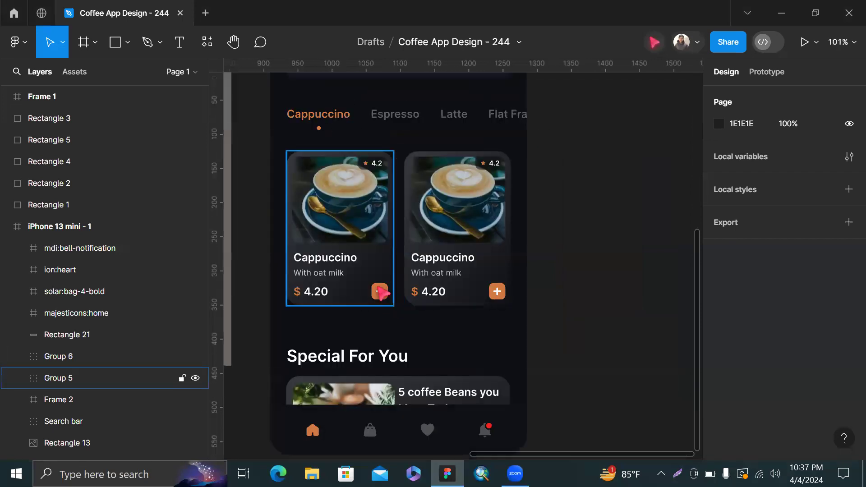
Examine the iPhone 13 mini - 1 home screen up close and alongside the reference mockup.
scroll(389, 293, "up", 3)
scroll(387, 292, "down", 5)
scroll(386, 292, "down", 3)
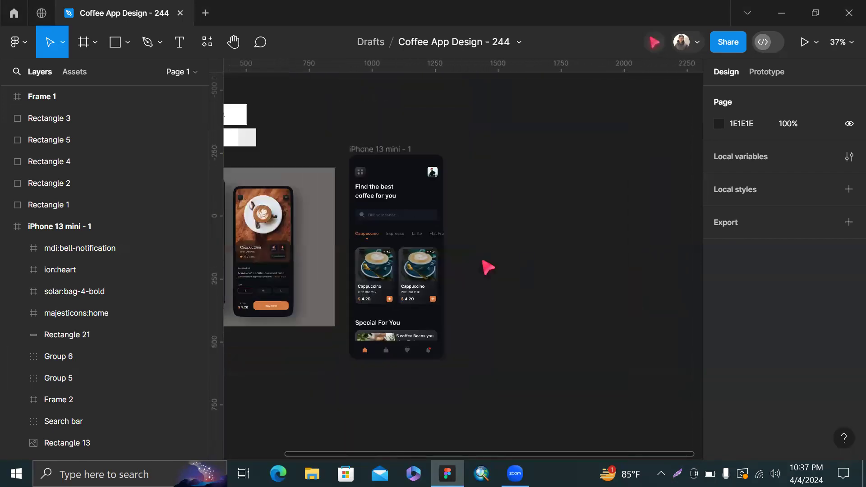
scroll(650, 253, "up", 2)
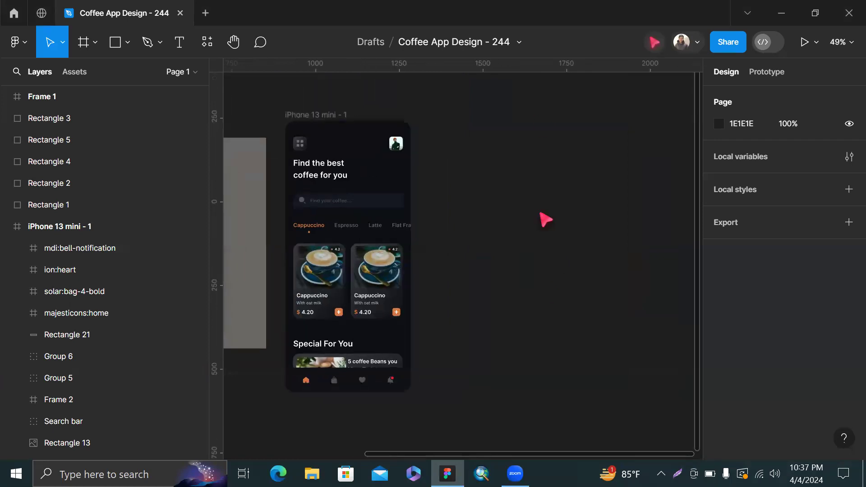
scroll(546, 218, "down", 2)
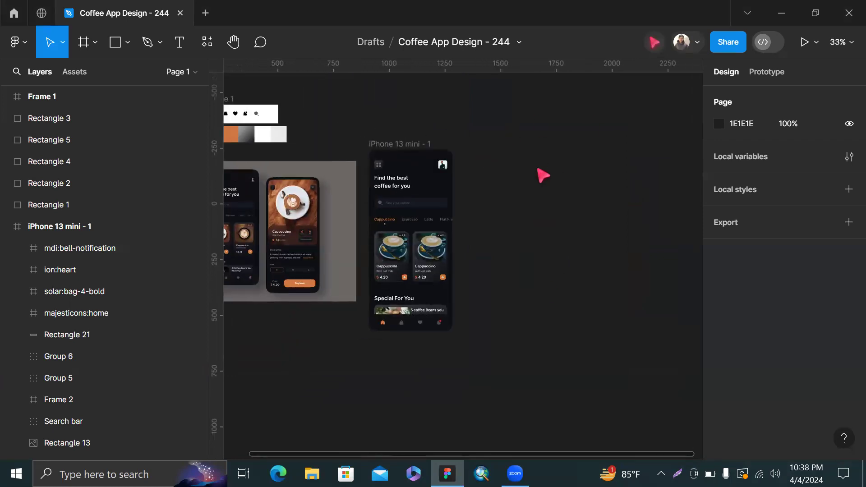
scroll(502, 198, "left", 2)
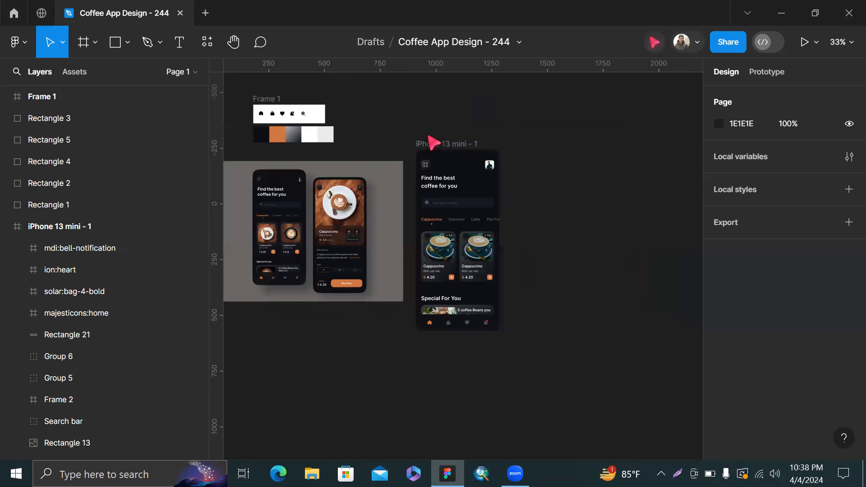
scroll(433, 143, "up", 5)
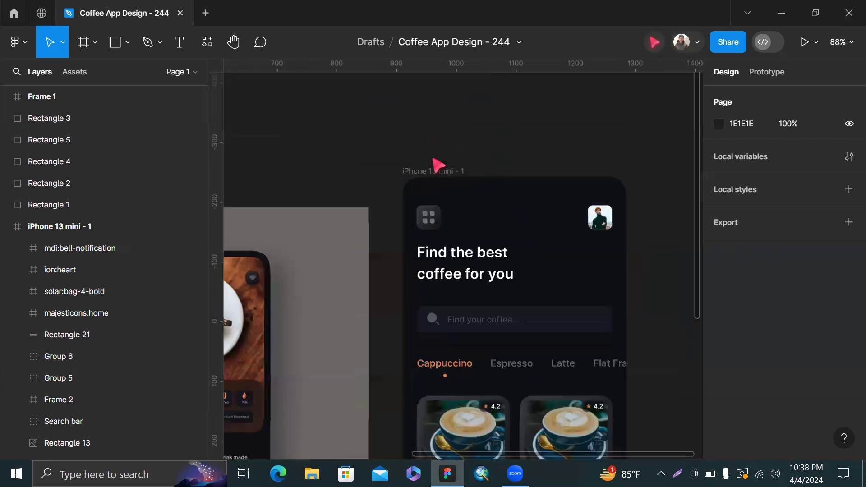
scroll(433, 243, "up", 3)
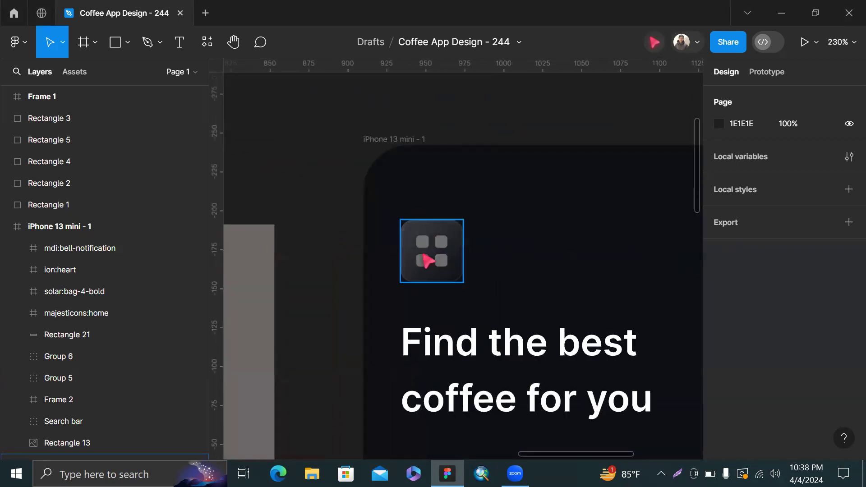
scroll(464, 228, "up", 3)
scroll(464, 228, "down", 5)
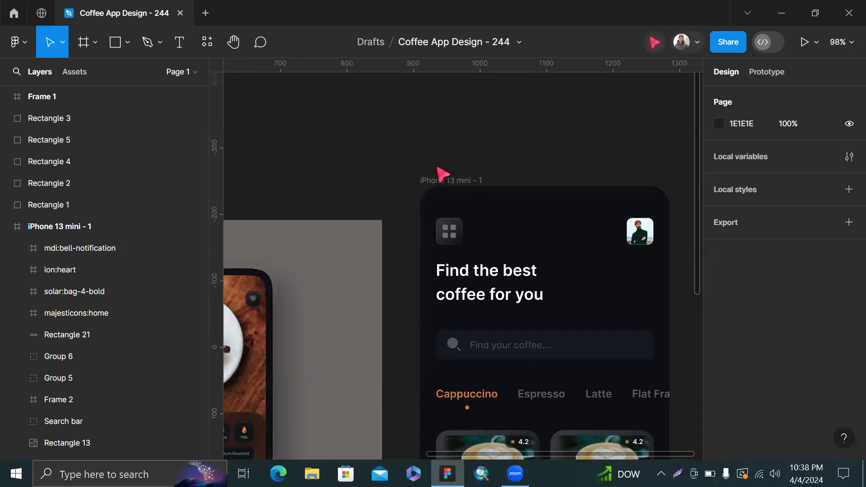
scroll(441, 171, "down", 6)
Move the iPhone 13 mini - 1 frame farther away from the reference mockup image, leaving a wider gap between them.
left_click(445, 172)
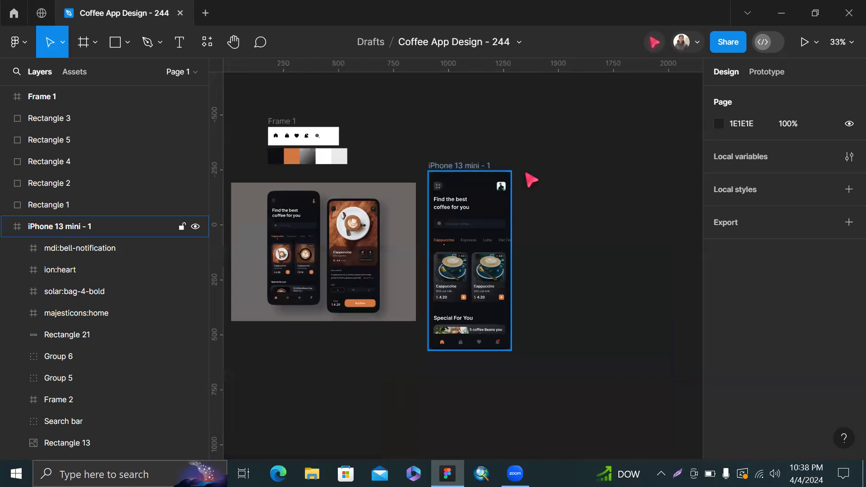
left_click_drag(459, 166, 474, 160)
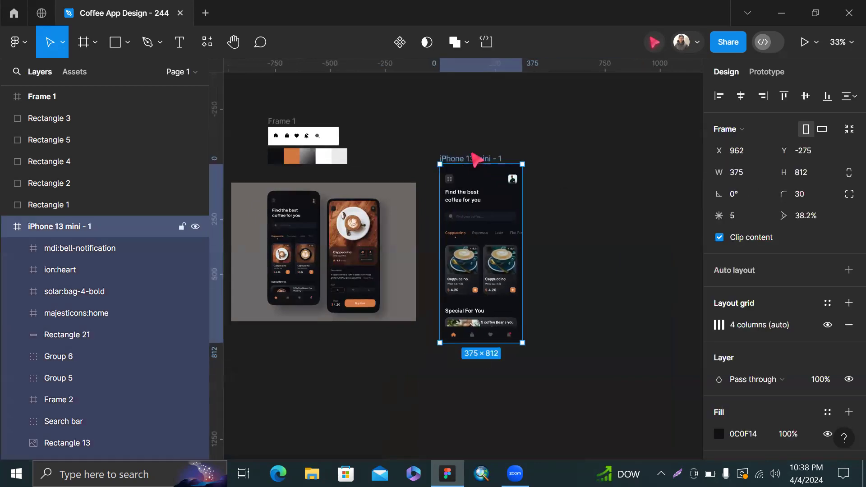
left_click(545, 169)
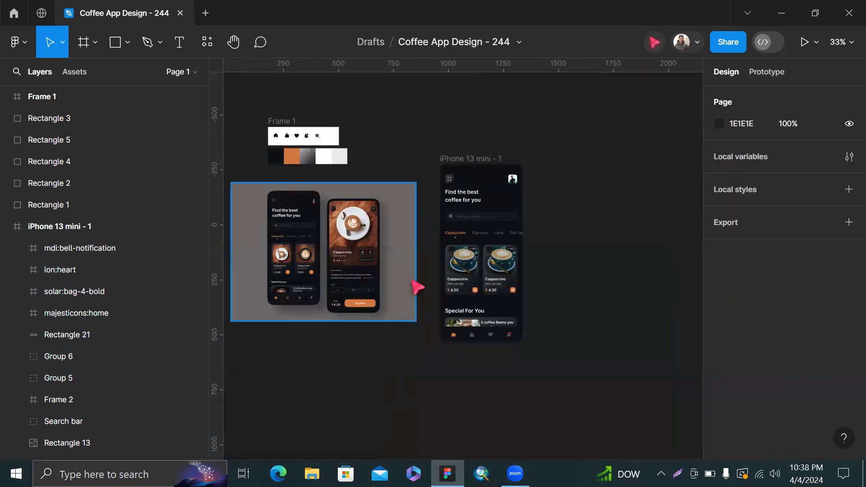
left_click(472, 161)
left_click_drag(466, 330, 505, 331)
Switch to Chrome and review the submitted coffee app prototype's home and cappuccino detail screens.
key("ctrl+super+Right")
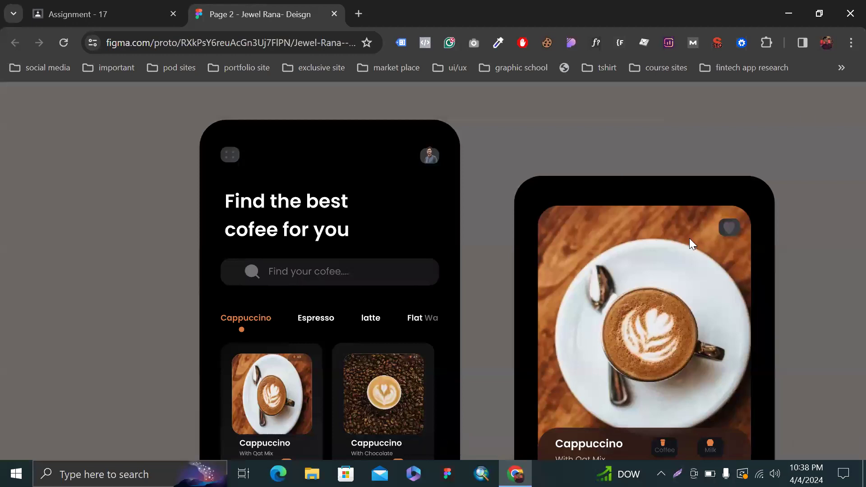
scroll(633, 248, "down", 6)
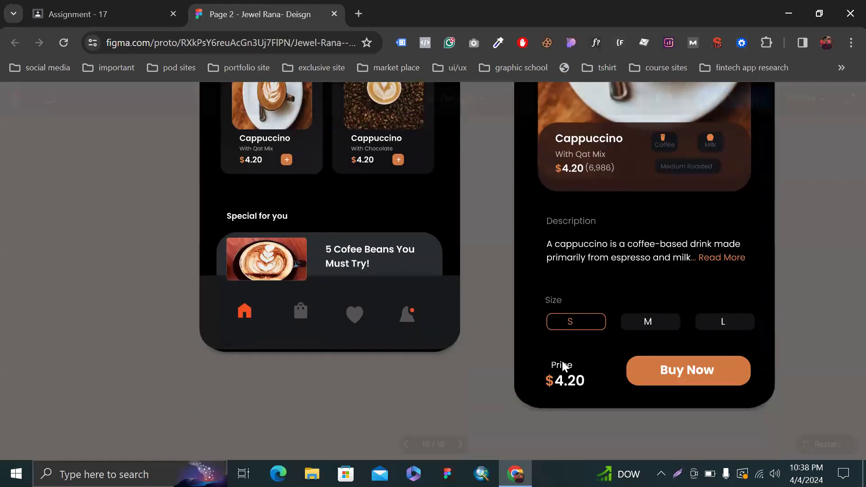
scroll(472, 312, "up", 4)
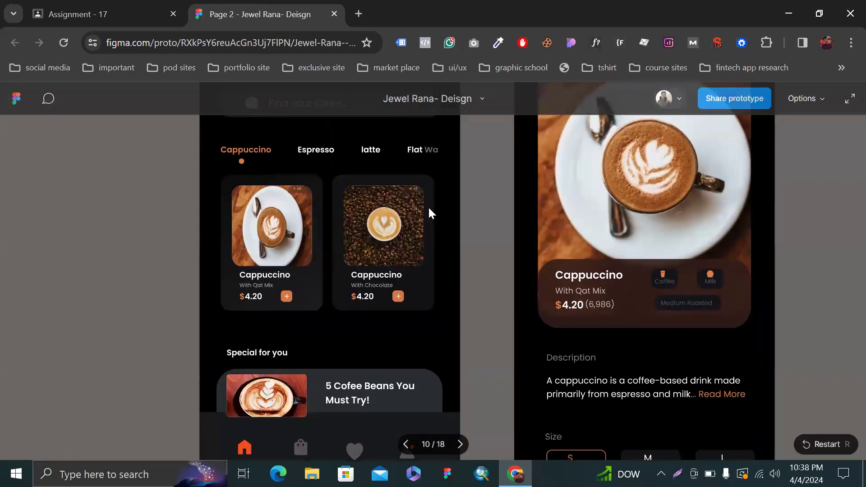
scroll(429, 210, "up", 4)
Open the submitted prototype's file in the Figma editor, checking the Classroom assignment while it loads.
left_click(481, 99)
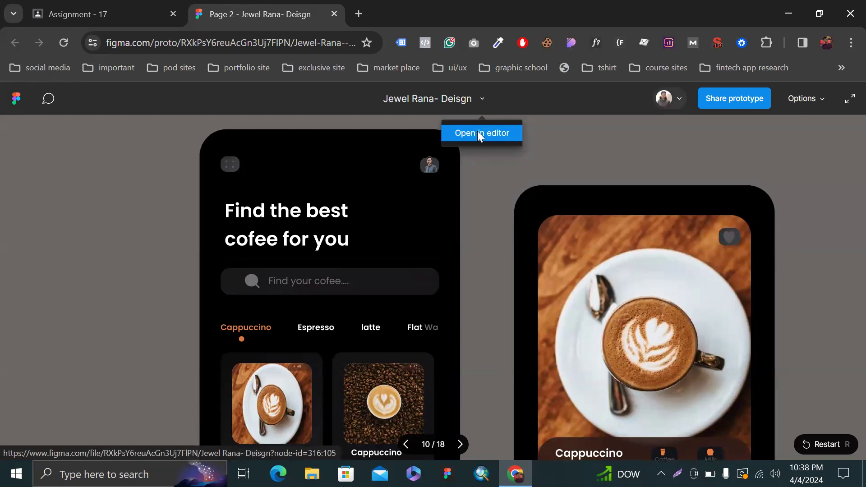
left_click(508, 134)
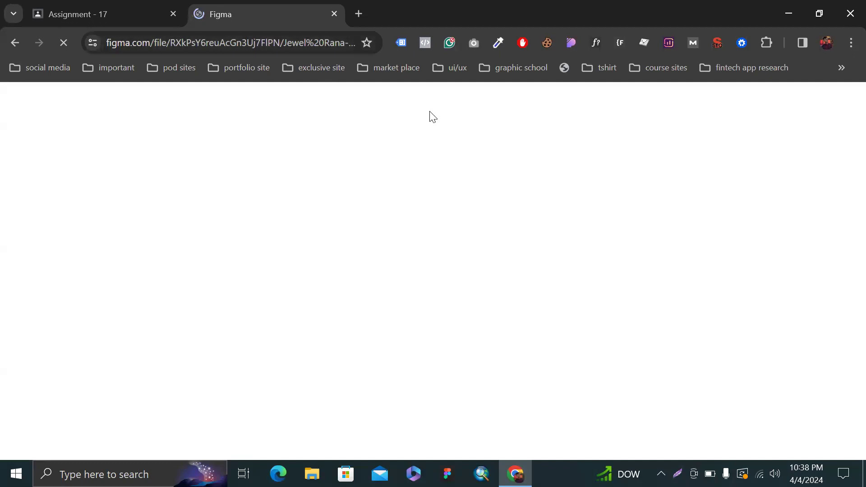
left_click(104, 12)
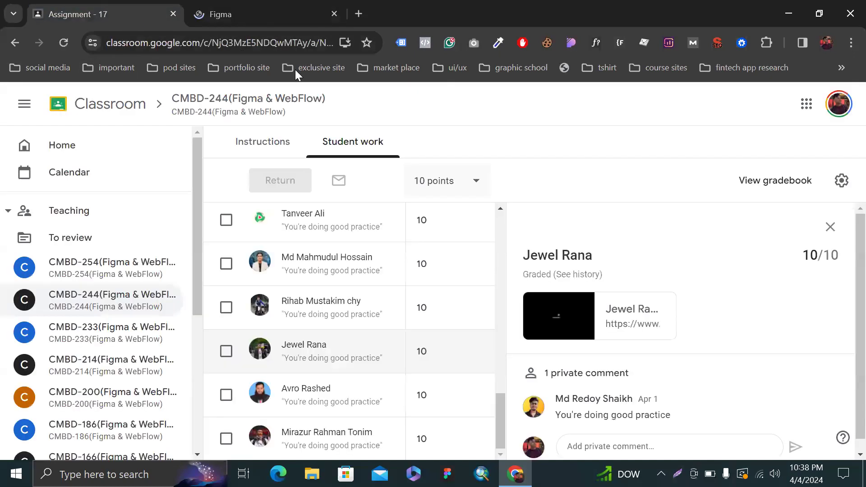
left_click(299, 18)
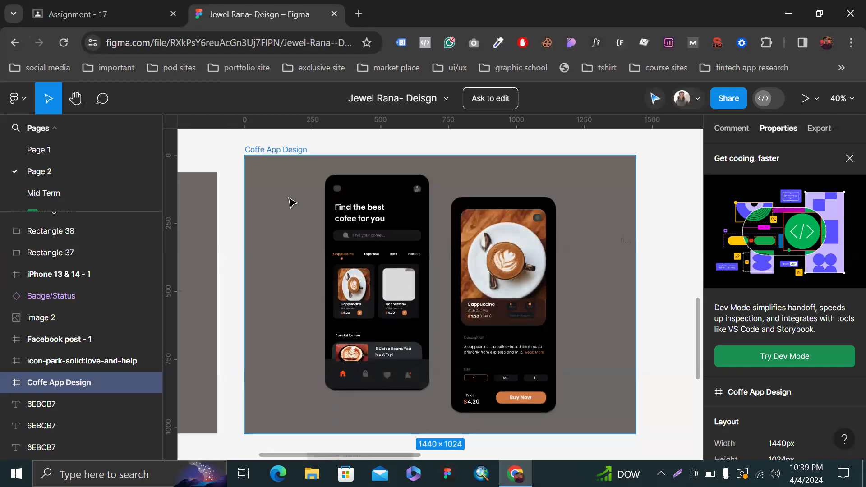
Select and copy all layers of the cappuccino detail screen in the Coffe App Design frame.
scroll(289, 201, "left", 5)
scroll(424, 163, "down", 3)
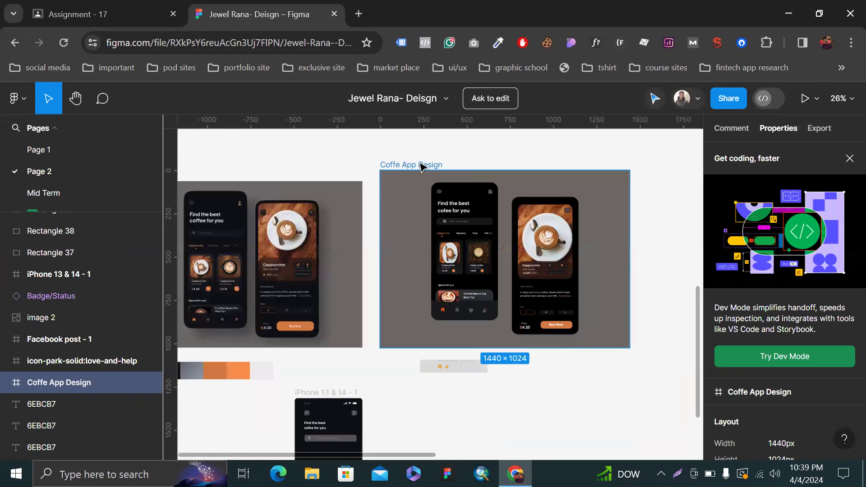
scroll(559, 225, "down", 5)
left_click(560, 225)
scroll(450, 165, "up", 4)
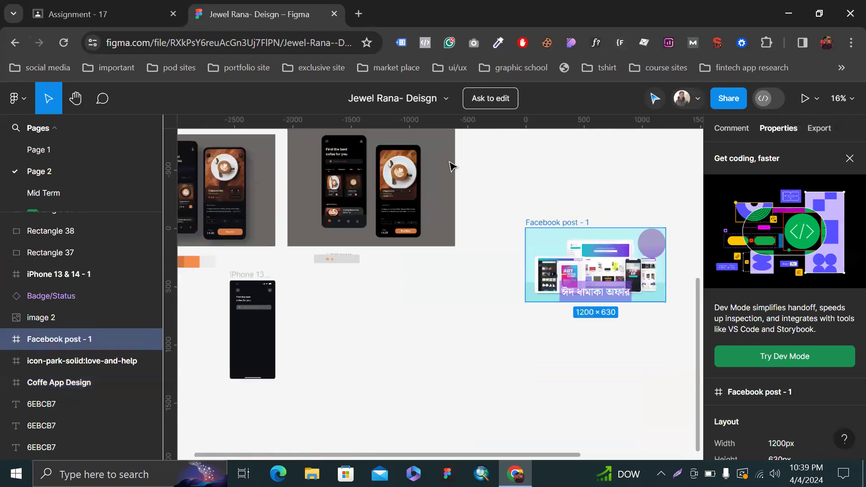
left_click(368, 164)
scroll(366, 165, "up", 2)
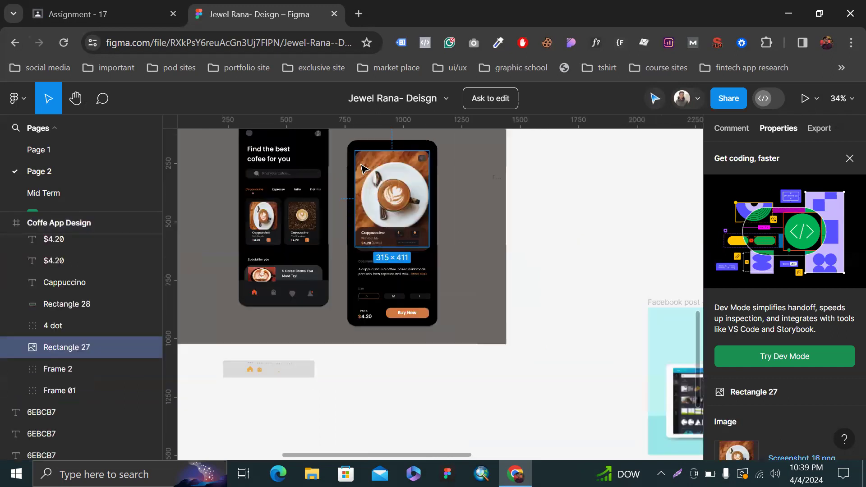
left_click_drag(344, 161, 469, 396)
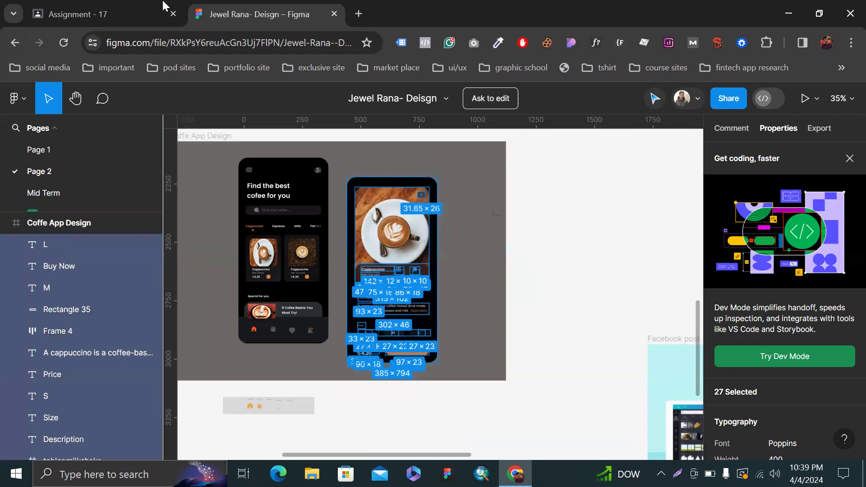
Switch back to the Coffee App Design - 244 file in Figma and paste the copied detail screen layers beside the home screen.
left_click(104, 14)
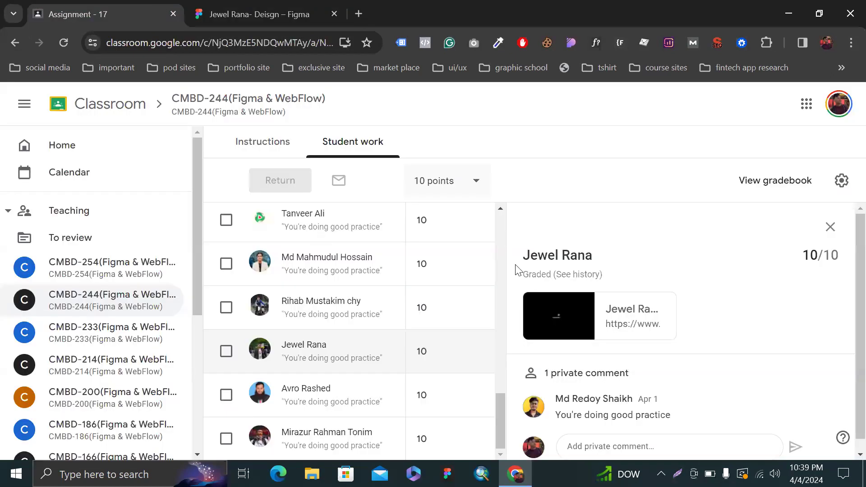
key("ctrl+super+Left")
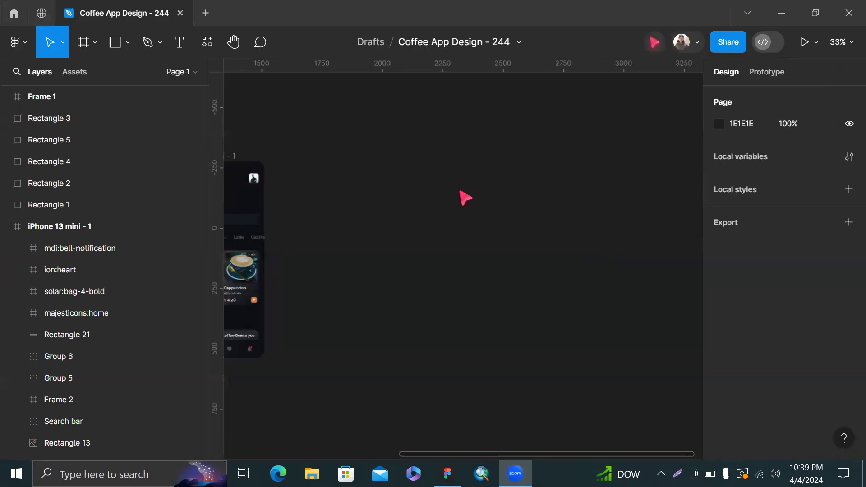
scroll(465, 198, "down", 5)
key("ctrl+v")
key("Escape")
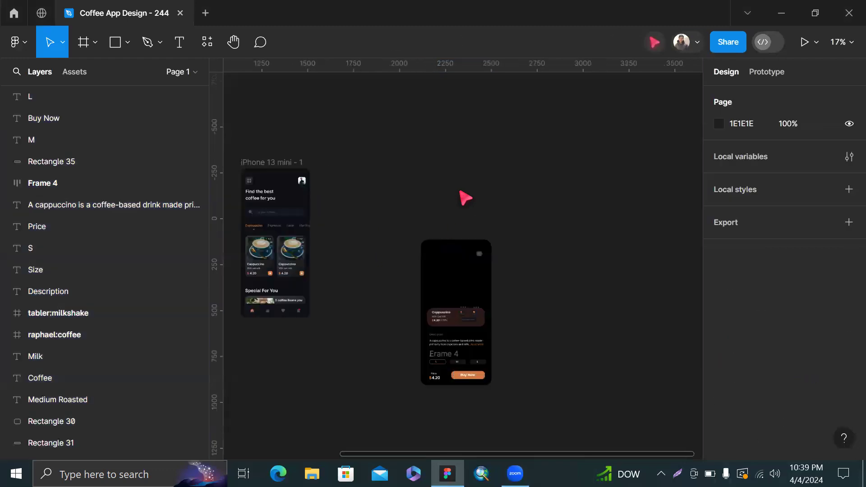
Select all the pasted cappuccino detail screen layers and wrap them in a single frame.
scroll(465, 198, "up", 2)
left_click_drag(469, 349, 566, 405)
scroll(553, 401, "down", 2)
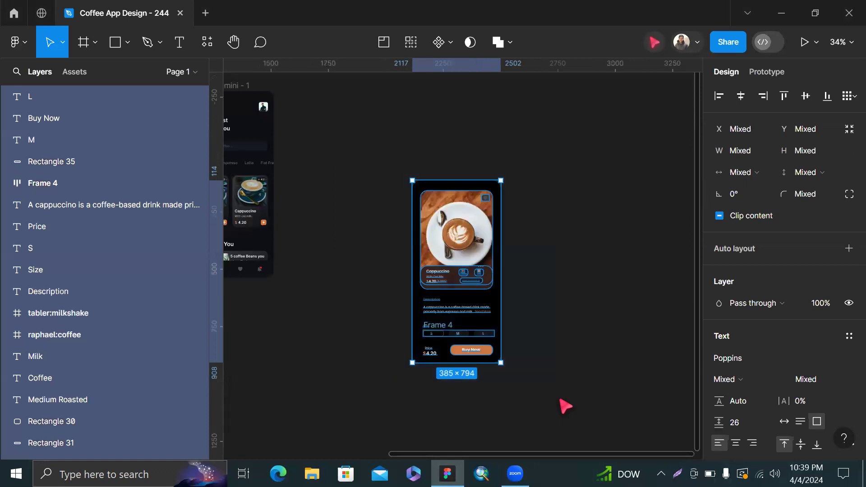
key("ctrl+alt+g")
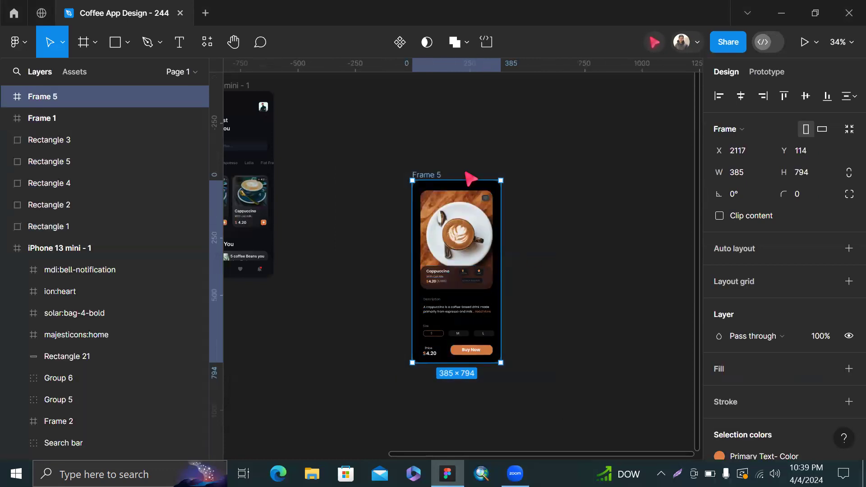
Move the detail screen frame next to the iPhone 13 mini - 1 frame, at about X 1588, Y -257, and deselect it.
scroll(467, 175, "up", 2)
scroll(452, 169, "down", 5)
left_click_drag(451, 170, 383, 122)
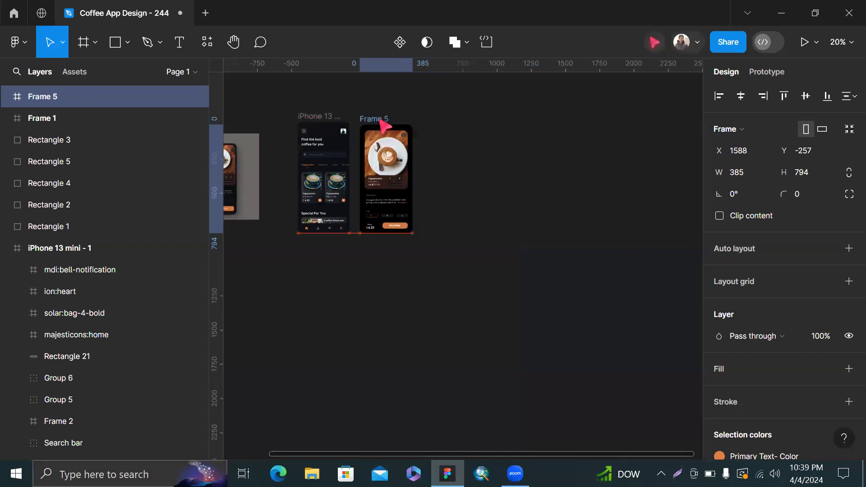
left_click(473, 115)
scroll(473, 115, "up", 1)
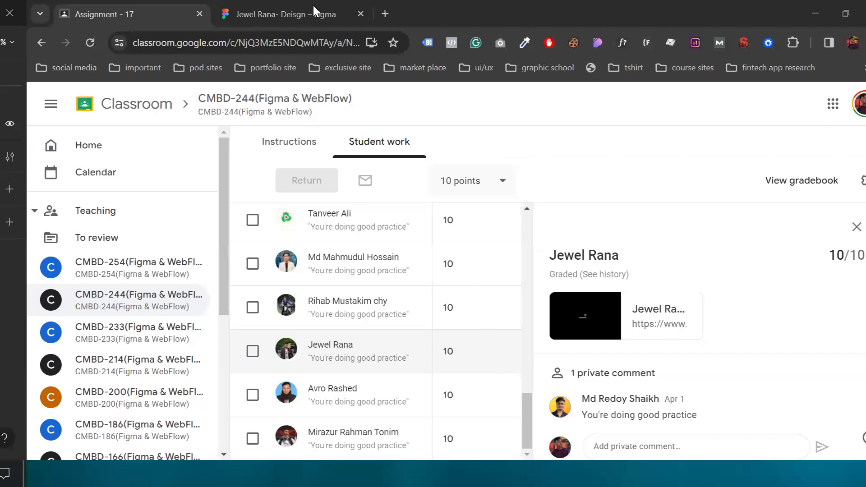
Return to the submitted file in Chrome, clear the layer selection and look over the other designs on Page 2.
left_click(313, 5)
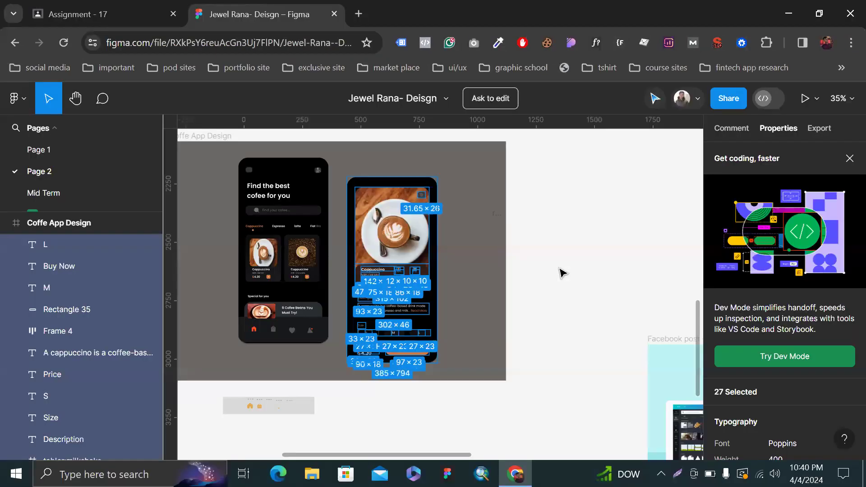
left_click(559, 273)
scroll(379, 305, "down", 5)
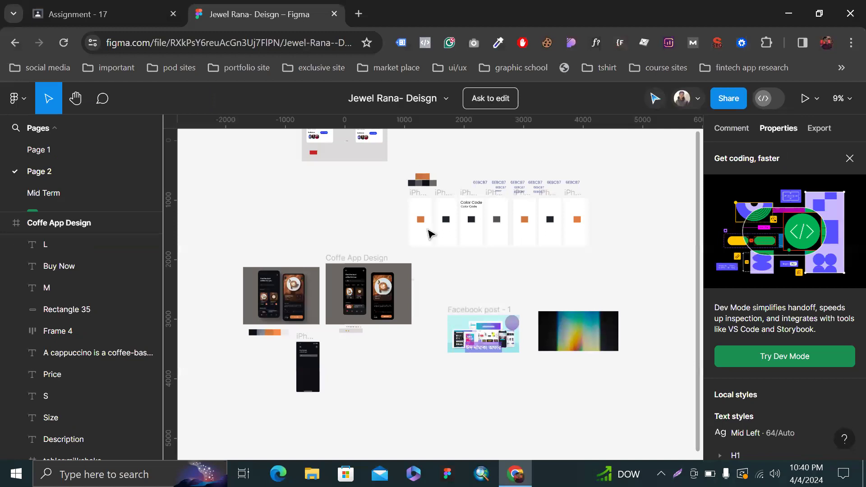
scroll(428, 234, "down", 2)
scroll(449, 253, "up", 2)
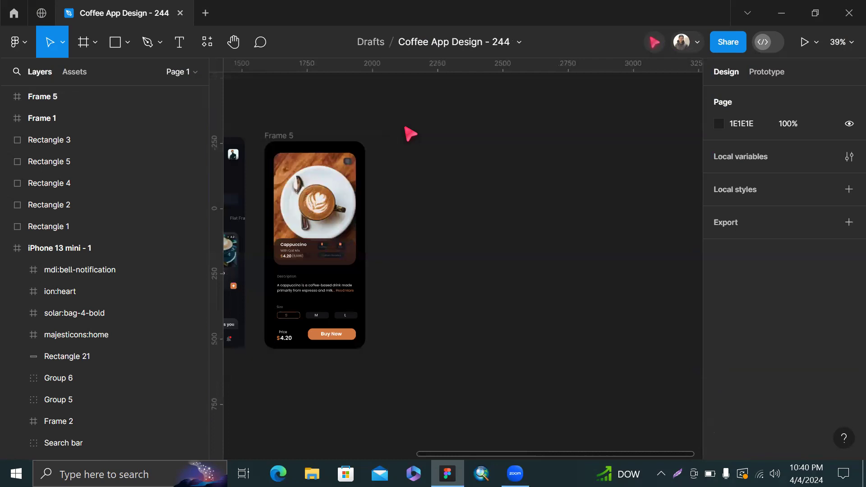
scroll(405, 127, "down", 4)
scroll(345, 101, "up", 5)
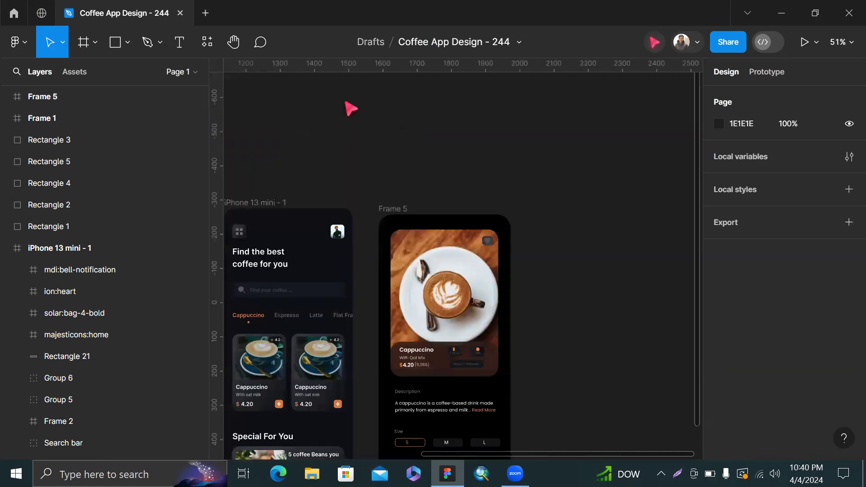
scroll(350, 108, "up", 1)
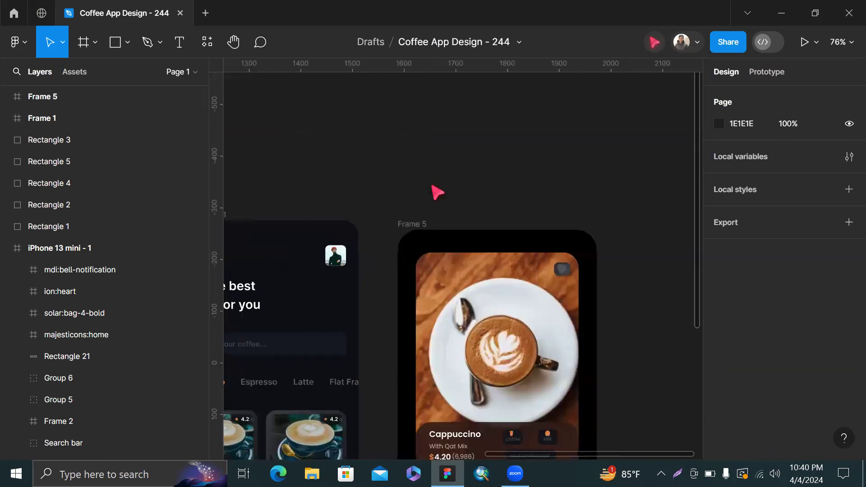
scroll(439, 189, "down", 1)
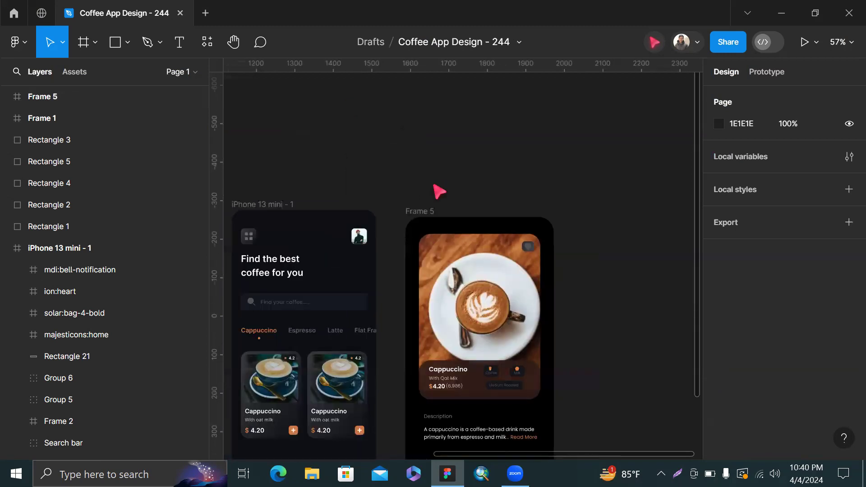
scroll(438, 190, "down", 1)
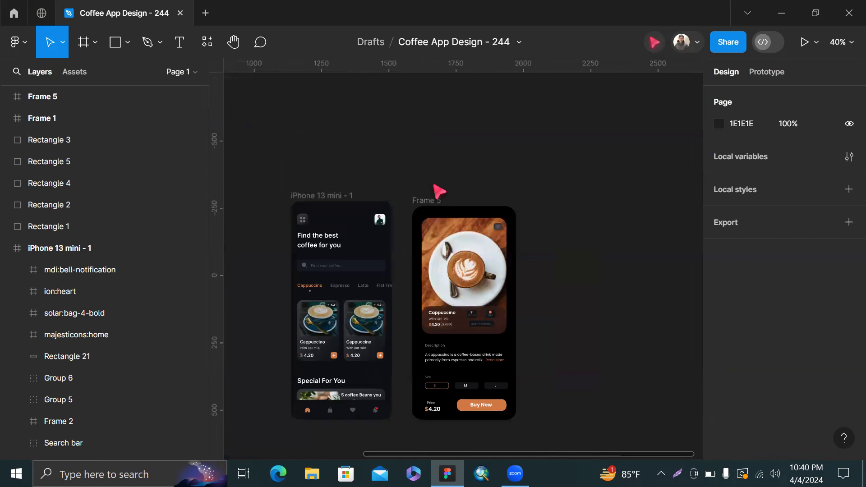
Show the prototype settings and look over the iPhone 13 mini - 1 home screen and the Frame 5 detail screen side by side.
scroll(434, 186, "up", 1)
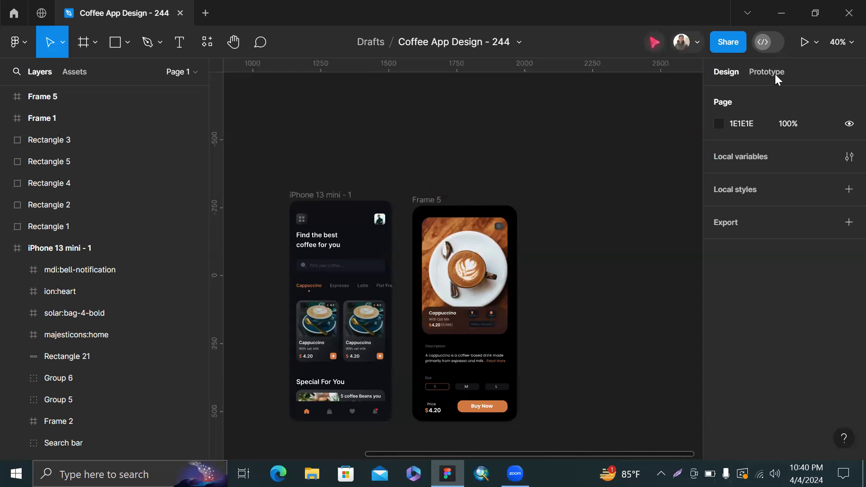
left_click(751, 72)
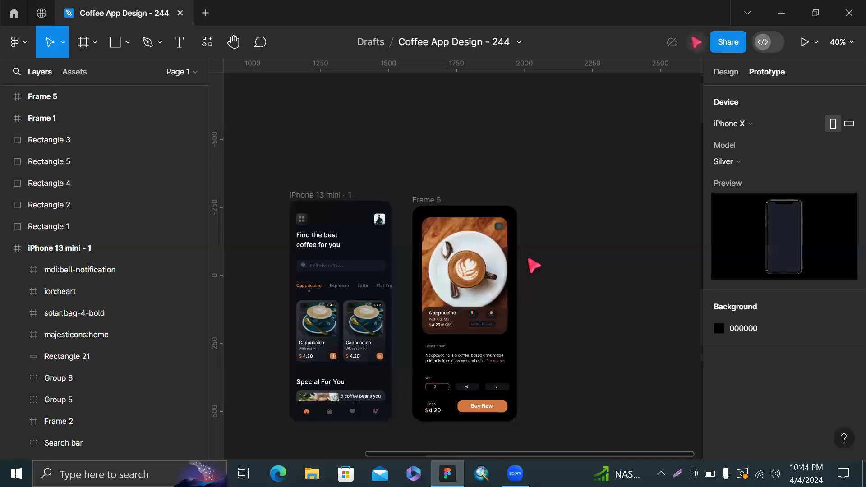
scroll(529, 258, "up", 1)
scroll(533, 265, "down", 2)
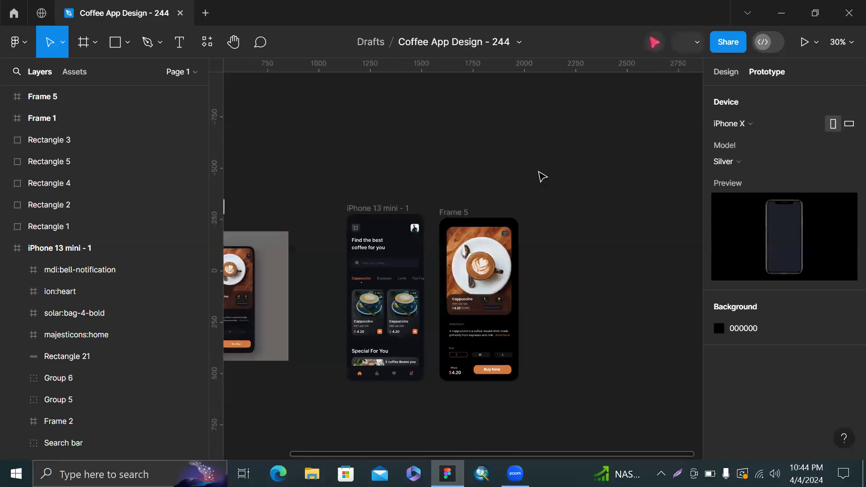
scroll(541, 176, "up", 3)
left_click_drag(564, 177, 555, 171)
left_click(590, 147)
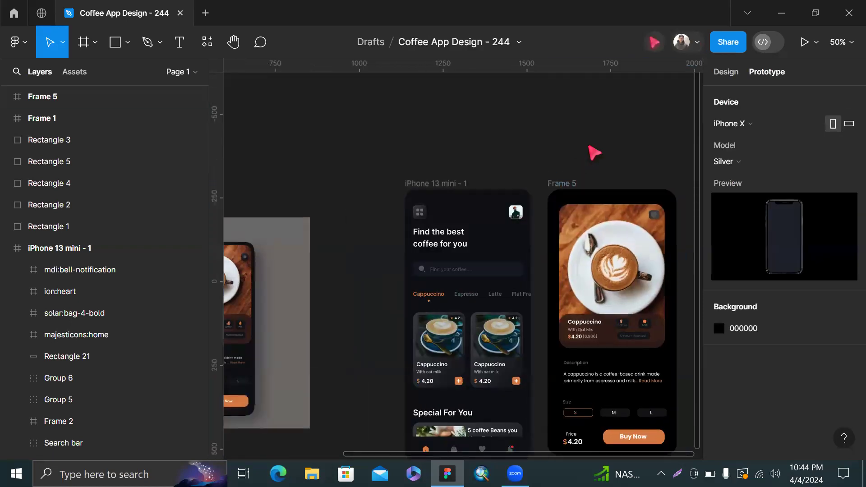
scroll(589, 148, "up", 2)
scroll(559, 143, "down", 2, "ctrl")
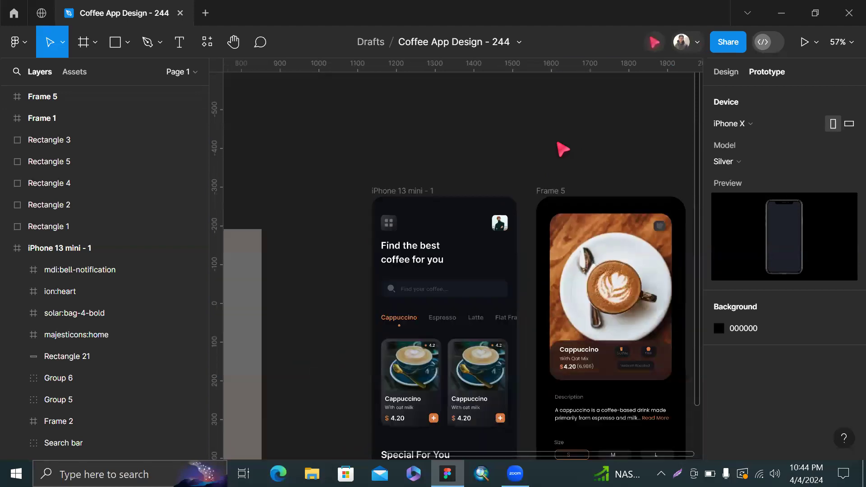
scroll(434, 144, "up", 3)
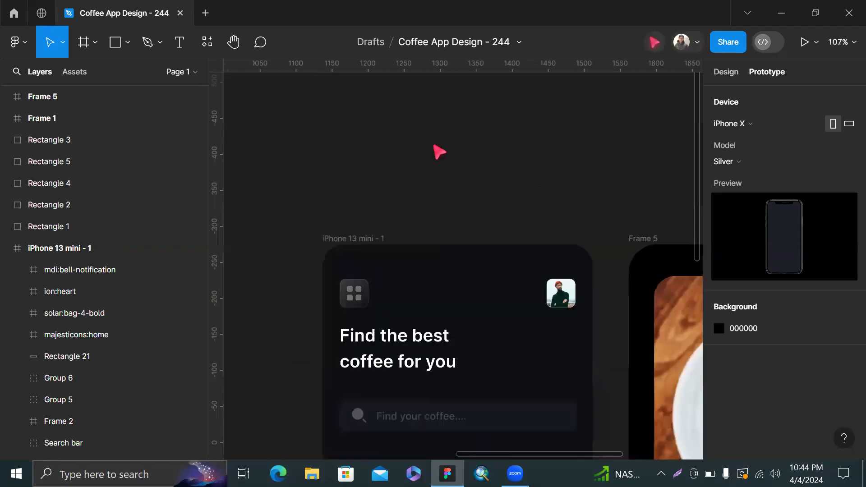
Add a new iPhone 13 mini frame (375 × 812) in the empty canvas area beyond the Frame 5 detail screen.
scroll(433, 145, "down", 5)
scroll(438, 152, "down", 3, "ctrl")
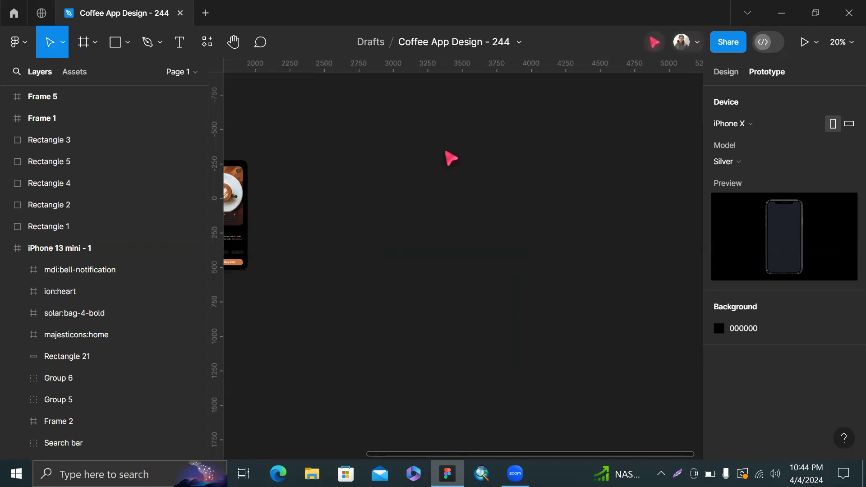
left_click(83, 42)
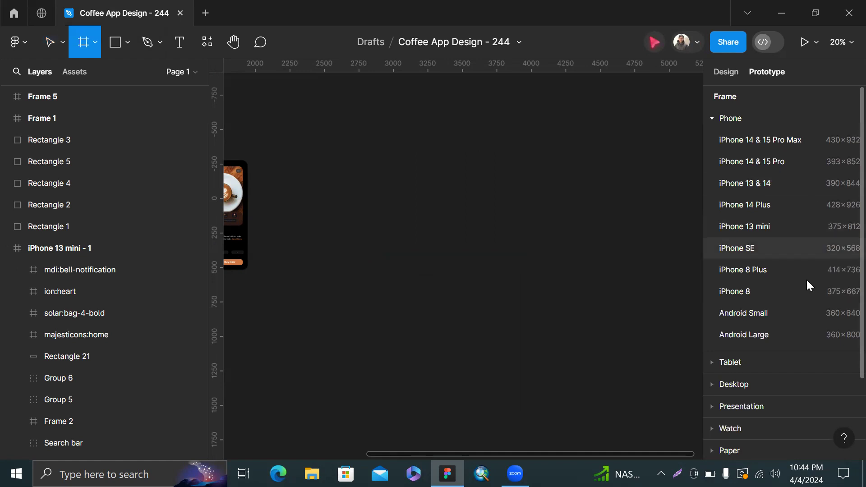
left_click(715, 389)
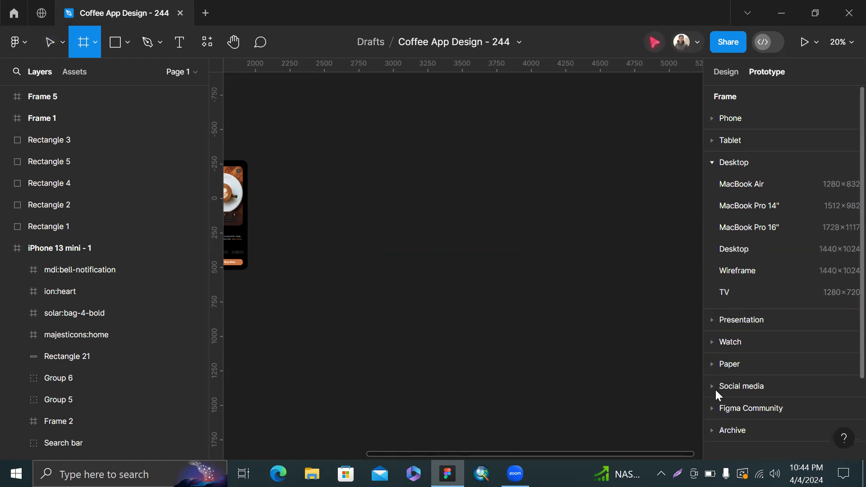
left_click(716, 163)
left_click(717, 117)
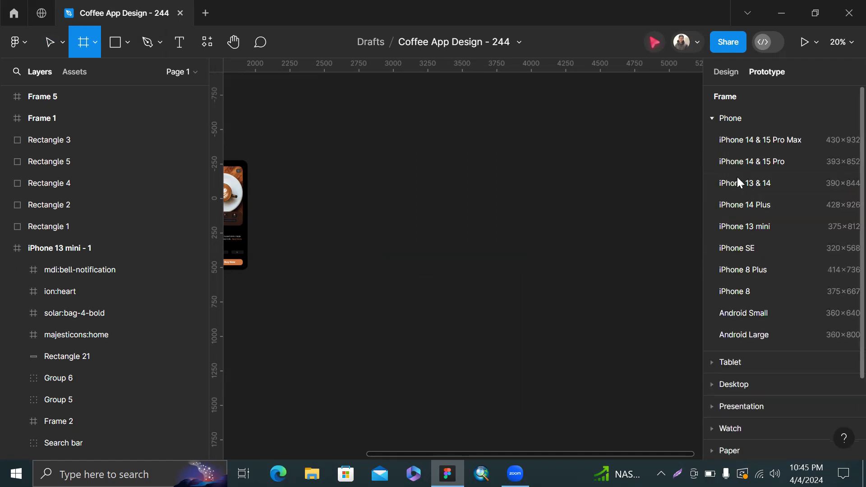
left_click(737, 224)
scroll(446, 144, "up", 3)
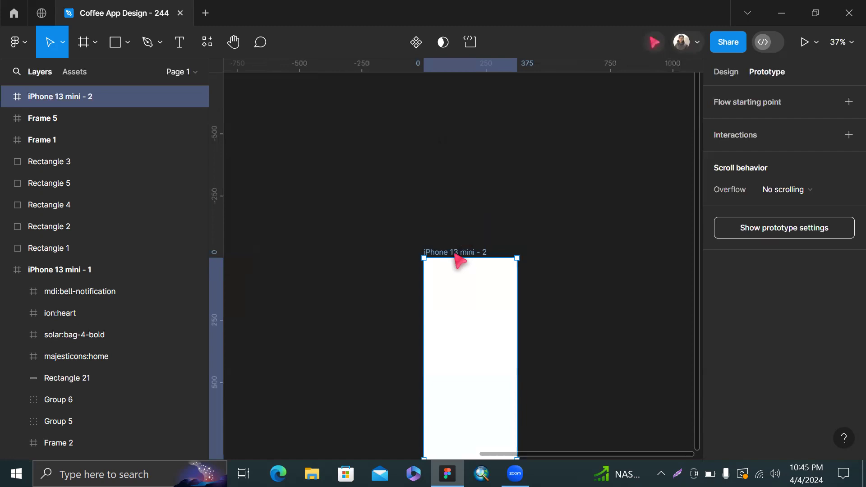
scroll(475, 187, "down", 2)
scroll(464, 174, "down", 5)
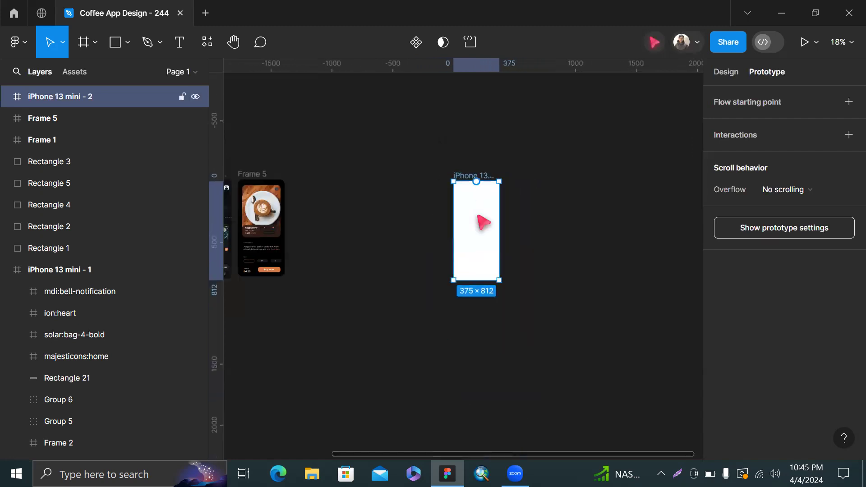
scroll(479, 218, "right", 1)
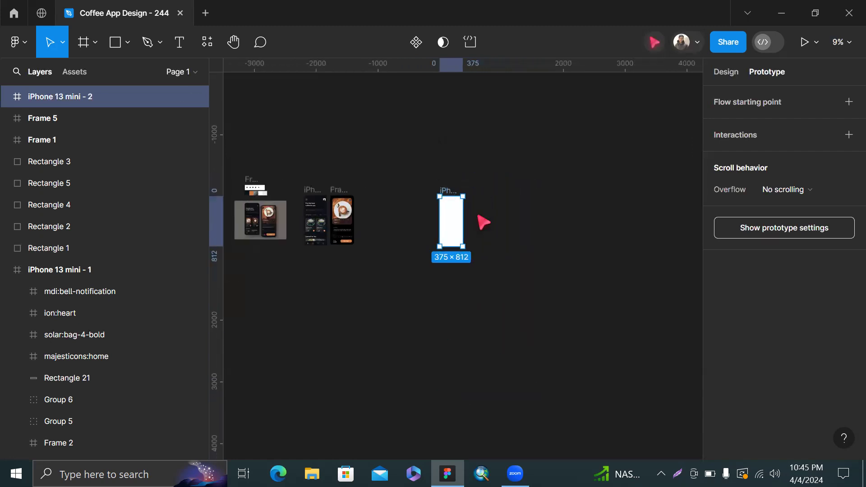
Draw a circle about 179 px across above the iPhone 13 mini - 2 frame and align their horizontal centres.
left_click(726, 71)
scroll(459, 149, "up", 5)
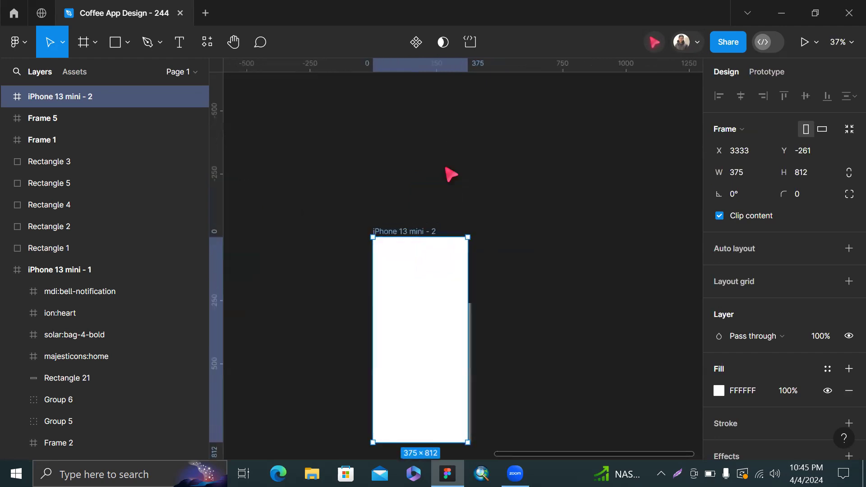
key("o")
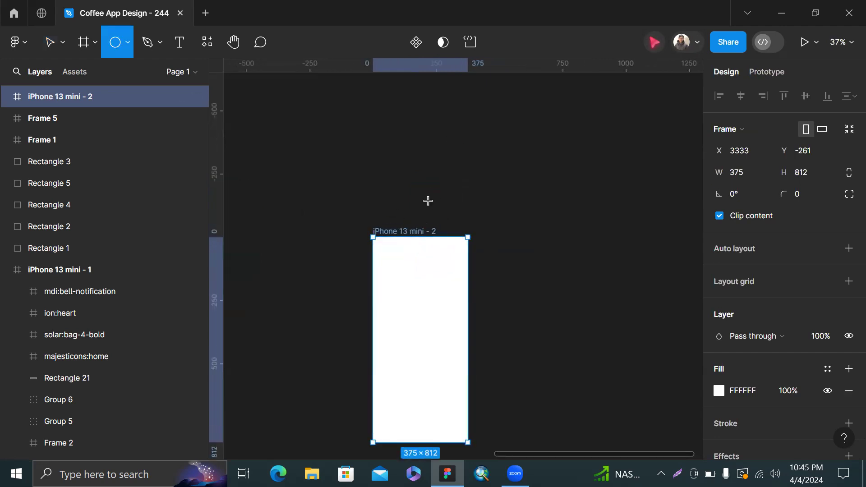
left_click_drag(390, 173, 443, 224)
left_click(392, 233, "shift")
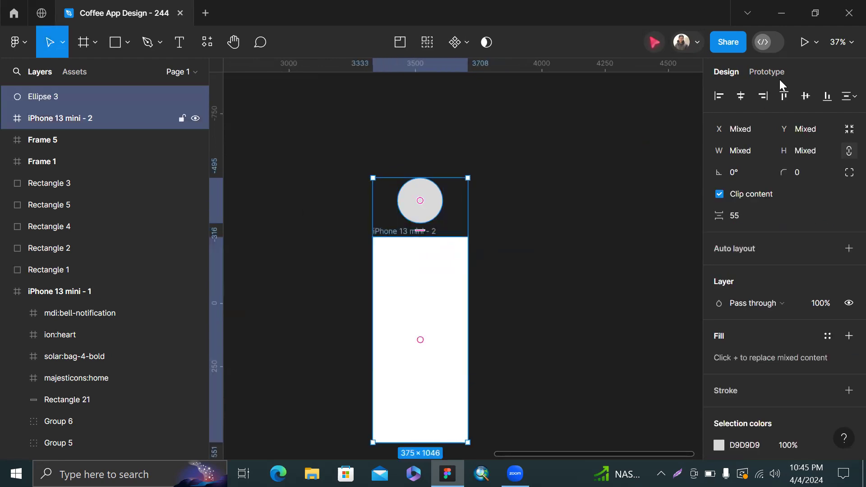
left_click(733, 94)
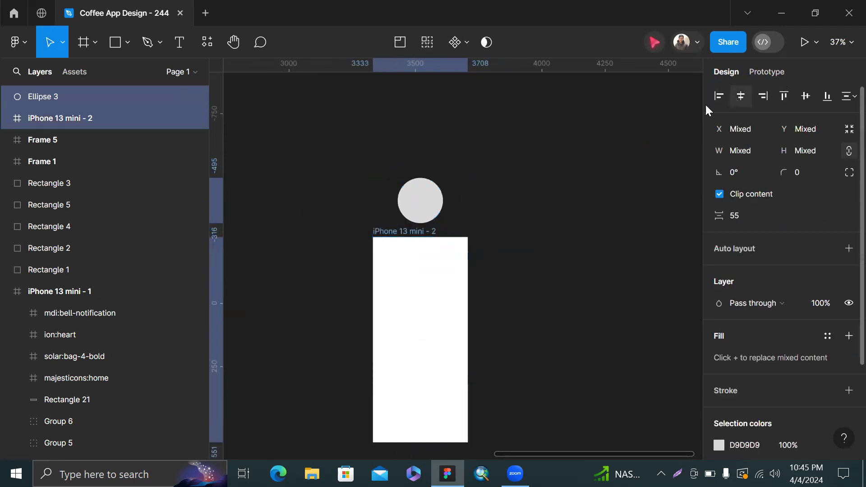
left_click(519, 183)
Nest the Ellipse 3 layer inside the iPhone 13 mini - 2 frame and clear the selection.
left_click_drag(74, 94, 94, 125)
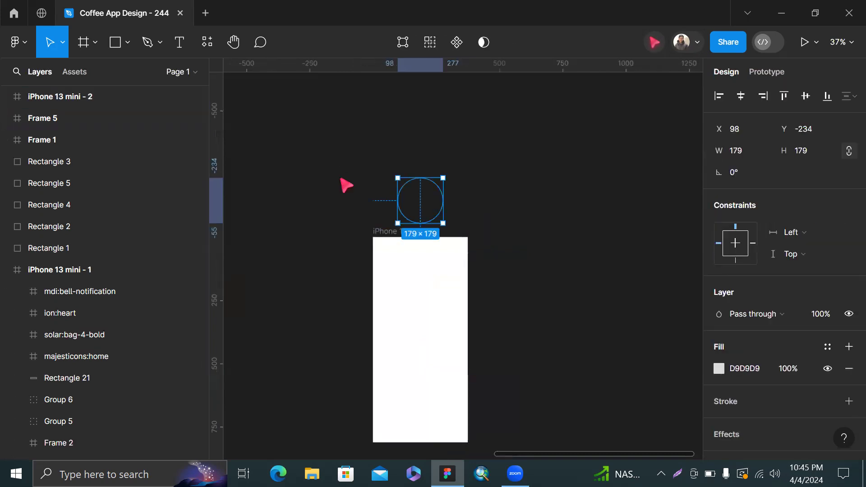
scroll(347, 185, "left", 10)
scroll(374, 245, "right", 4)
scroll(374, 245, "right", 8)
left_click(377, 158)
scroll(377, 158, "up", 1)
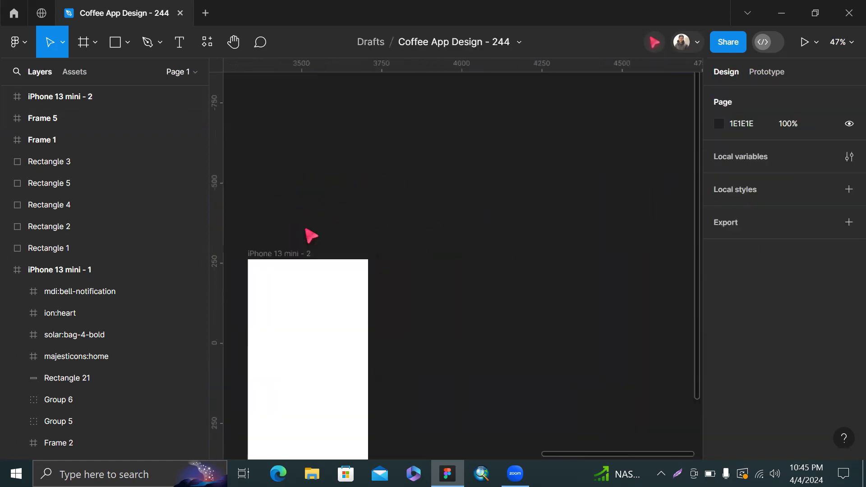
Select the iPhone 13 mini - 2 frame and examine which layers are nested inside it.
left_click(121, 97)
left_click(7, 97)
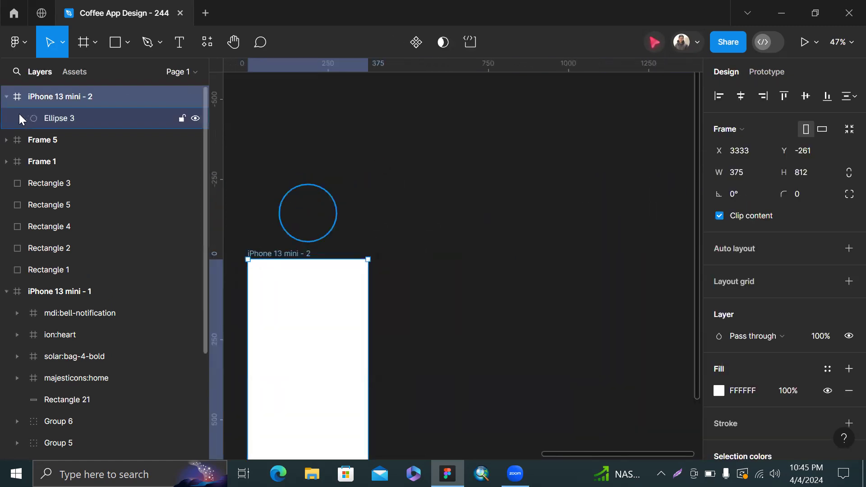
left_click(6, 98)
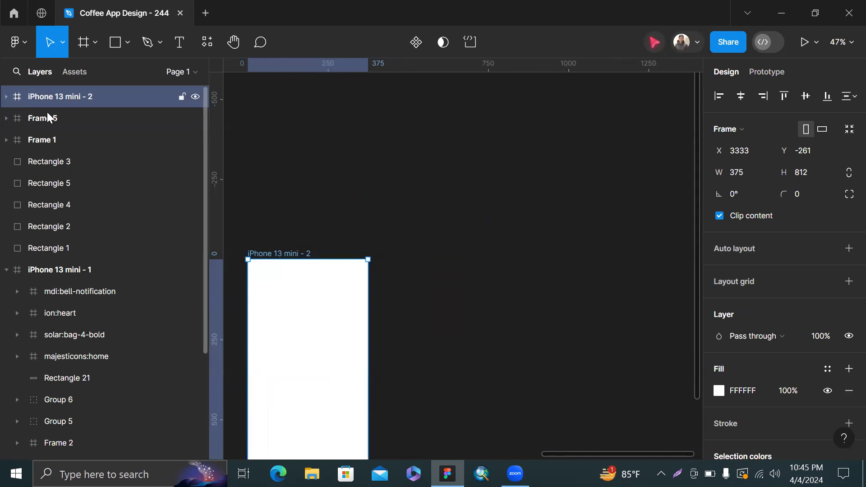
left_click(7, 97)
scroll(314, 287, "left", 4)
scroll(314, 287, "down", 1)
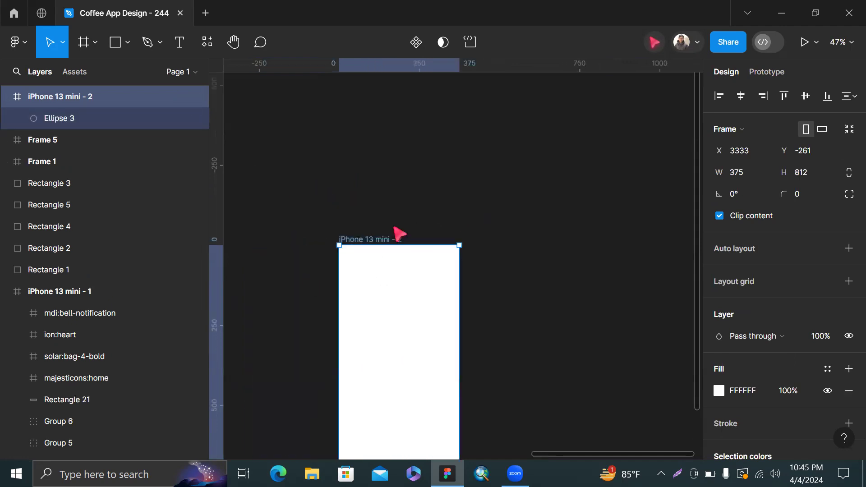
Fill the nested Ellipse 3 circle with red D90000.
left_click(67, 120)
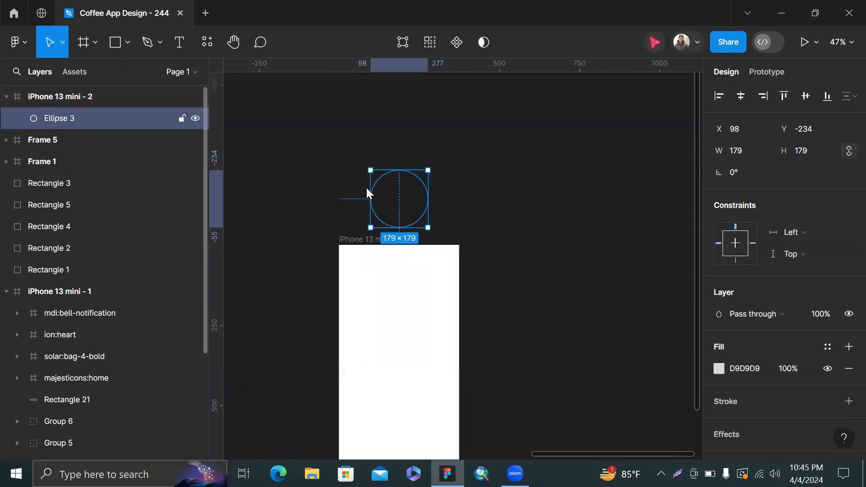
left_click(718, 368)
left_click_drag(692, 183, 716, 137)
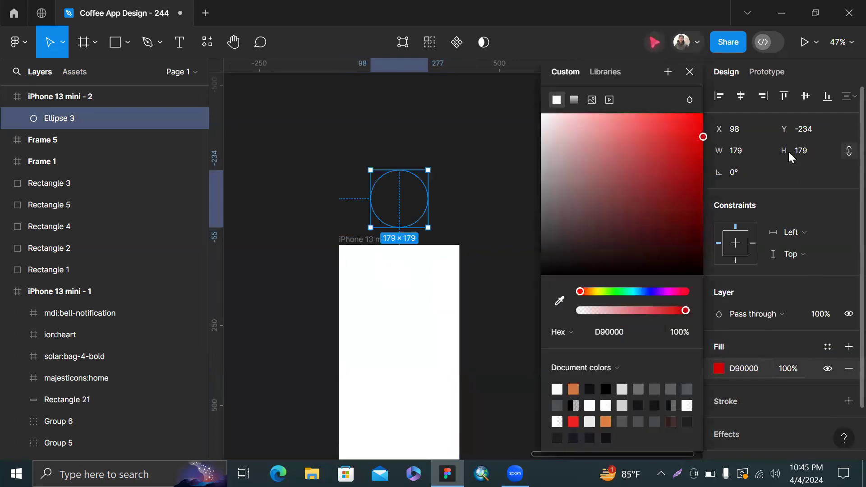
Centre the red circle vertically within its frame and shrink it around its centre to about 89 × 89.
left_click(801, 96)
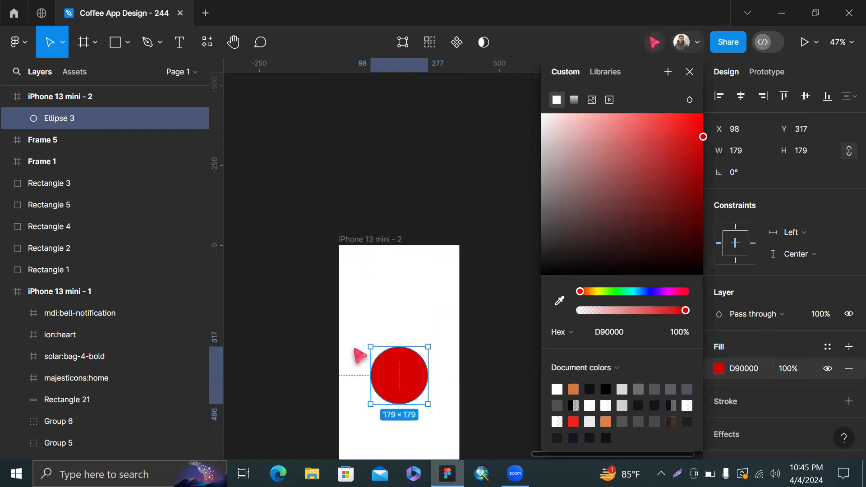
scroll(392, 315, "down", 3)
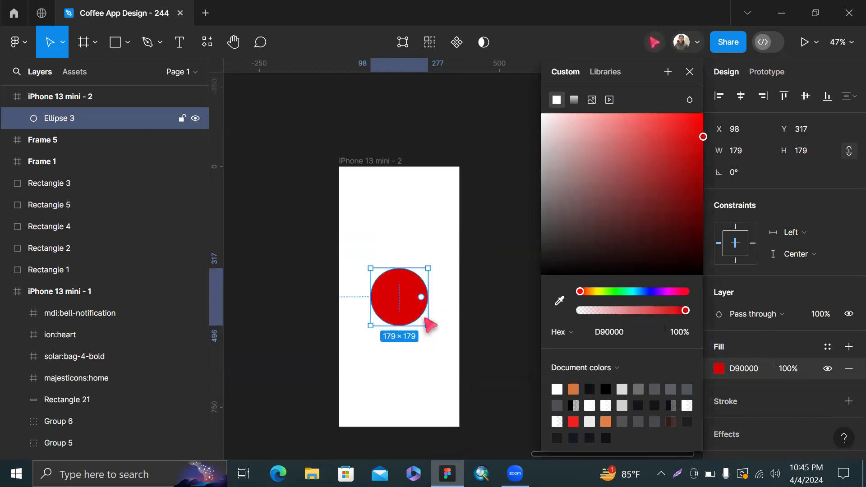
key("alt")
left_click_drag(414, 313, 411, 311)
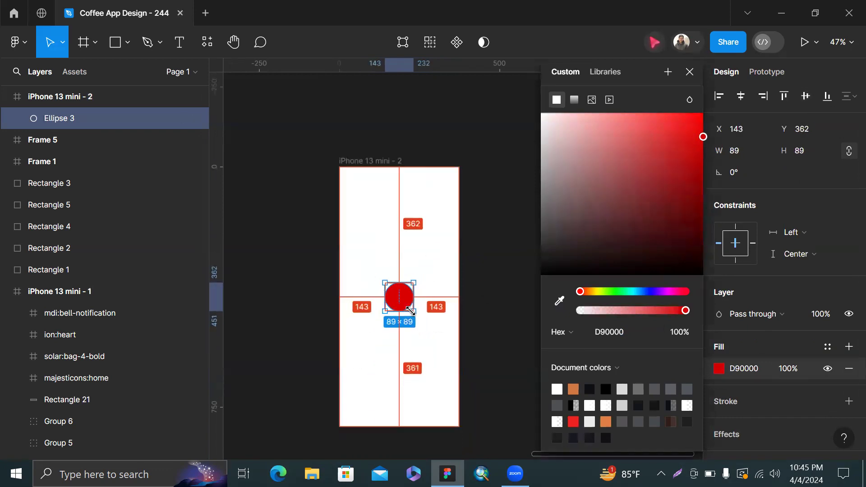
left_click(478, 312)
left_click(406, 302)
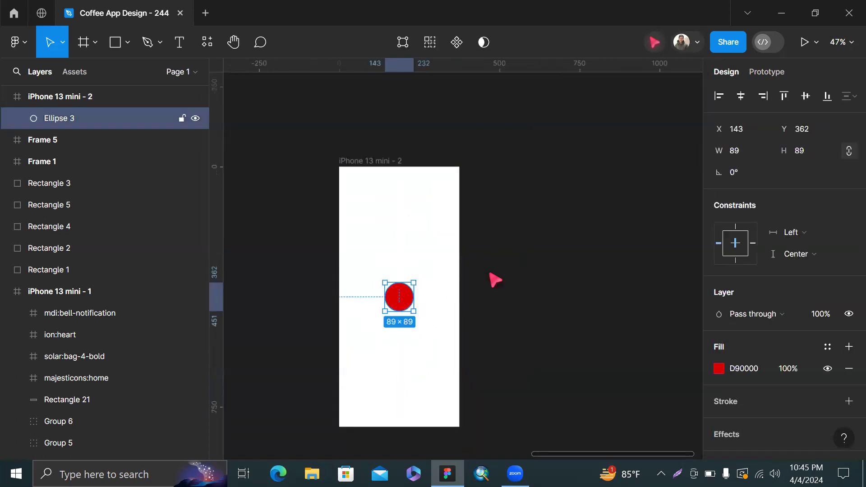
Select the red circle inside the iPhone 13 mini - 2 frame and align it to the frame's top edge.
left_click(386, 154)
scroll(386, 154, "down", 2)
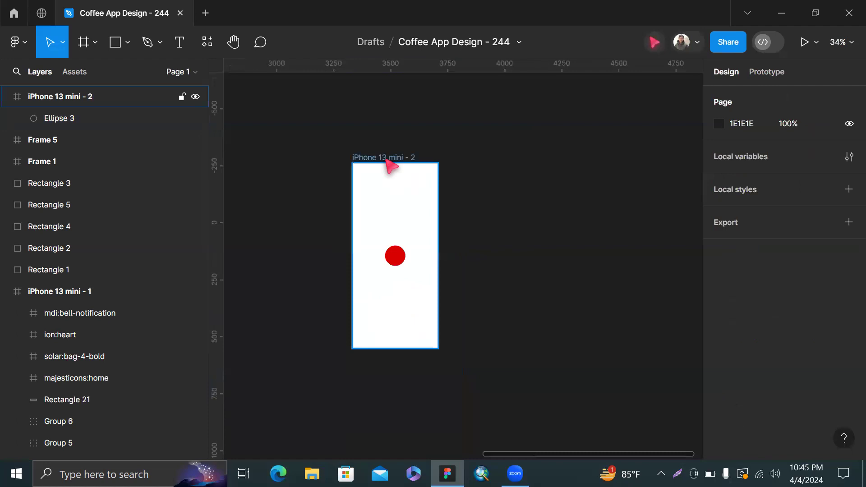
left_click(386, 159)
scroll(393, 225, "up", 1)
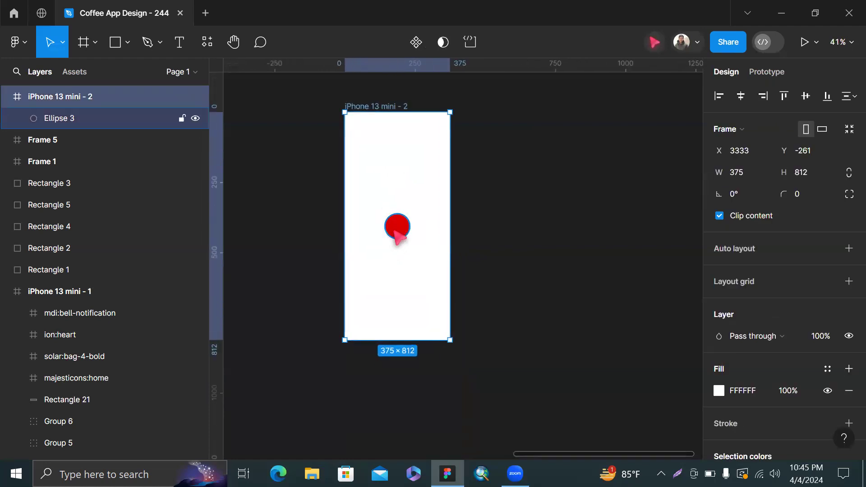
left_click(396, 228)
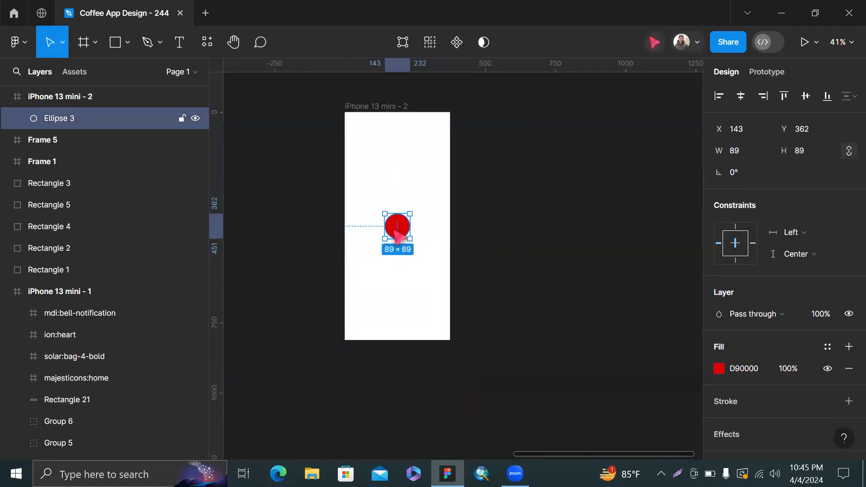
left_click(783, 98)
Move the circle above the frame to about Y -154, centred horizontally, and take its layer out of the frame, finishing with the frame selected.
left_click_drag(403, 128, 419, 90)
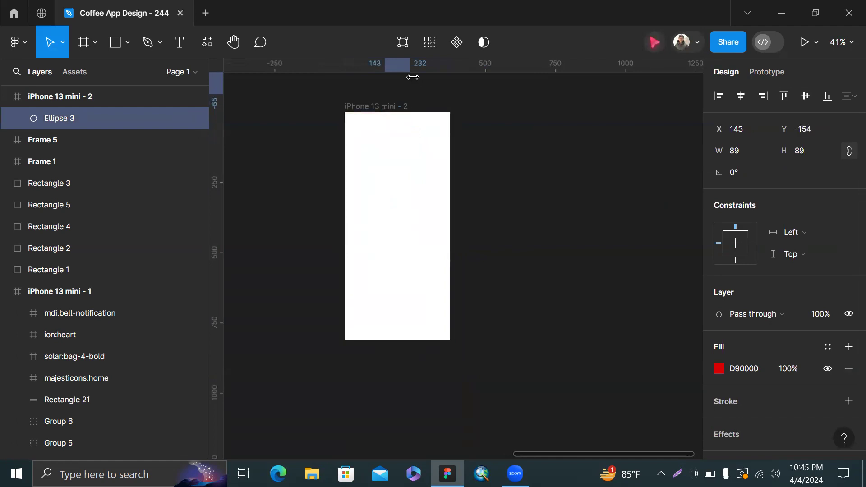
left_click(742, 96)
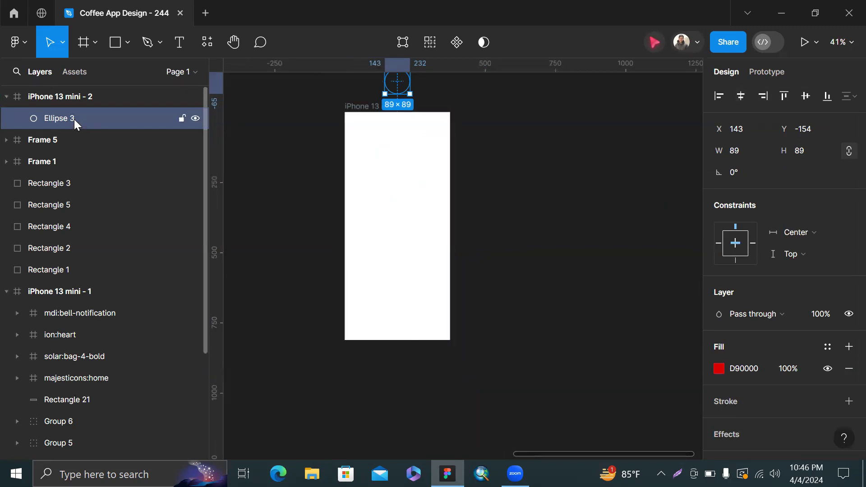
left_click_drag(71, 121, 81, 88)
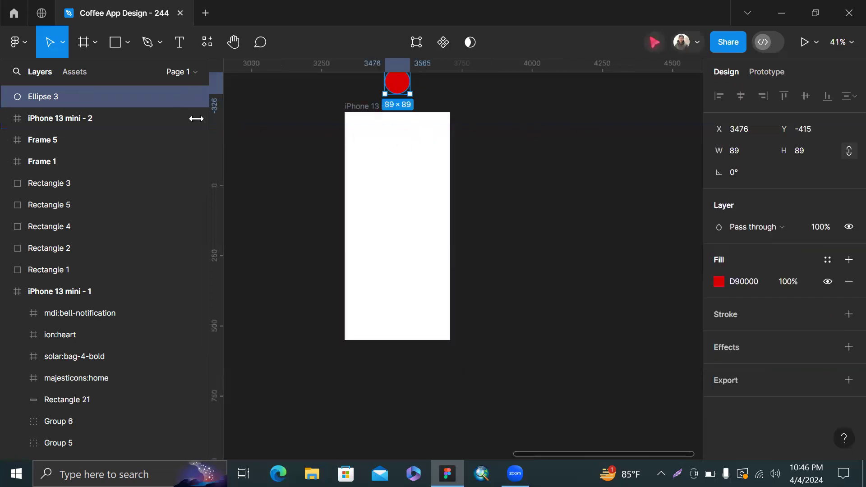
left_click(369, 108)
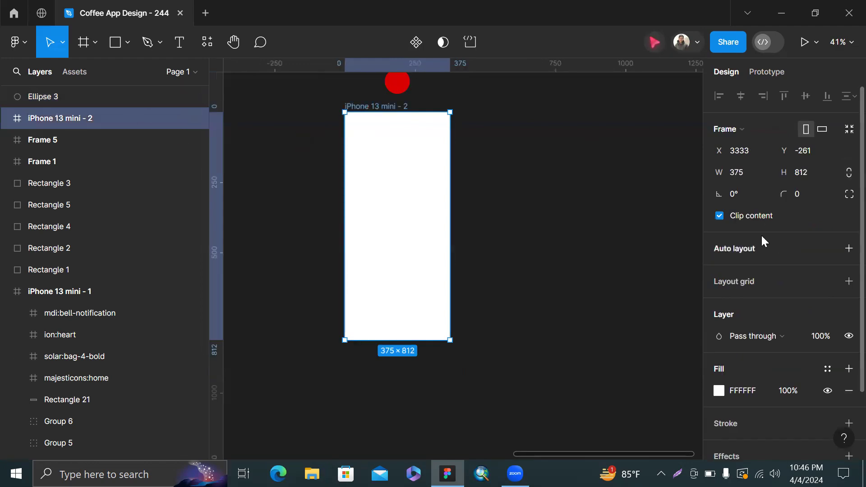
Nest the Ellipse 3 circle inside the iPhone 13 mini - 2 frame.
left_click(405, 89)
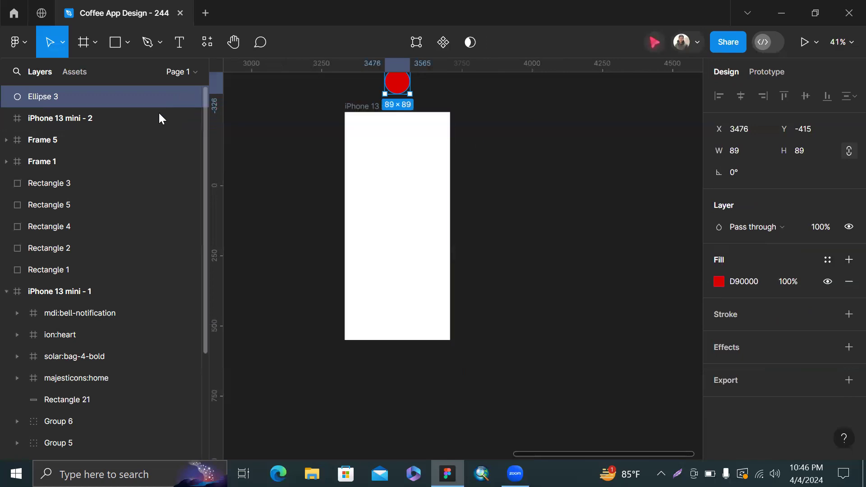
left_click_drag(89, 99, 105, 122)
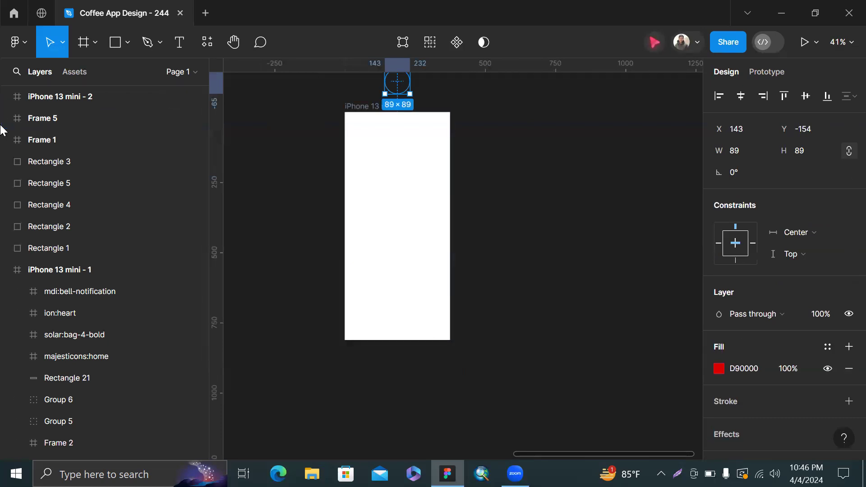
scroll(8, 98, "down", 1)
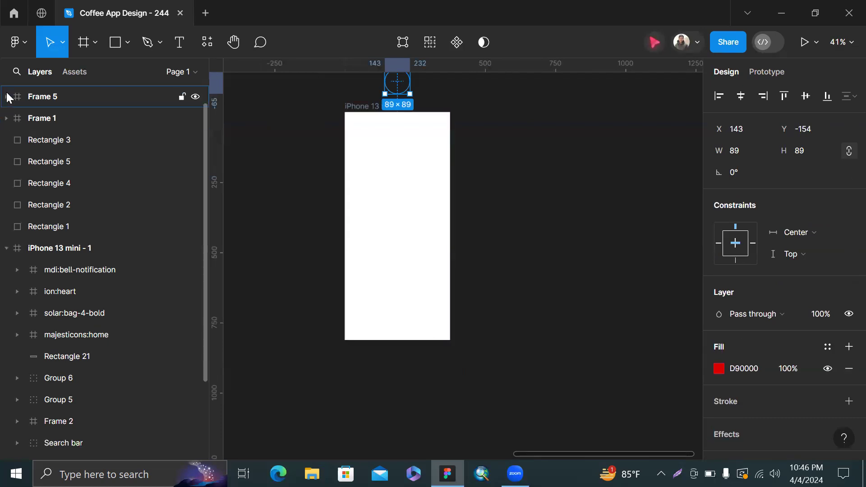
left_click(7, 96)
left_click(6, 95)
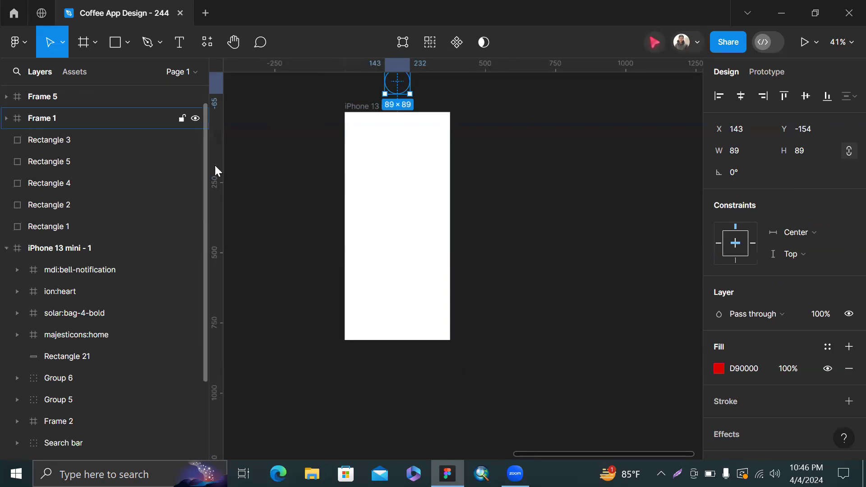
Duplicate the iPhone 13 mini - 2 frame beside itself at X 3796 and centre the copy's red circle vertically.
left_click(363, 107)
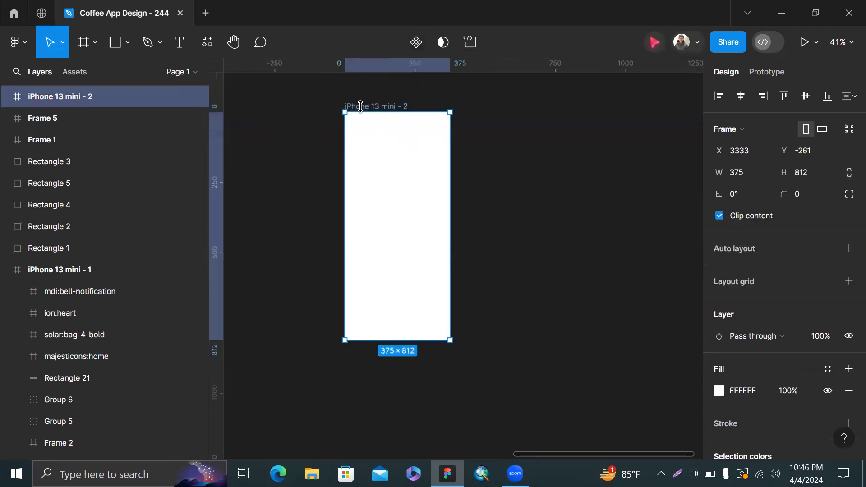
left_click_drag(373, 182, 504, 186)
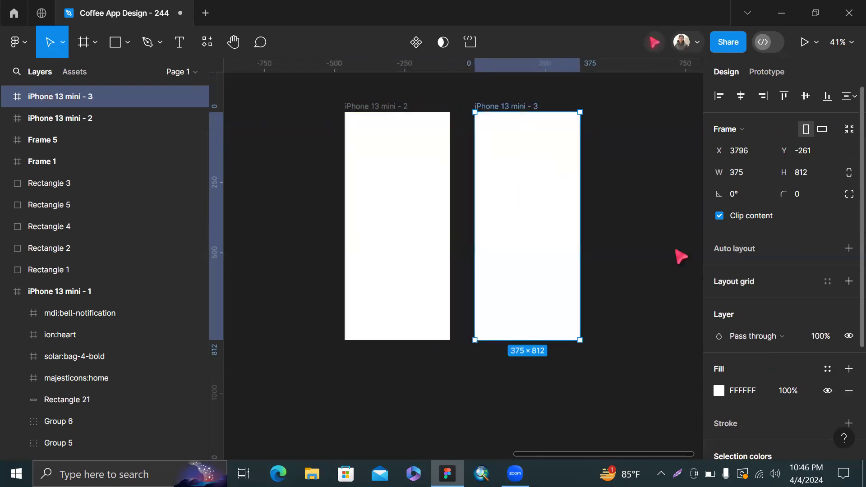
left_click(6, 97)
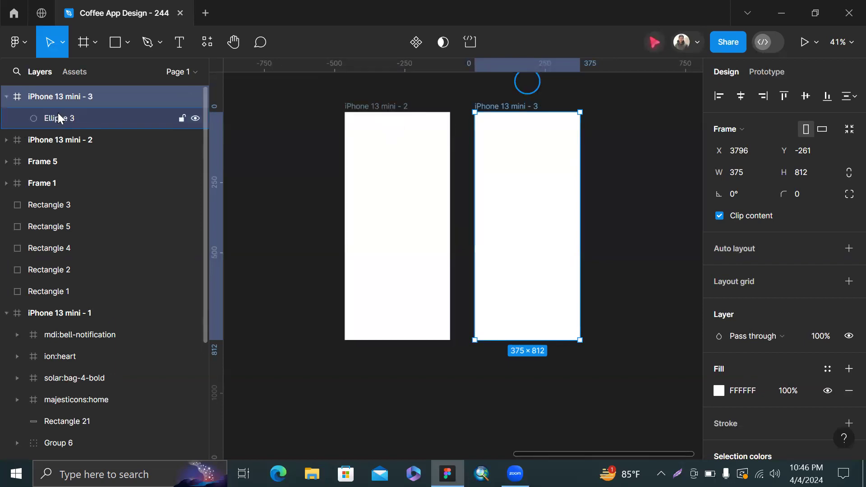
left_click(58, 115)
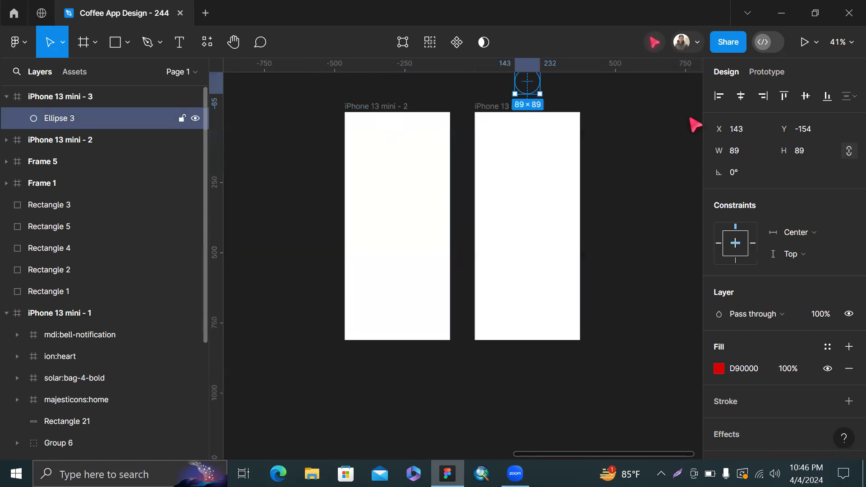
left_click(804, 96)
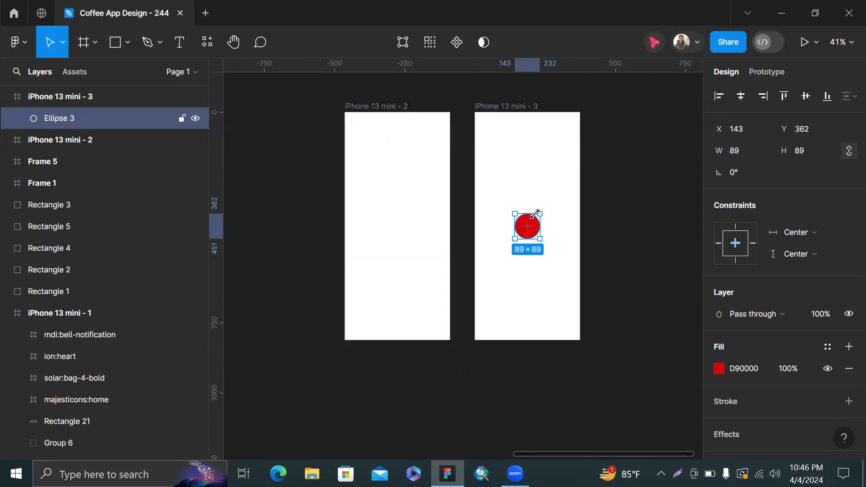
Examine the red circle's centred placement in the duplicated frame beside the original frame.
scroll(535, 213, "up", 5)
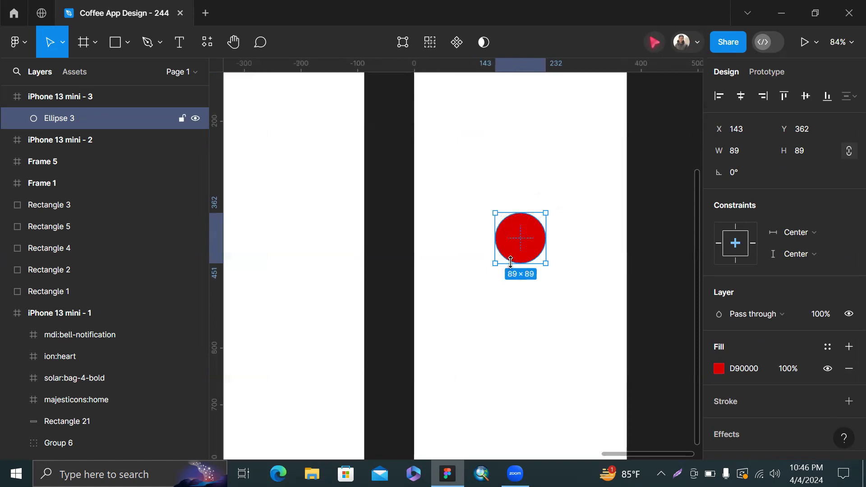
scroll(510, 260, "down", 6)
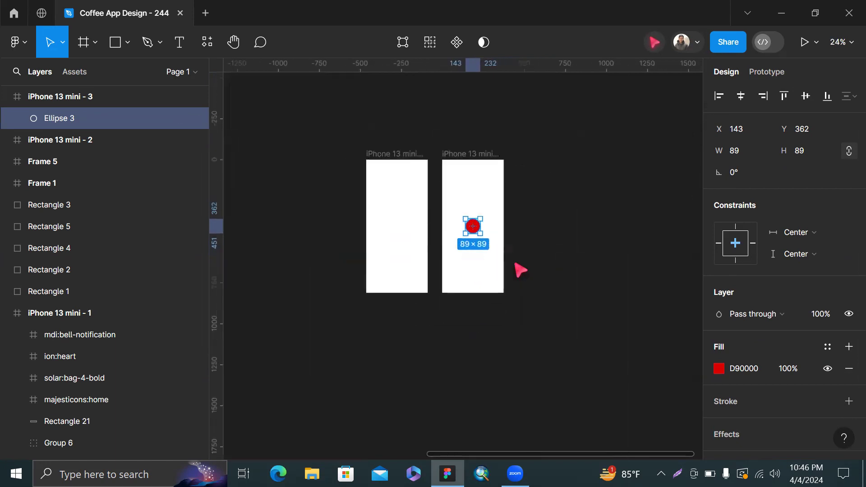
scroll(515, 263, "down", 1)
scroll(515, 263, "up", 4)
left_click(515, 244)
scroll(514, 244, "down", 1)
scroll(515, 244, "right", 1)
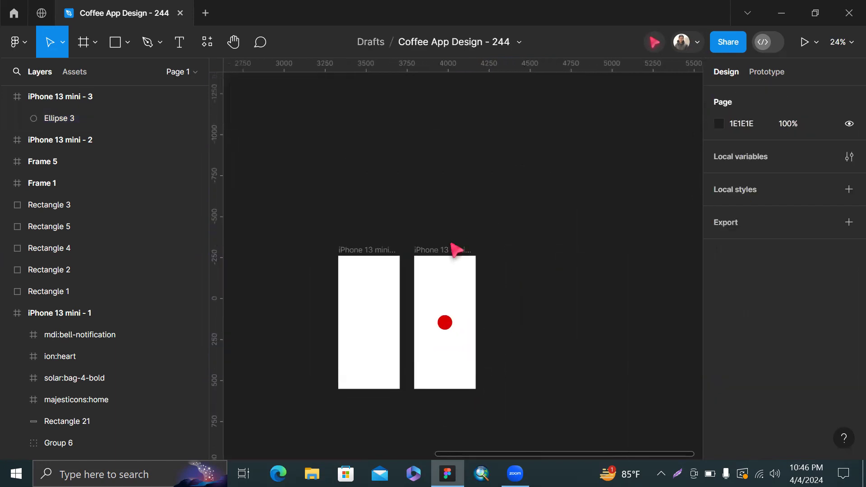
left_click(446, 251)
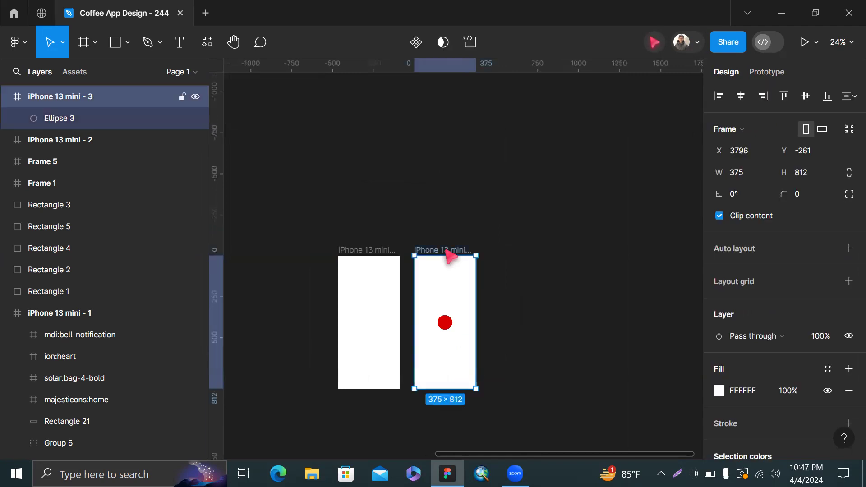
scroll(447, 253, "right", 2)
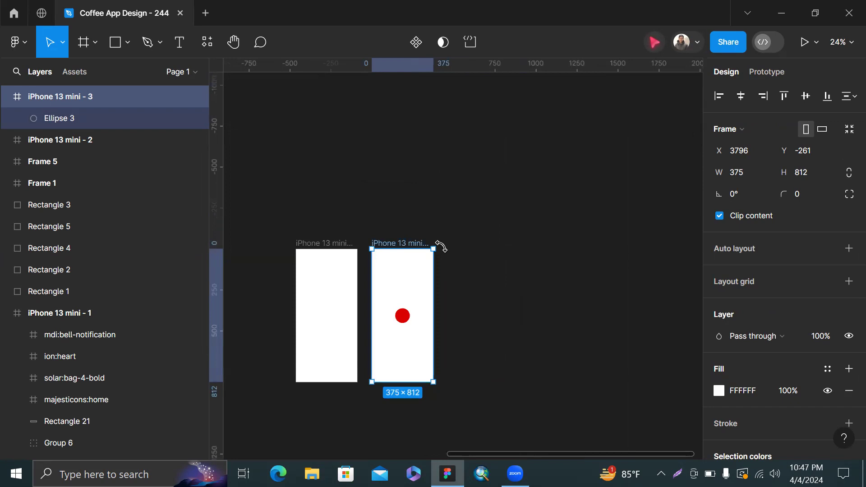
scroll(408, 235, "down", 3)
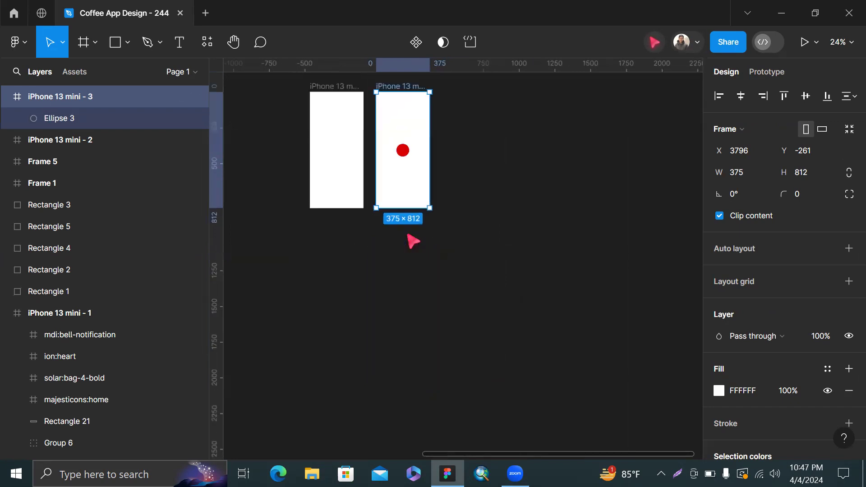
Duplicate the iPhone 13 mini - 2 frame below at Y 1394 and delete the circle nested in the copy.
scroll(397, 199, "down", 2)
left_click(348, 168)
left_click_drag(346, 167, 340, 340)
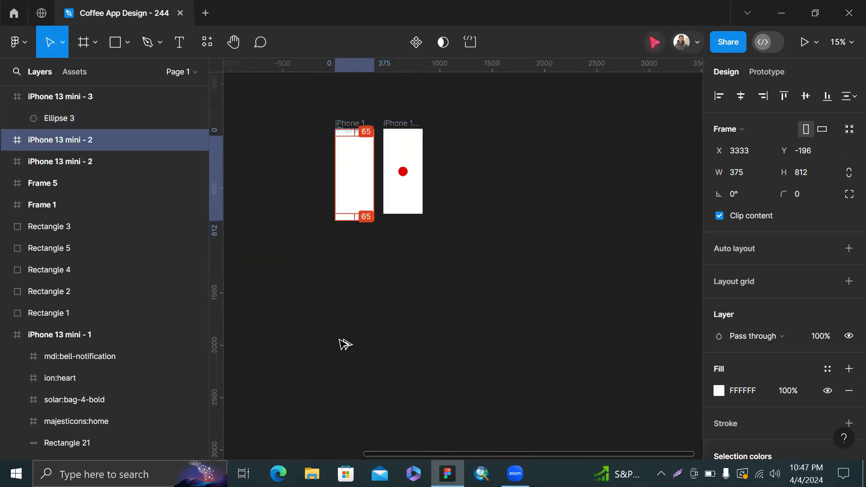
left_click(6, 140)
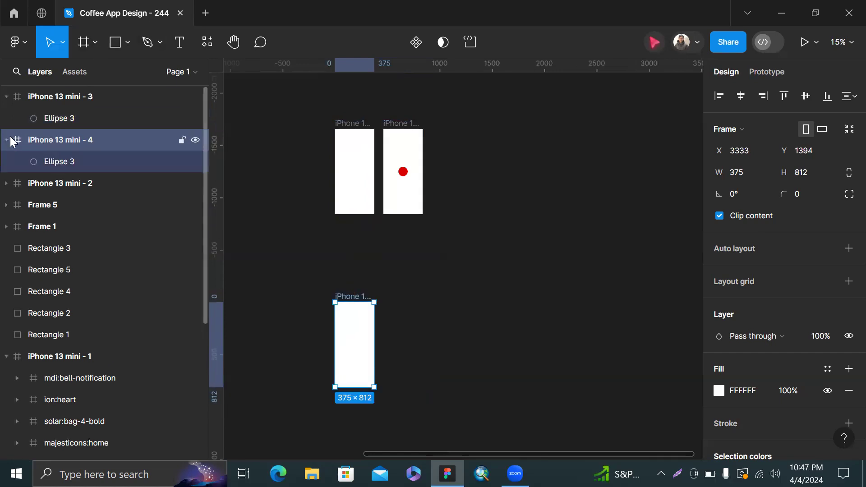
left_click(43, 162)
key("Delete")
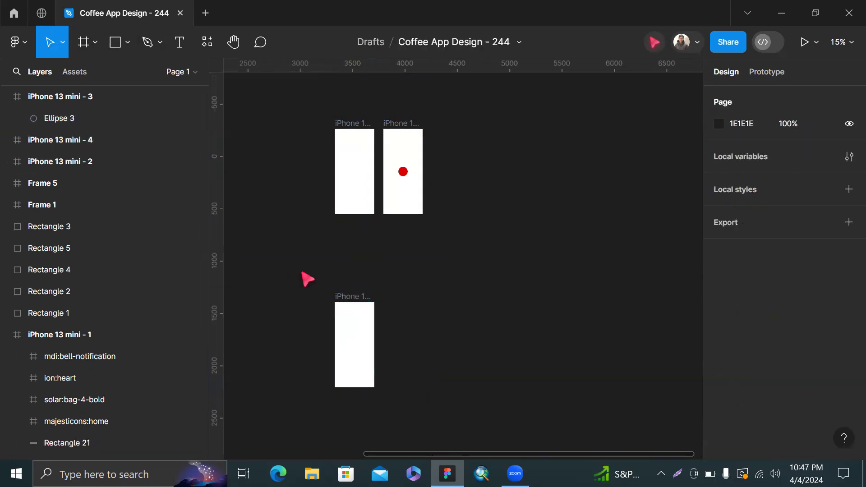
Duplicate the empty lower frame repeatedly to form an evenly spaced row of six frames.
left_click(359, 301)
left_click_drag(358, 319, 404, 337)
key("ctrl+d")
key("ctrl+d")
key("ctrl+d")
key("ctrl+d")
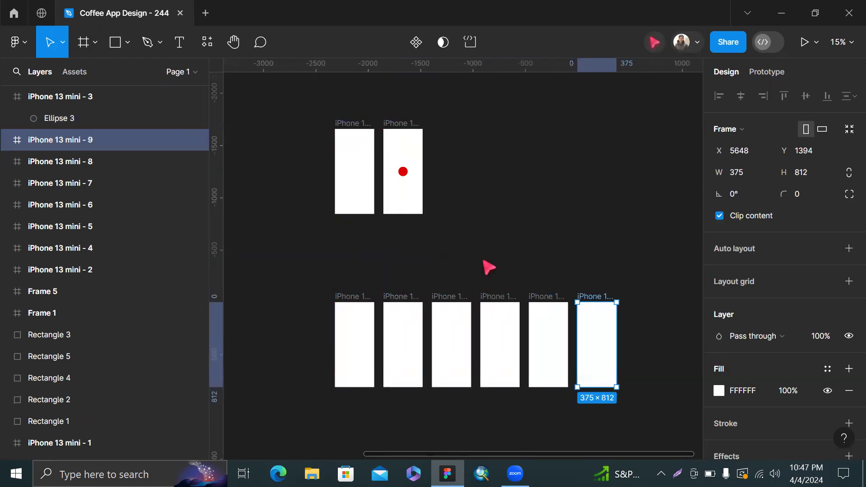
Delete the row of six empty frames below the two original iPhone frames.
key("Escape")
left_click(402, 172)
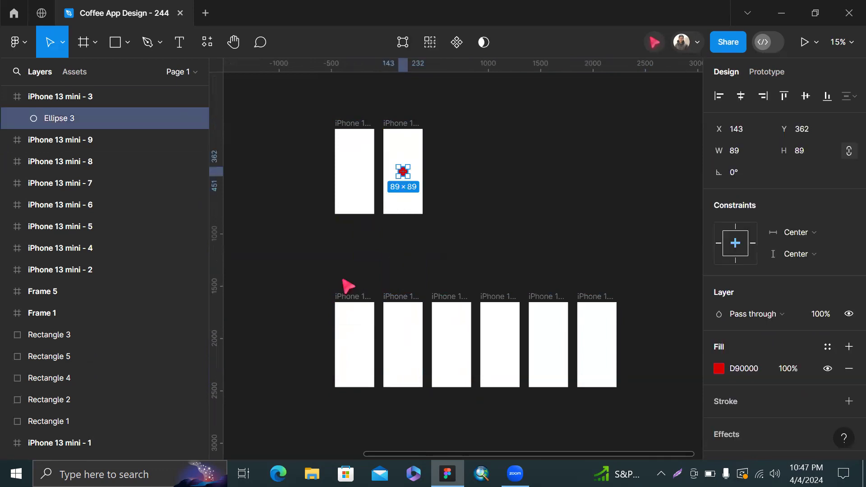
scroll(348, 286, "up", 5)
scroll(405, 269, "down", 5)
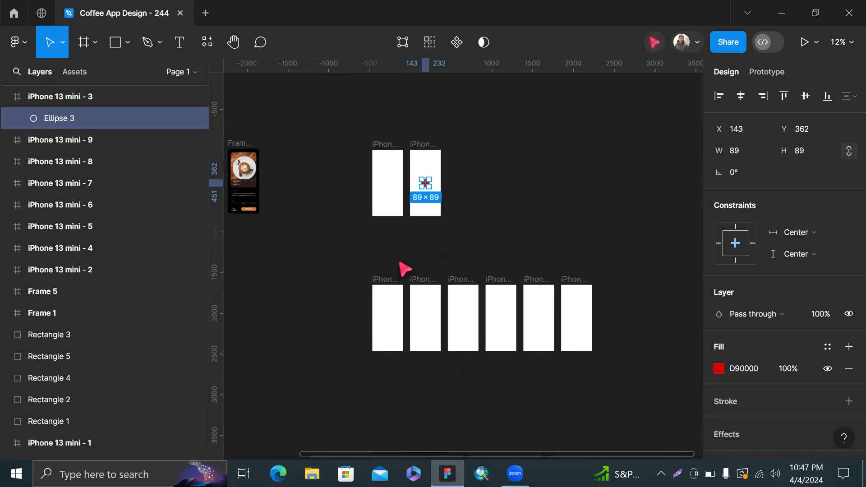
scroll(399, 262, "right", 3)
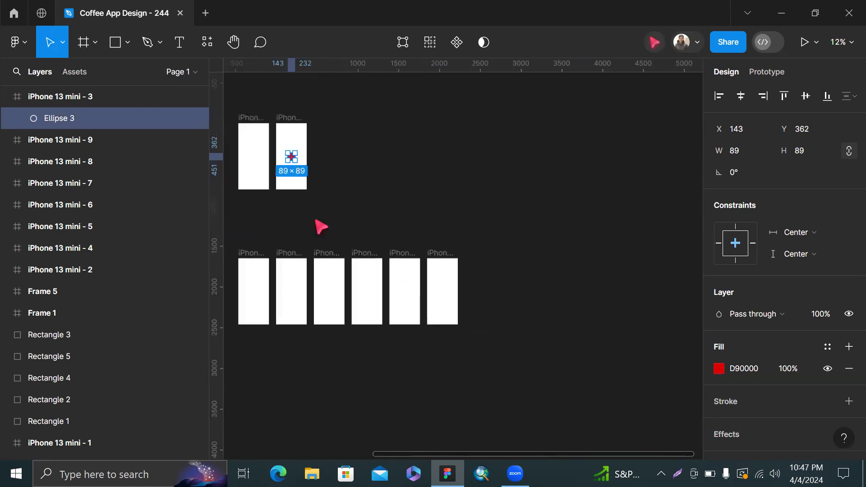
scroll(321, 224, "left", 5)
scroll(321, 224, "right", 3)
scroll(321, 224, "down", 1)
left_click_drag(334, 194, 583, 357)
key("Delete")
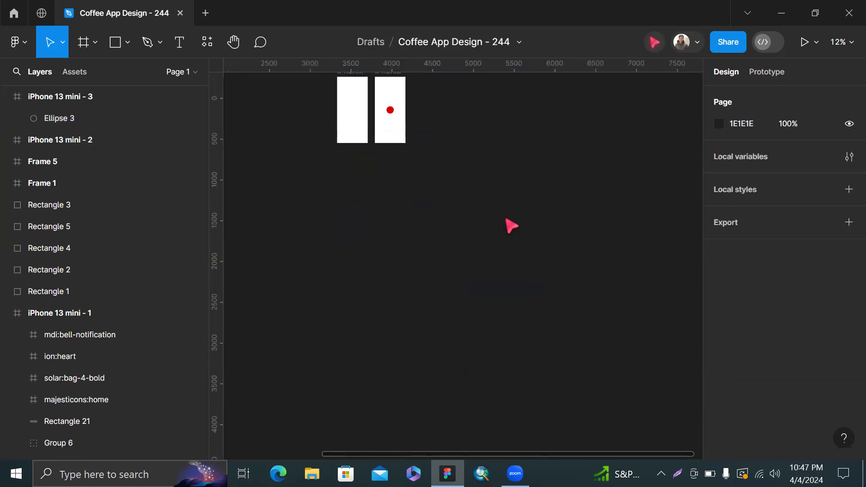
Duplicate the iPhone 13 mini - 3 frame with its red circle beside itself at X 4303.
scroll(511, 225, "up", 5)
scroll(408, 234, "up", 1)
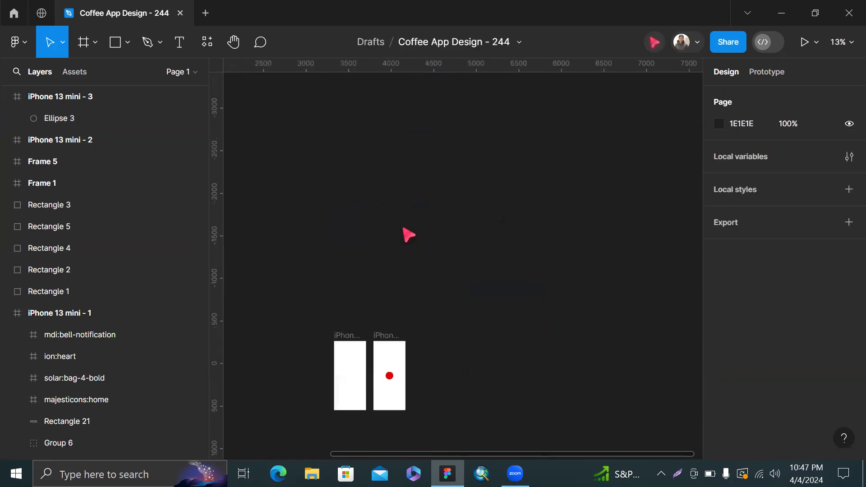
scroll(408, 234, "down", 5)
scroll(407, 230, "up", 3)
scroll(407, 208, "up", 6)
scroll(406, 208, "down", 1)
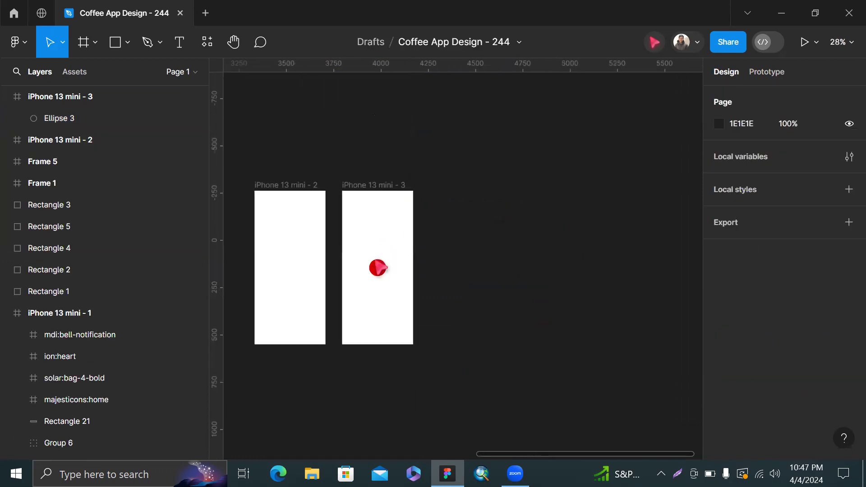
scroll(378, 268, "up", 3)
left_click(382, 277)
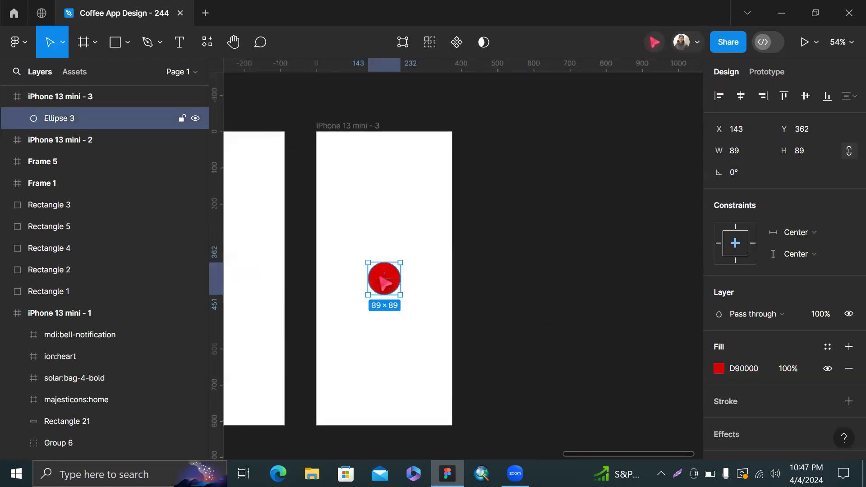
scroll(381, 276, "down", 2)
left_click(373, 178)
scroll(373, 179, "down", 2)
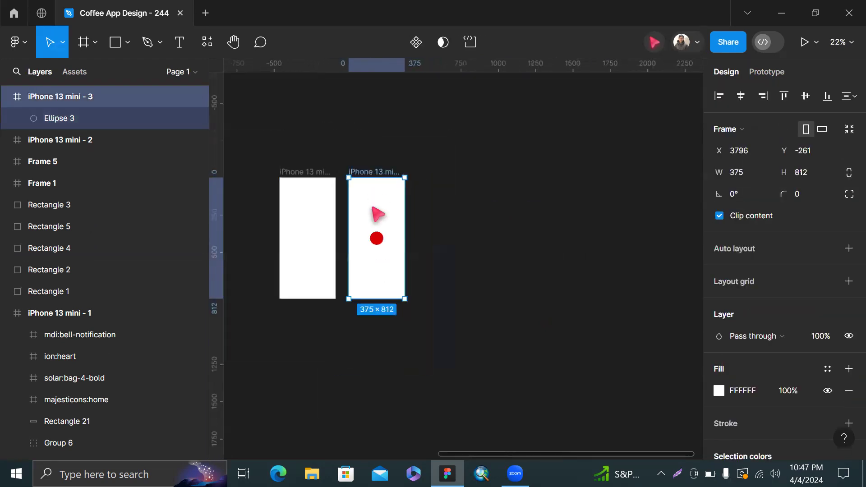
key("ctrl+d")
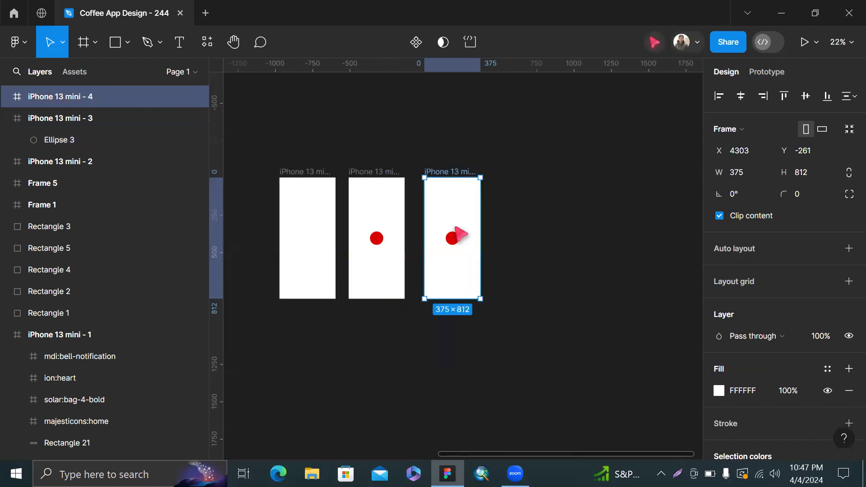
Enlarge the red circle in the iPhone 13 mini - 4 frame around its centre to about 205 × 205.
left_click(455, 232)
scroll(455, 232, "up", 2)
left_click(455, 236)
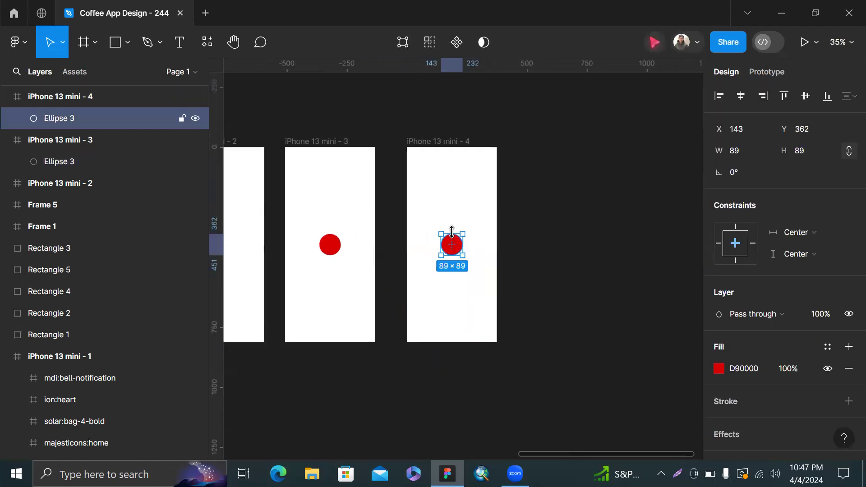
scroll(452, 230, "up", 2)
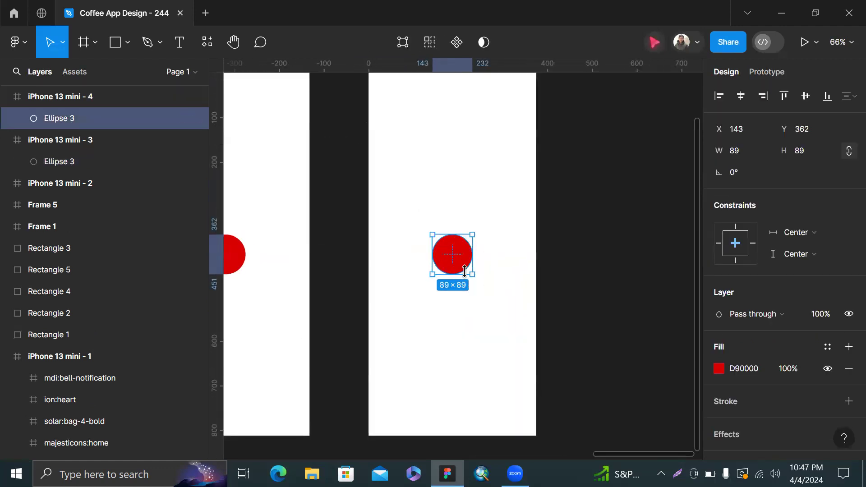
left_click_drag(471, 273, 494, 301)
scroll(493, 301, "down", 4)
Move the iPhone 13 mini - 4 frame closer to its neighbour at X 4279 and select the iPhone 13 mini - 2 frame.
left_click(471, 210)
left_click_drag(472, 209, 469, 212)
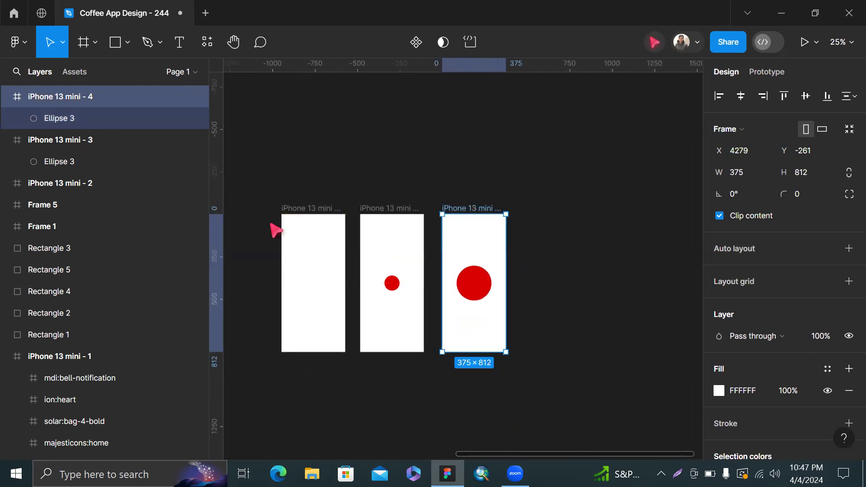
left_click(297, 219)
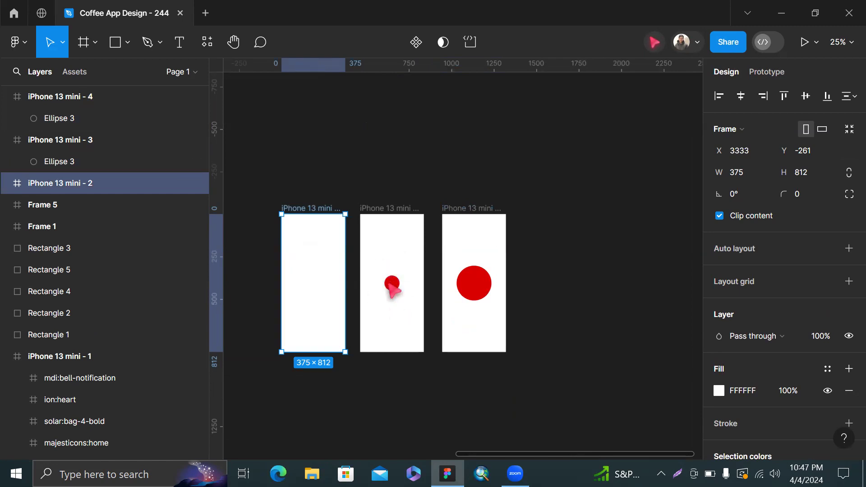
Duplicate the iPhone 13 mini - 4 frame beside itself at X 4713 and select the copy's red circle.
left_click(464, 219)
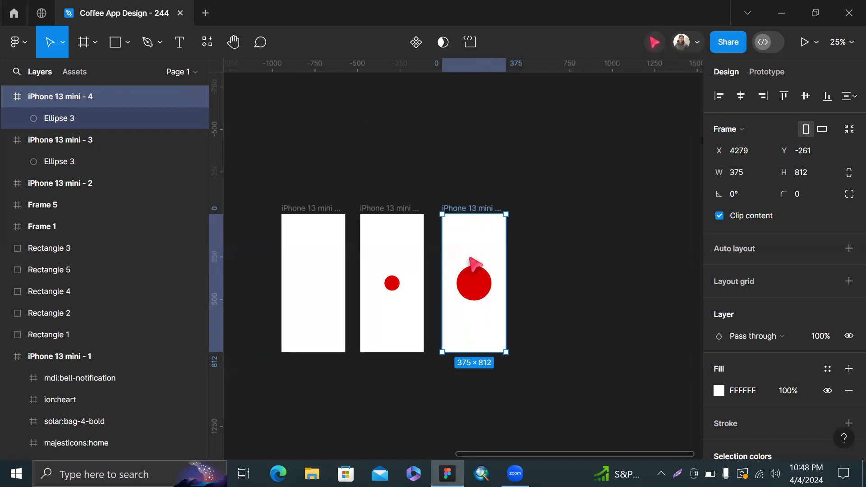
key("ctrl+d")
left_click_drag(545, 261, 529, 262)
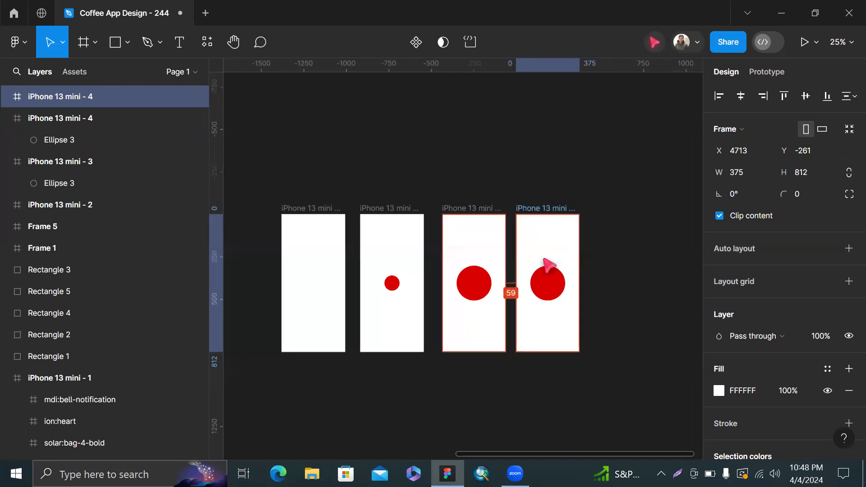
left_click(547, 284)
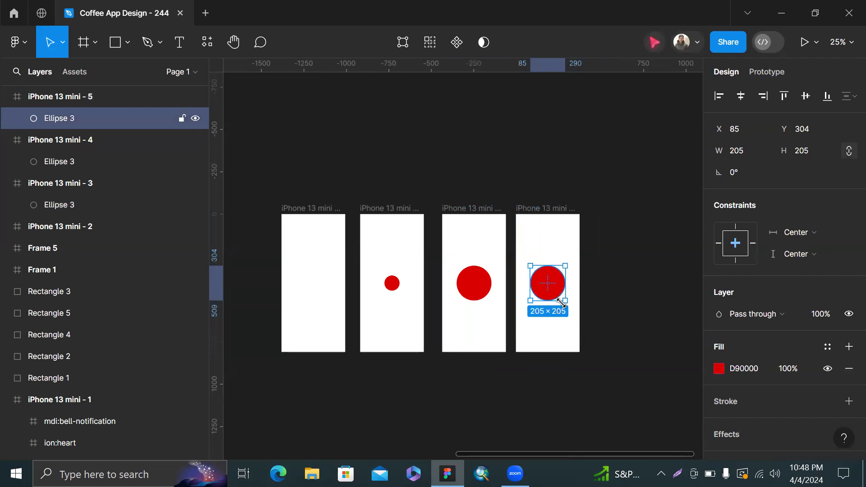
Enlarge the red circle in the iPhone 13 mini - 5 frame around its centre to about 1143 × 1143, covering the whole frame.
left_click_drag(566, 301, 599, 379)
left_click(632, 127)
scroll(636, 127, "right", 3)
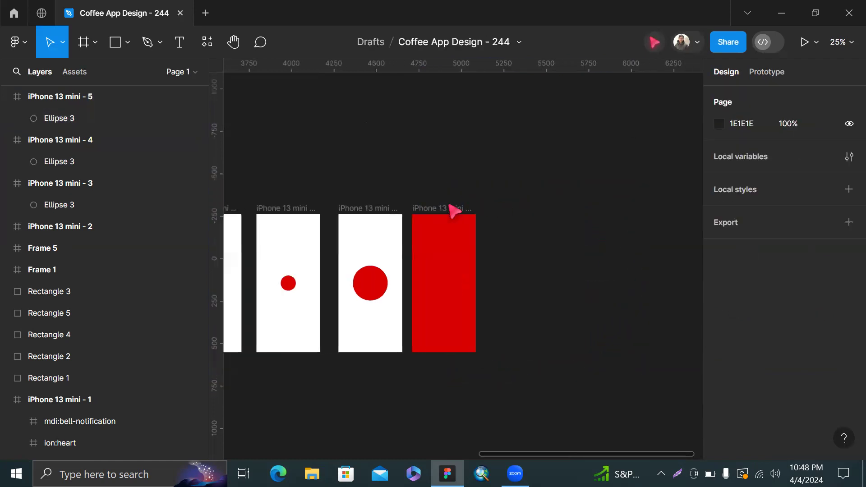
Duplicate the iPhone 13 mini - 5 frame beside itself at X 5196 and select the copy's red circle.
left_click(447, 211)
left_click_drag(431, 267, 517, 272)
left_click(519, 338)
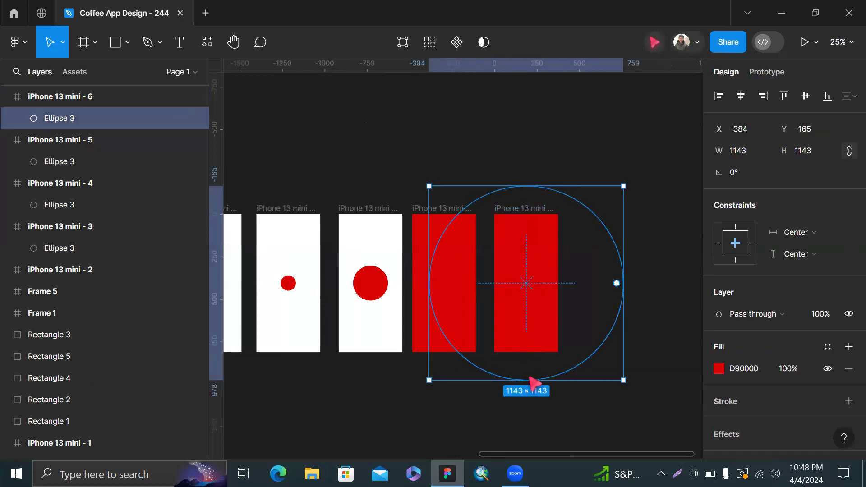
Squash the red circle of the iPhone 13 mini - 6 frame to about 1143 × 95 above the visible frame area and select the frame.
left_click_drag(526, 376, 555, 203)
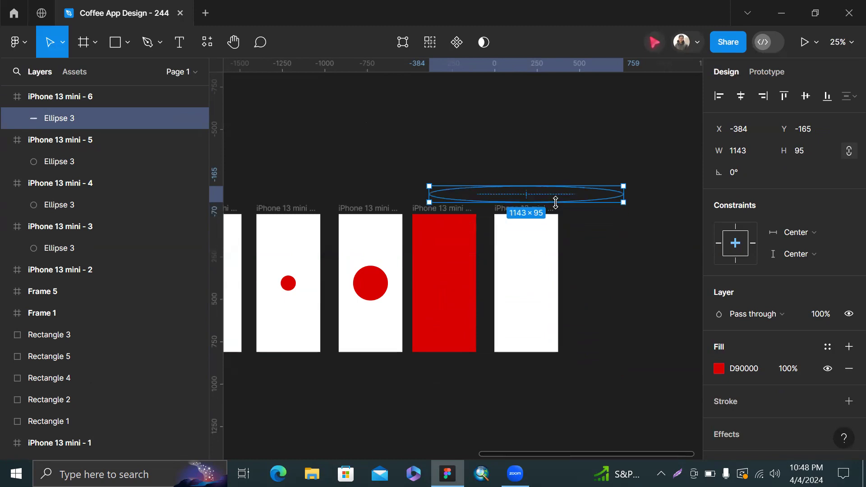
left_click(579, 180)
left_click(525, 208)
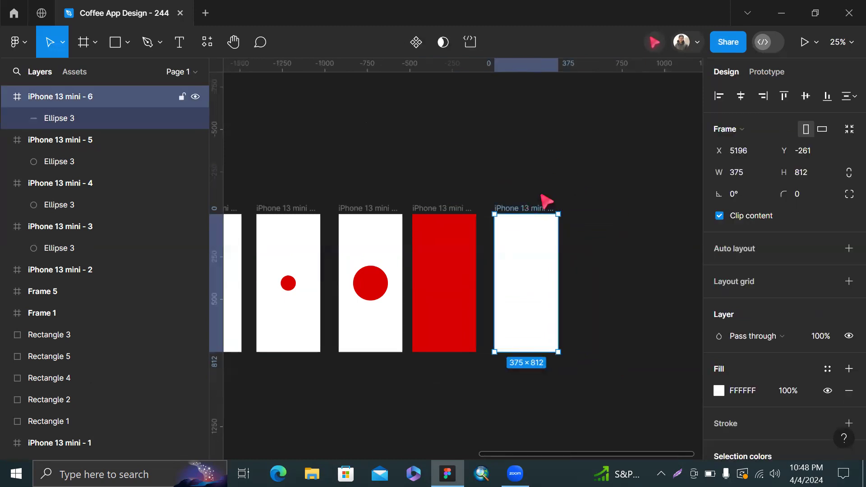
Review the frame sequence from iPhone 13 mini - 2 through iPhone 13 mini - 6 in order.
scroll(510, 181, "down", 3)
scroll(397, 167, "up", 1)
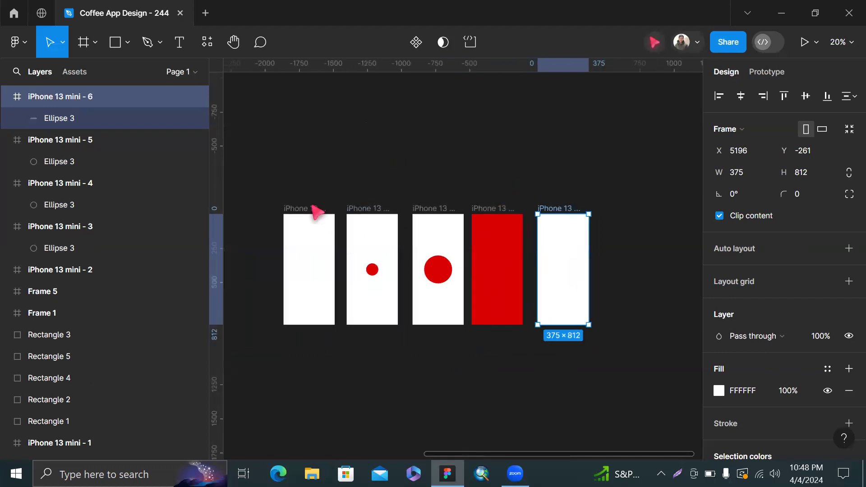
left_click(319, 223)
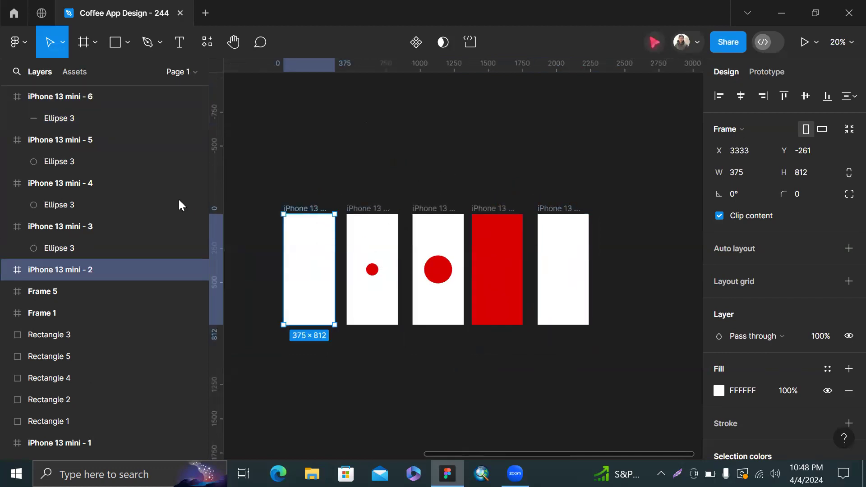
left_click(364, 214)
left_click(422, 216)
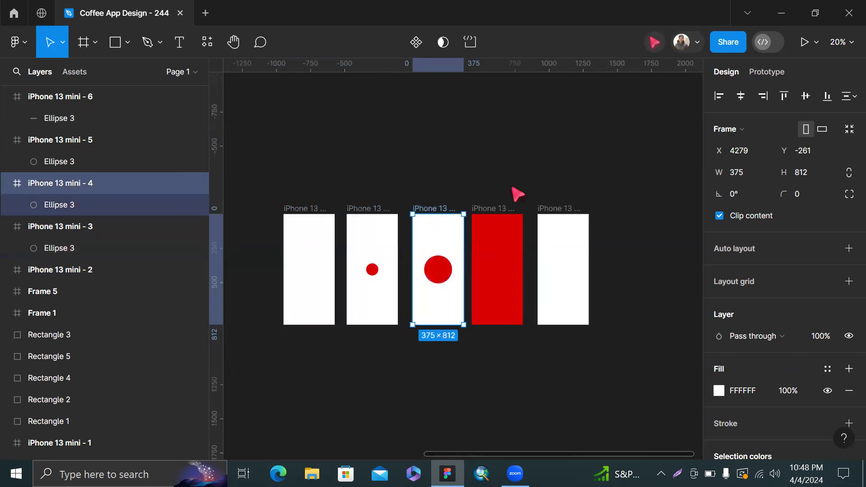
key("Escape")
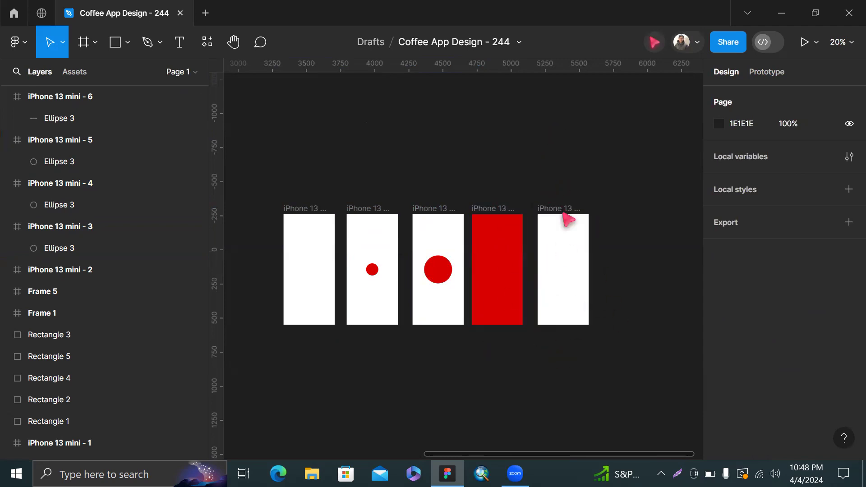
left_click_drag(560, 210, 558, 210)
left_click_drag(246, 113, 725, 61)
key("ctrl+z")
scroll(460, 312, "left", 4)
scroll(461, 312, "down", 2)
scroll(460, 311, "left", 3)
scroll(460, 312, "down", 1)
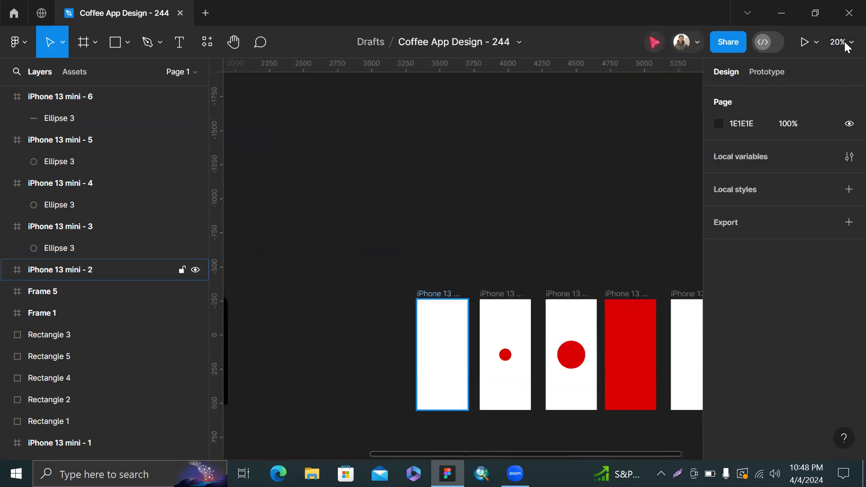
Switch to the prototype settings and select the iPhone 13 mini - 2 frame.
left_click(760, 70)
scroll(550, 277, "down", 1)
scroll(553, 277, "up", 6, "ctrl")
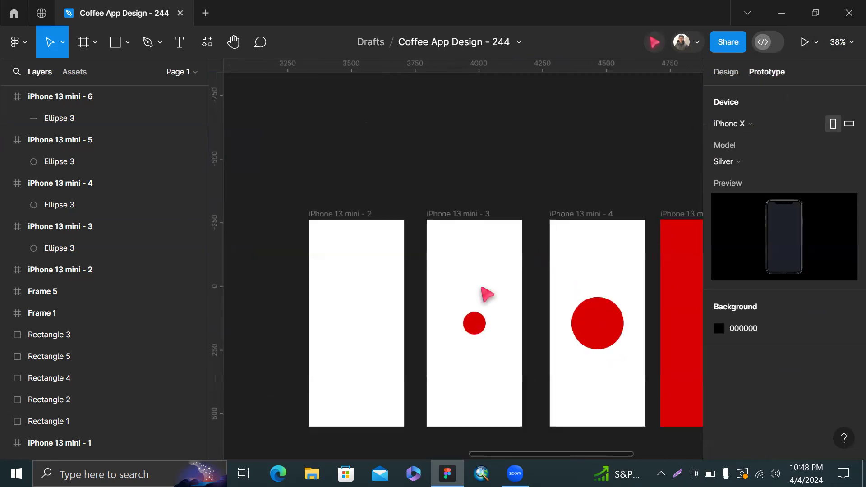
left_click(248, 177)
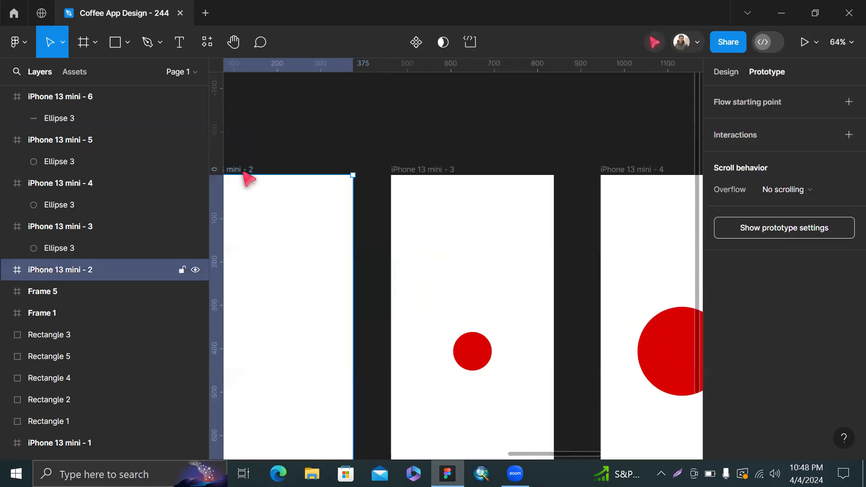
Examine the prototype connection points on the edges of the iPhone 13 mini - 2 and iPhone 13 mini - 3 frames.
scroll(255, 173, "down", 3, "ctrl")
scroll(293, 169, "up", 3, "ctrl")
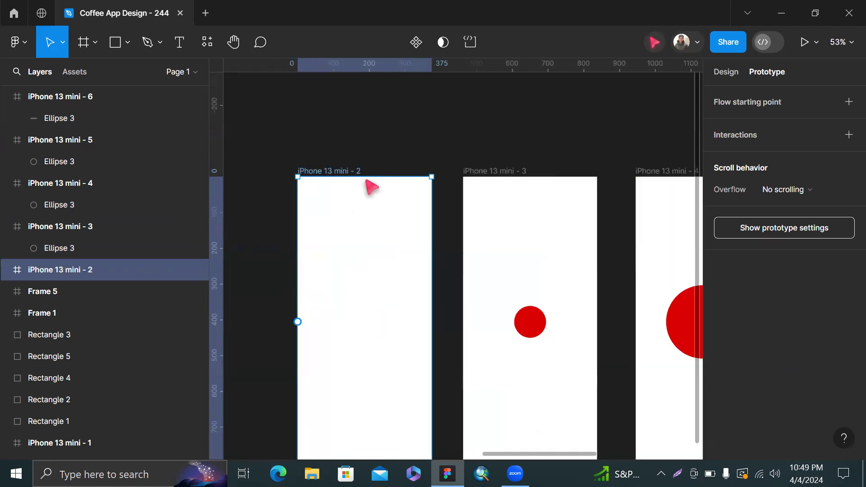
scroll(302, 336, "down", 3)
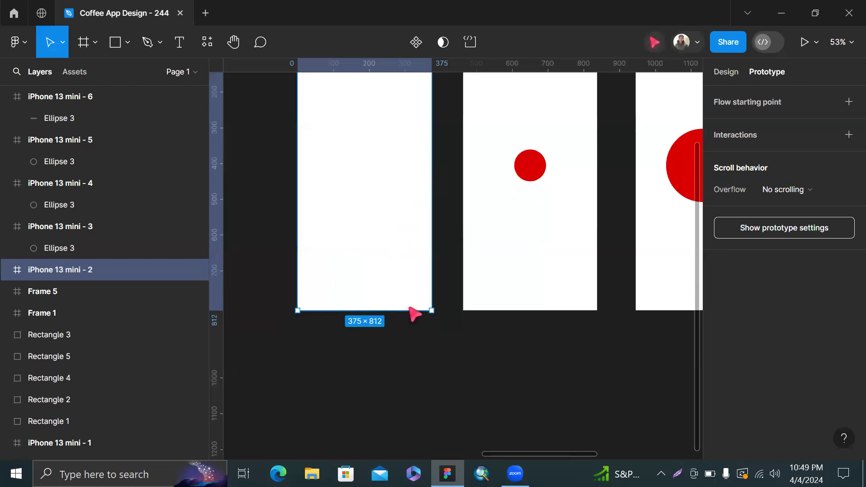
scroll(520, 207, "up", 3)
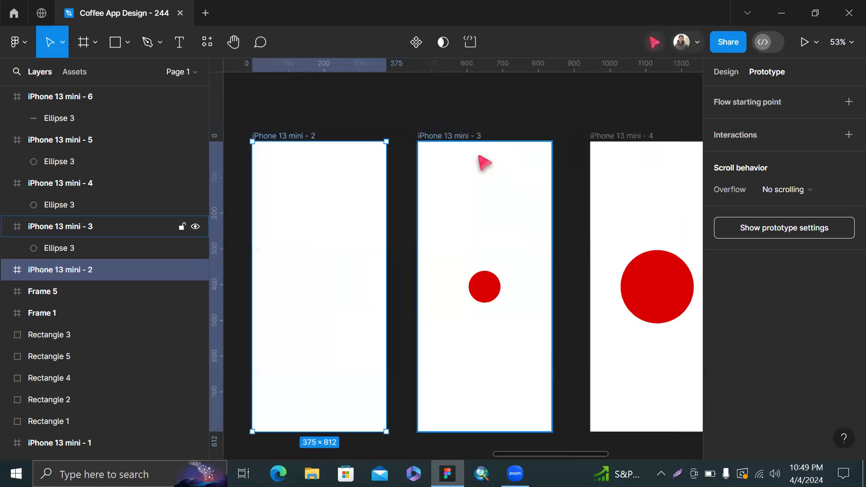
left_click(479, 141)
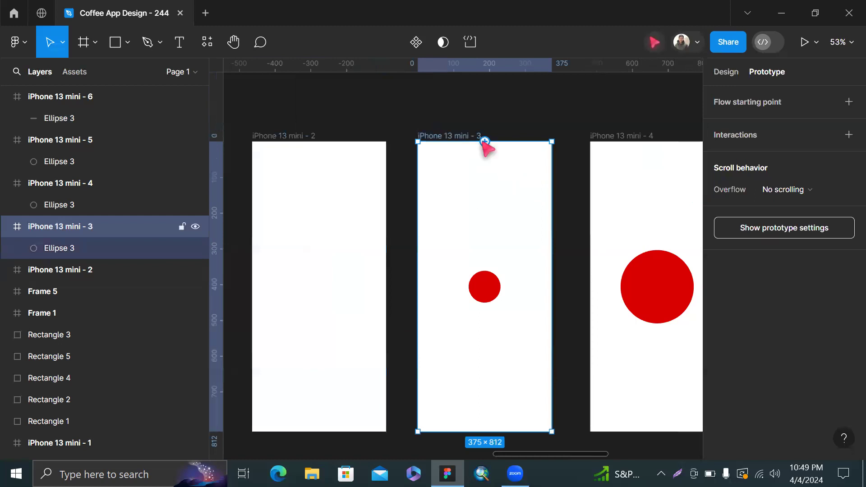
scroll(544, 268, "down", 5)
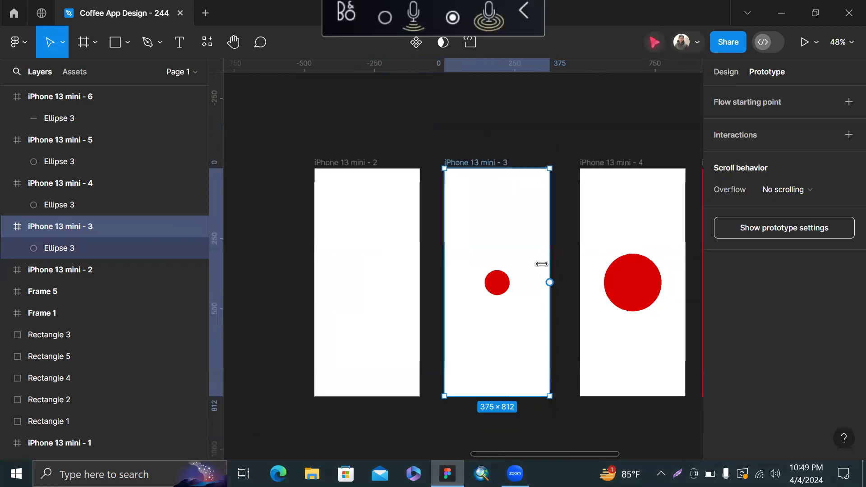
left_click(448, 210)
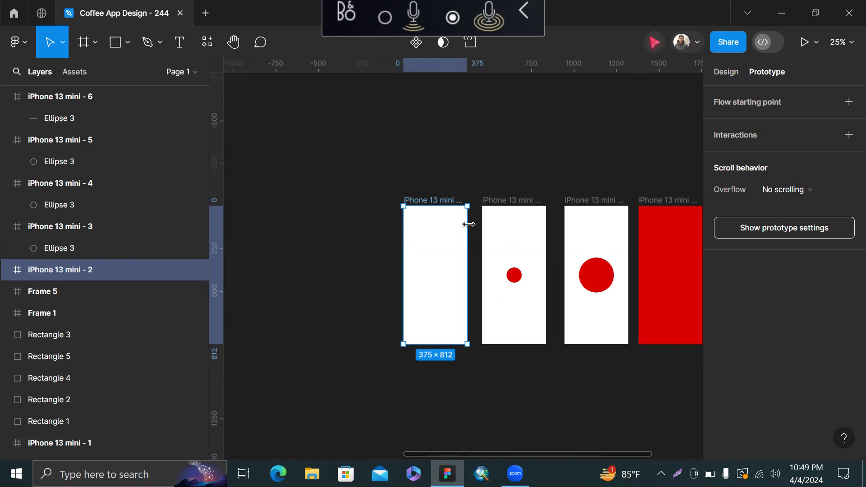
scroll(469, 224, "up", 3)
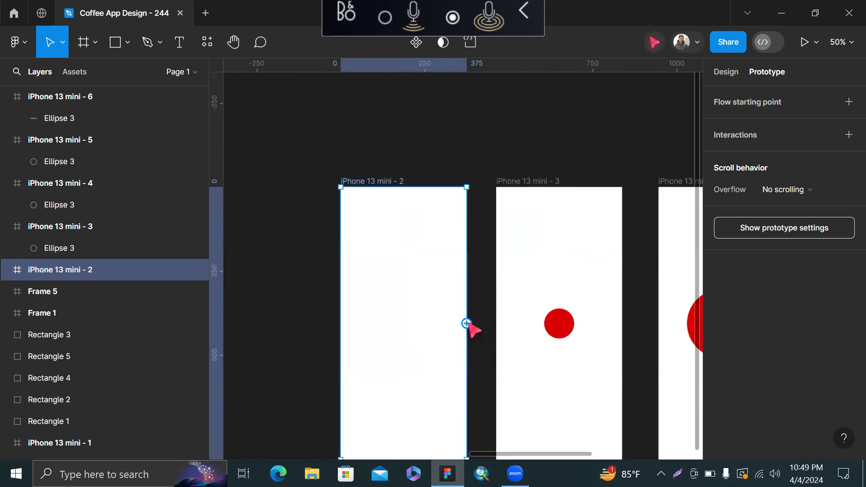
scroll(432, 191, "down", 2)
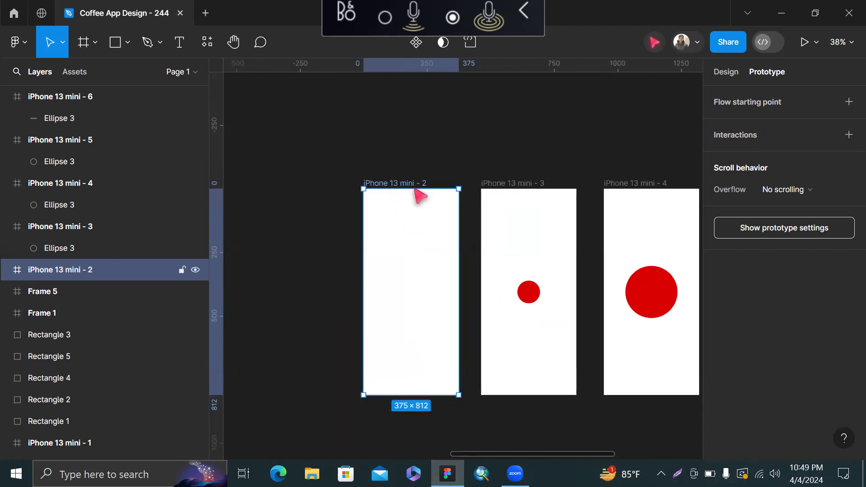
Examine the orange plus button on the coffee home screen and the neighbouring cappuccino detail screen as possible prototype links.
scroll(553, 161, "down", 10)
scroll(500, 179, "up", 10)
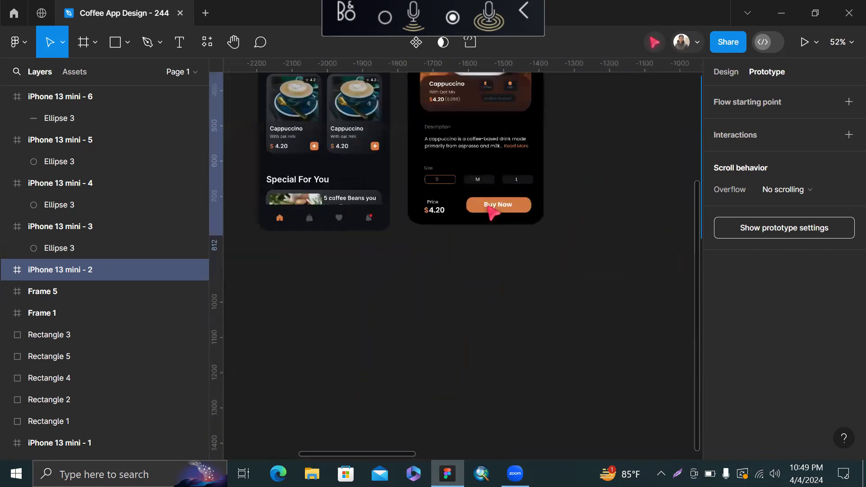
scroll(522, 228, "up", 4)
scroll(537, 224, "down", 3)
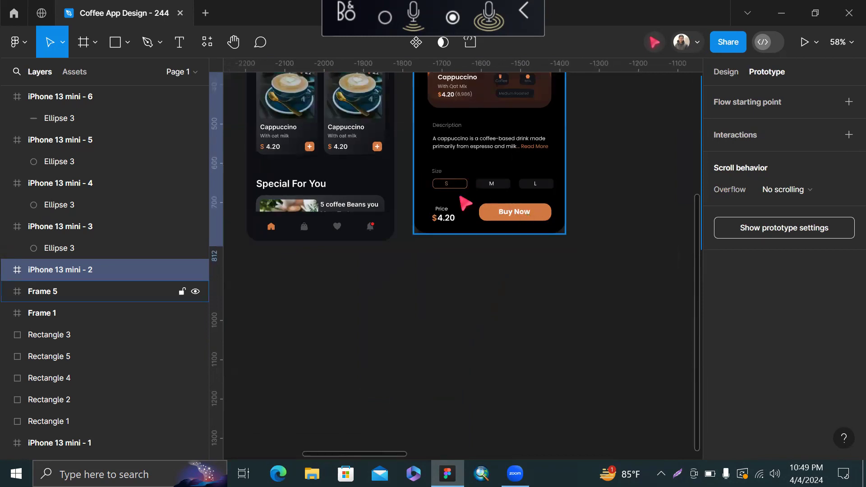
scroll(348, 110, "up", 2)
scroll(339, 135, "up", 5)
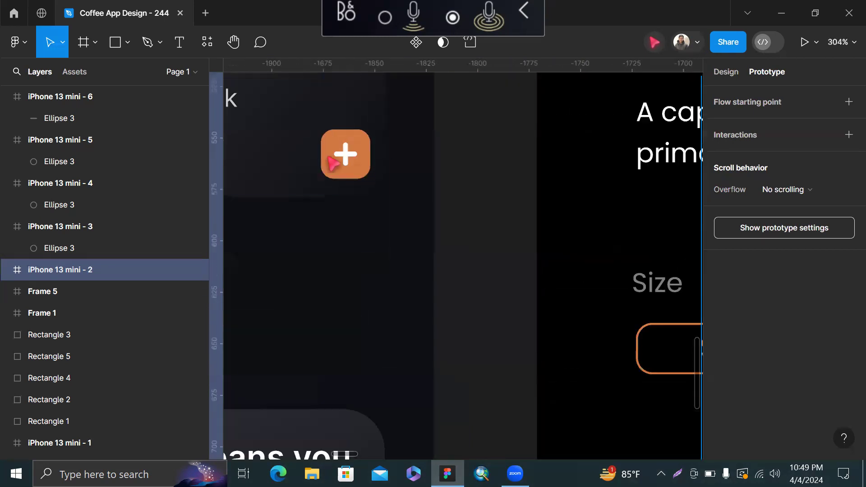
scroll(359, 146, "down", 4)
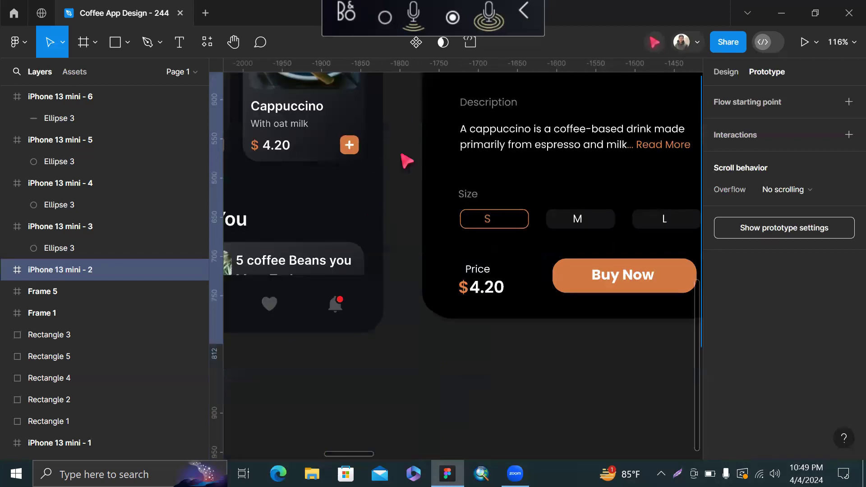
scroll(405, 180, "down", 5)
scroll(538, 213, "up", 1)
scroll(538, 213, "right", 4)
scroll(538, 213, "down", 2)
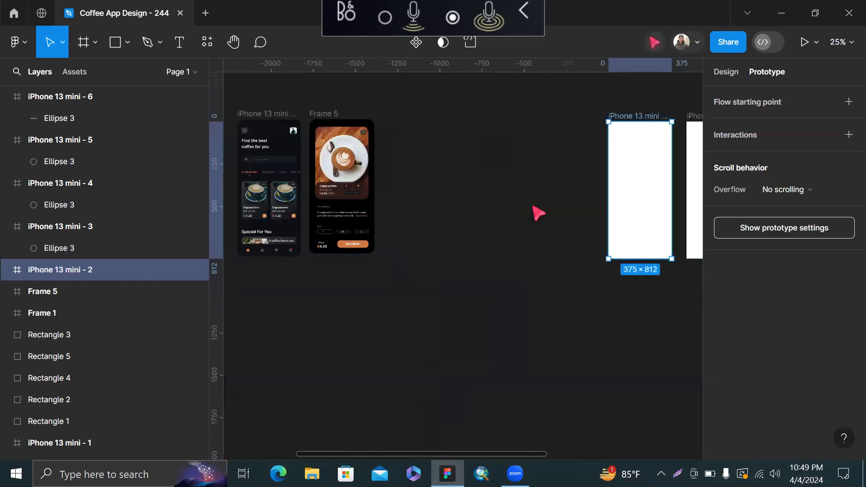
scroll(538, 213, "right", 5)
Connect the iPhone 13 mini - 2 frame to the iPhone 13 mini - 3 frame with a prototype interaction.
left_click(415, 110)
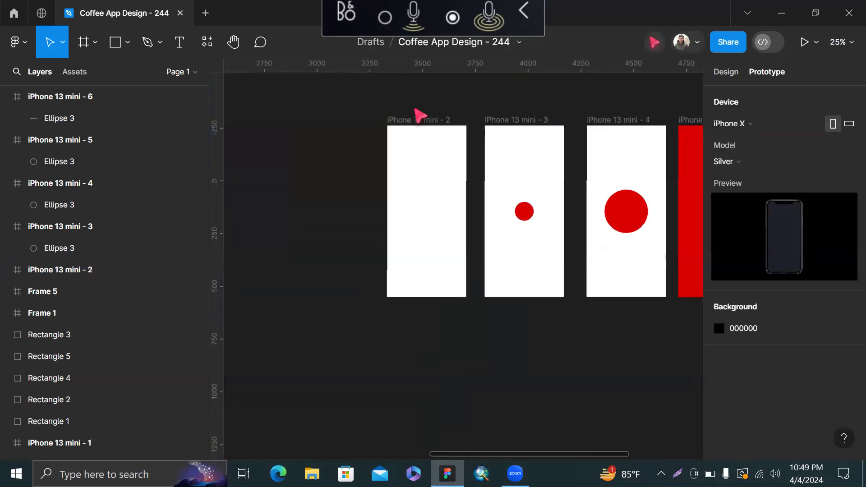
scroll(415, 113, "up", 2)
scroll(404, 121, "right", 2)
left_click(396, 125)
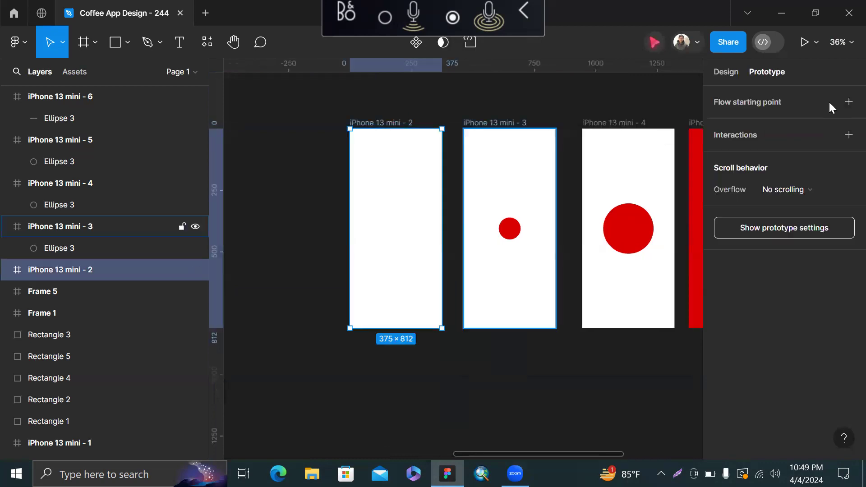
scroll(402, 262, "up", 2)
left_click_drag(466, 212, 536, 216)
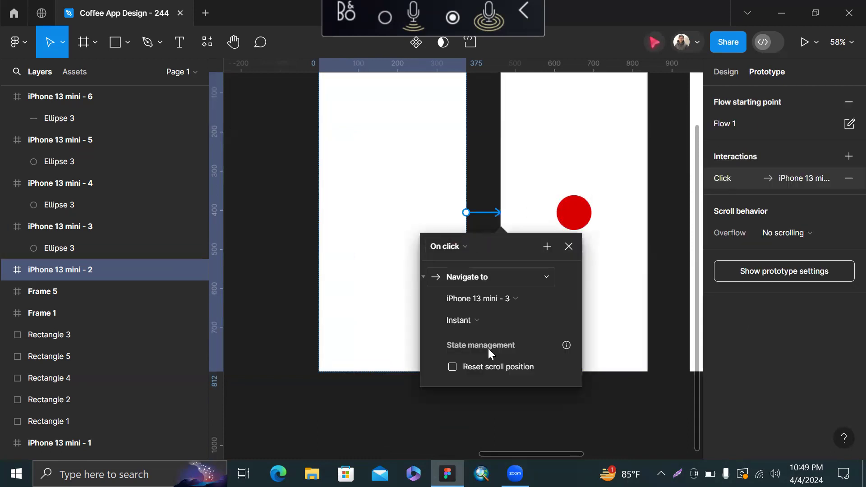
Set the trigger of the interaction leading to iPhone 13 mini - 3 to After delay.
left_click(452, 246)
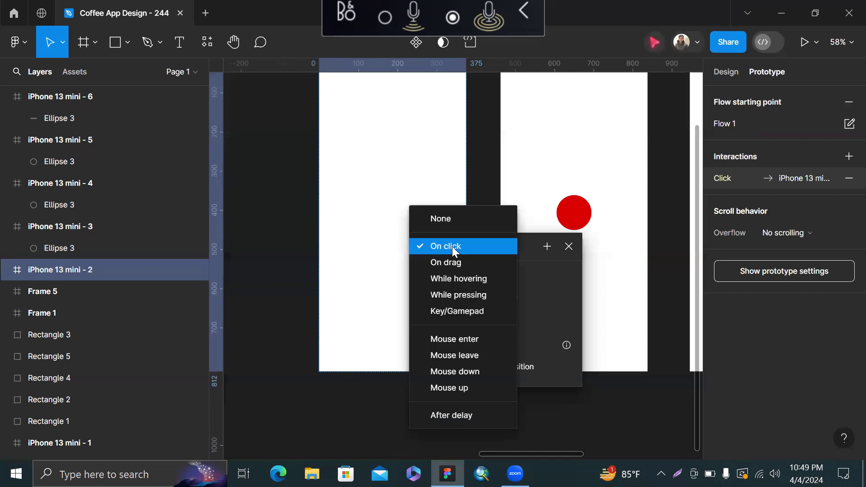
left_click(525, 248)
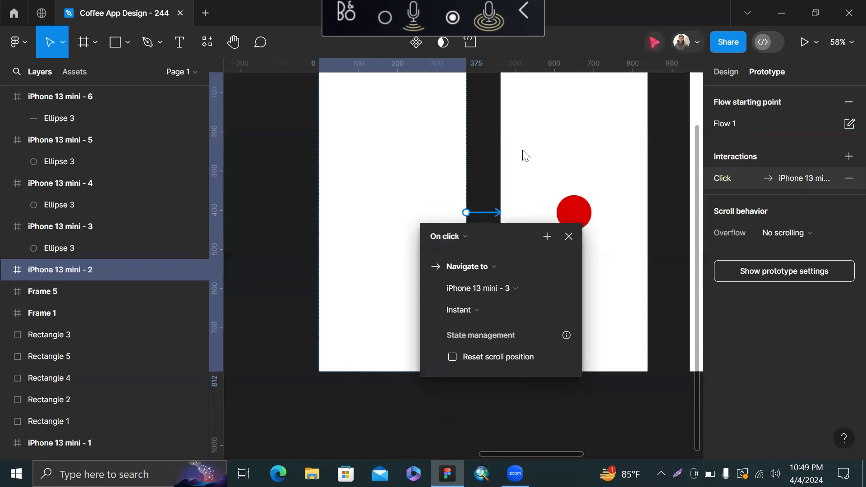
left_click(475, 124)
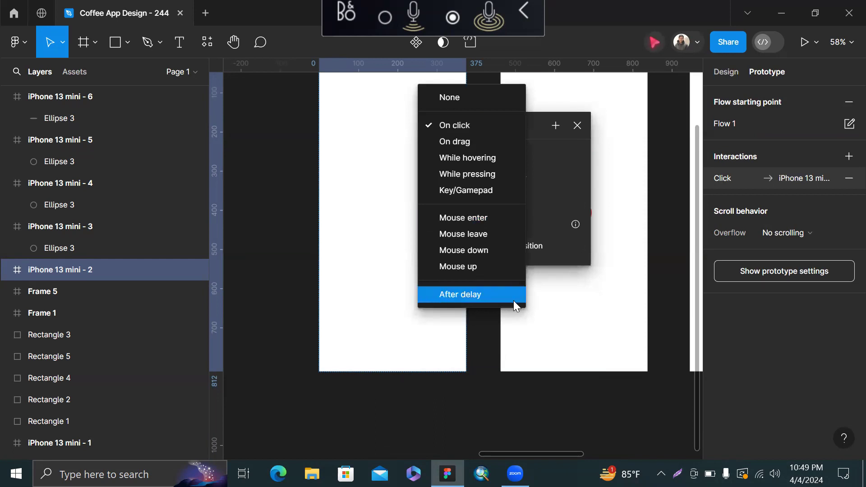
left_click(463, 297)
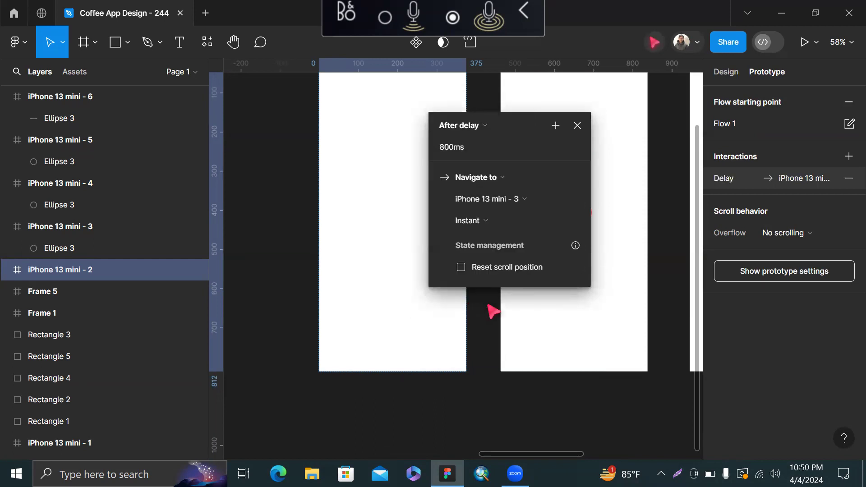
Set the animation of the delayed interaction to Smart animate.
left_click(491, 226)
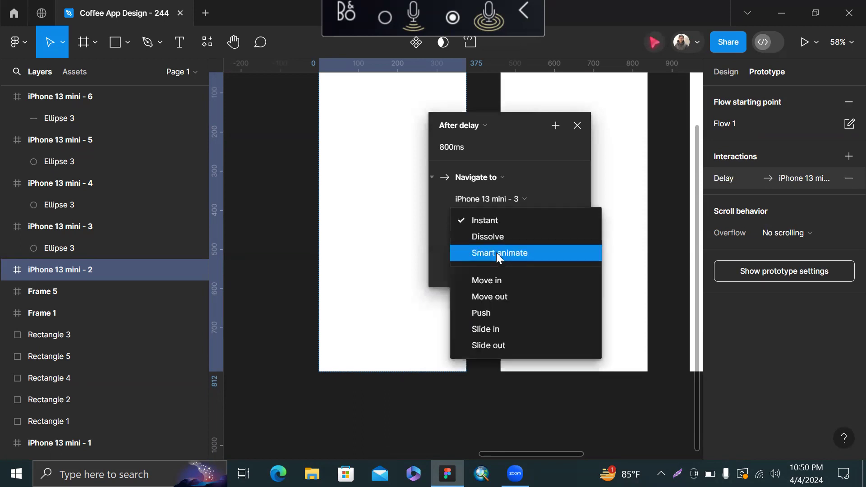
left_click(496, 252)
left_click(507, 220)
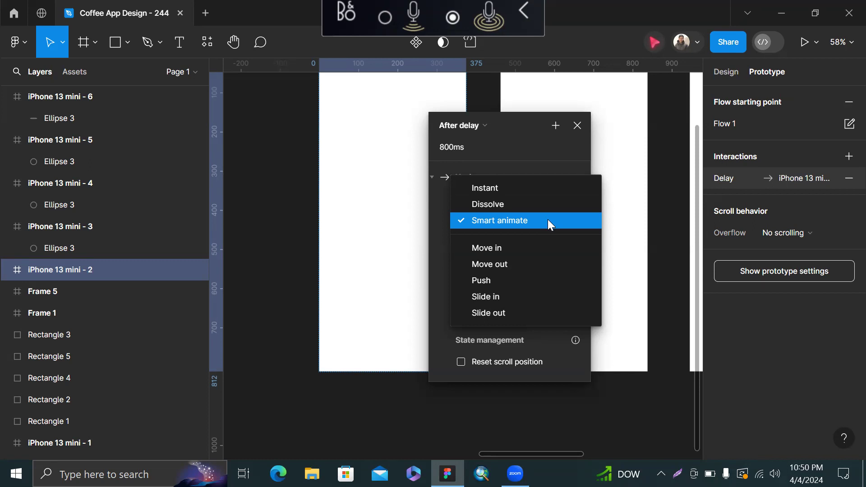
left_click(549, 224)
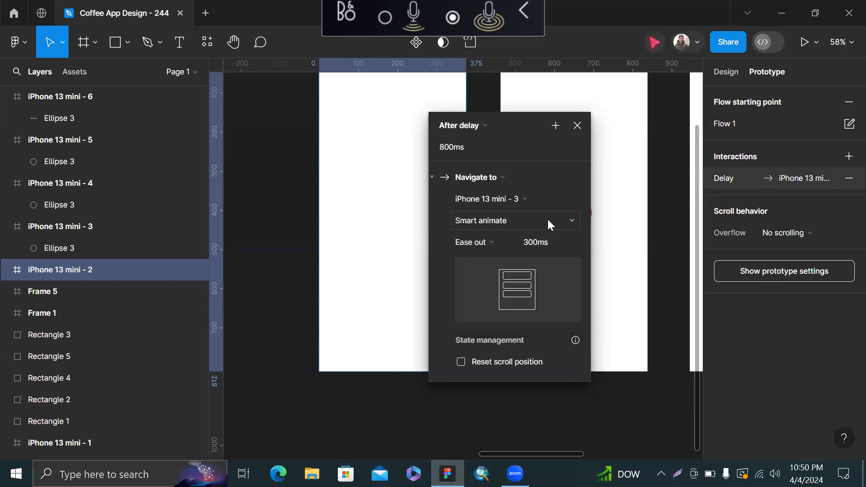
Give the interaction leading to iPhone 13 mini - 3 Bouncy easing, a 2000 ms delay and a 1000 ms duration.
left_click(492, 241)
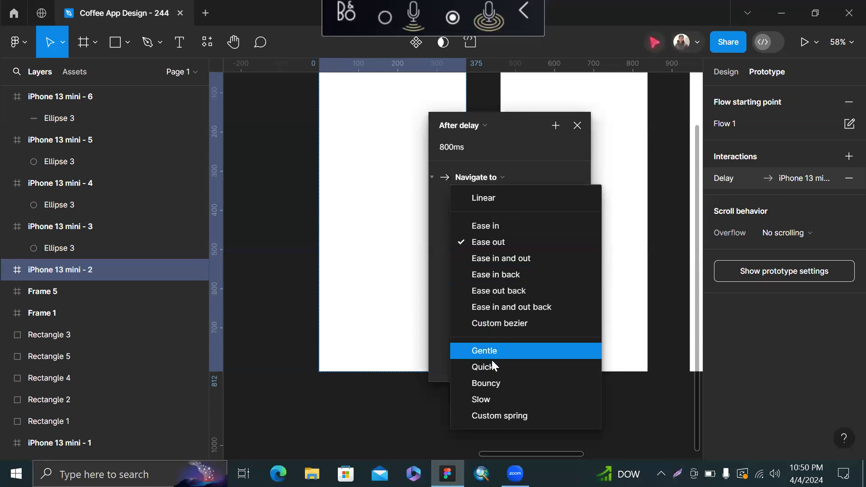
left_click(484, 382)
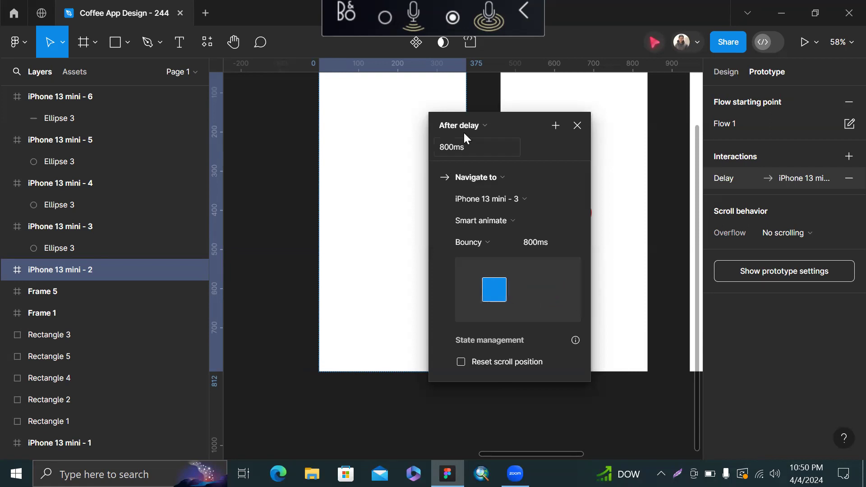
left_click(463, 147)
key("Return")
left_click(543, 240)
type("1000")
key("Return")
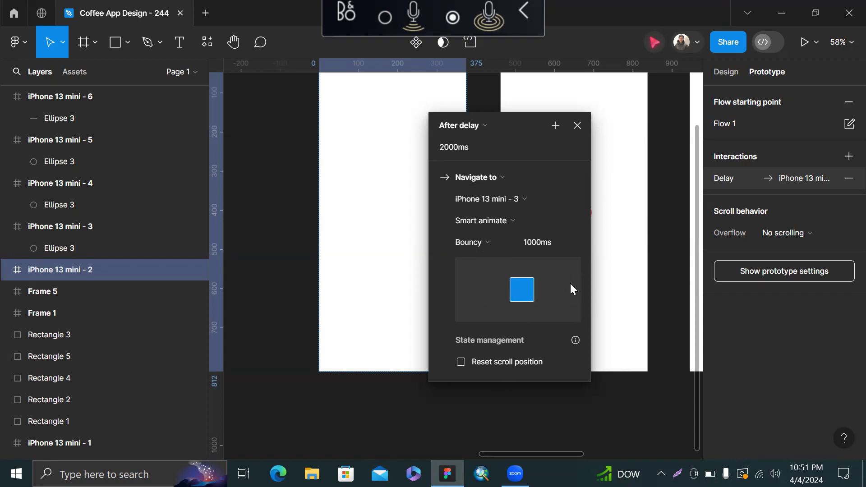
left_click(577, 125)
Connect the iPhone 13 mini - 3 frame to the iPhone 13 mini - 4 frame with a prototype interaction.
scroll(581, 135, "down", 3)
scroll(550, 139, "right", 3)
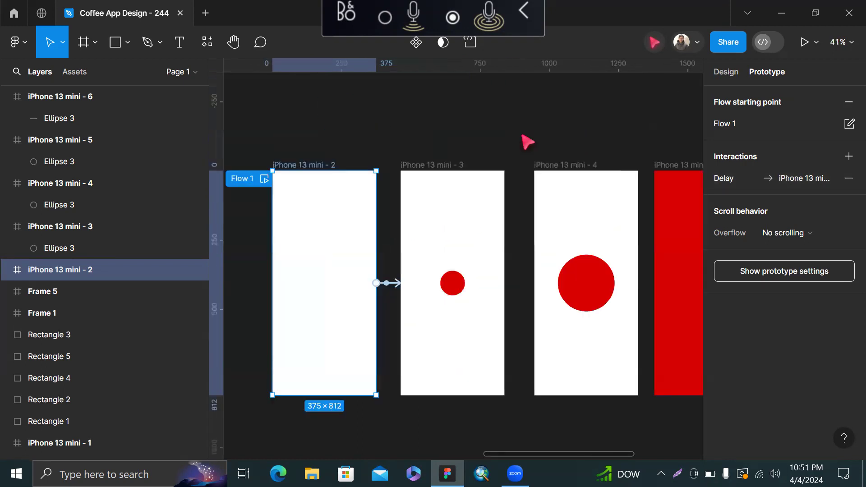
key("Escape")
left_click(444, 166)
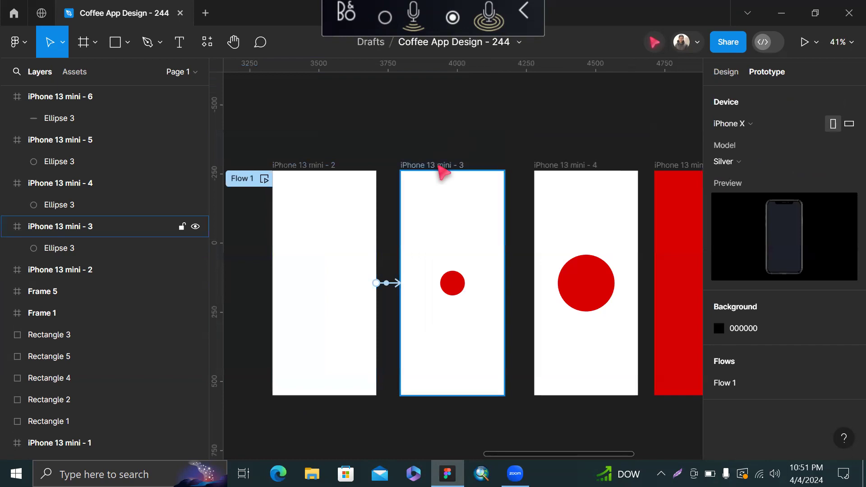
left_click_drag(505, 284, 560, 286)
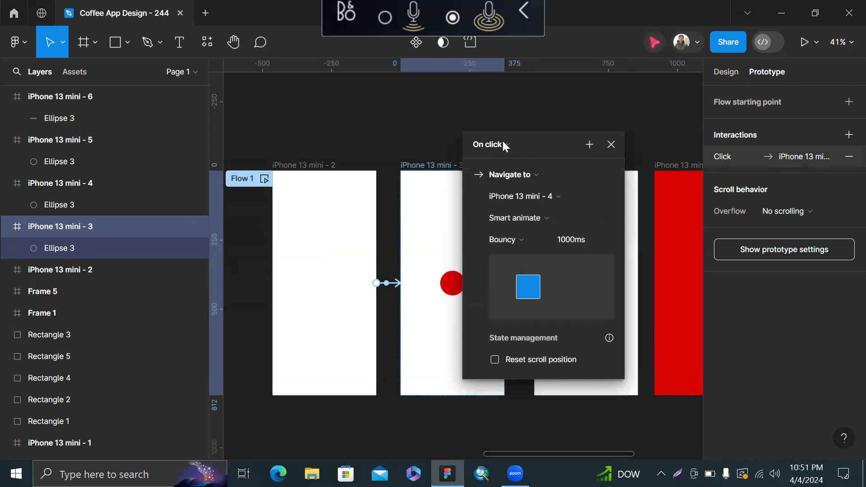
Set the trigger of the interaction leading to iPhone 13 mini - 4 to After delay with 2000 ms.
left_click(502, 142)
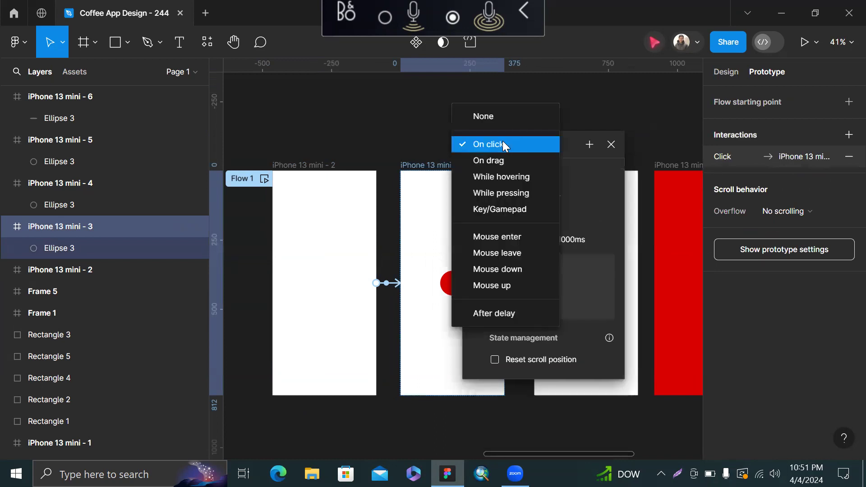
left_click(496, 312)
left_click(500, 164)
type("2000ms")
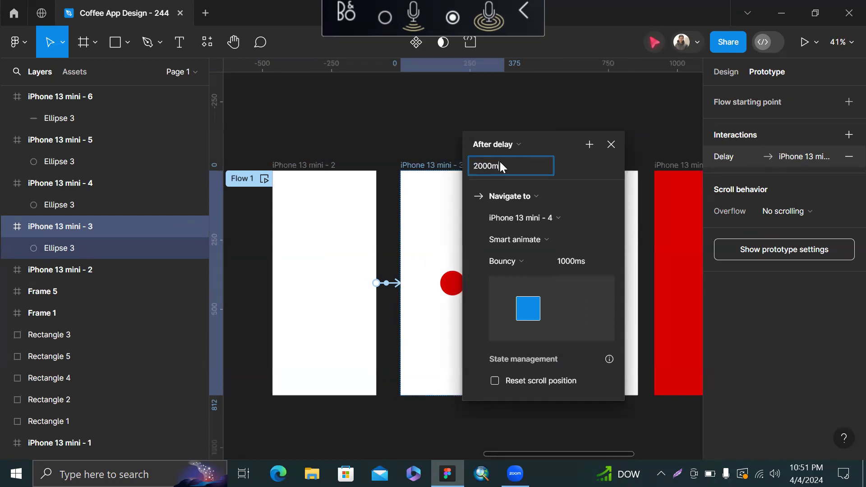
key("Return")
Set the Smart animate easing for the interaction leading to iPhone 13 mini - 4 to Quick with an 800 ms duration.
left_click(535, 260)
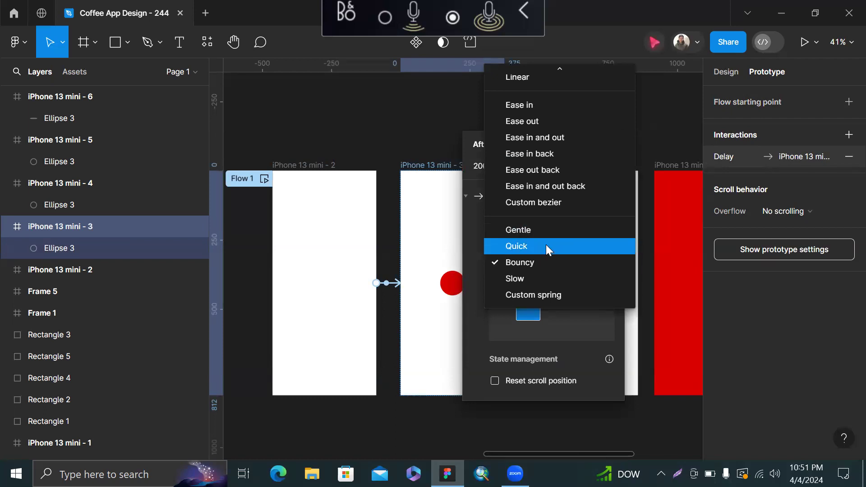
left_click(546, 245)
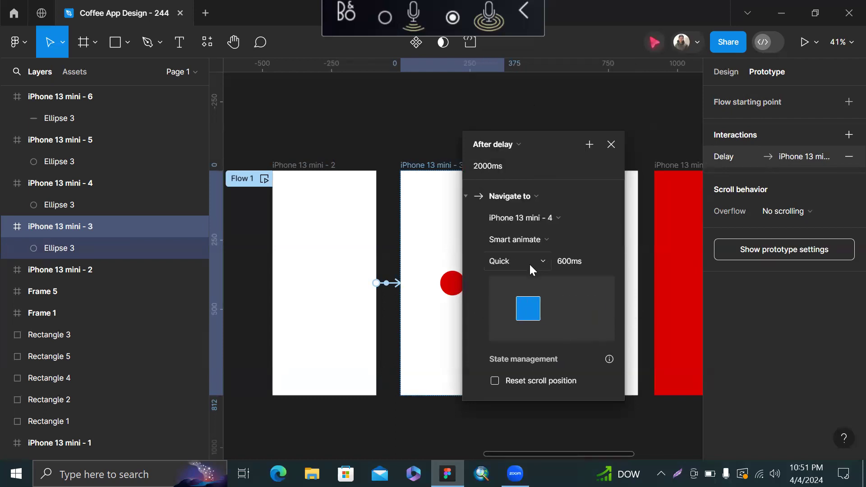
scroll(436, 165, "right", 3)
scroll(435, 165, "down", 2)
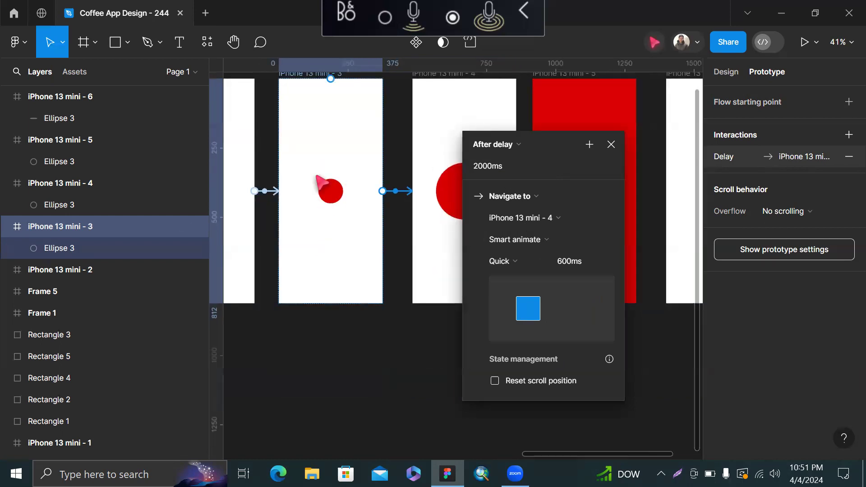
scroll(338, 206, "right", 2)
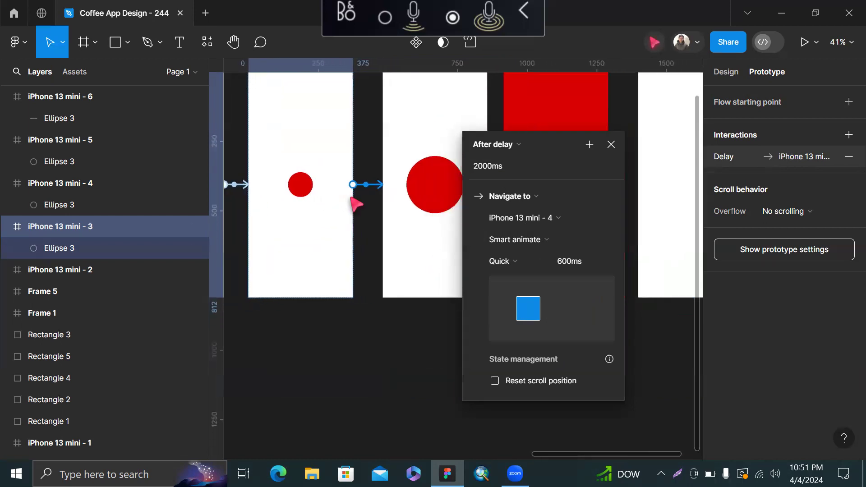
scroll(370, 194, "right", 2)
scroll(383, 188, "up", 5)
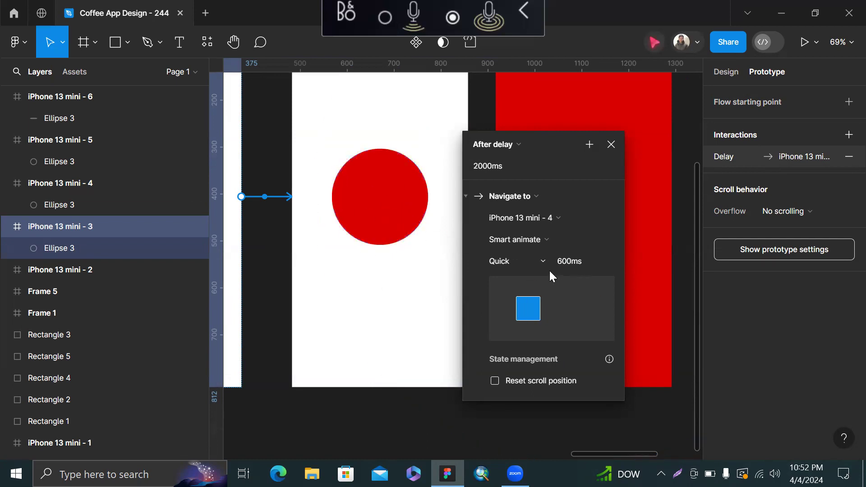
left_click(580, 263)
type("800ms")
key("Return")
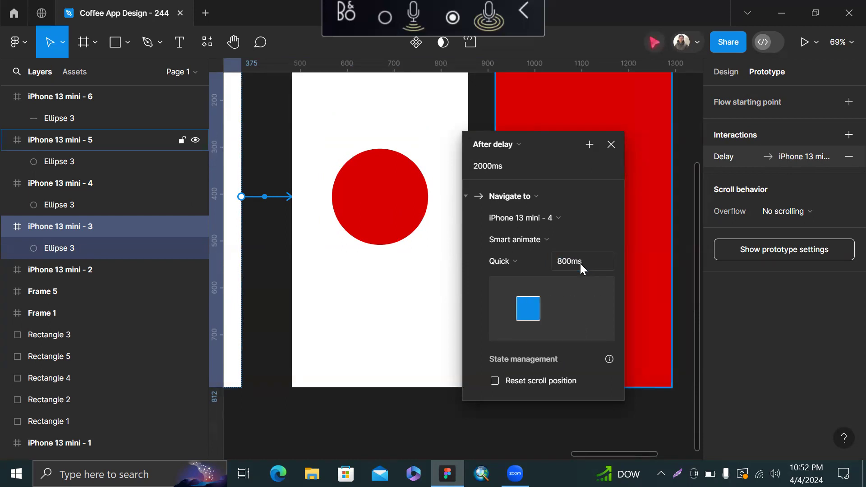
Connect the iPhone 13 mini - 4 frame to the red iPhone 13 mini - 5 frame with a prototype interaction.
scroll(315, 200, "down", 5)
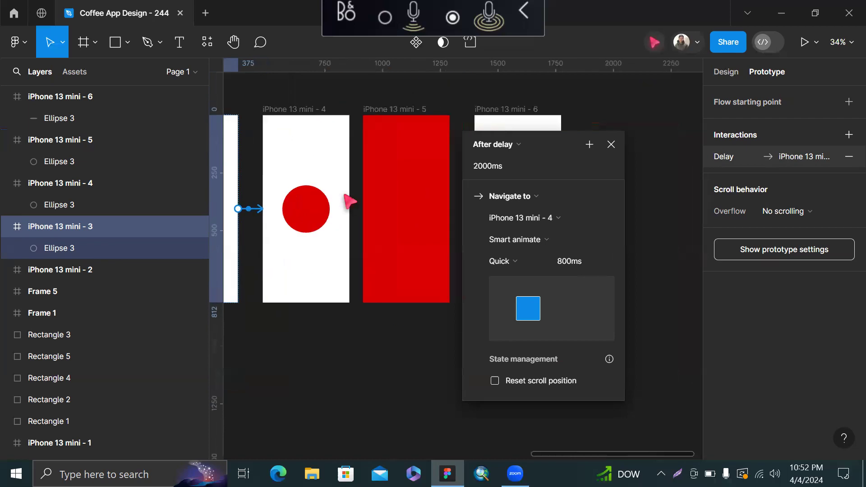
scroll(309, 145, "right", 2)
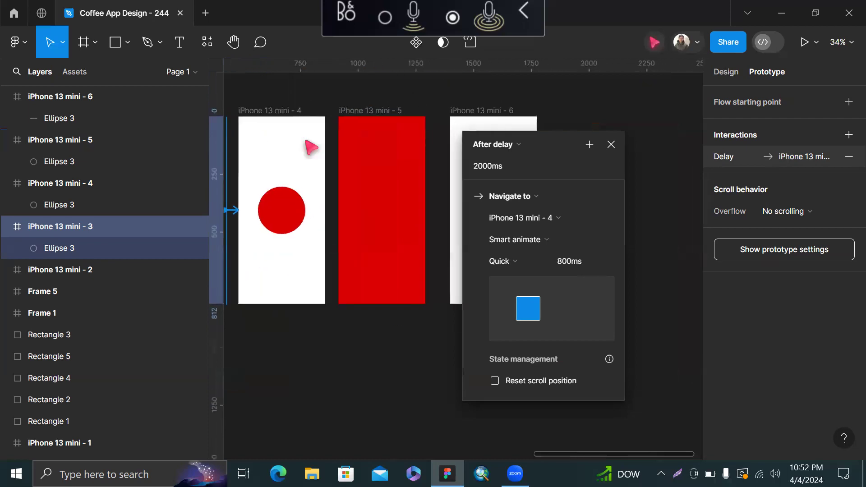
left_click(293, 113)
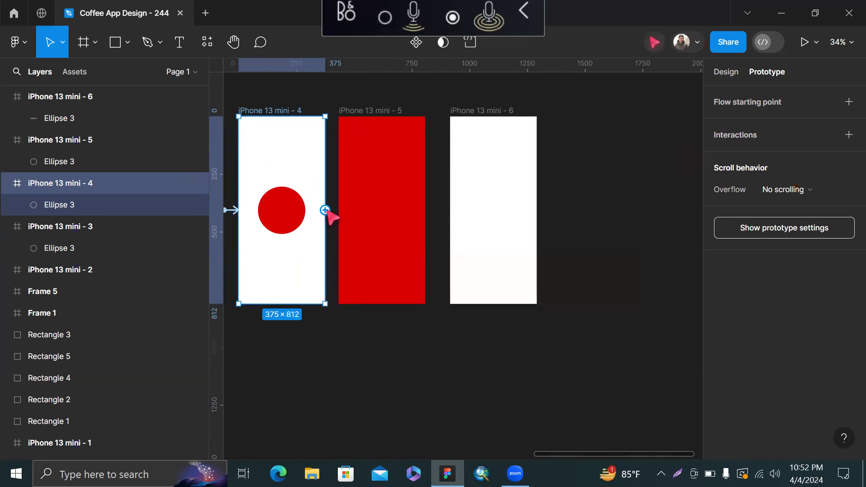
scroll(331, 217, "left", 3)
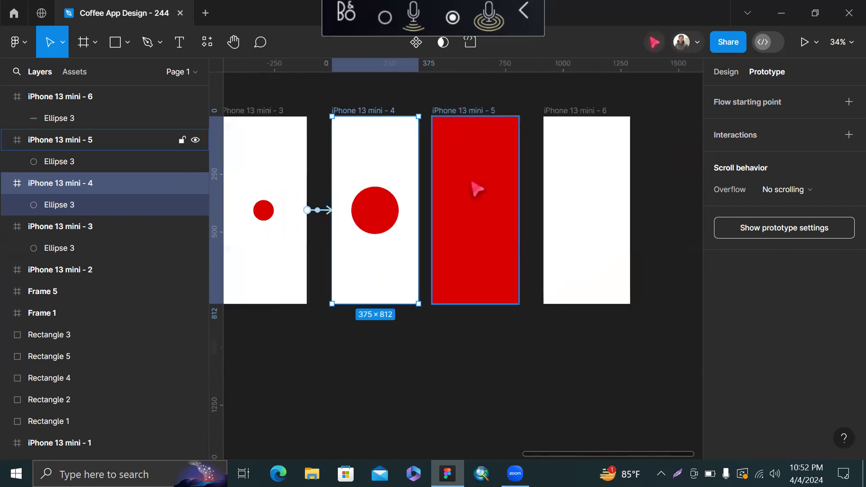
scroll(476, 188, "left", 1)
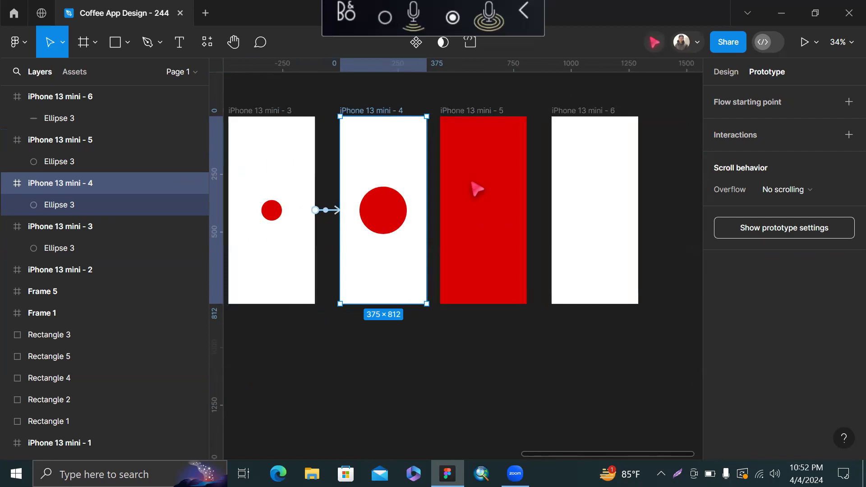
scroll(475, 188, "left", 2)
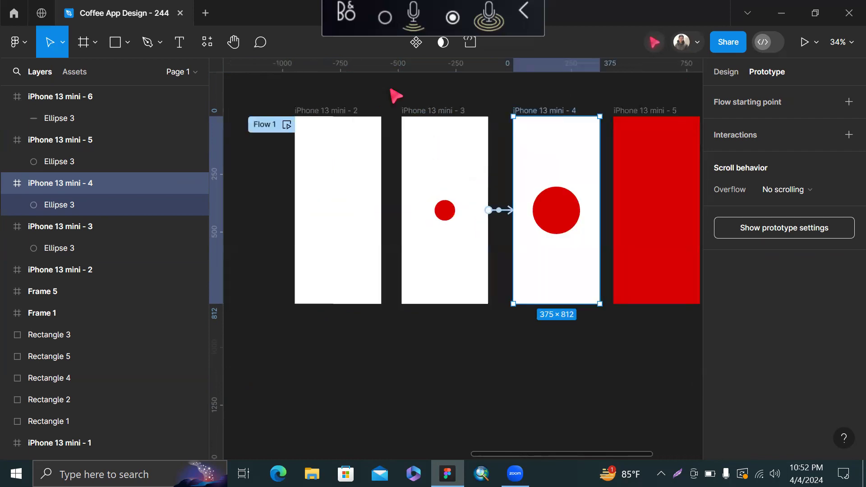
left_click(331, 113)
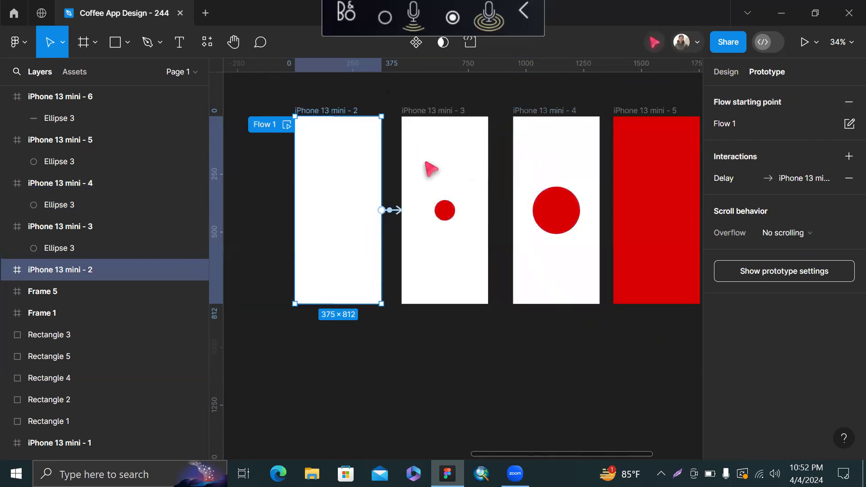
scroll(469, 171, "right", 3)
scroll(479, 152, "right", 1)
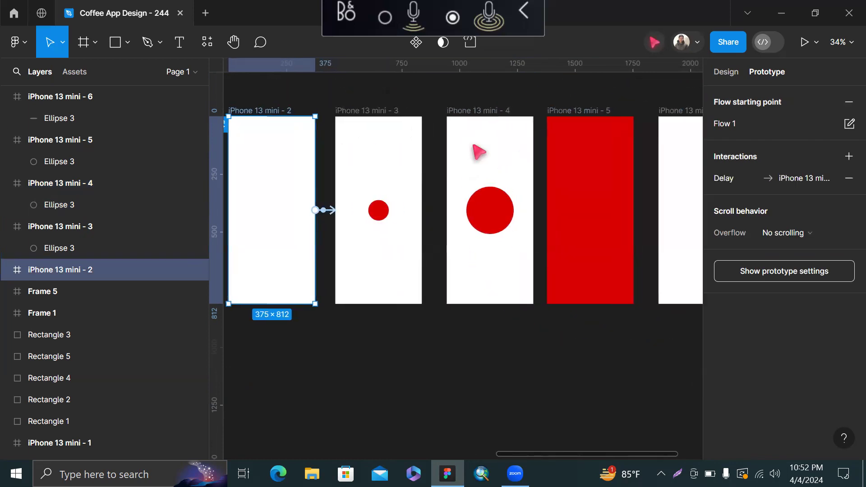
left_click(388, 114)
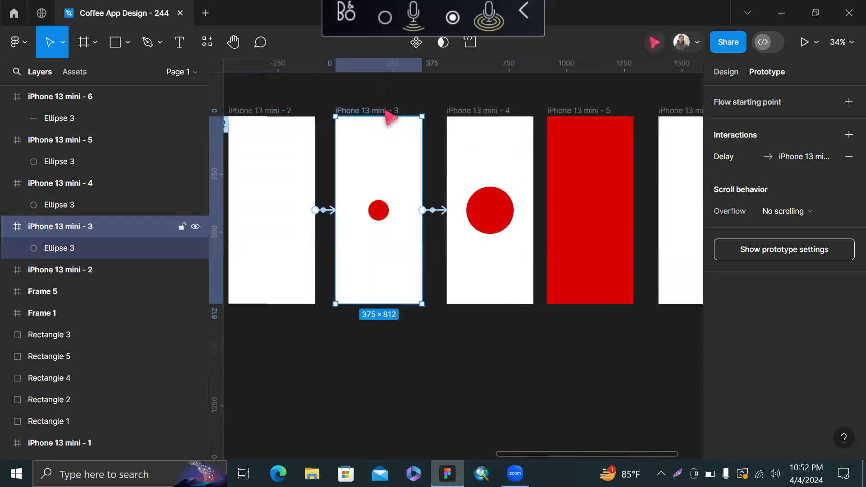
left_click(491, 113)
left_click_drag(534, 210, 572, 219)
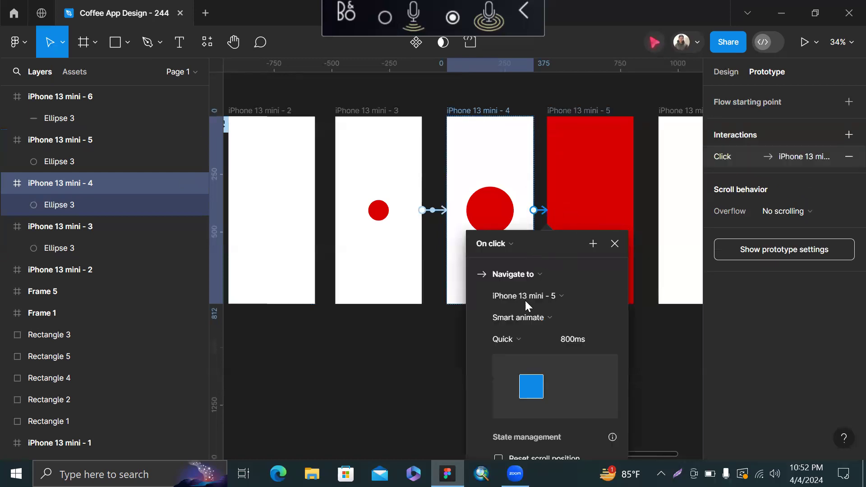
Set the trigger of the interaction leading to iPhone 13 mini - 5 to After delay with 200 ms.
left_click(516, 240)
left_click(568, 245)
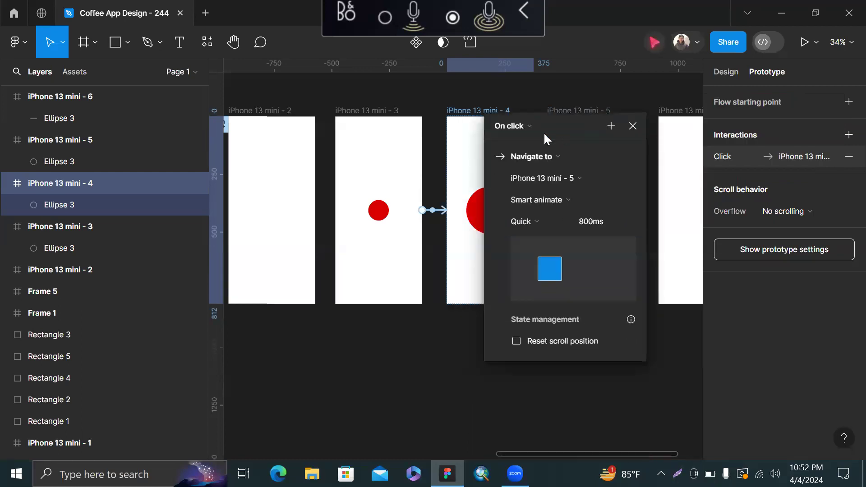
left_click(524, 128)
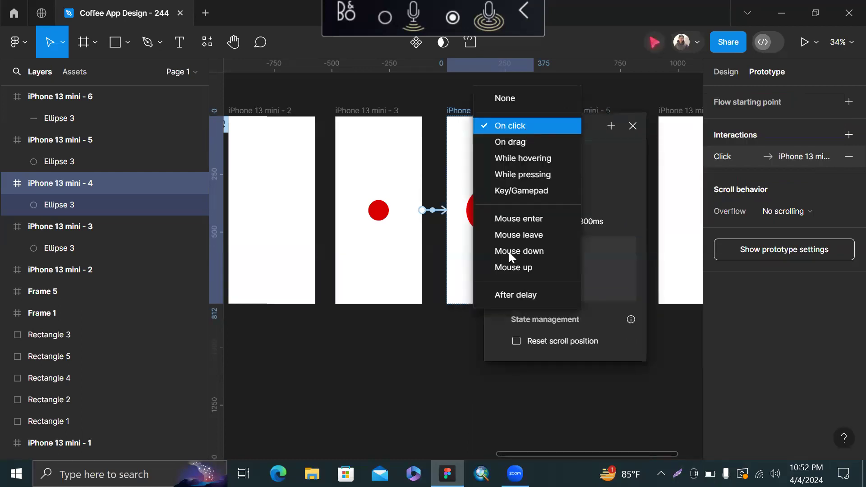
left_click(510, 300)
left_click(530, 151)
type("200ms")
key("Return")
Change the animation easing of the interaction leading to iPhone 13 mini - 5 to Gentle.
left_click(580, 239)
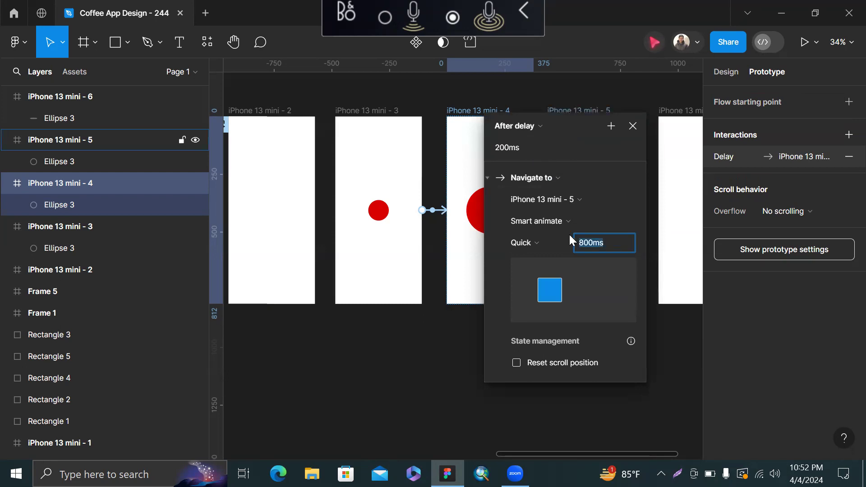
left_click(546, 239)
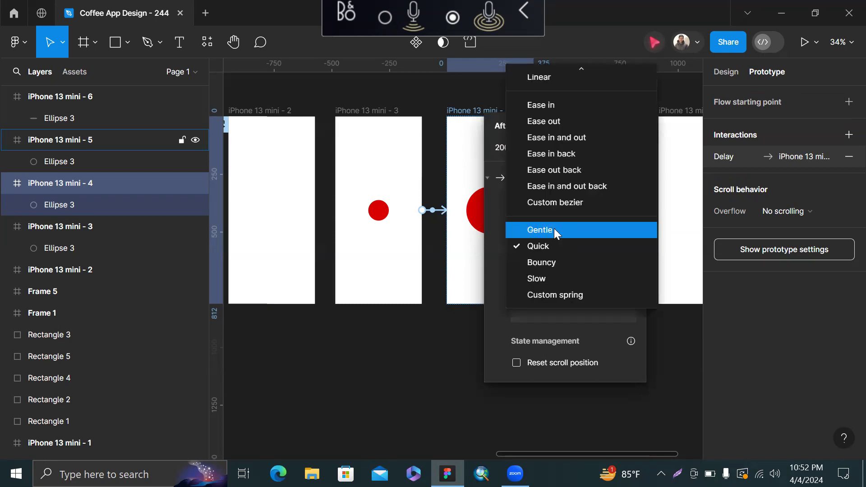
left_click(554, 229)
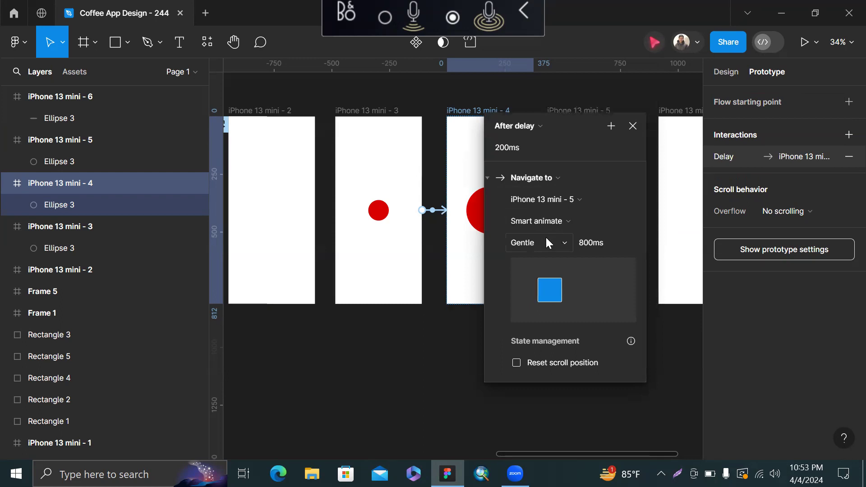
left_click(632, 126)
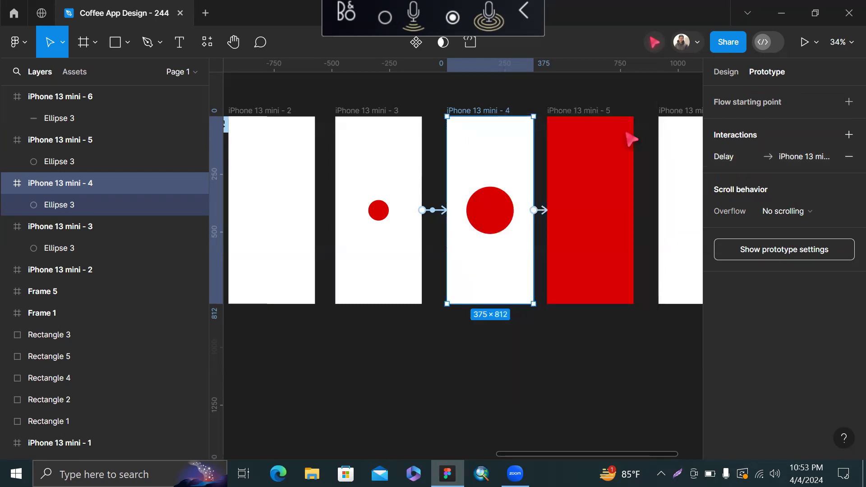
Examine the red circle in iPhone 13 mini - 4 and the link from that frame to iPhone 13 mini - 5.
scroll(567, 174, "up", 2)
scroll(548, 153, "up", 3)
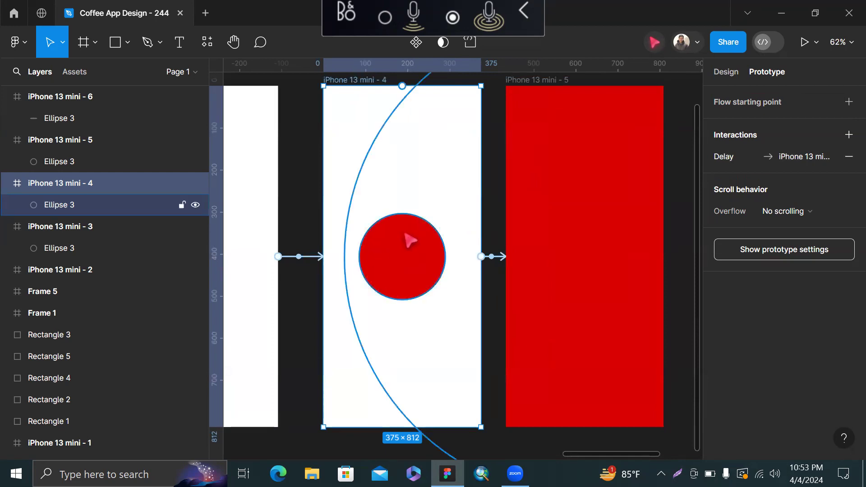
scroll(408, 239, "down", 3)
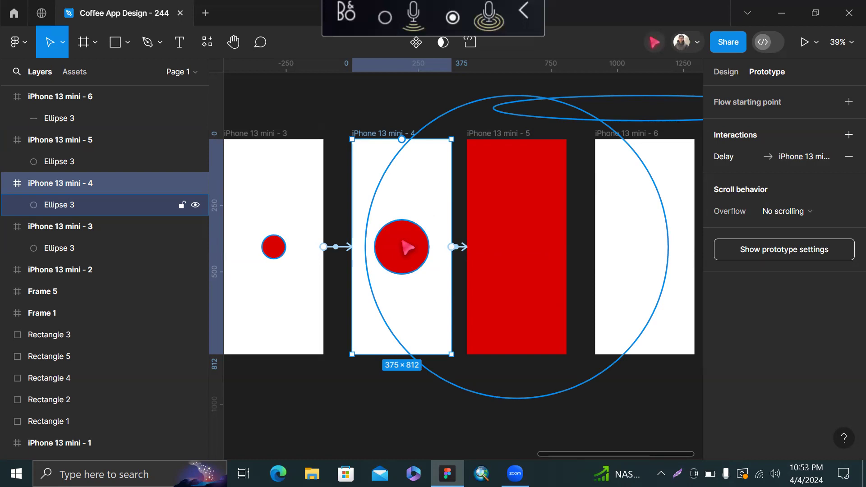
left_click(407, 247)
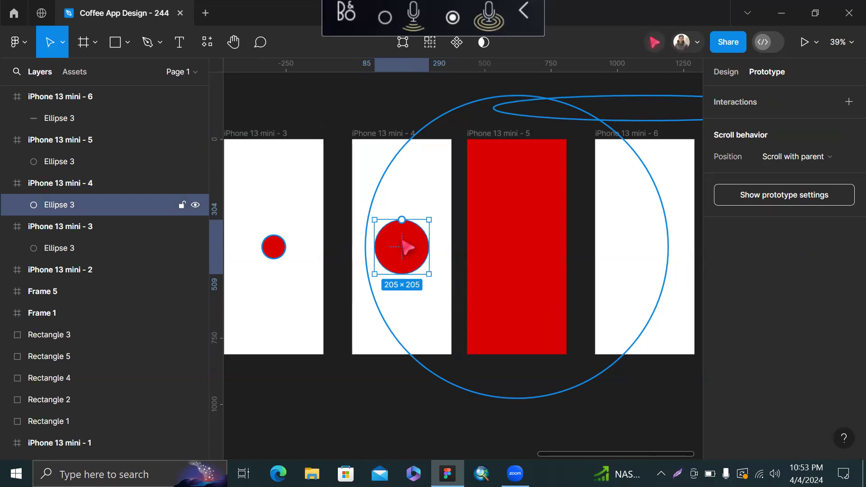
left_click(405, 105)
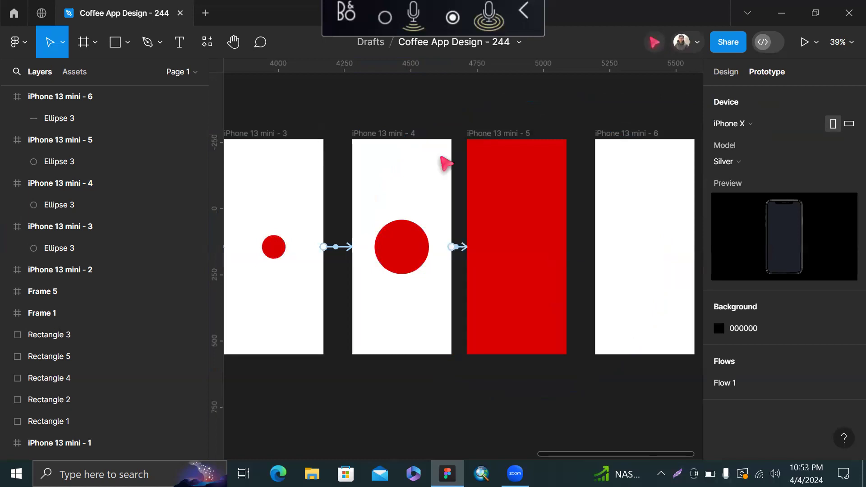
scroll(464, 251, "up", 4)
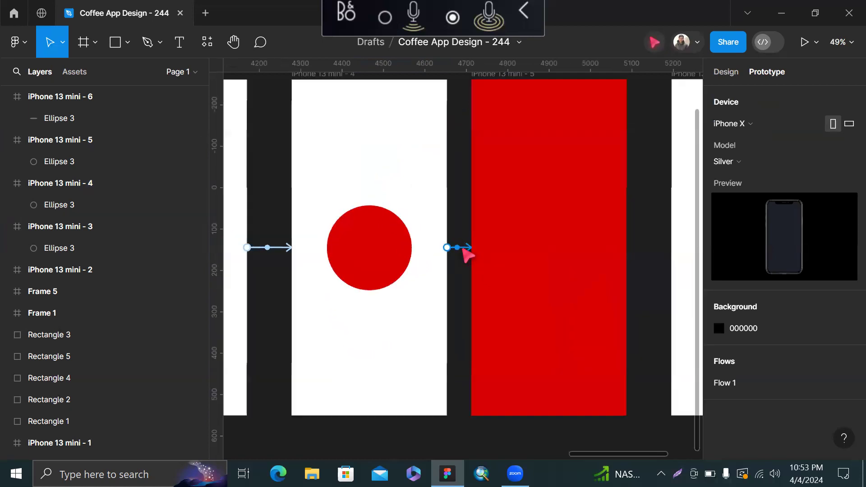
Review the interaction settings of the link from iPhone 13 mini - 4 to iPhone 13 mini - 5.
left_click(464, 249)
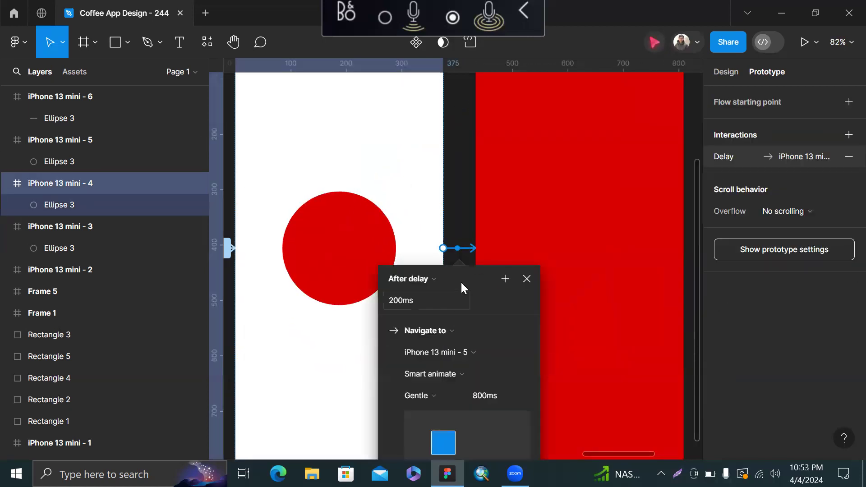
left_click_drag(466, 280, 497, 139)
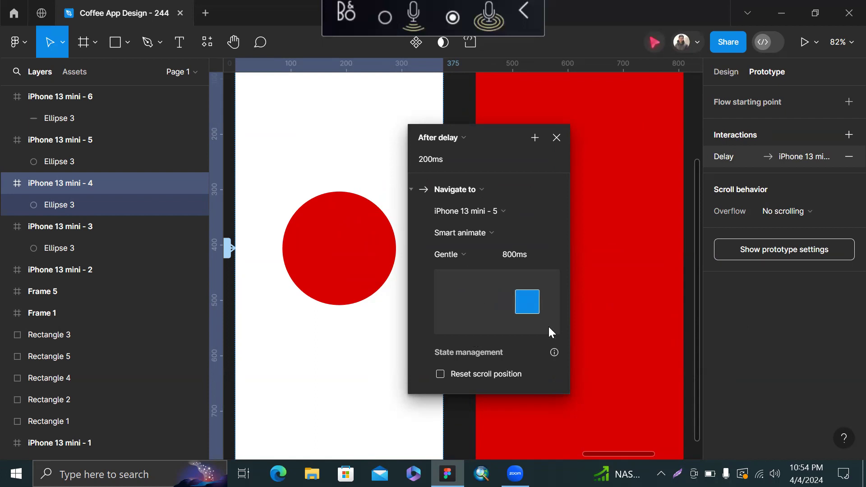
left_click(563, 136)
Connect the red iPhone 13 mini - 5 frame to iPhone 13 mini - 6 with a prototype interaction.
scroll(563, 136, "down", 10)
scroll(567, 139, "right", 1)
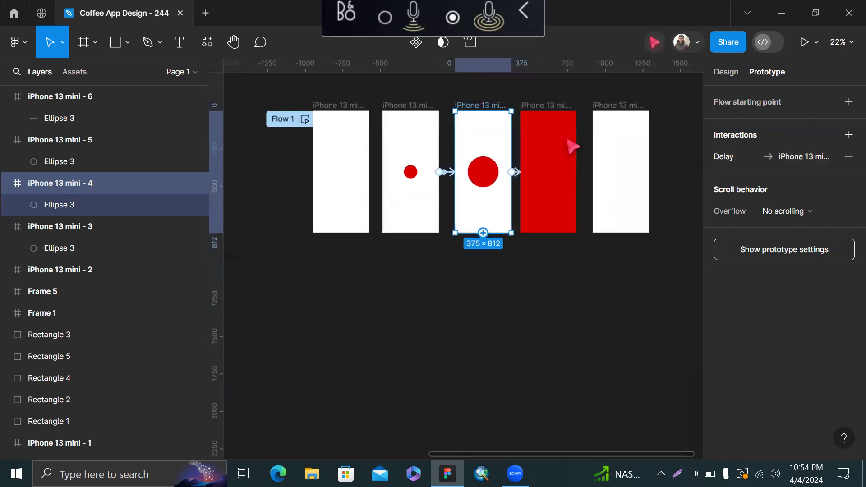
left_click(547, 109)
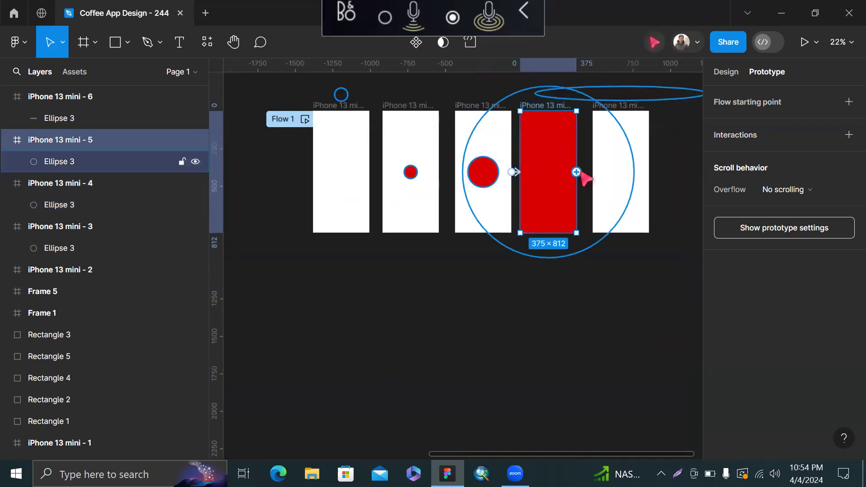
left_click_drag(576, 172, 600, 176)
scroll(600, 177, "up", 3)
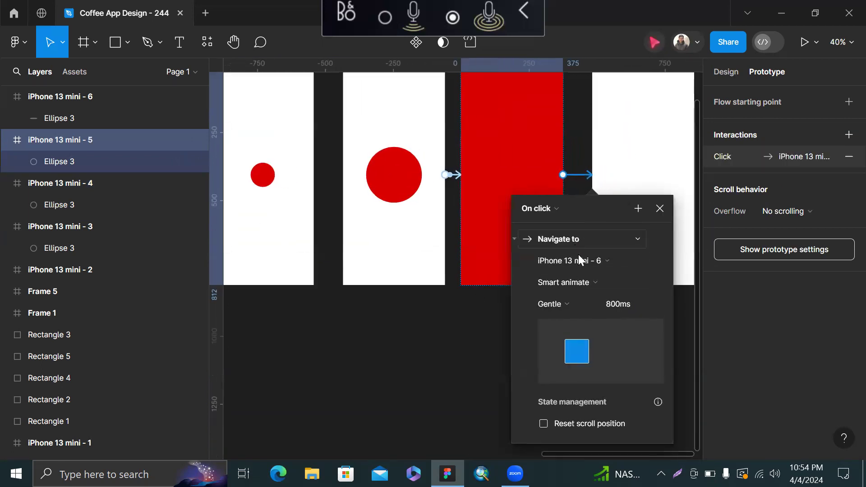
Set the animation of the interaction leading to iPhone 13 mini - 6 to Slow easing with a 1000 ms duration.
left_click(578, 304)
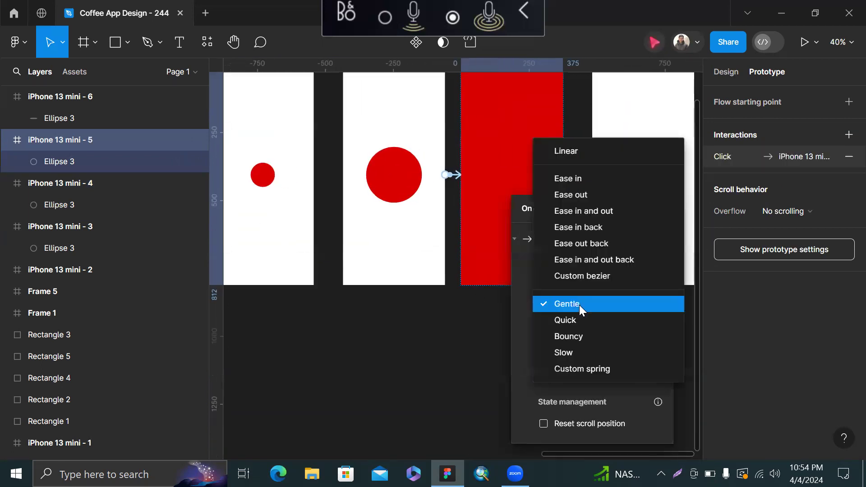
left_click(576, 353)
left_click(631, 303)
type("1000")
key("Return")
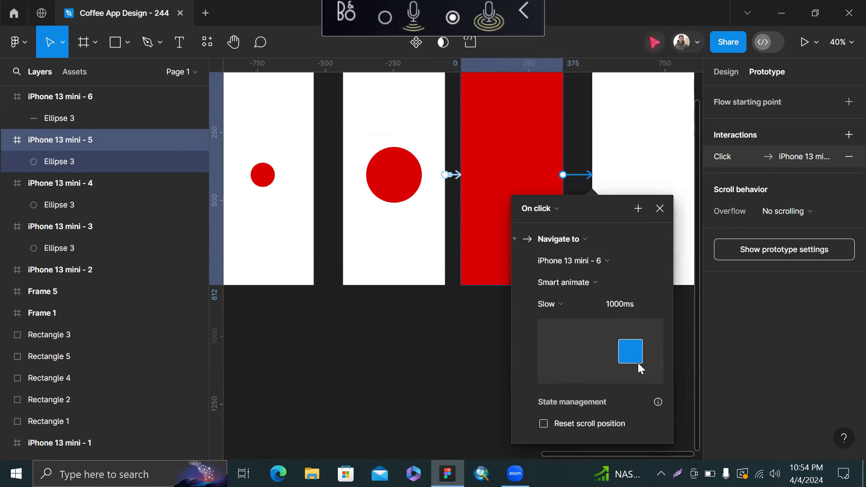
left_click(658, 207)
scroll(655, 202, "down", 5)
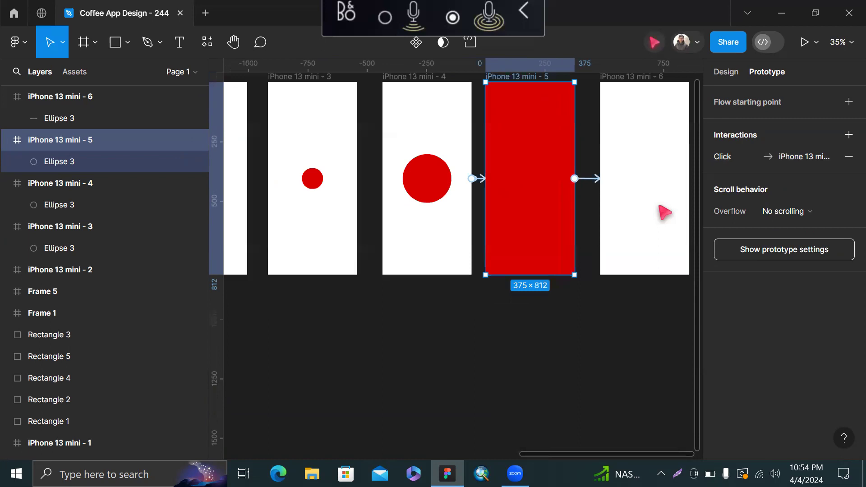
Open the inline prototype preview and play the flow from its starting frame, iPhone 13 mini - 2.
left_click(810, 42)
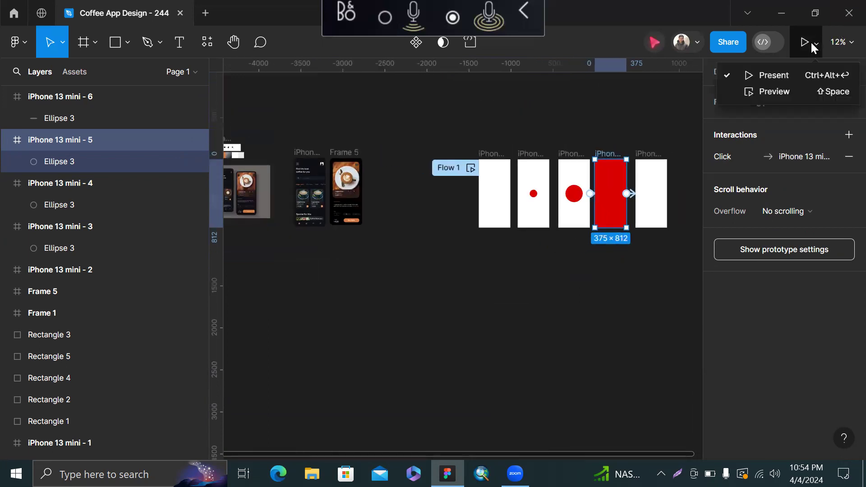
left_click(790, 91)
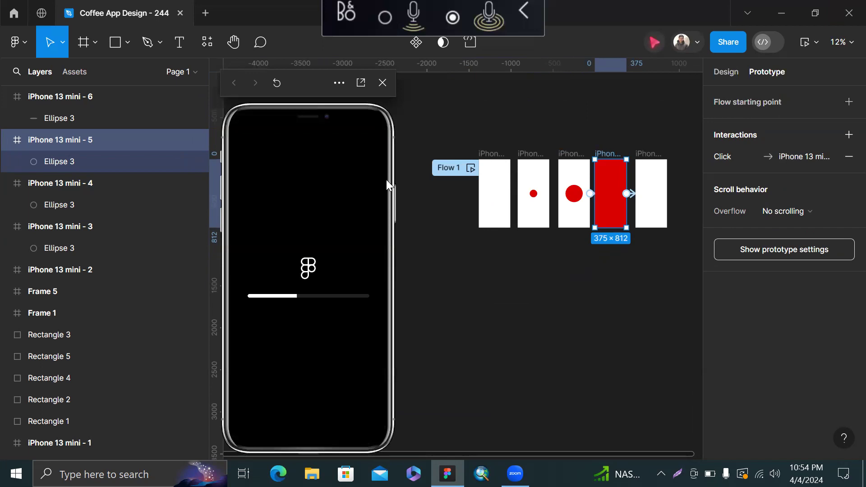
left_click(486, 162)
scroll(486, 162, "up", 2)
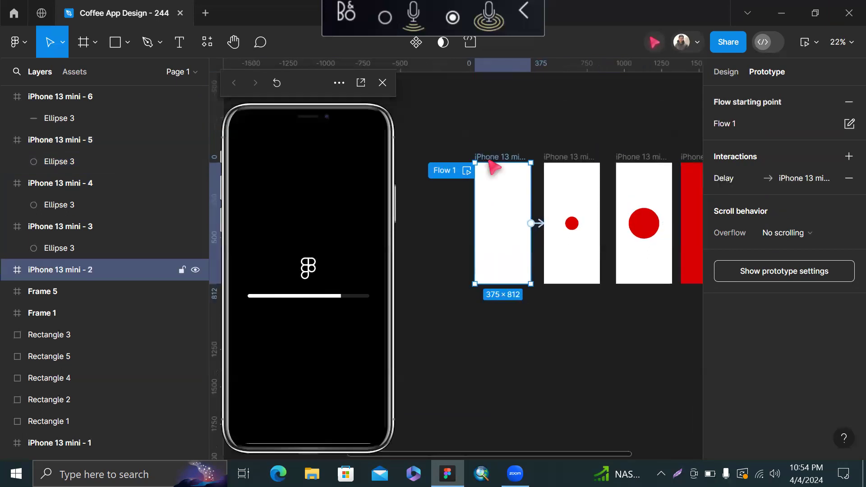
scroll(506, 155, "down", 3)
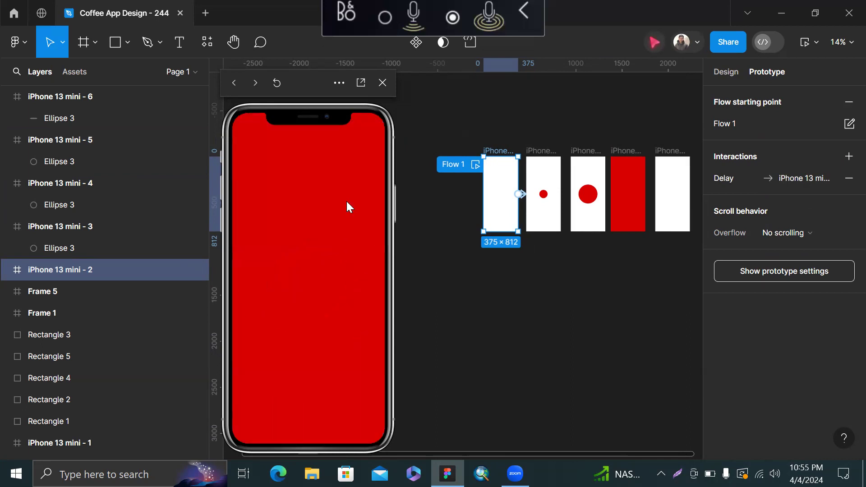
Change the trigger of the interaction from iPhone 13 mini - 5 to iPhone 13 mini - 6 to After delay with 2000 ms.
scroll(548, 224, "right", 3)
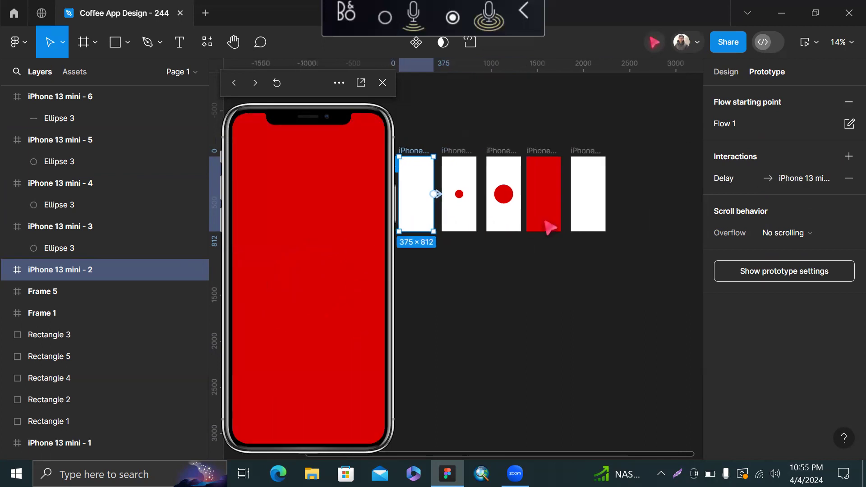
left_click(548, 157)
scroll(567, 208, "up", 3)
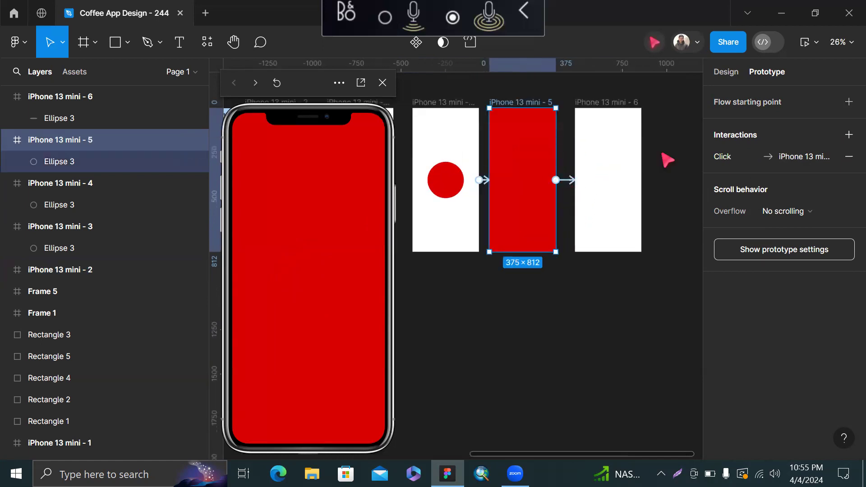
scroll(557, 180, "up", 3)
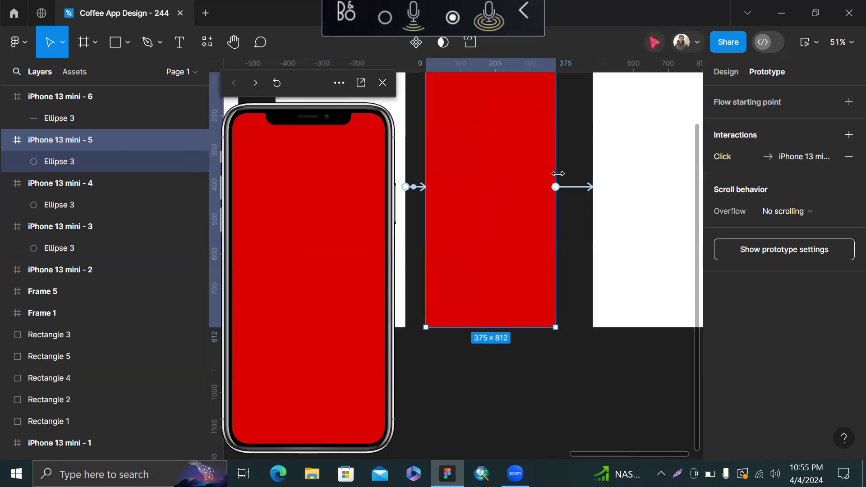
left_click(575, 190)
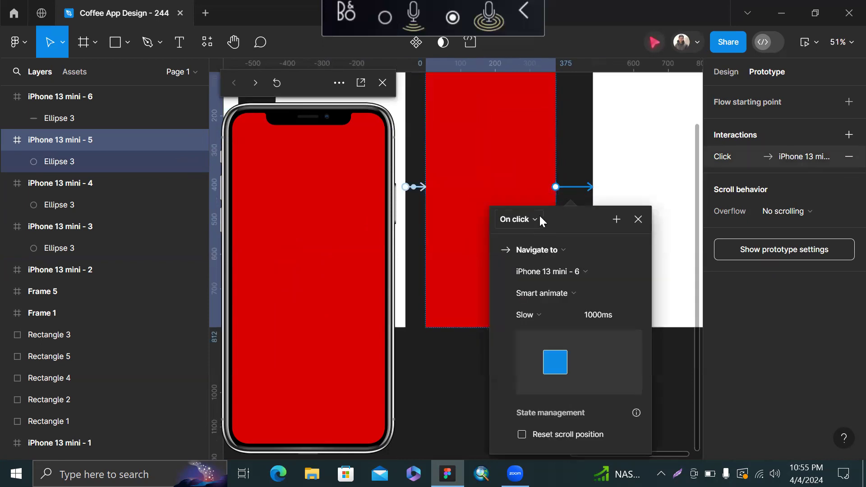
left_click(539, 214)
left_click(534, 392)
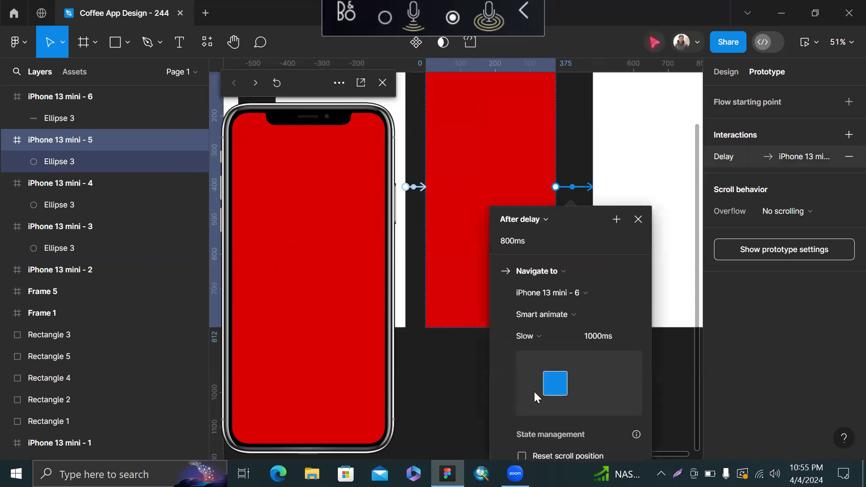
left_click(534, 244)
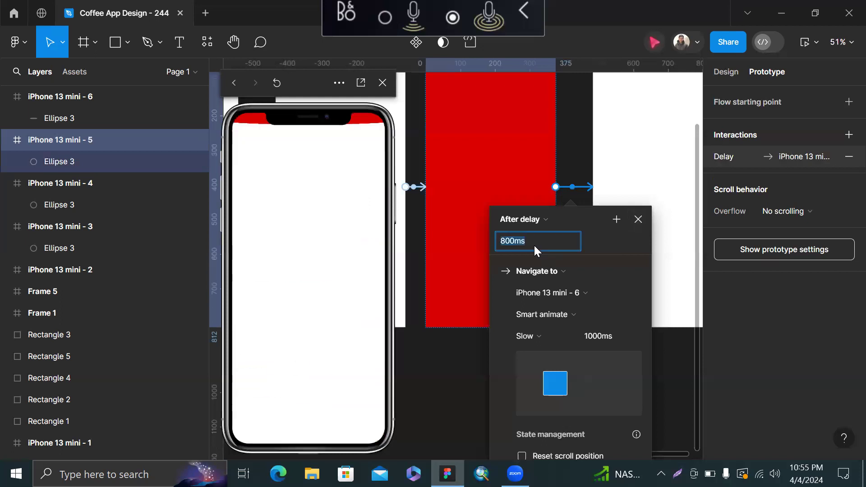
type("2000ms")
key("Return")
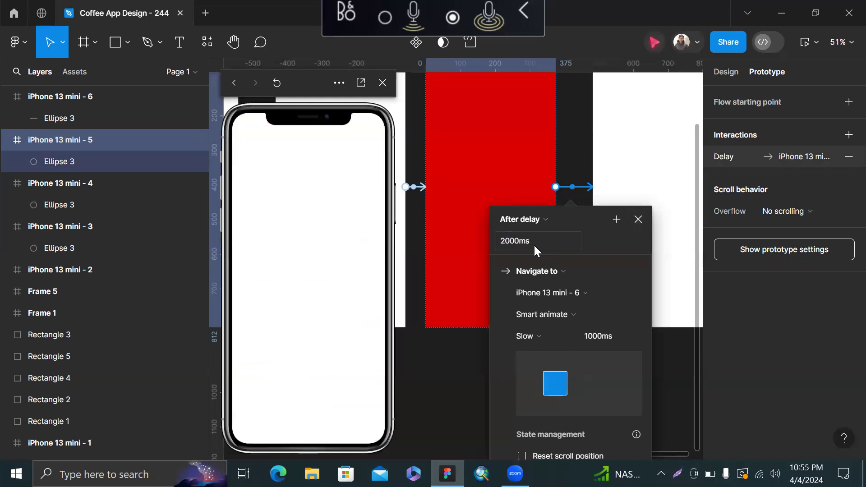
key("r")
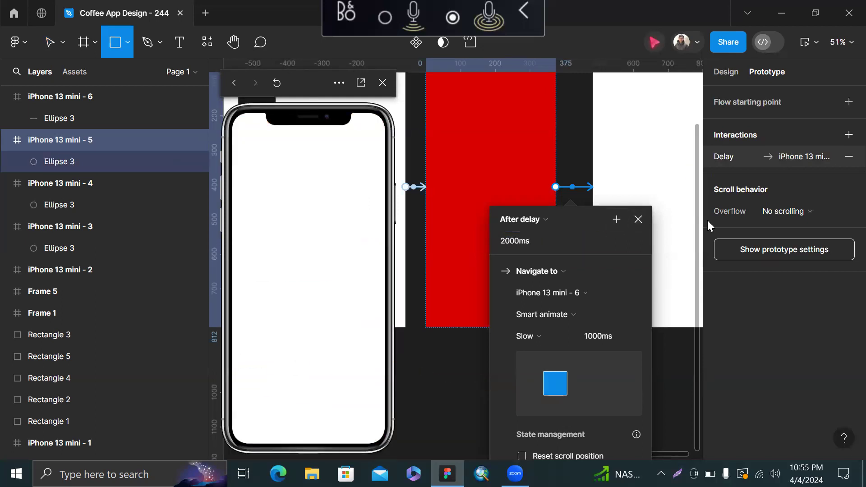
scroll(599, 228, "down", 3, "ctrl")
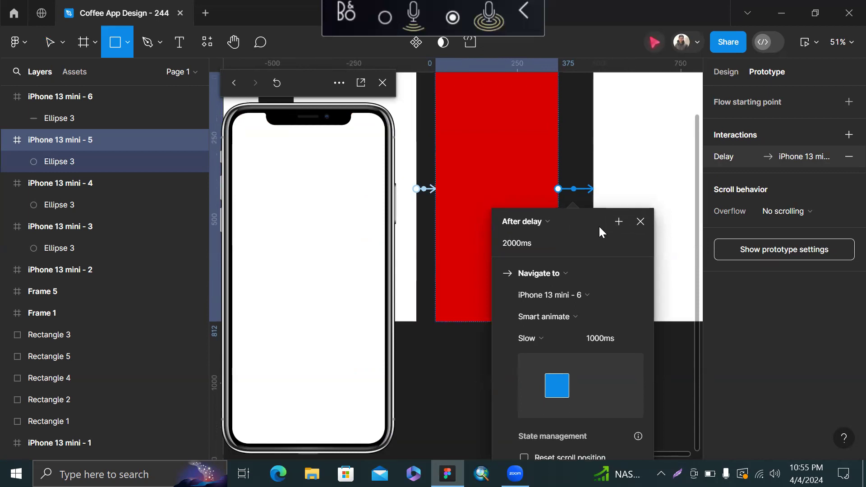
left_click(643, 228)
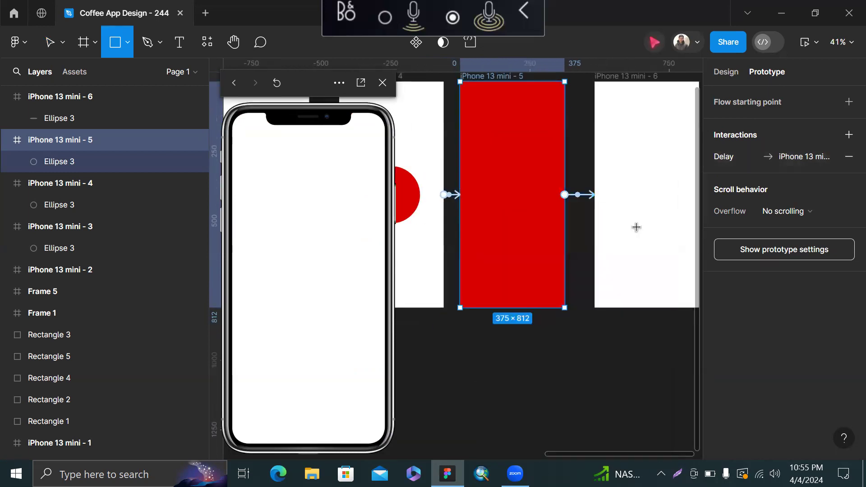
Replay the splash animation in the preview from iPhone 13 mini - 2.
scroll(635, 228, "down", 5, "ctrl")
key("v")
scroll(645, 237, "left", 2)
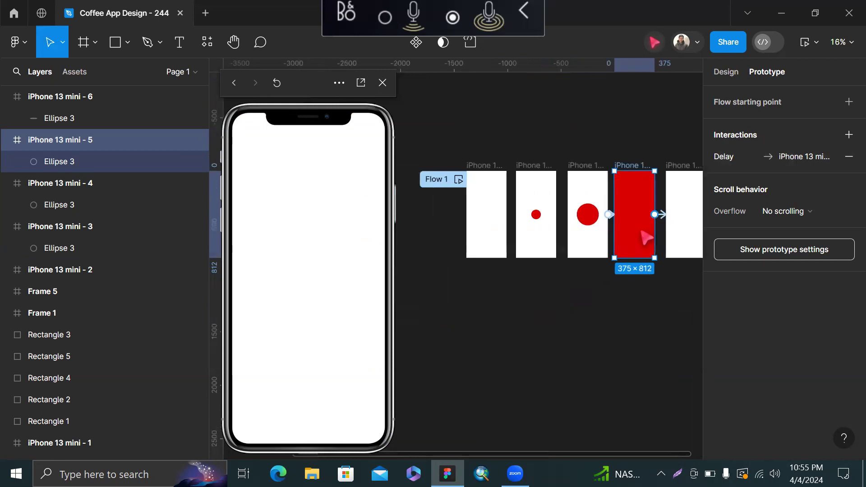
left_click(486, 165)
key("r")
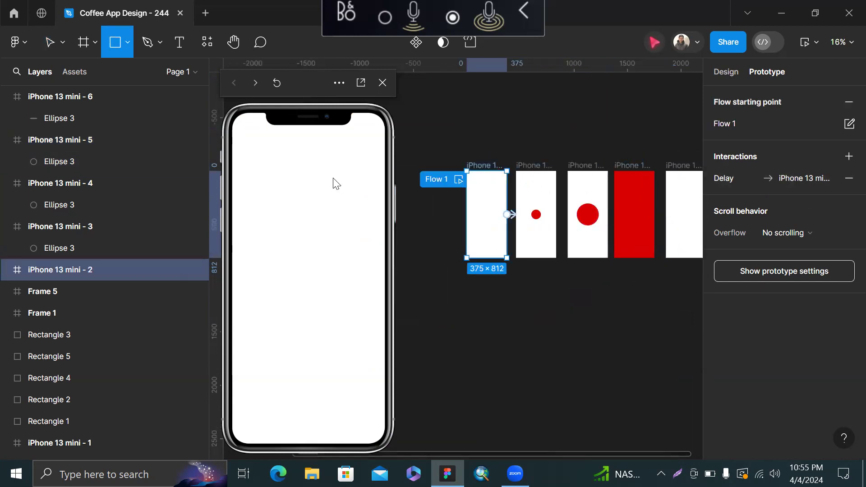
key("v")
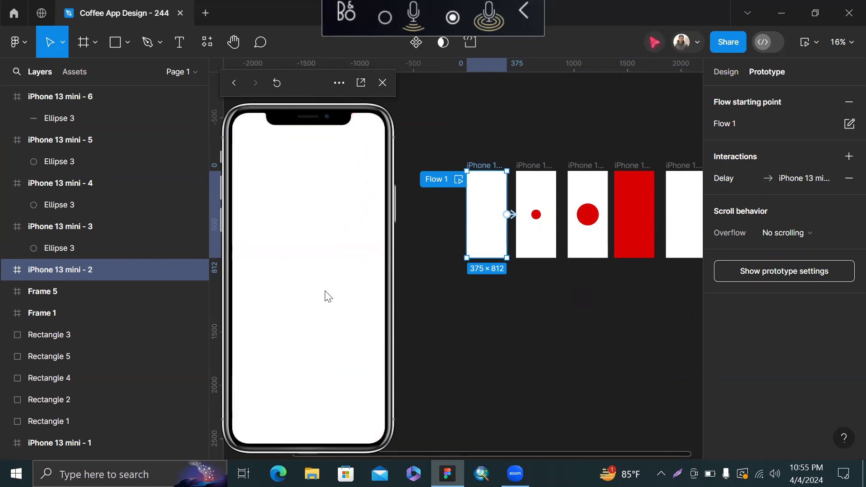
Examine the chained splash frames and their links alongside the coffee app screens.
scroll(555, 153, "up", 3)
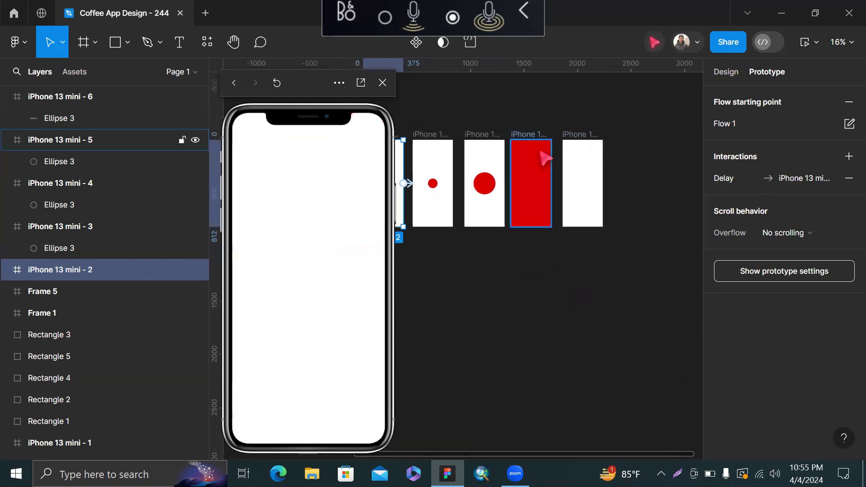
left_click(537, 189)
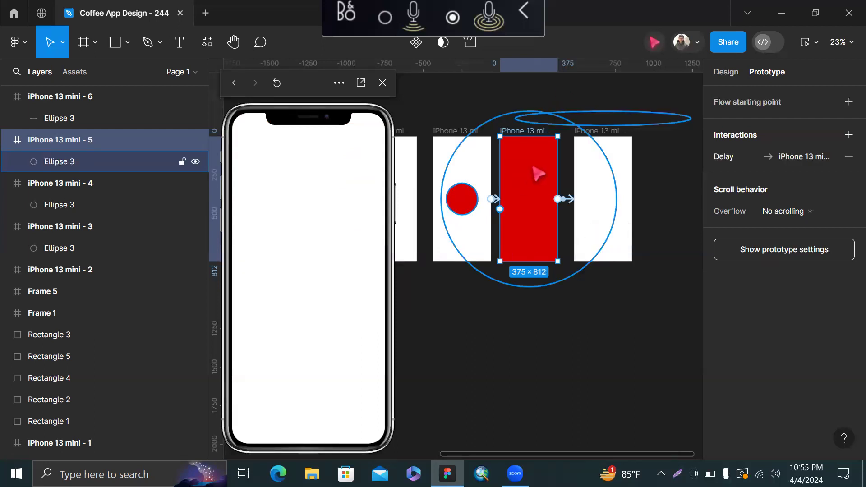
left_click(534, 104)
scroll(534, 104, "down", 2)
scroll(541, 103, "left", 3)
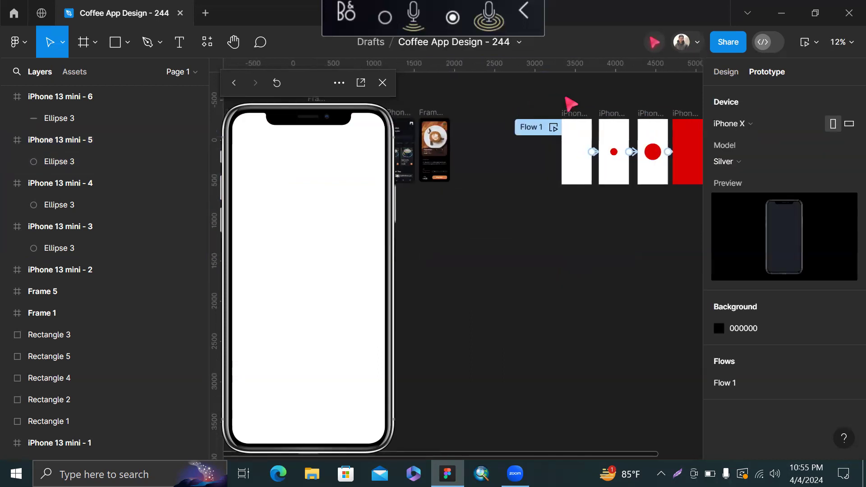
scroll(561, 98, "right", 1)
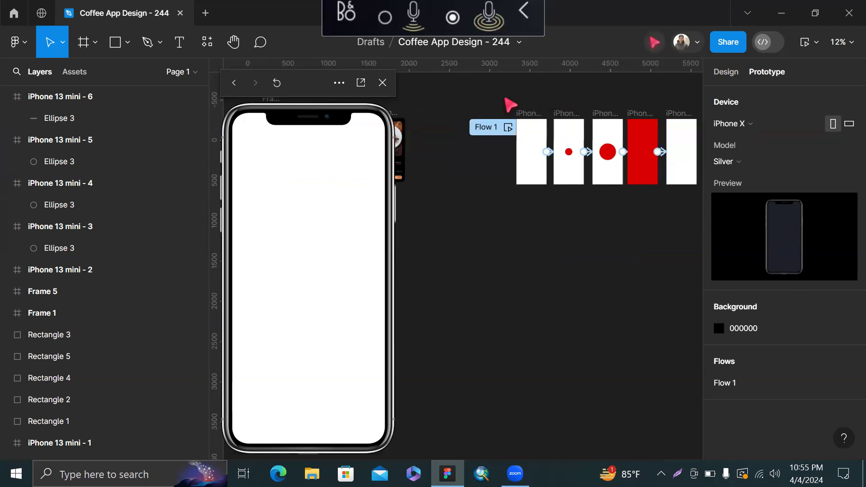
scroll(523, 113, "left", 3)
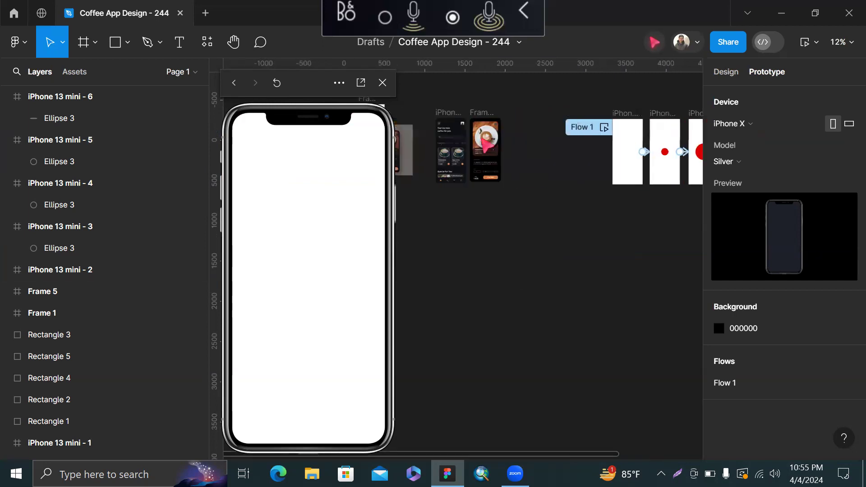
scroll(619, 107, "right", 4)
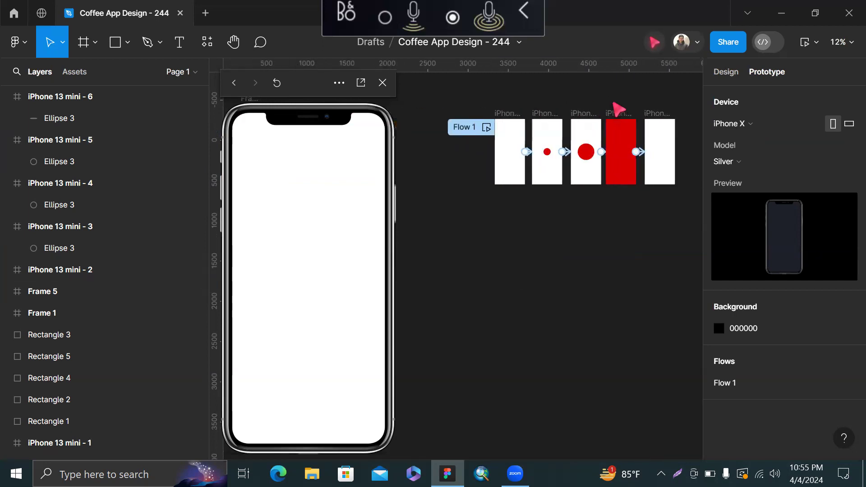
Close the prototype preview and inspect the coffee home screen in iPhone 13 mini - 1.
scroll(618, 108, "up", 4)
scroll(552, 112, "left", 5)
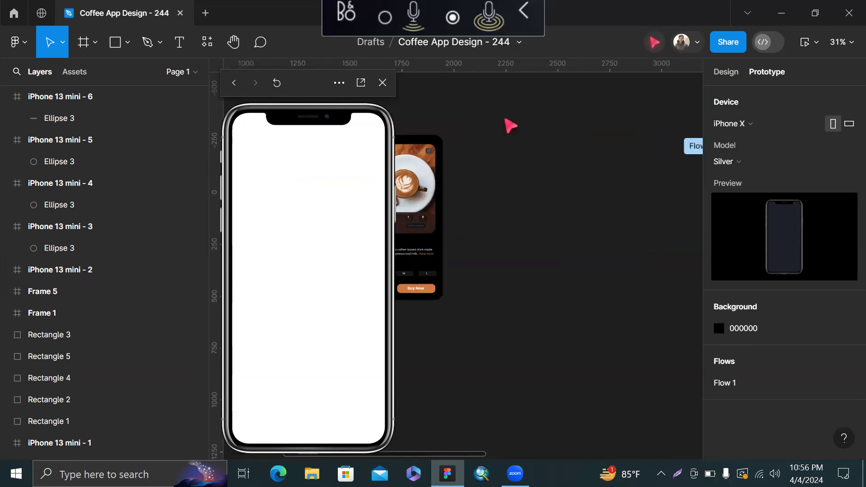
scroll(528, 90, "left", 5)
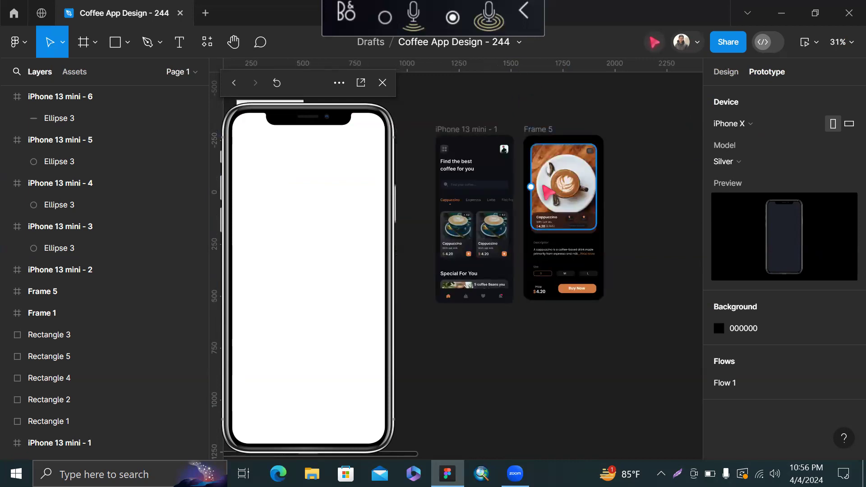
scroll(532, 180, "up", 3)
left_click(386, 89)
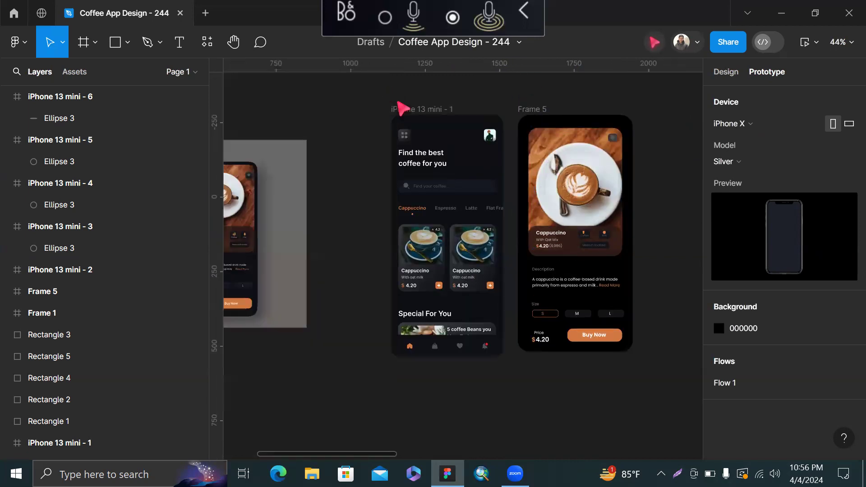
scroll(434, 163, "up", 3)
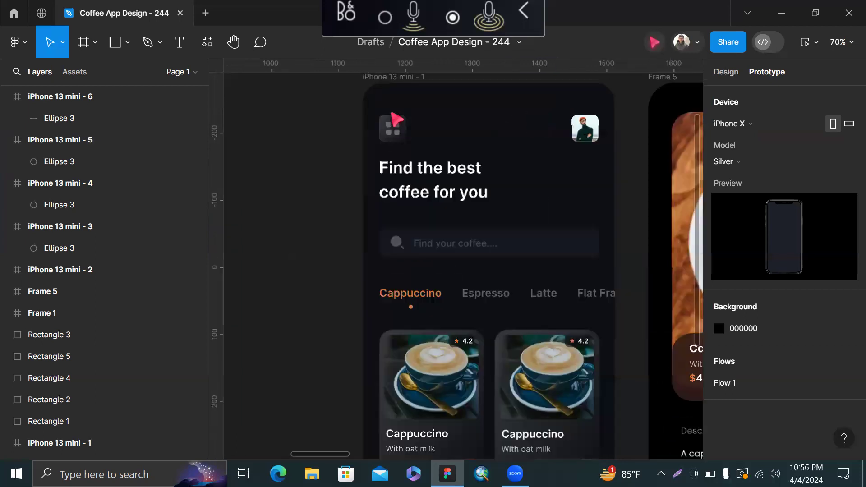
Select the shopping bag icon in the navigation bar of iPhone 13 mini - 1 and examine it alongside the Frame 5 screen.
scroll(437, 131, "down", 5)
scroll(492, 328, "up", 5)
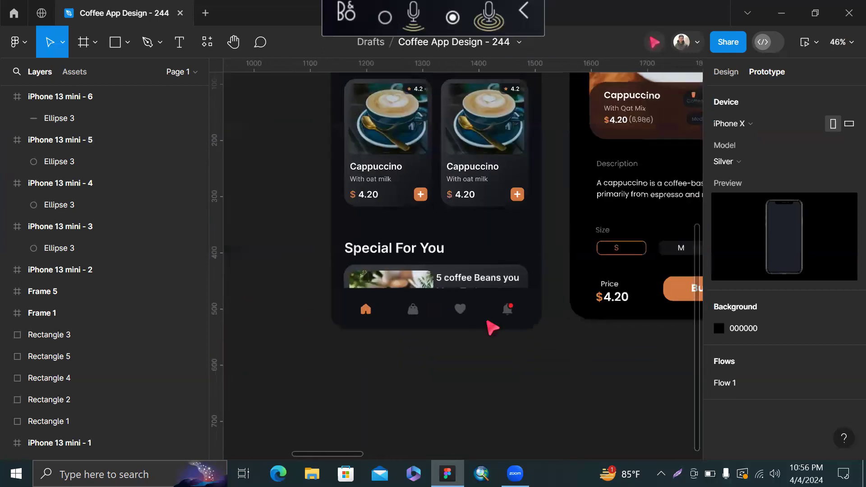
left_click(383, 311)
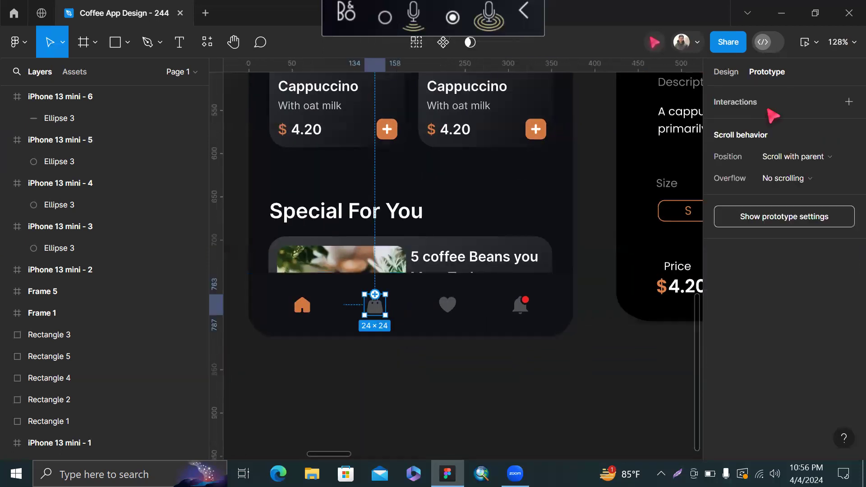
left_click(734, 74)
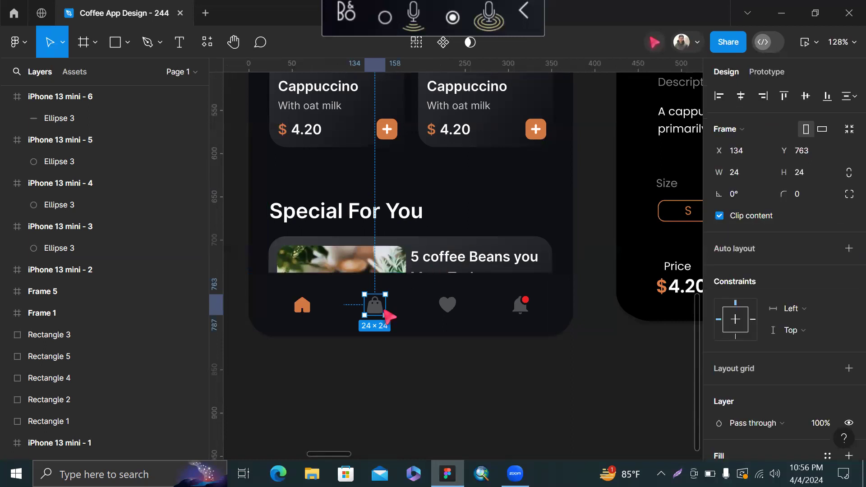
scroll(388, 312, "up", 3)
scroll(379, 316, "up", 2)
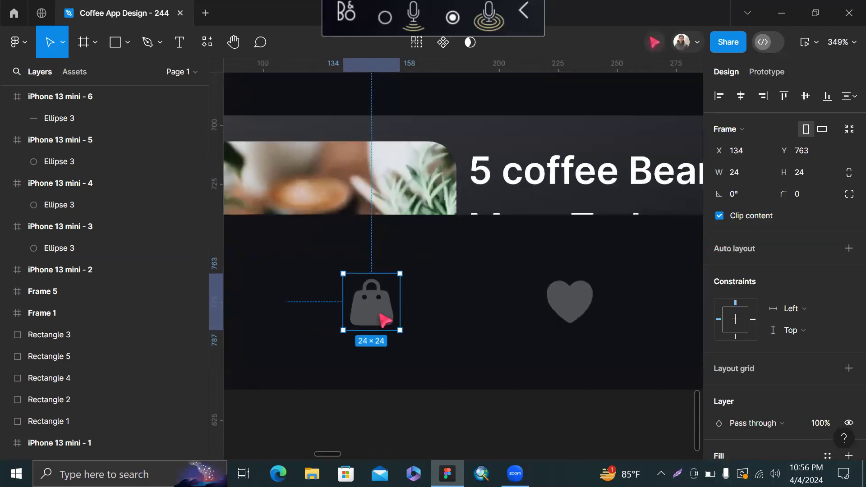
scroll(378, 316, "down", 5)
scroll(378, 316, "right", 3)
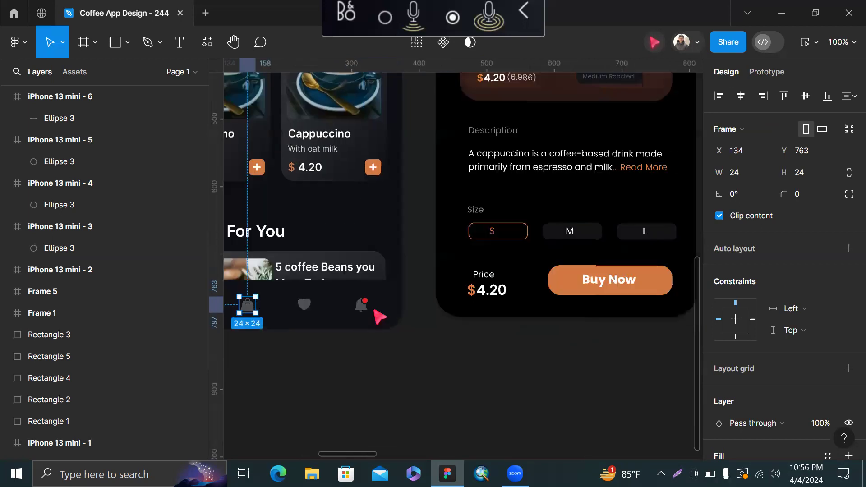
scroll(377, 315, "up", 1)
scroll(576, 266, "up", 5)
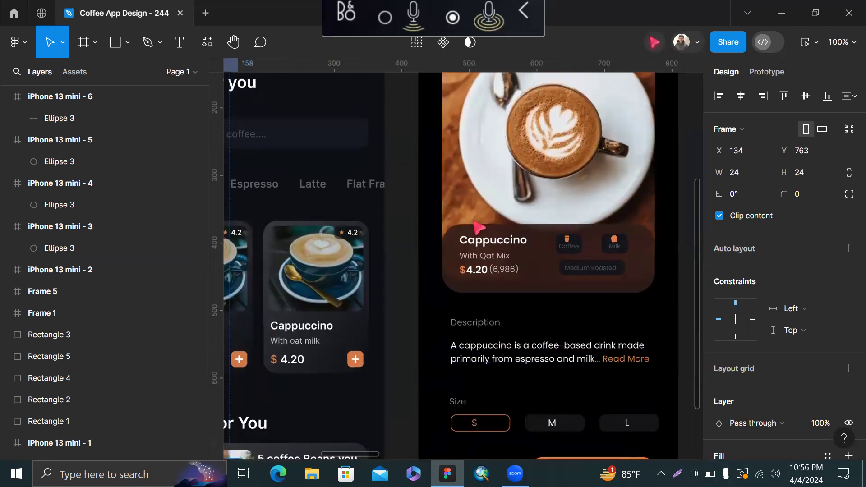
scroll(514, 284, "down", 4)
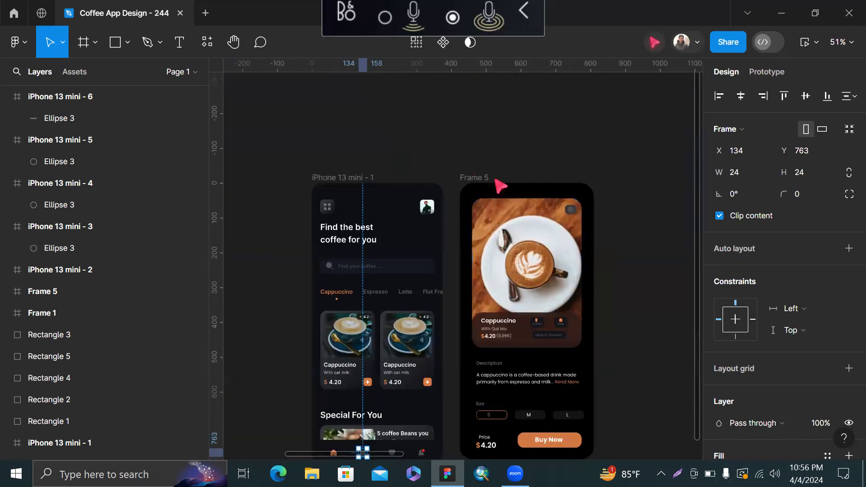
scroll(471, 209, "down", 5)
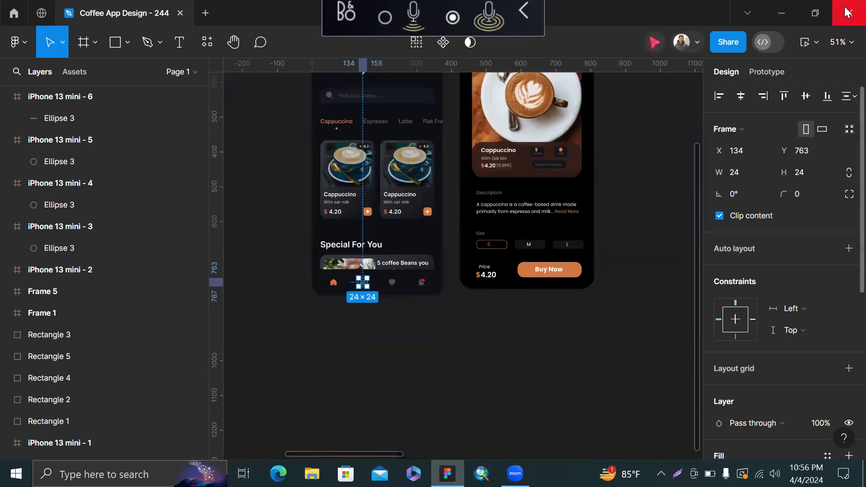
Add a prototype link from the shopping bag icon in iPhone 13 mini - 1 to Frame 5.
left_click(759, 65)
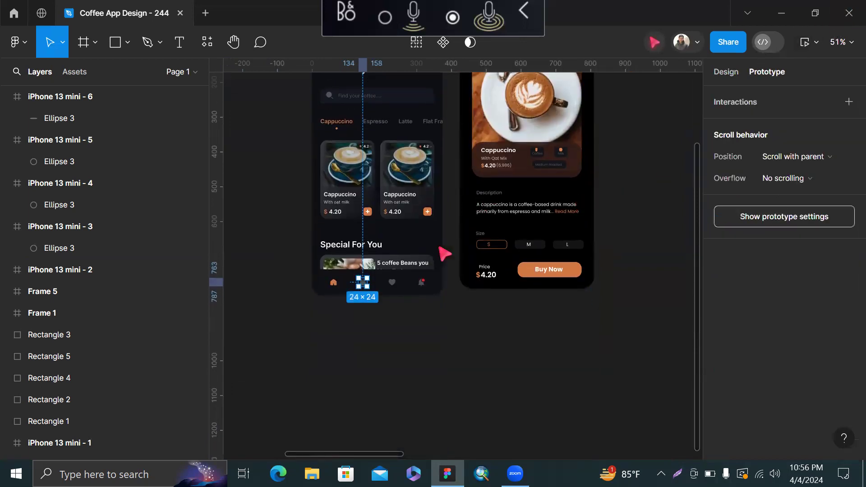
scroll(363, 284, "up", 5)
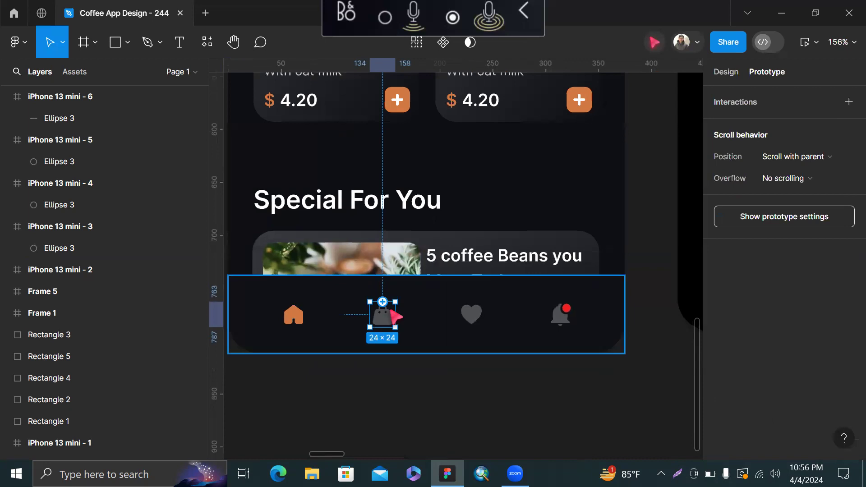
scroll(399, 320, "down", 4)
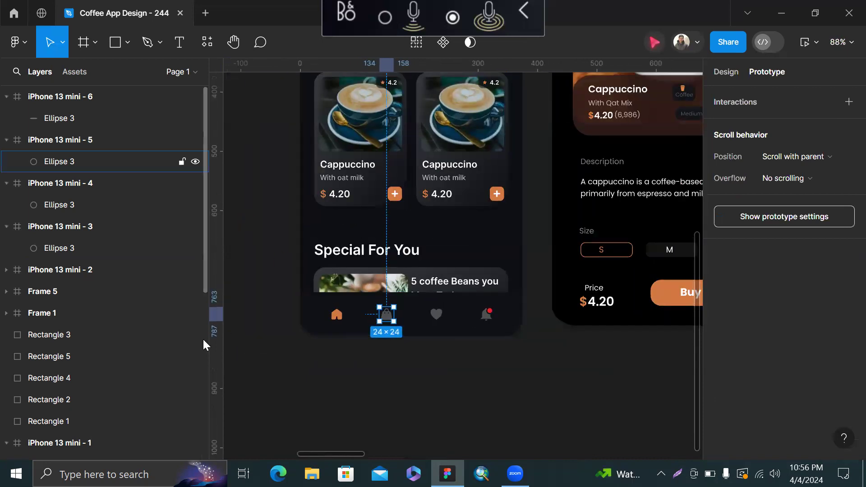
scroll(396, 336, "up", 3)
left_click_drag(388, 329, 671, 200)
scroll(589, 186, "down", 4)
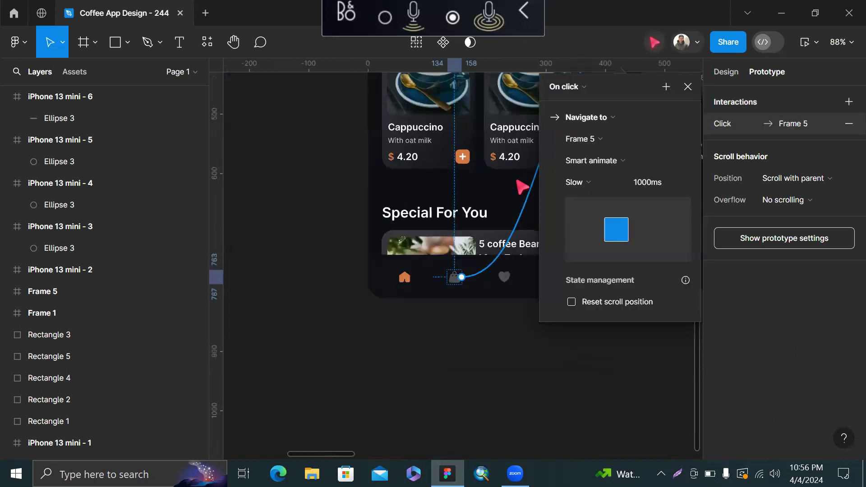
Move the interaction settings clear of the screens and inspect the link from the bag icon to Frame 5.
scroll(428, 145, "down", 4)
scroll(428, 145, "right", 3)
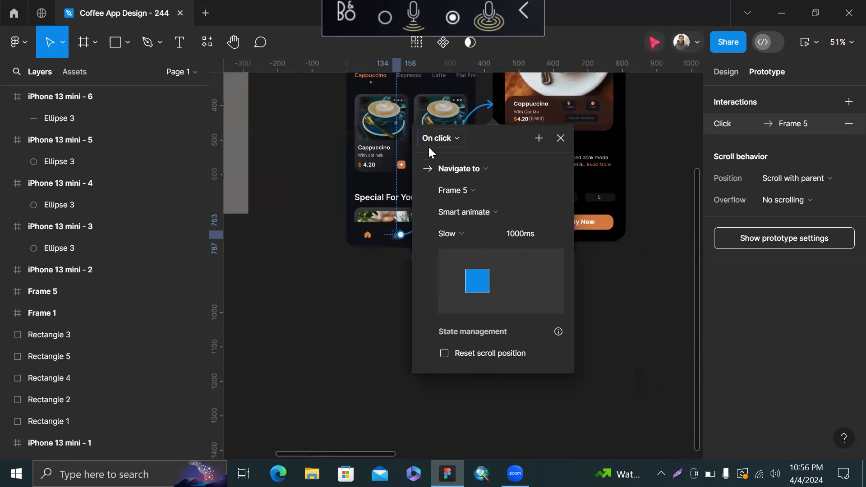
scroll(440, 147, "right", 1)
left_click_drag(409, 137, 572, 102)
scroll(298, 232, "up", 6)
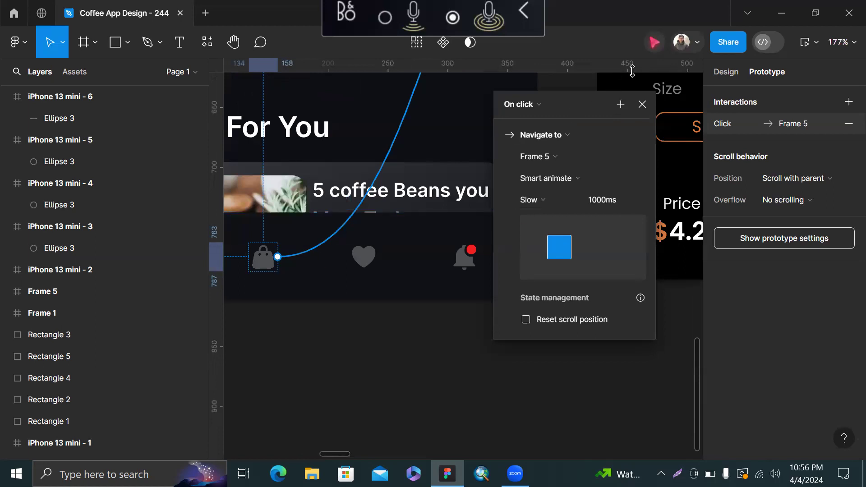
scroll(266, 212, "down", 5)
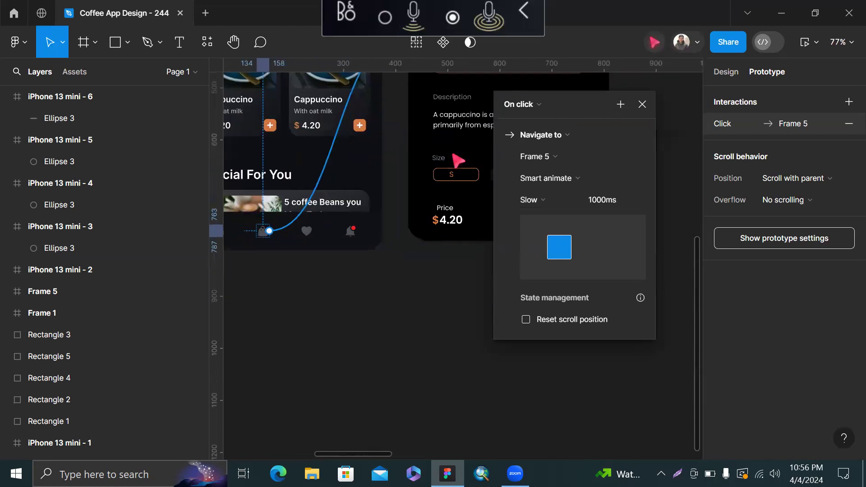
scroll(457, 158, "up", 4)
scroll(457, 159, "right", 3)
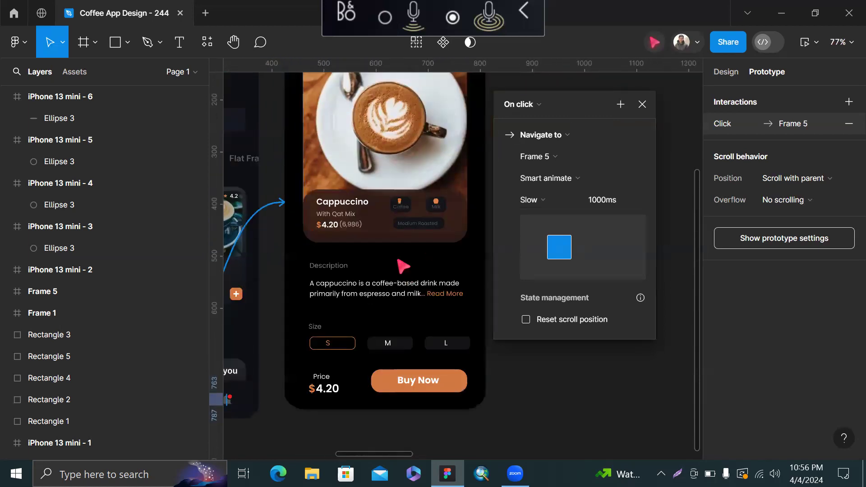
scroll(403, 265, "down", 5)
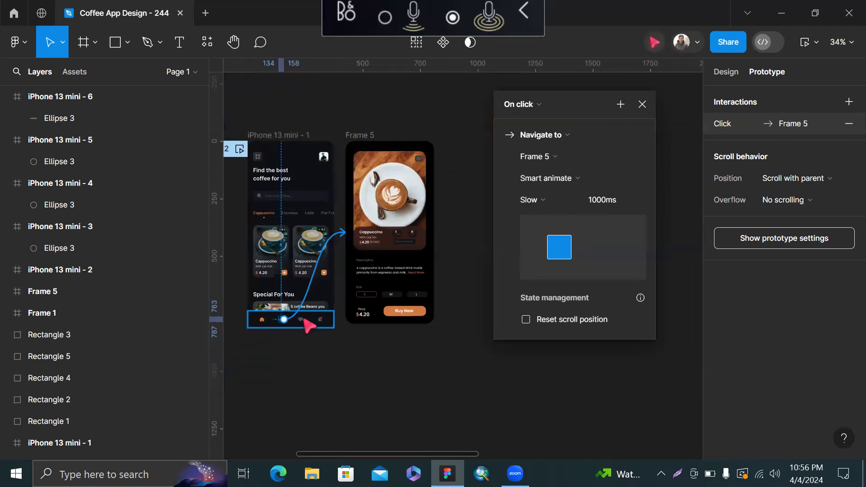
scroll(259, 287, "up", 4)
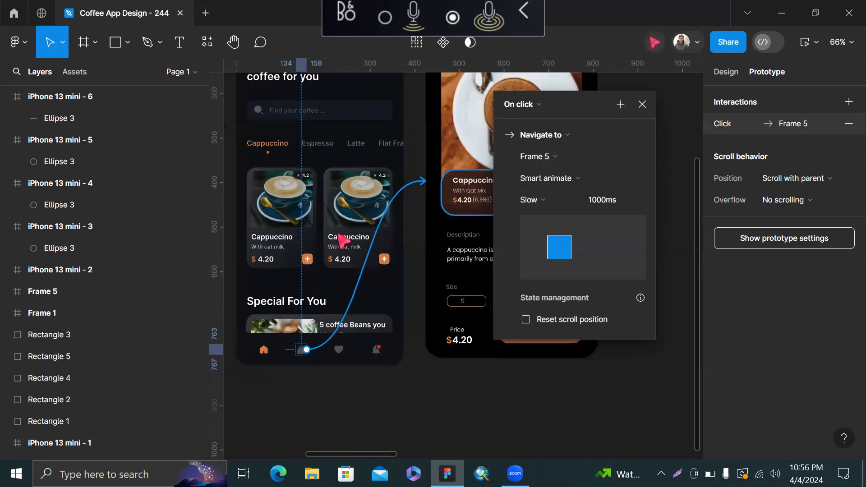
Review the trigger and easing choices for the bag icon's interaction while comparing the coffee home screen with Frame 5.
left_click(540, 102)
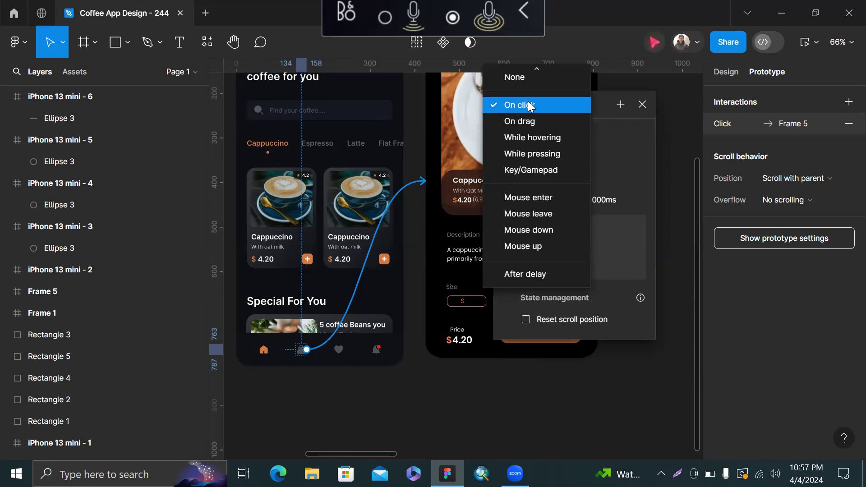
left_click(571, 101)
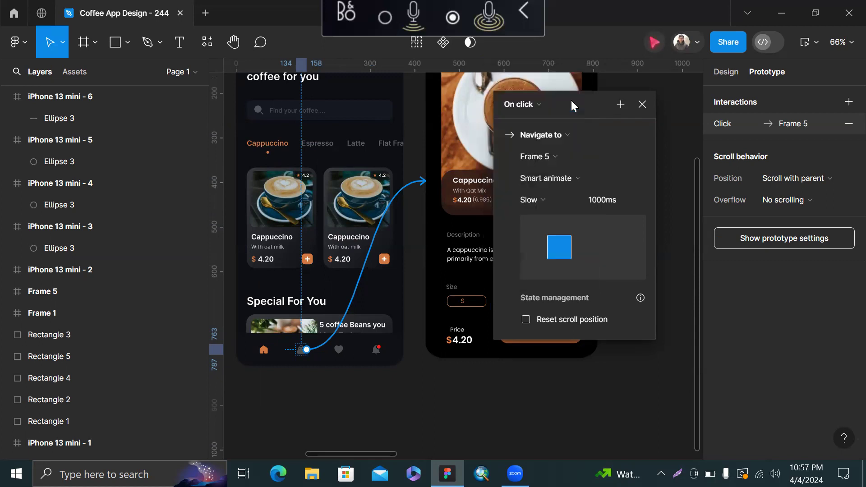
left_click(553, 202)
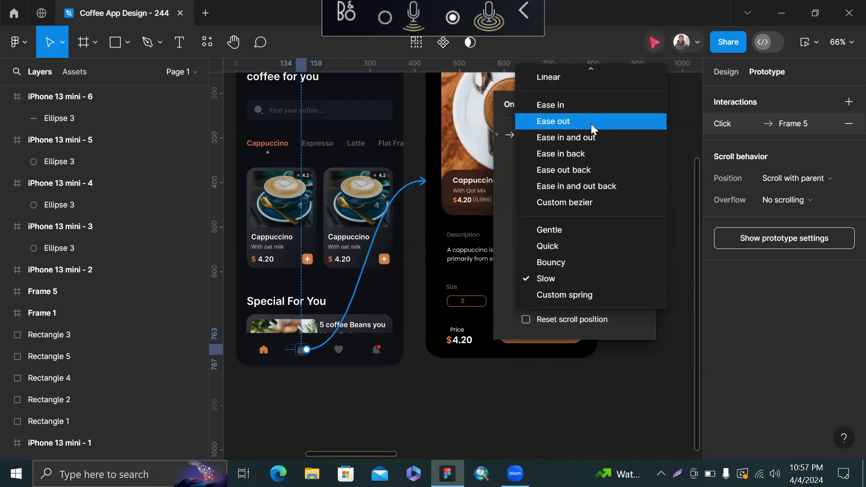
scroll(362, 303, "down", 3)
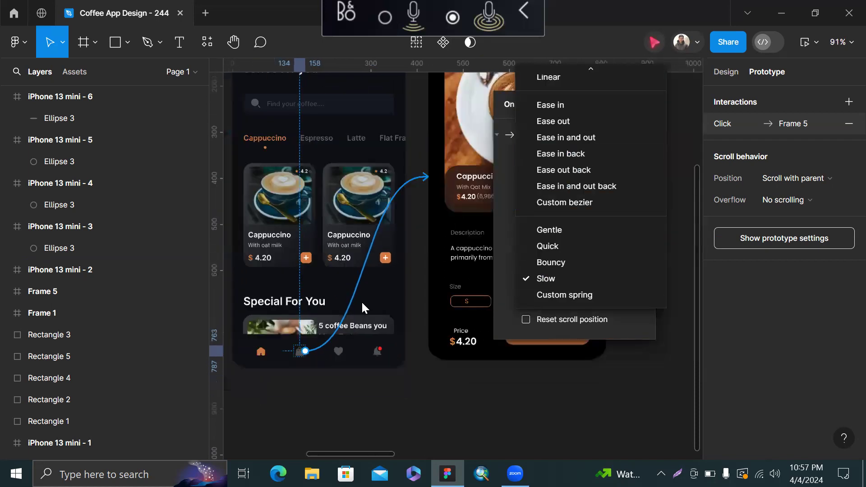
scroll(361, 301, "down", 4)
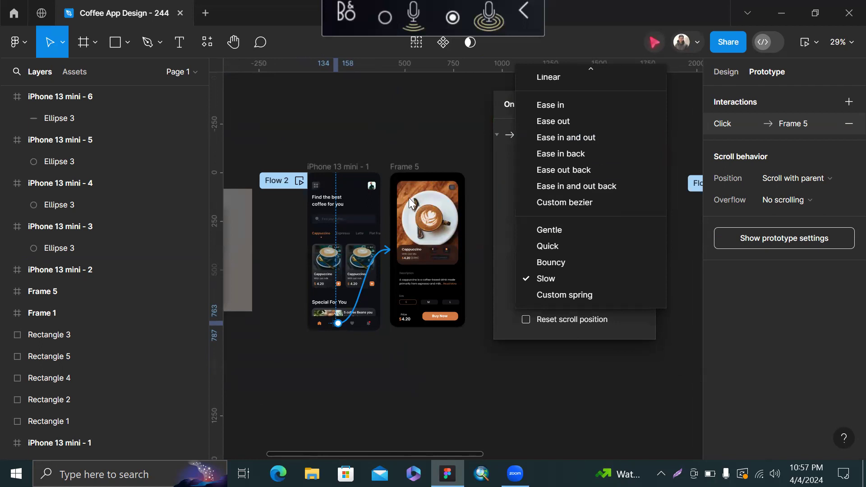
scroll(388, 328, "up", 2)
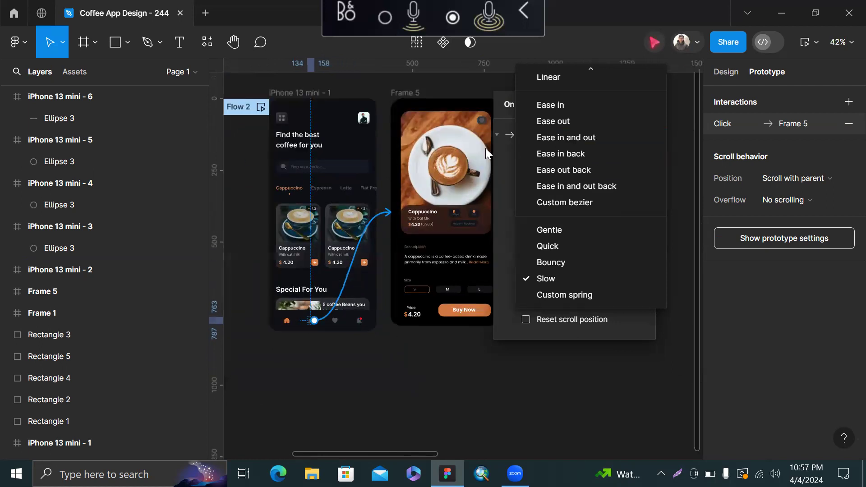
scroll(485, 148, "up", 3)
scroll(486, 148, "right", 3)
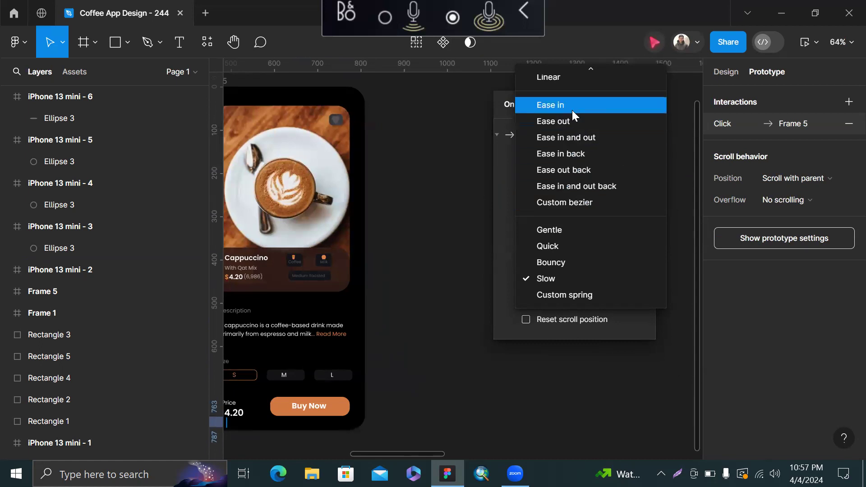
scroll(422, 148, "left", 3)
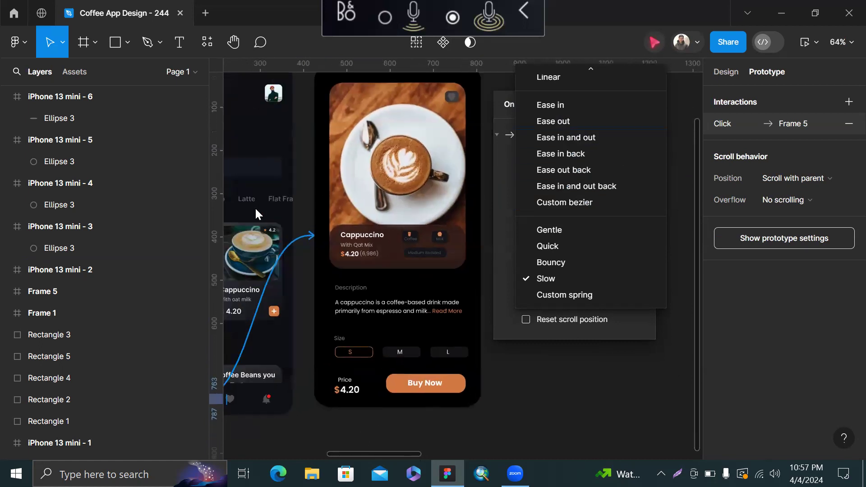
left_click(256, 209)
scroll(255, 209, "up", 2)
scroll(381, 198, "down", 4)
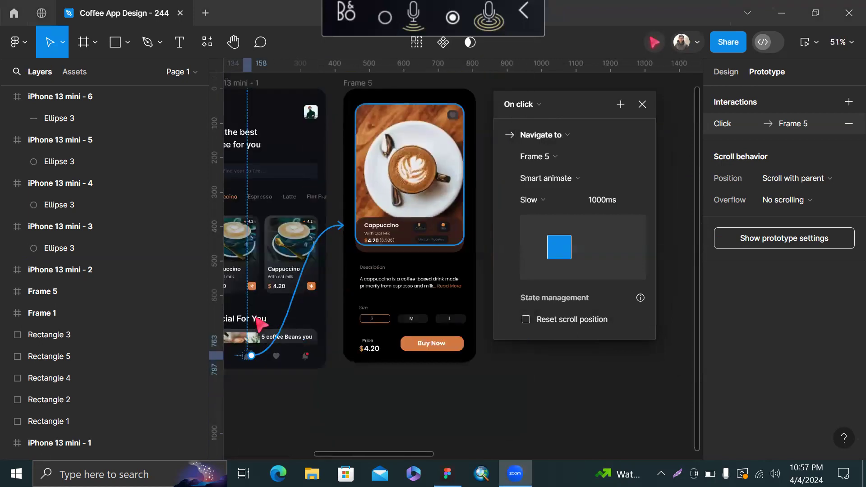
Set the easing of the bag icon's Smart animate interaction to Ease in and out and close its settings.
left_click(553, 196)
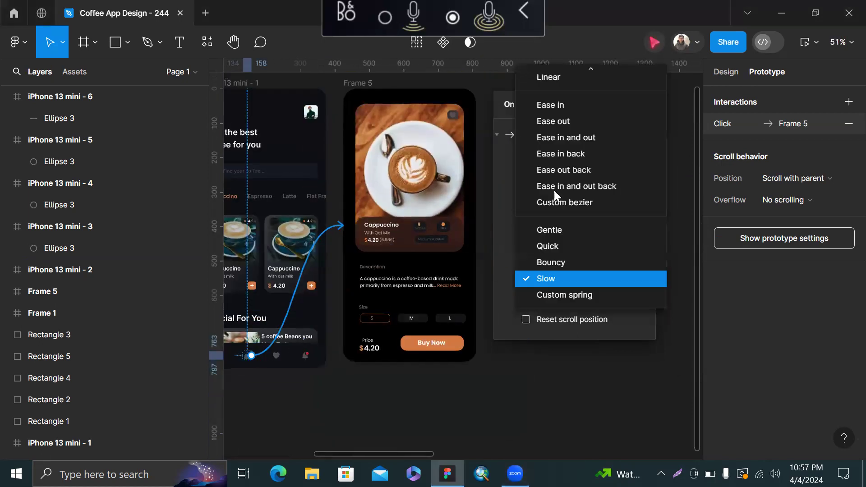
left_click(585, 138)
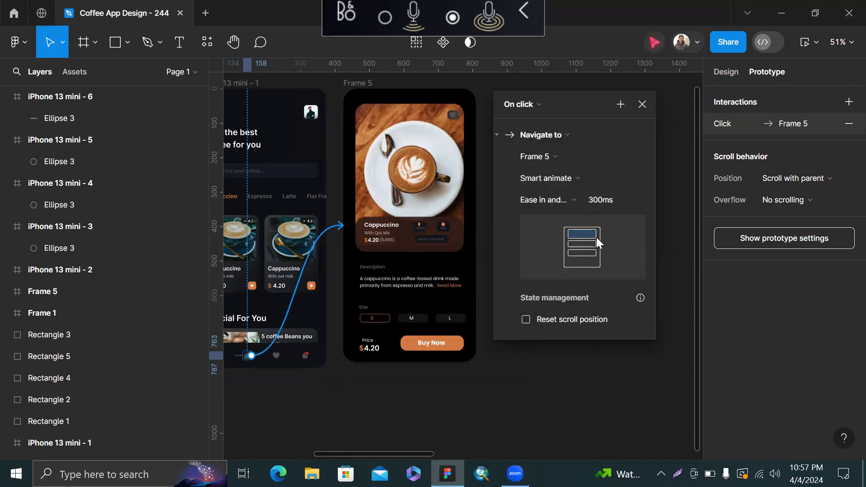
left_click(641, 104)
Preview the prototype from iPhone 13 mini - 1 and test the bag icon's link to the Cappuccino detail screen twice.
scroll(480, 132, "down", 4)
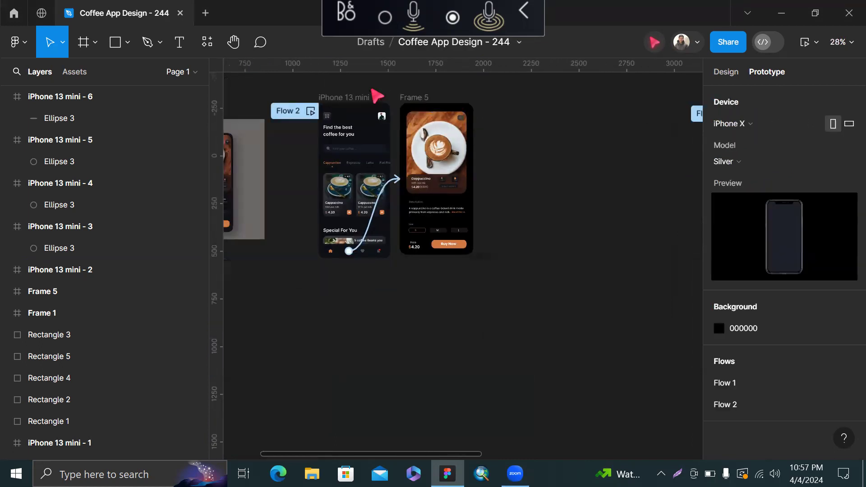
left_click(361, 98)
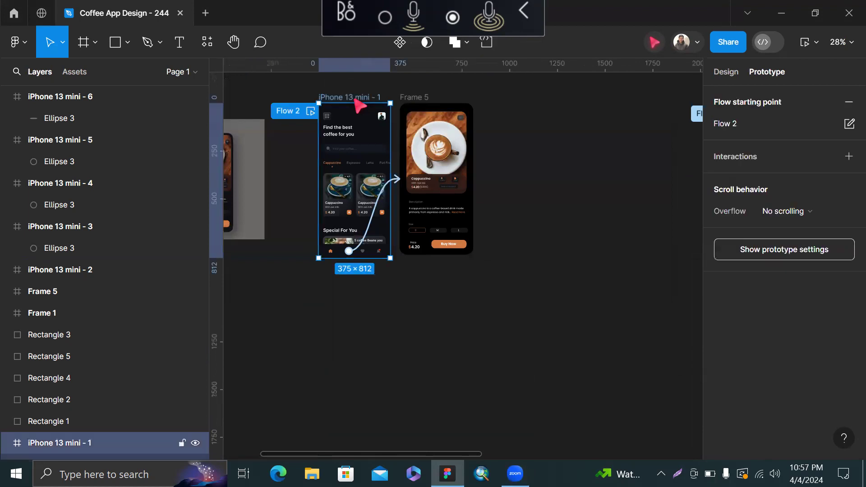
key("shift+space")
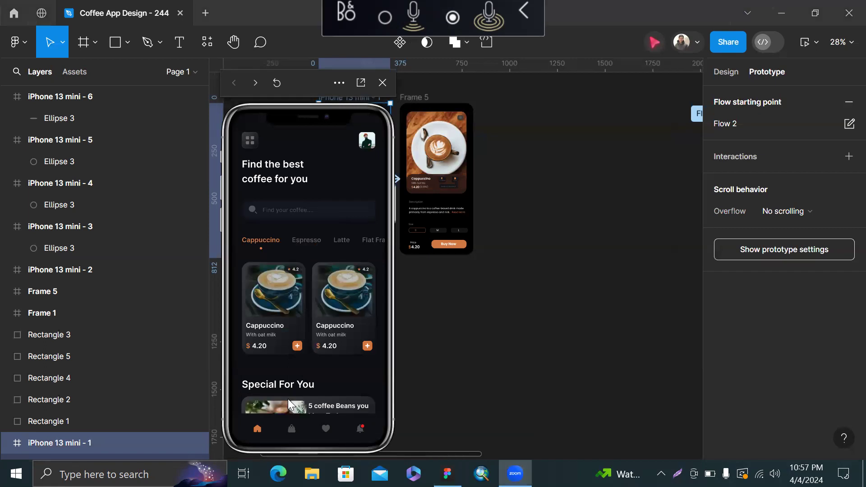
left_click(291, 425)
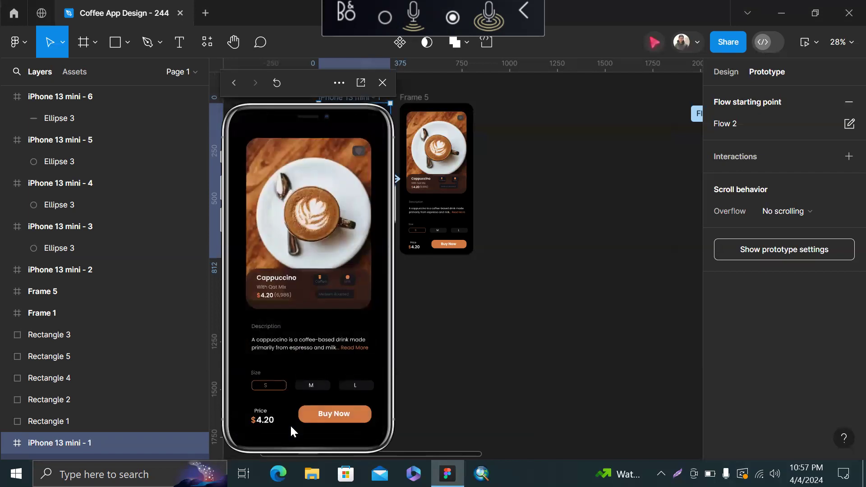
left_click(325, 418)
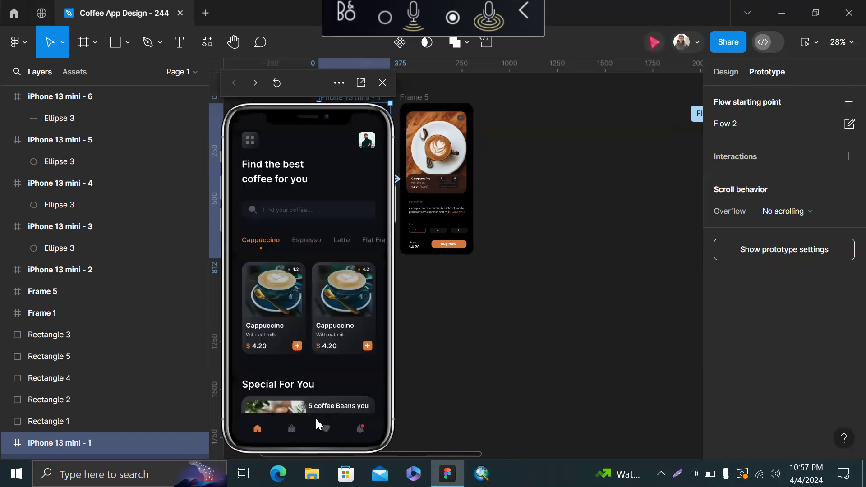
left_click(292, 429)
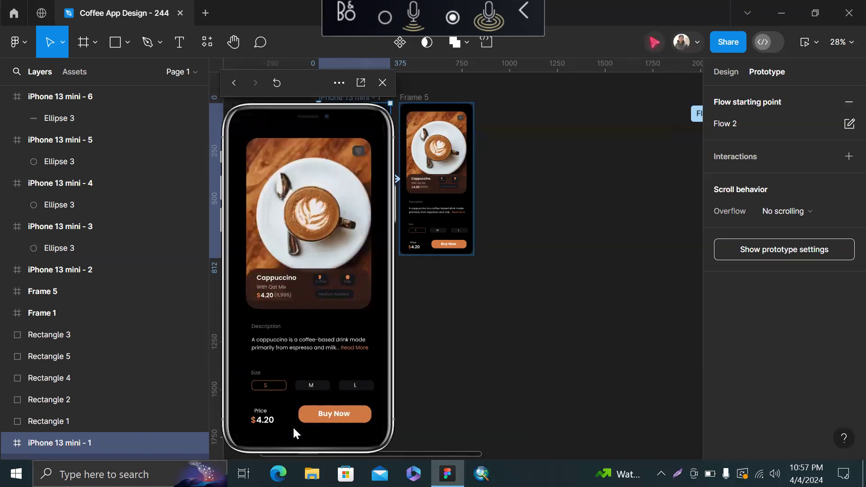
Test the bag icon's link in the preview again while comparing iPhone 13 mini - 1 with Frame 5 on the canvas.
left_click(292, 426)
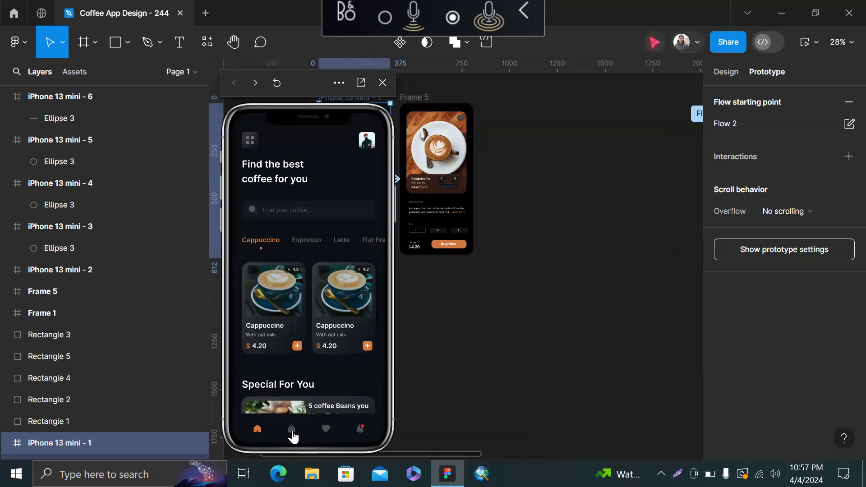
left_click(292, 432)
scroll(571, 209, "left", 5)
scroll(582, 127, "up", 3)
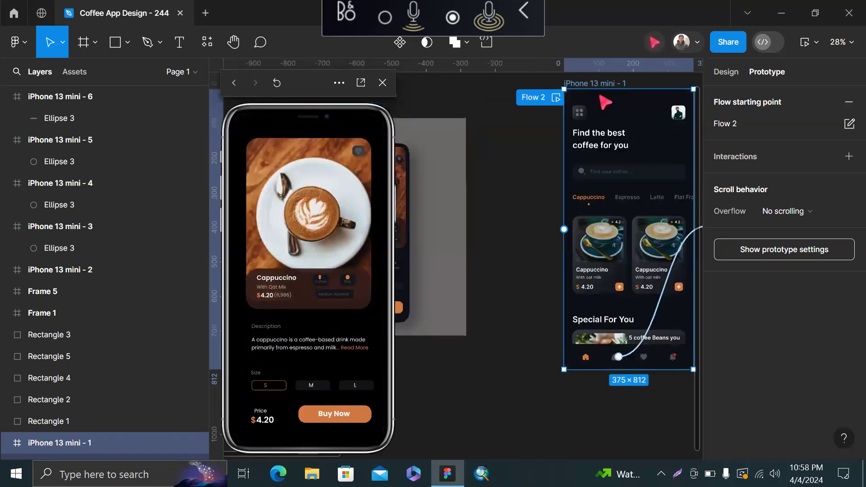
scroll(615, 84, "right", 5)
left_click(593, 84)
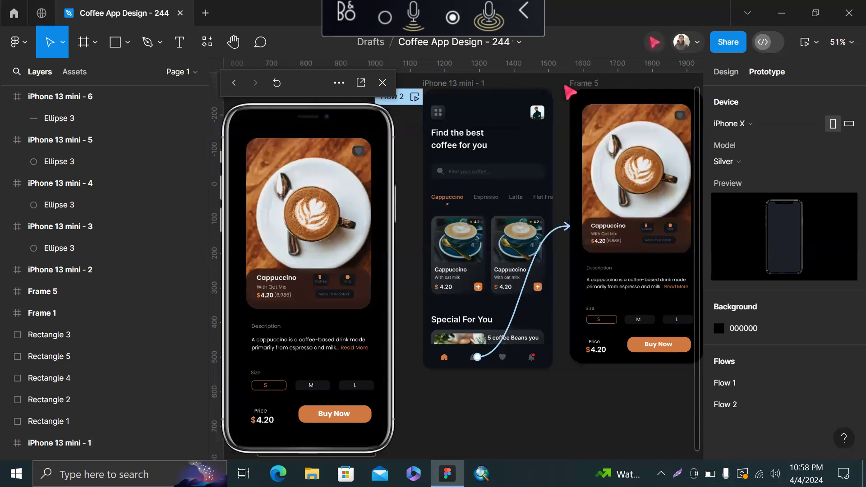
left_click(461, 85)
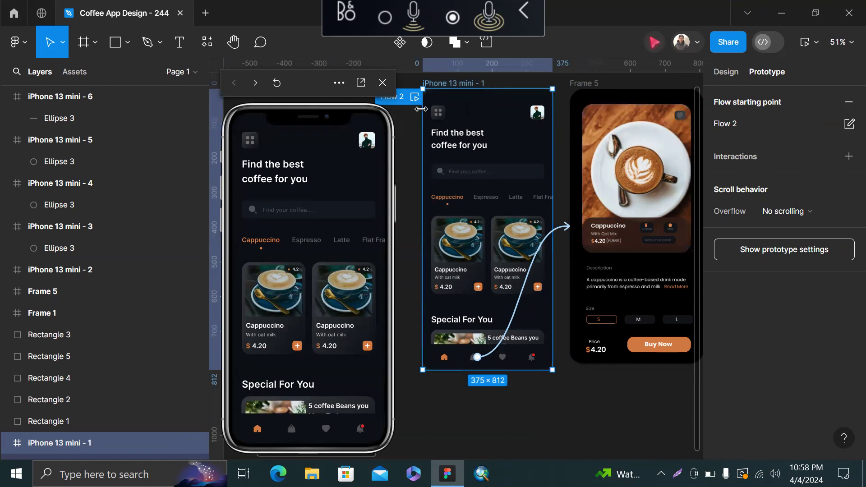
scroll(528, 86, "up", 3)
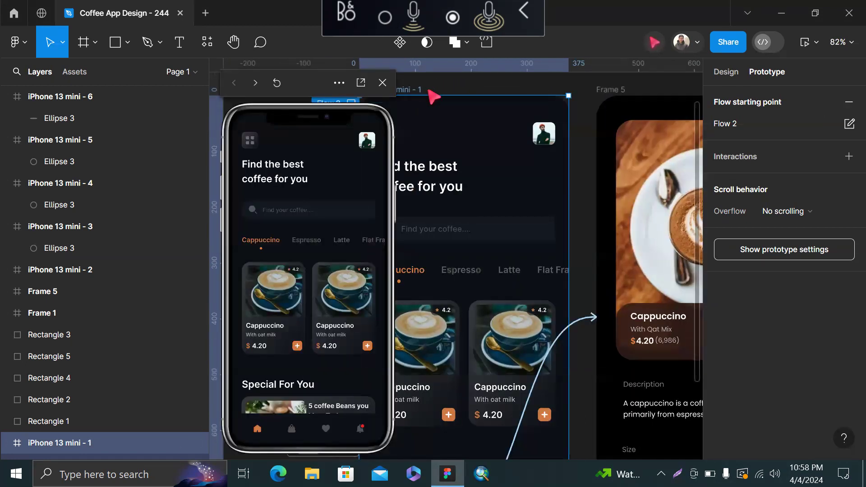
scroll(427, 90, "down", 3)
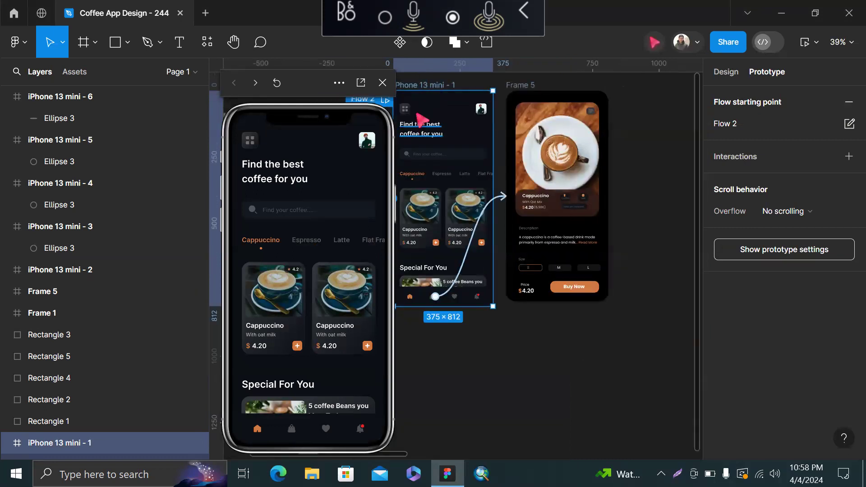
scroll(424, 87, "up", 3)
scroll(518, 216, "down", 3)
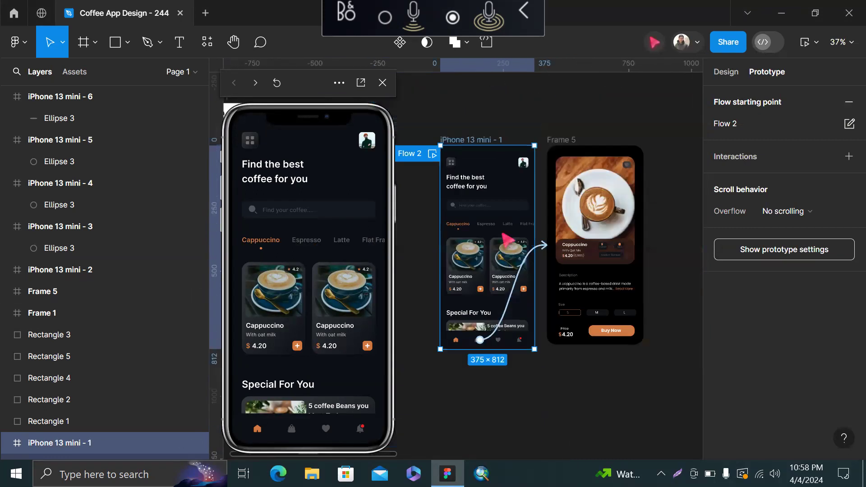
left_click(291, 428)
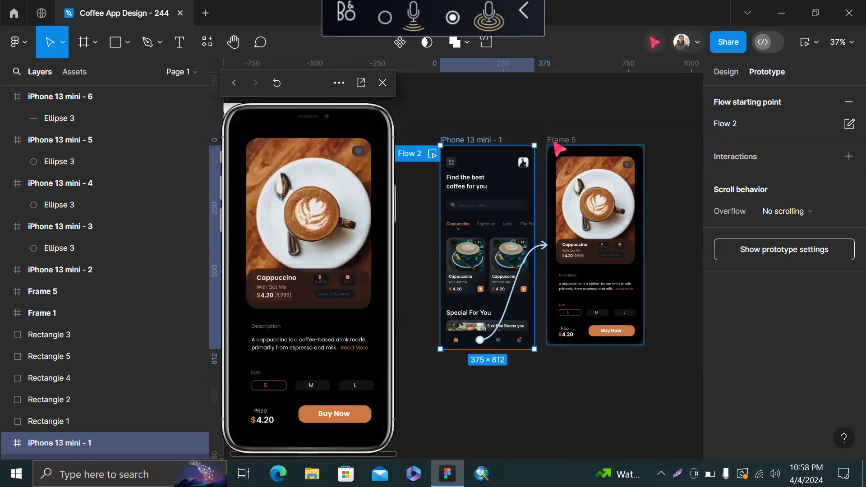
Draw a left-pointing back chevron about 22.5 × 45 with the Pen tool in the upper-left corner of Frame 5's coffee photo.
scroll(556, 144, "up", 6)
left_click(618, 127)
scroll(613, 126, "up", 4)
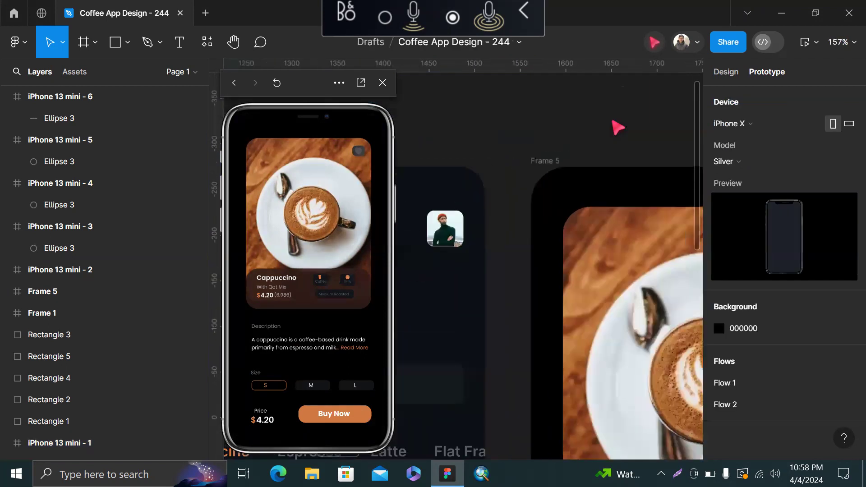
scroll(556, 155, "left", 3)
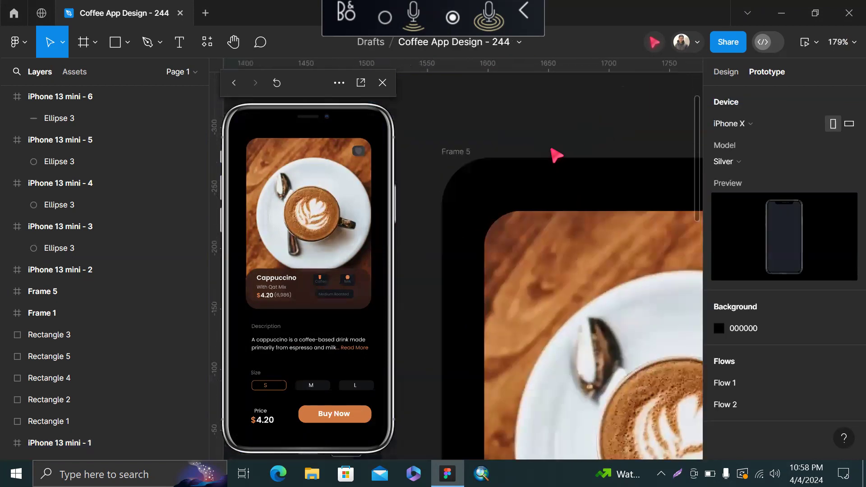
scroll(556, 155, "down", 1)
key("p")
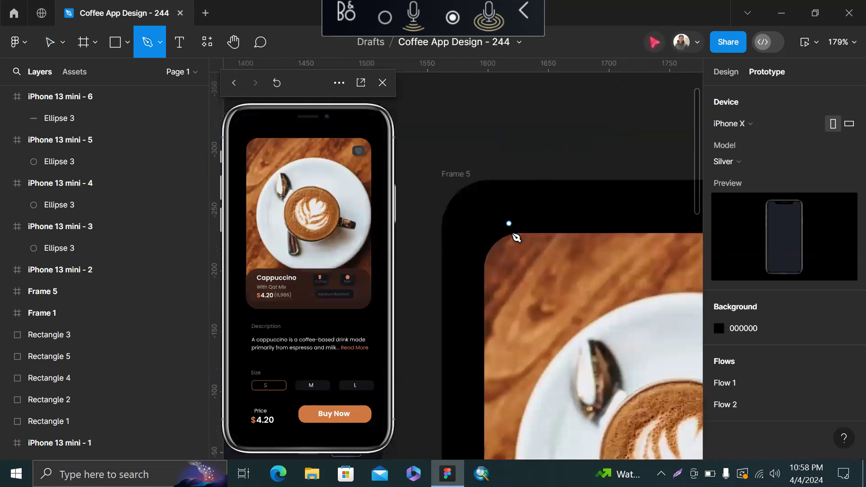
left_click(530, 264)
left_click(503, 292)
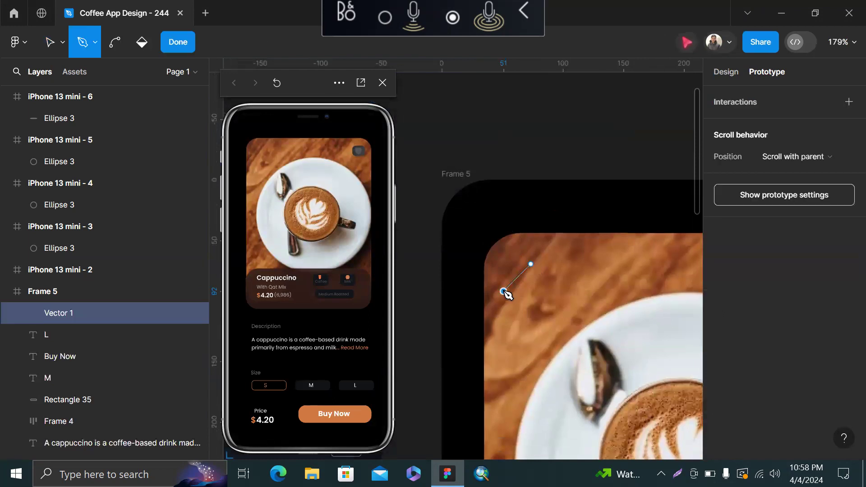
left_click(530, 319)
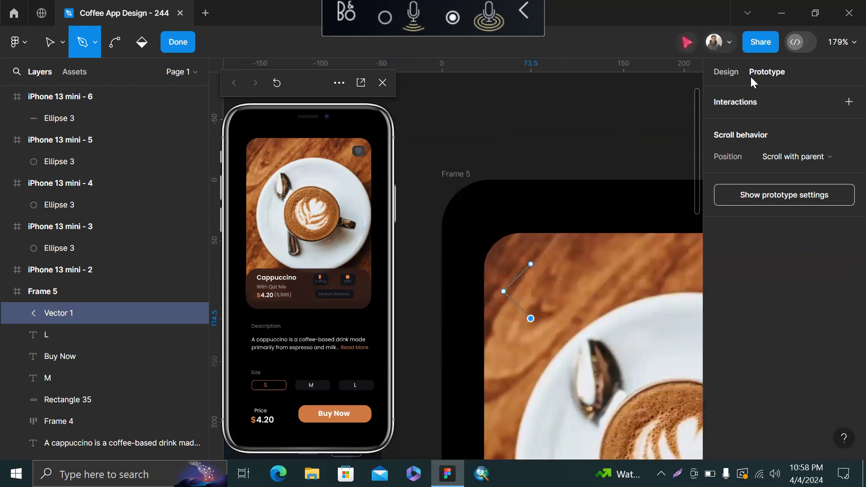
left_click(177, 42)
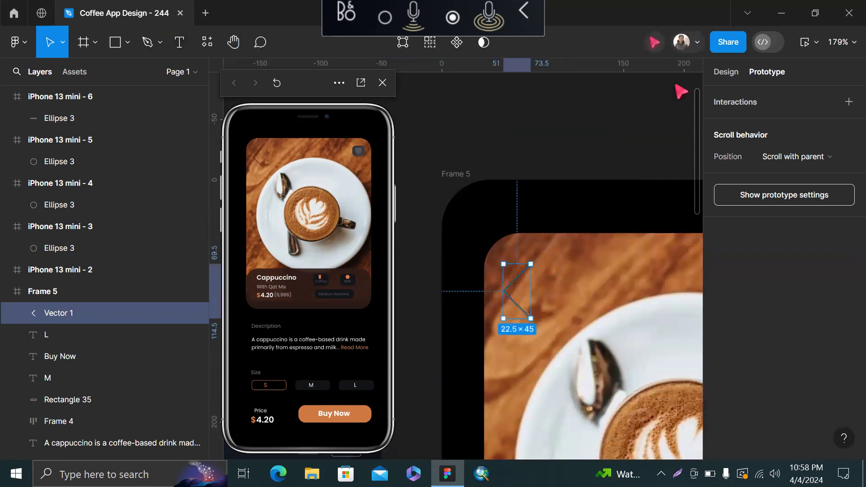
Set the back chevron's stroke weight to 6 and its stroke colour to white (FFFFFF).
left_click(732, 75)
left_click(805, 424)
key("Up")
key("Up")
key("Up")
key("Up")
key("Up")
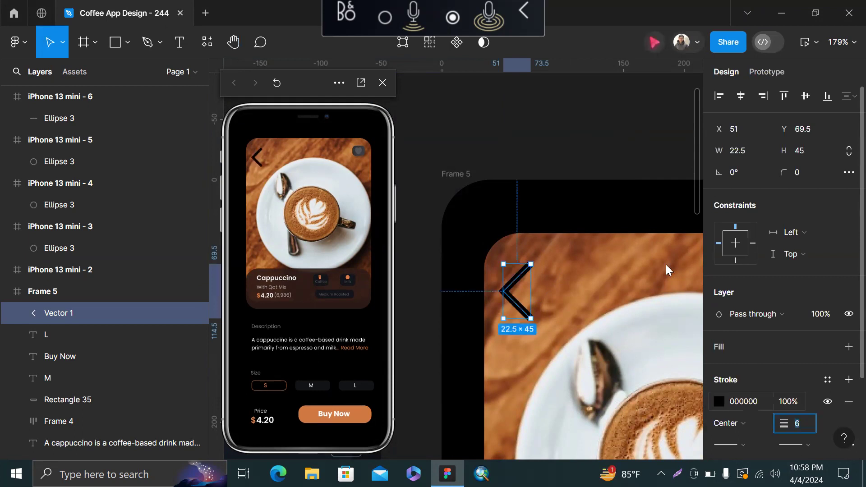
left_click(718, 397)
mouse_move(571, 150)
left_mouse_down()
mouse_move(494, 59)
mouse_move(500, 63)
left_mouse_up()
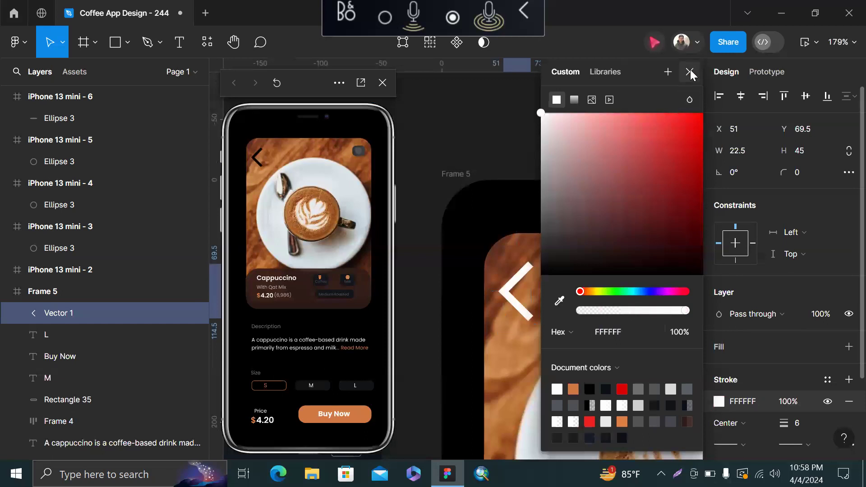
left_click(690, 71)
Link the back chevron in Frame 5 to iPhone 13 mini - 1 with an on-click Navigate to interaction using Smart animate.
scroll(586, 142, "down", 5)
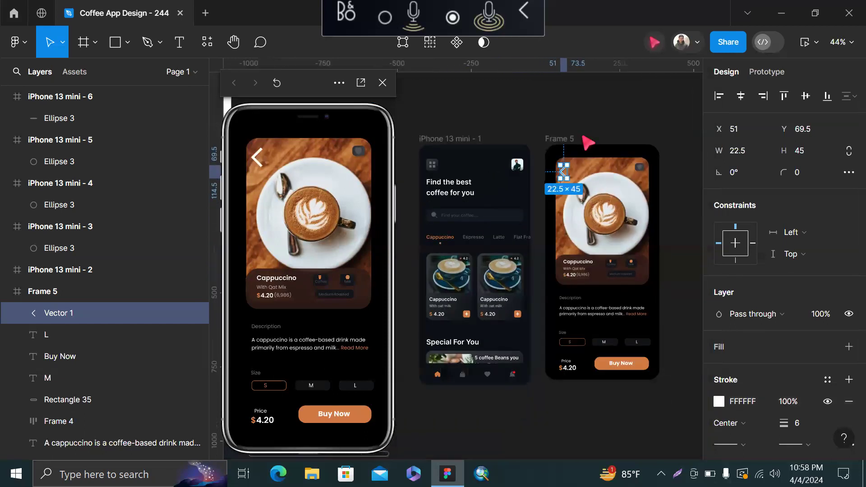
scroll(586, 143, "up", 4)
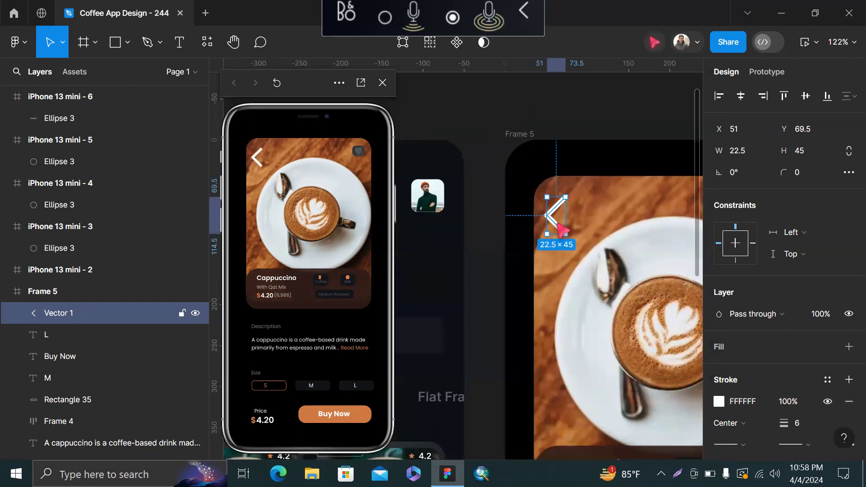
scroll(531, 224, "down", 3)
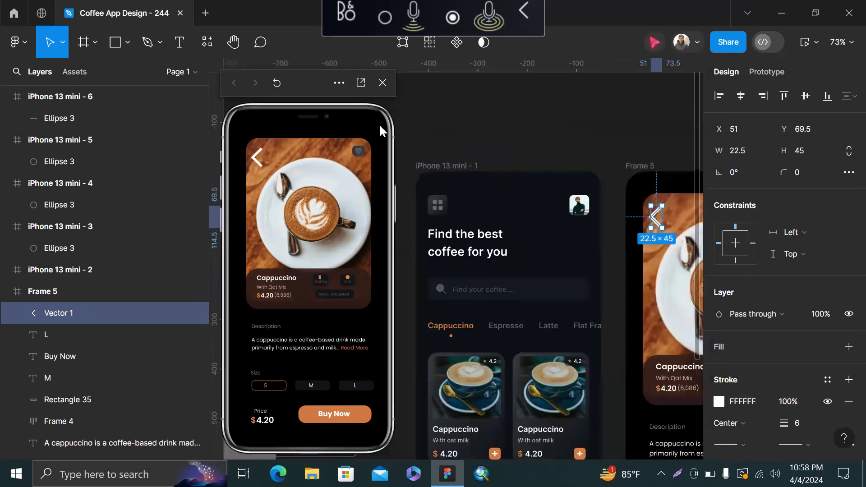
scroll(535, 155, "up", 3)
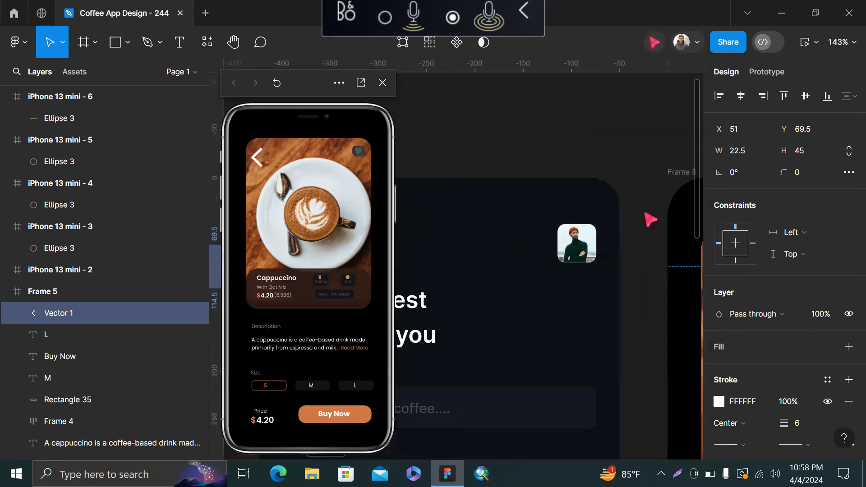
scroll(586, 244, "up", 3)
scroll(504, 285, "down", 3)
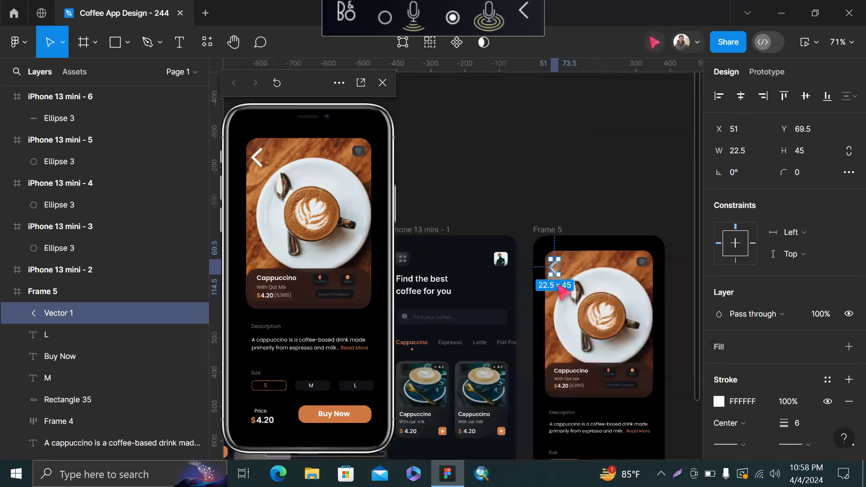
scroll(523, 270, "down", 2)
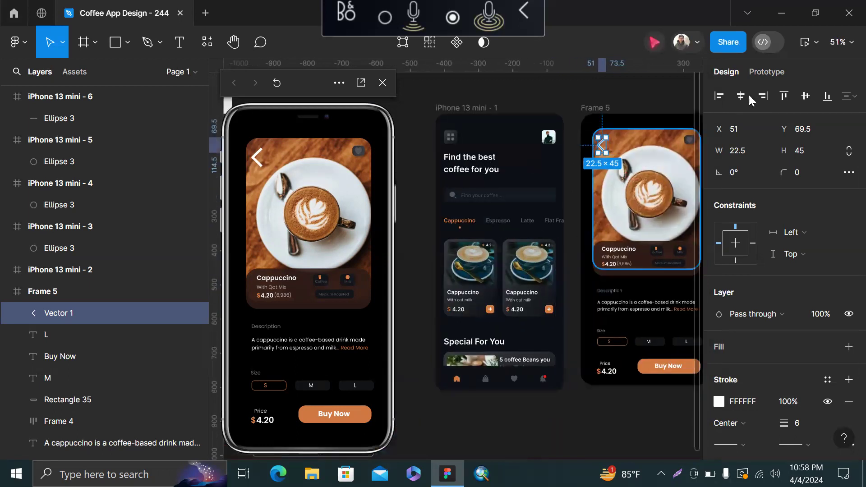
left_click(766, 71)
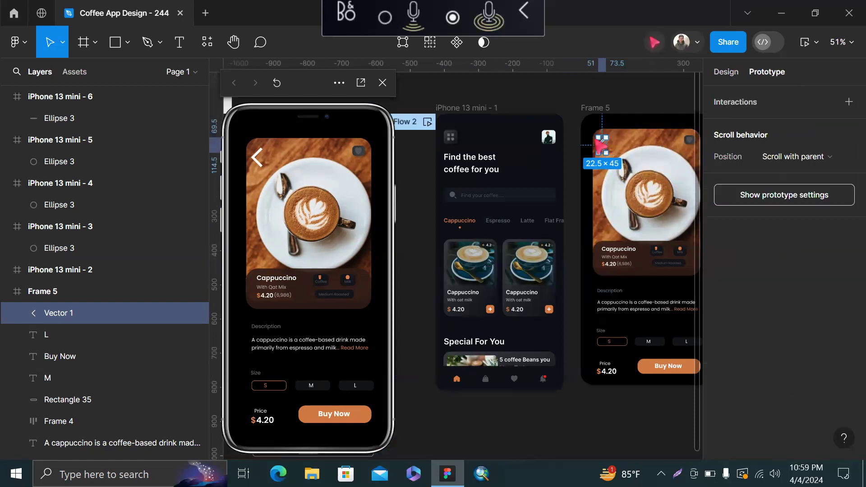
scroll(603, 146, "up", 5)
left_click_drag(606, 150, 489, 253)
scroll(488, 256, "down", 1)
scroll(491, 246, "down", 5)
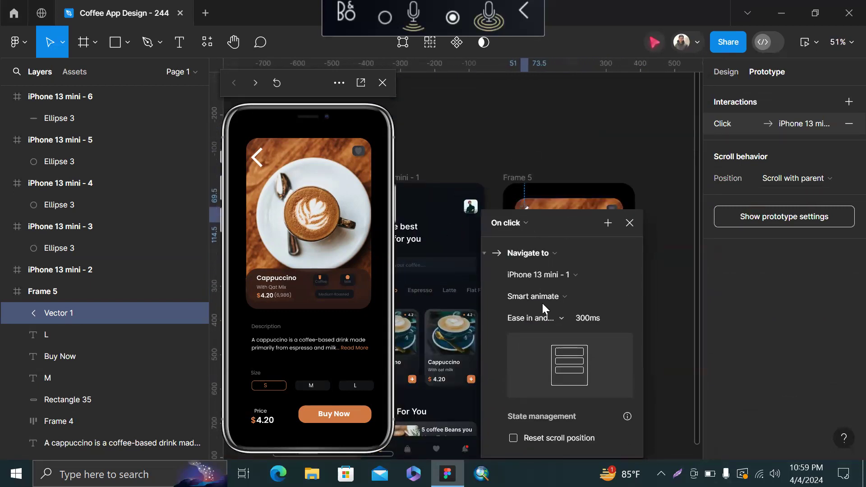
Set the easing of the back chevron's interaction to Ease out back and close its settings.
left_click(540, 319)
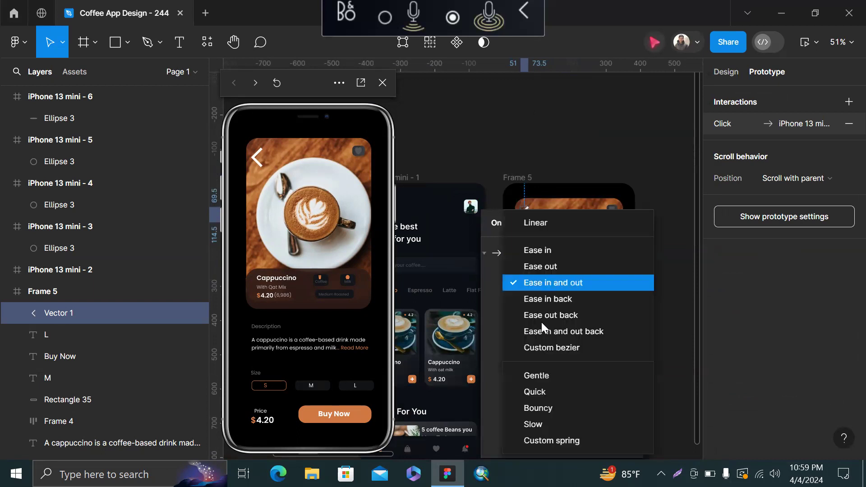
left_click(567, 304)
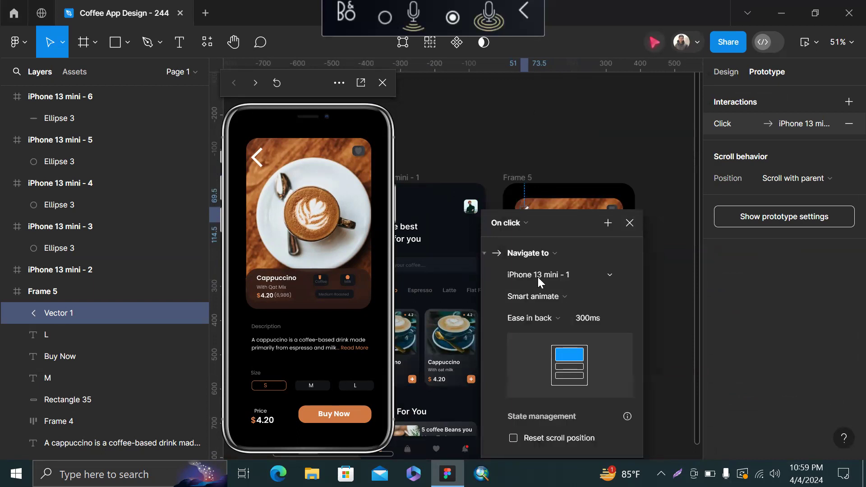
left_click(547, 317)
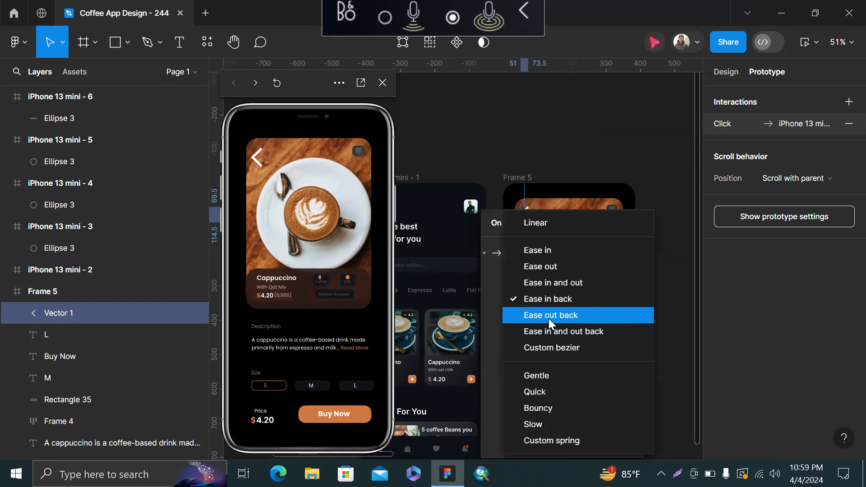
left_click(548, 318)
left_click(631, 221)
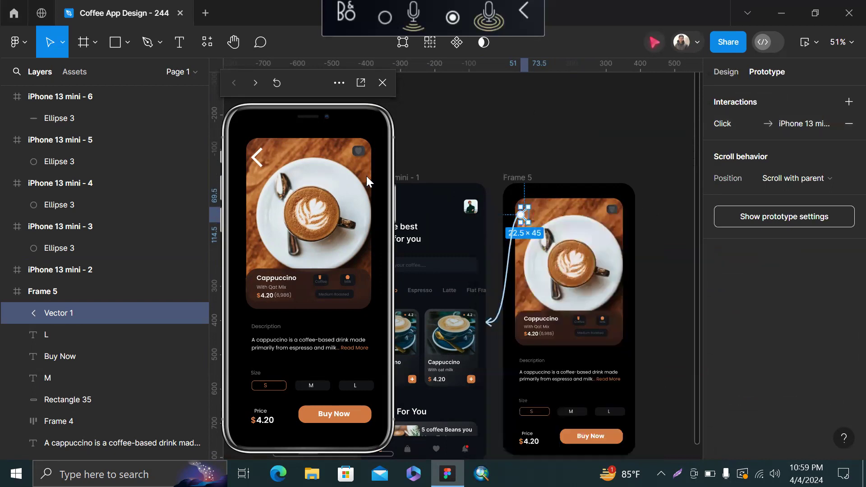
Test the back chevron's link to the home screen and the bag icon's link to the Cappuccino detail screen in the preview.
left_click(254, 156)
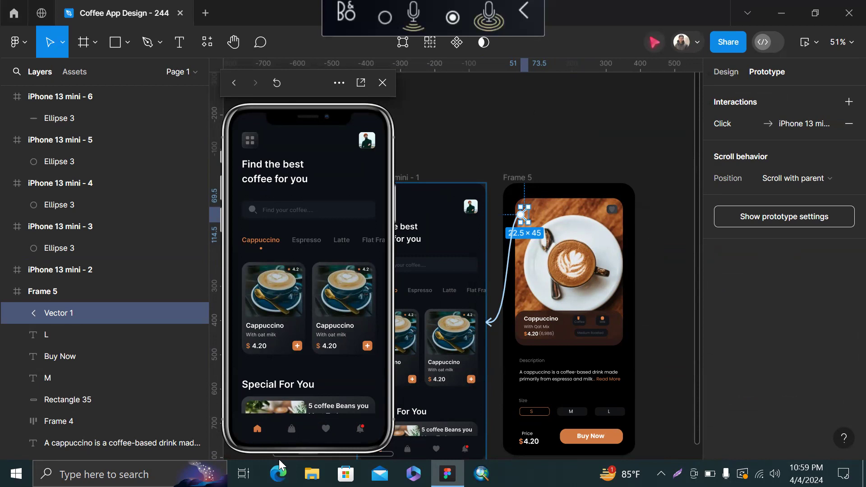
left_click(285, 427)
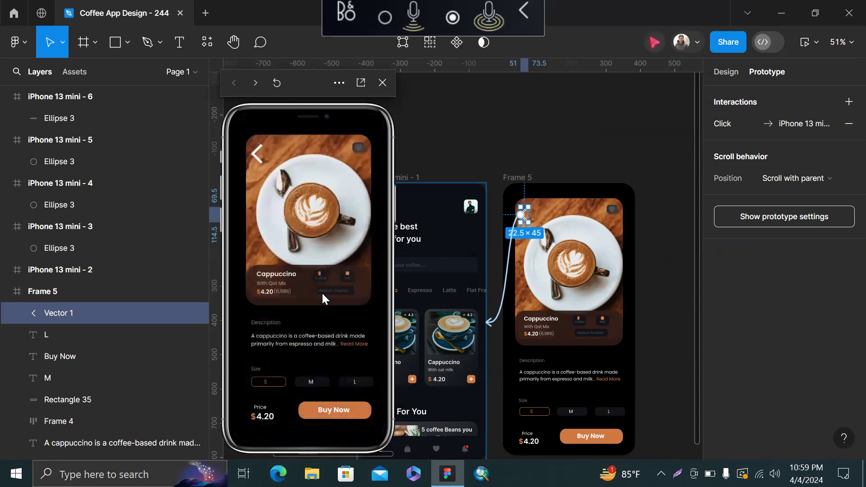
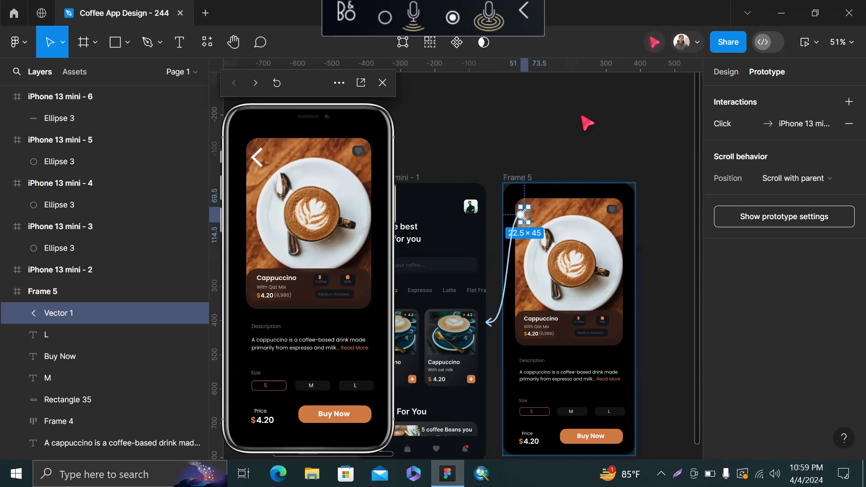
scroll(580, 116, "left", 1)
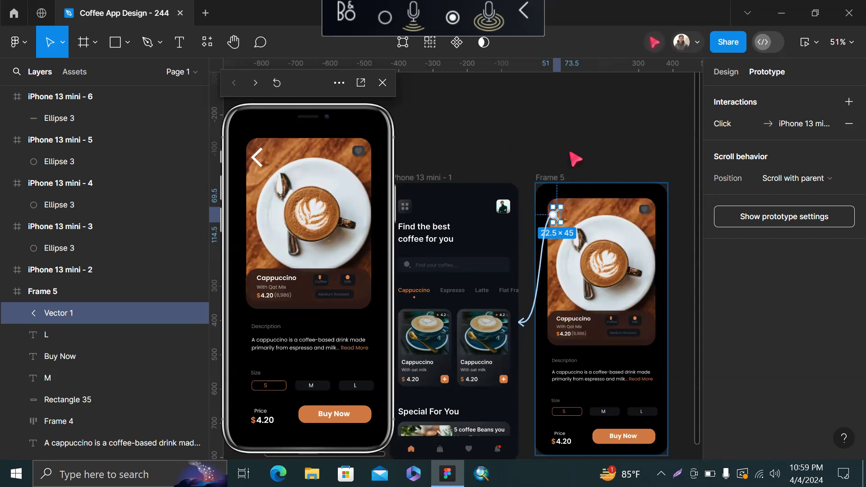
left_click_drag(427, 191, 556, 155)
scroll(556, 155, "down", 3)
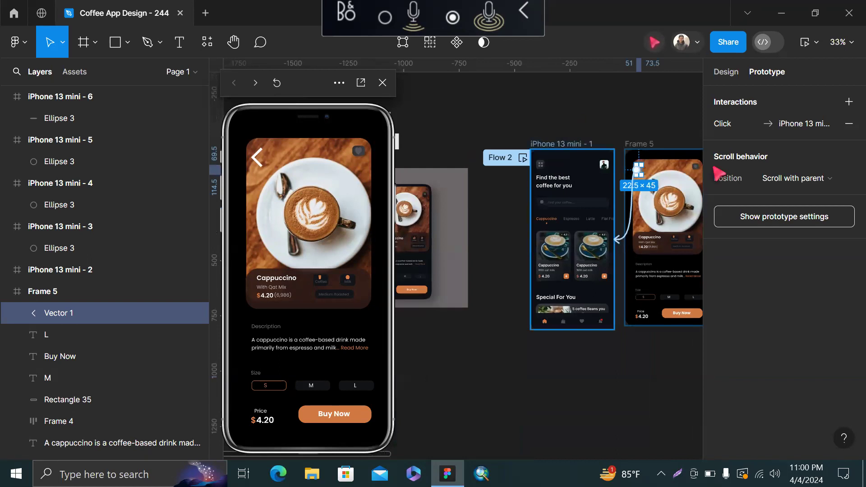
scroll(536, 133, "up", 5)
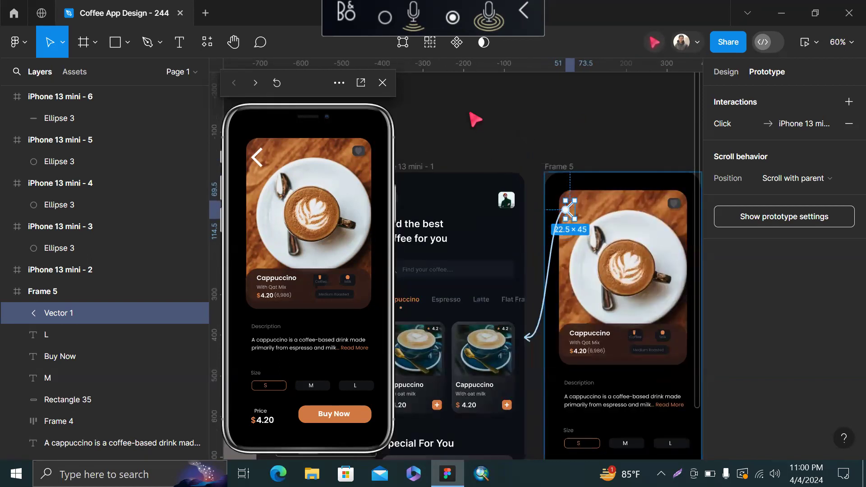
scroll(567, 226, "up", 8)
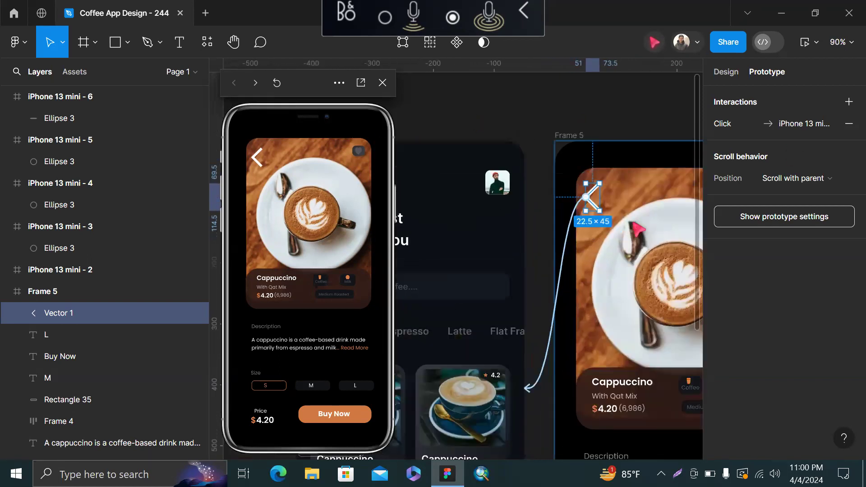
Add another link from Frame 5's back chevron to iPhone 13 mini - 1 and set both its interactions' triggers to On drag.
left_click_drag(560, 175, 434, 308)
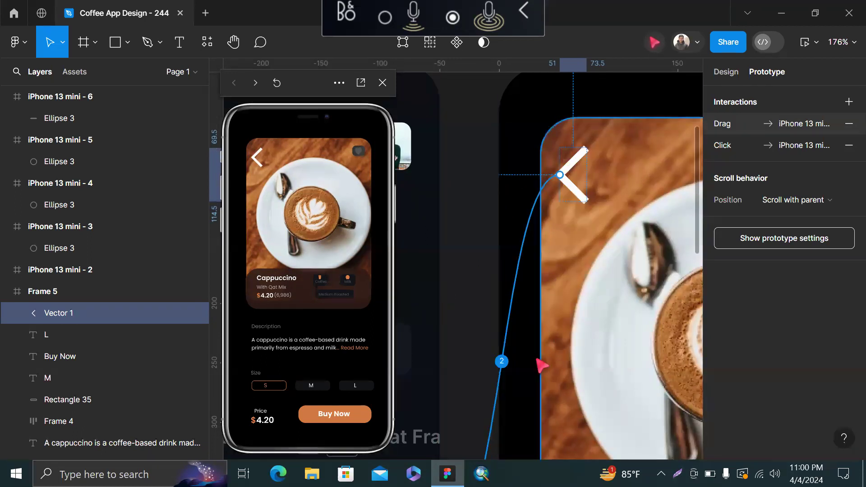
left_click(503, 363)
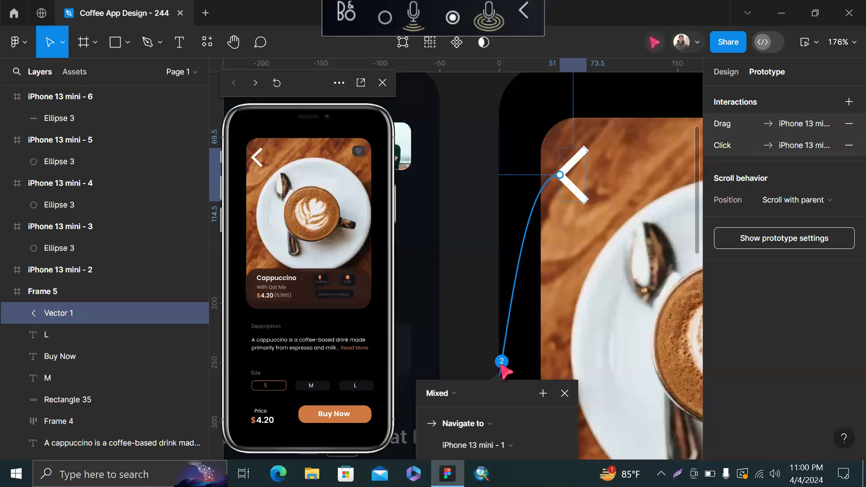
left_click(453, 398)
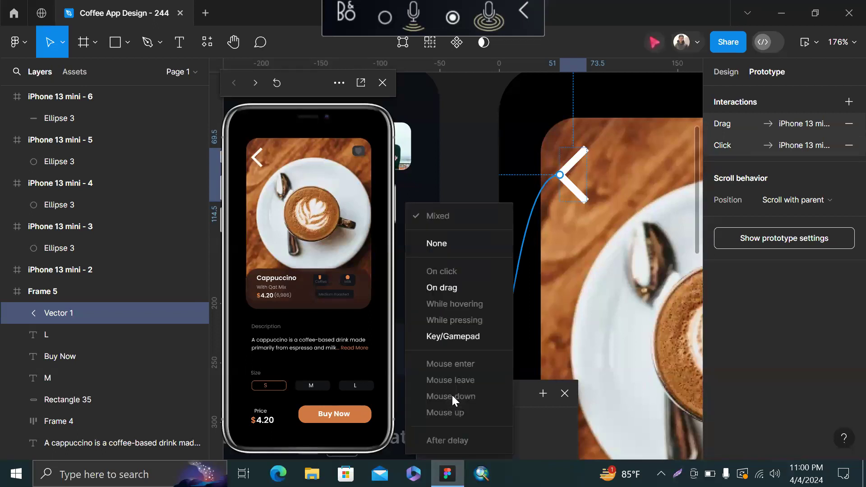
left_click(473, 288)
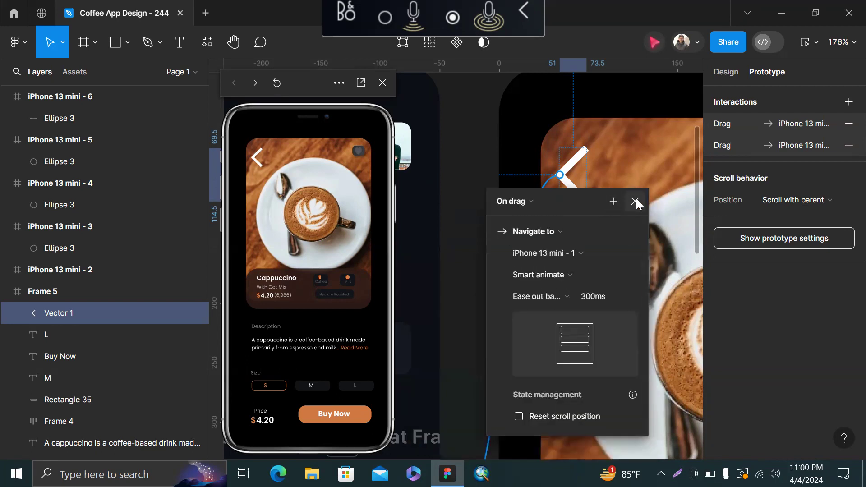
left_click(635, 201)
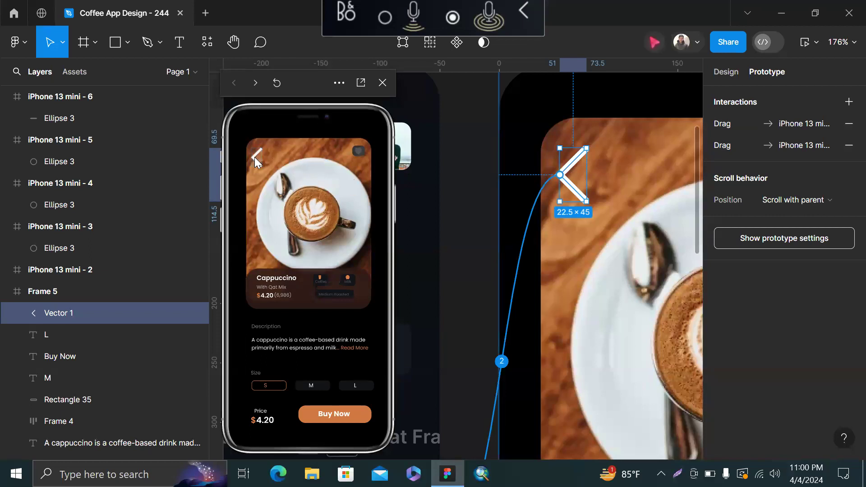
Test the back chevron's On drag link in the preview and remove its duplicate interaction.
left_click_drag(254, 157, 312, 169)
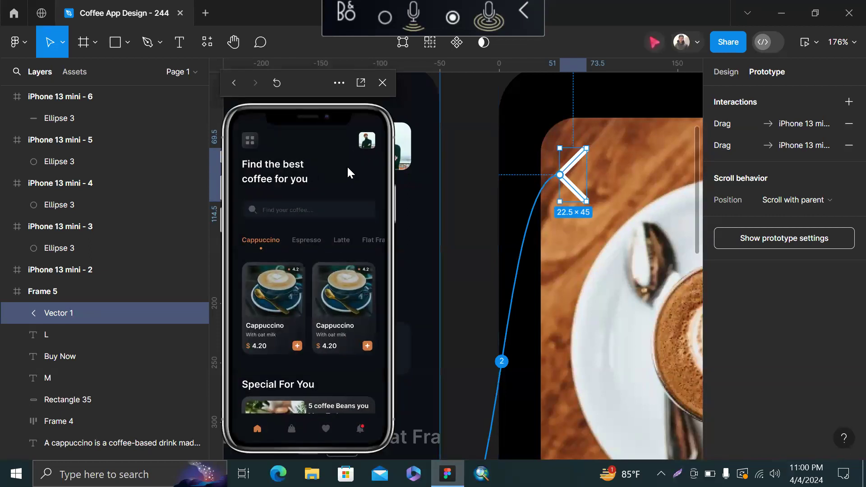
scroll(540, 215, "down", 5)
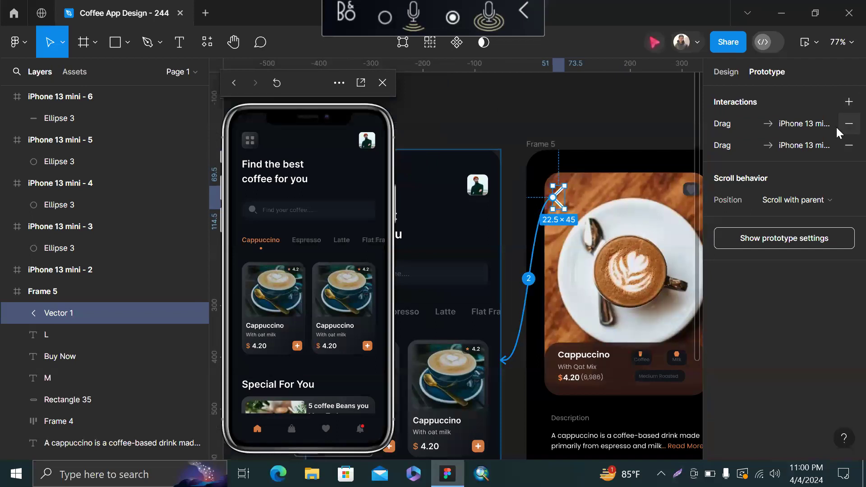
left_click(849, 145)
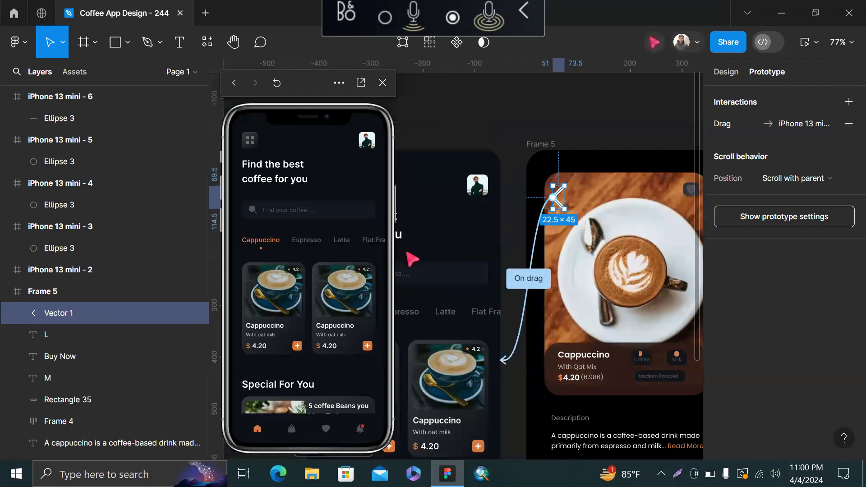
Test the bag icon's link to the Cappuccino detail screen and the back chevron's On drag return to home in the preview.
scroll(557, 221, "up", 3)
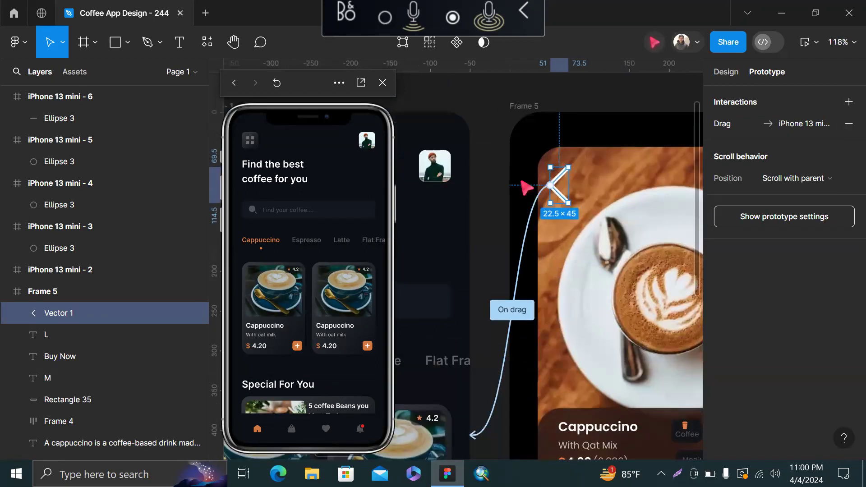
scroll(524, 187, "down", 2)
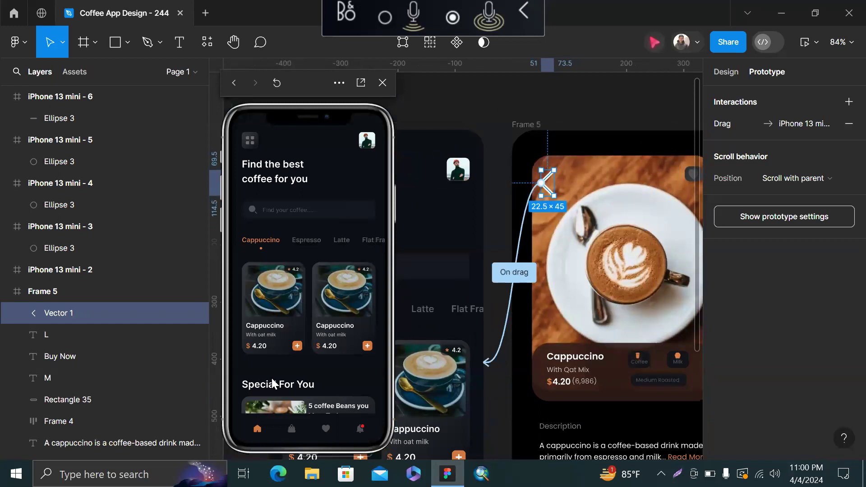
left_click(289, 425)
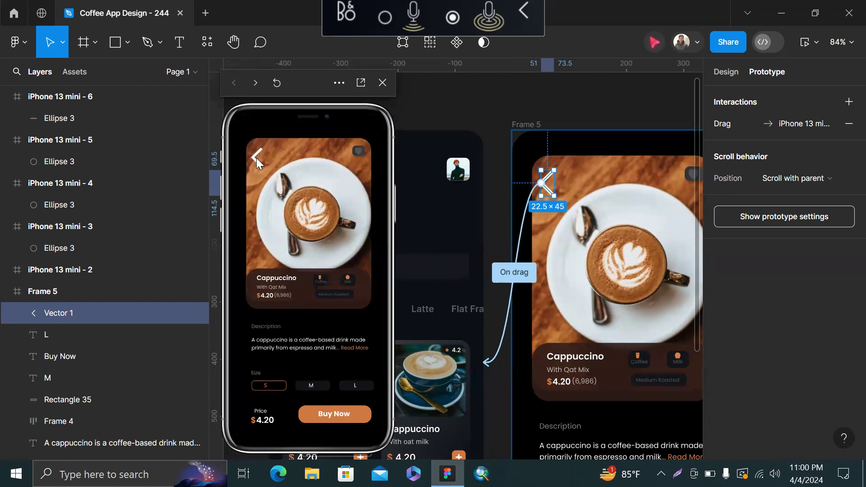
left_click_drag(254, 154, 259, 157)
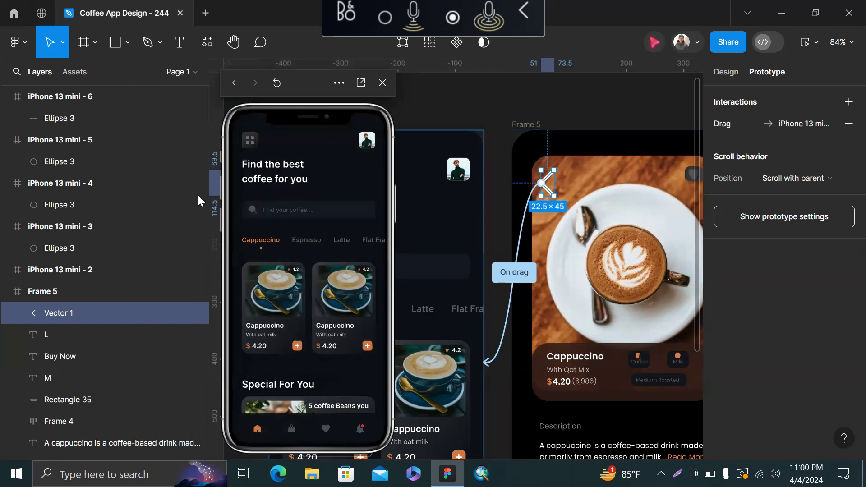
scroll(512, 167, "down", 5)
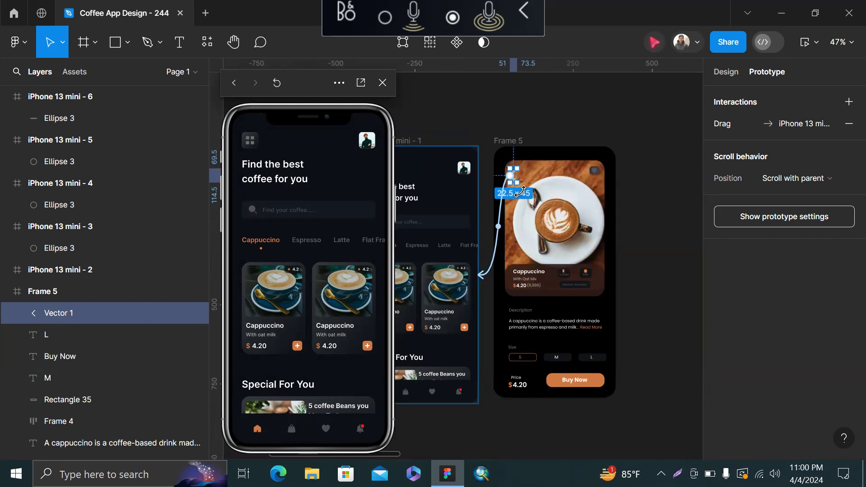
scroll(547, 104, "up", 3)
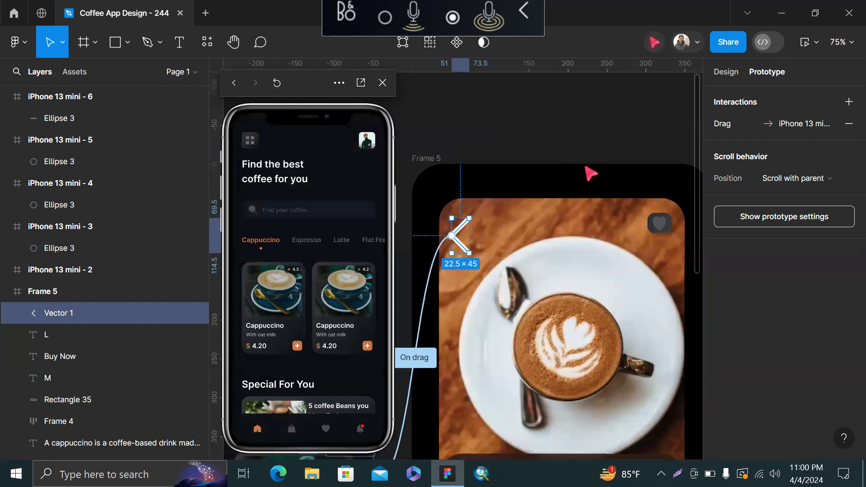
scroll(478, 178, "down", 3)
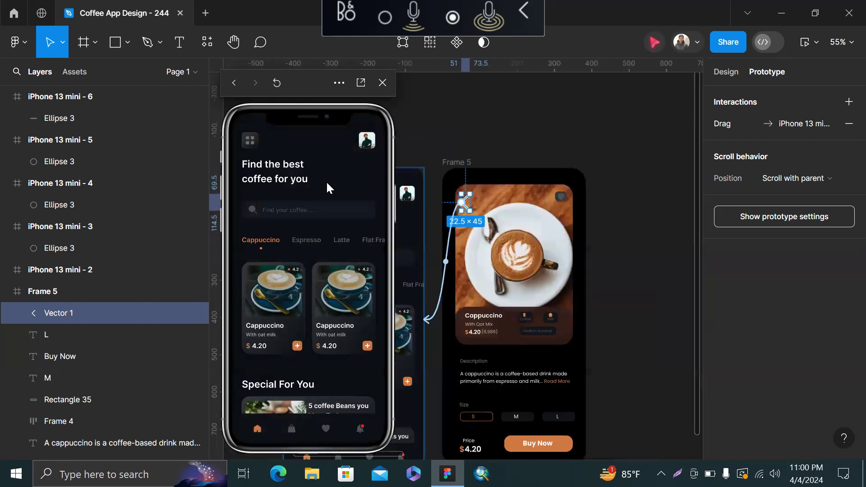
left_click(290, 428)
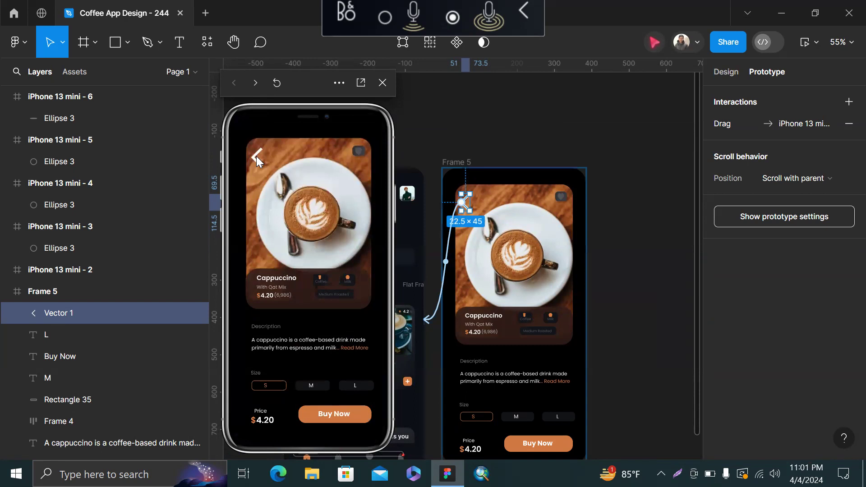
left_click_drag(255, 156, 284, 160)
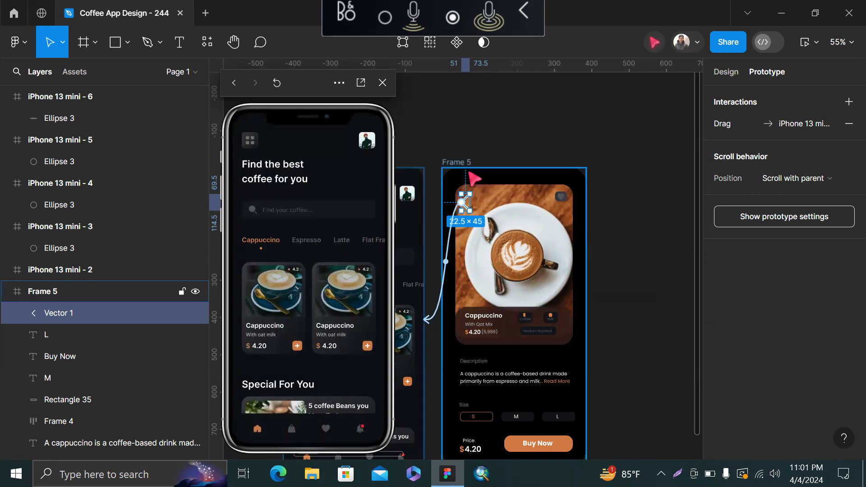
Deselect the back chevron and close the prototype preview.
left_click(643, 149)
scroll(644, 151, "left", 2)
scroll(644, 151, "down", 2)
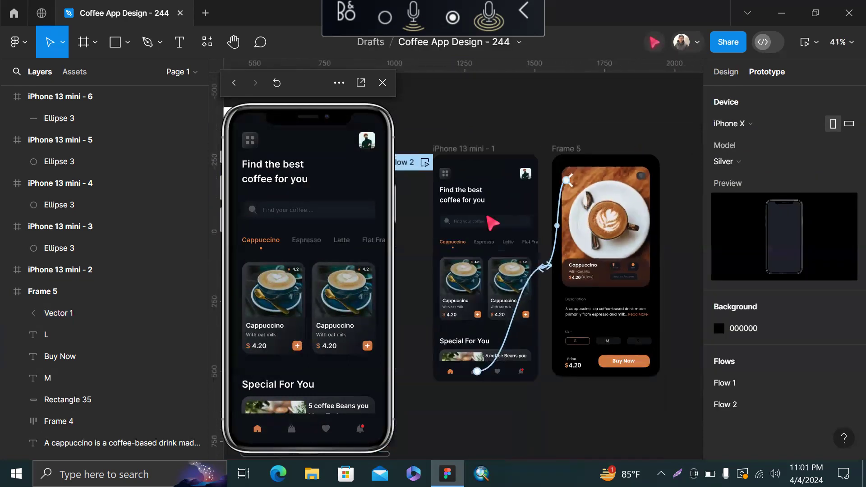
scroll(492, 221, "up", 2)
scroll(433, 225, "up", 2)
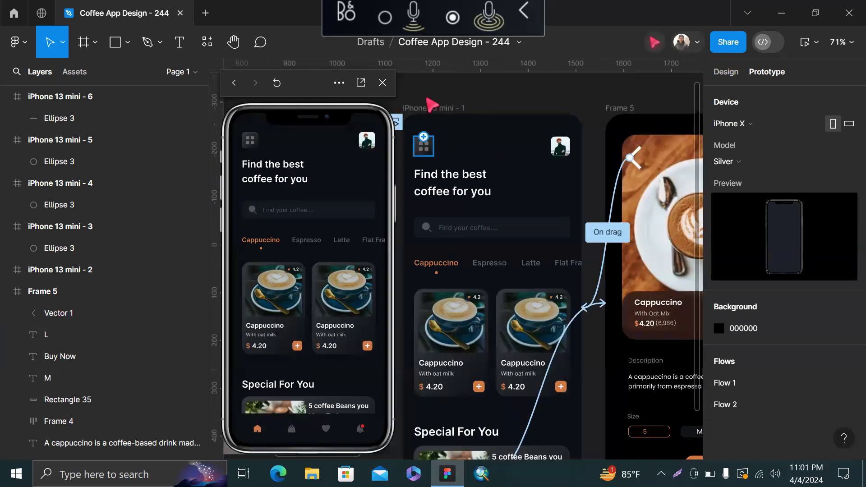
left_click(383, 84)
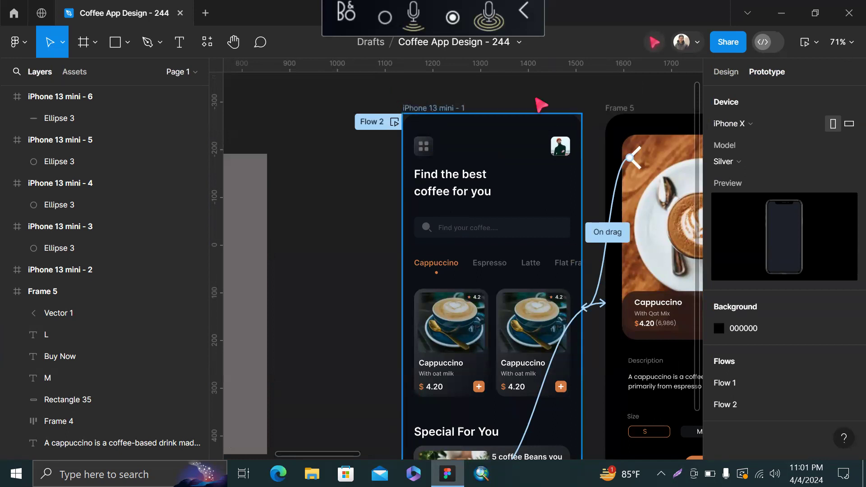
Duplicate the iPhone 13 mini - 1 frame below the original and show the copy's prototype connections.
left_click(728, 72)
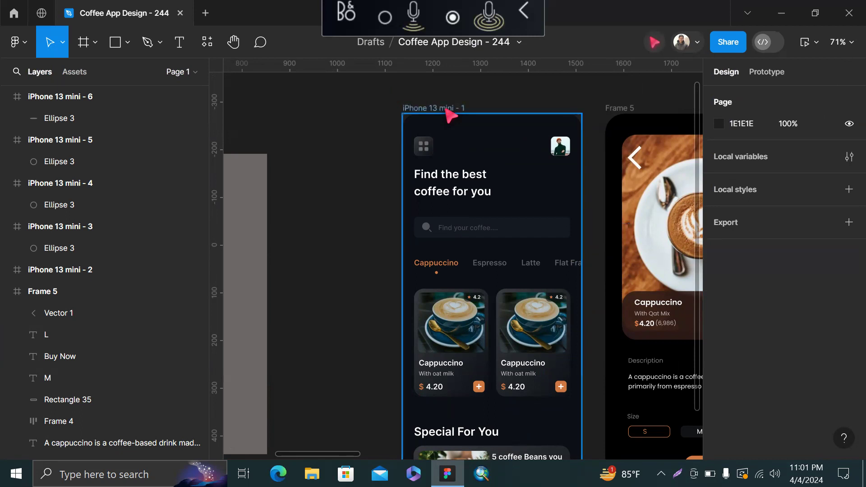
scroll(447, 110, "down", 5)
left_click(429, 105)
scroll(429, 104, "down", 2)
left_click_drag(438, 153, 429, 323)
left_click(757, 75)
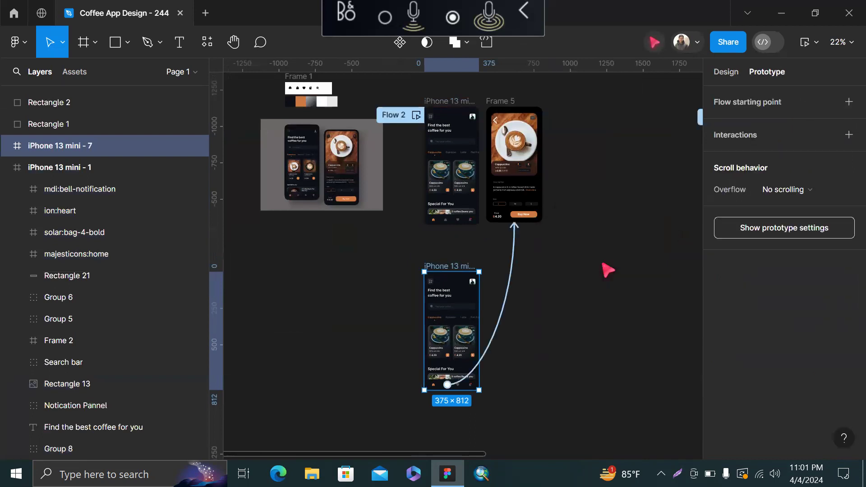
left_click(513, 315)
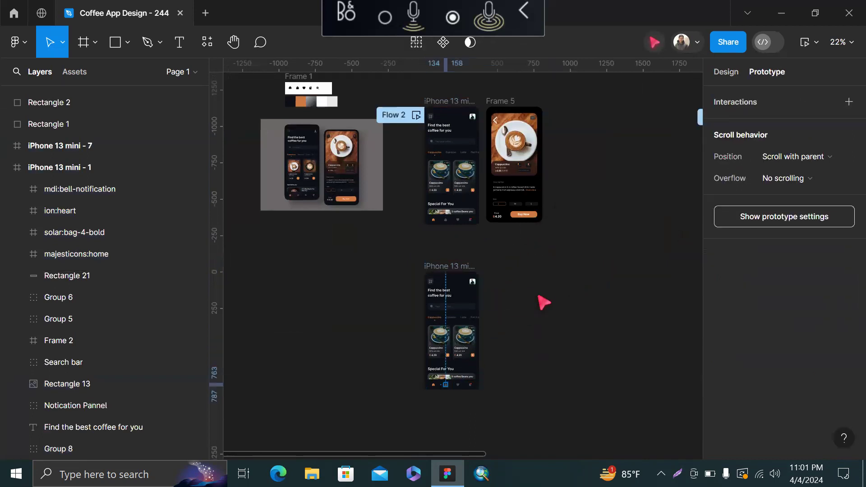
key("Escape")
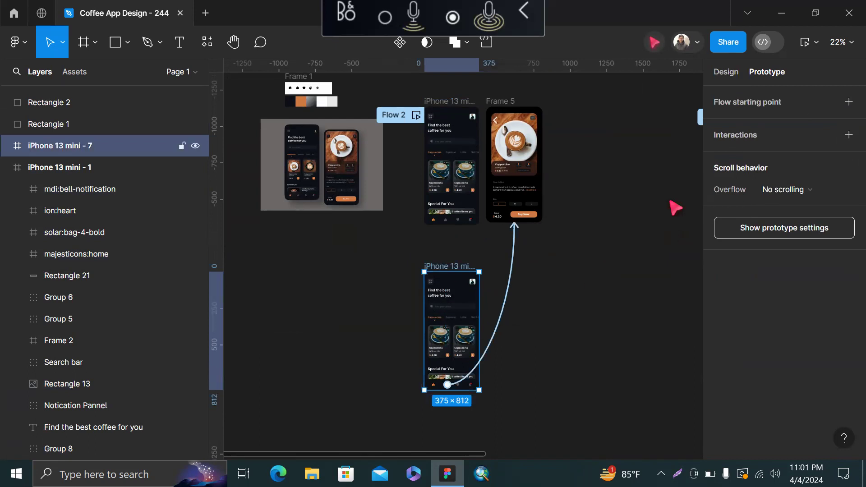
left_click(513, 280)
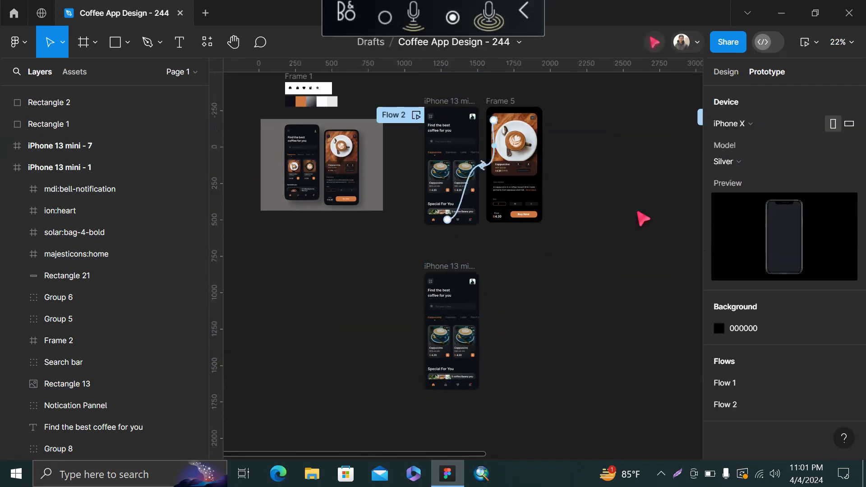
Remove the bag icon's link to Frame 5 from the duplicated home screen.
left_click(427, 263)
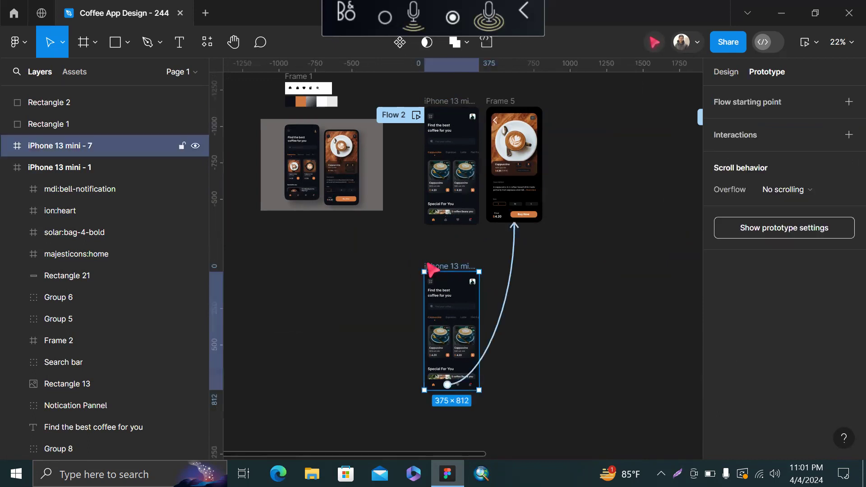
left_click_drag(515, 244, 532, 267)
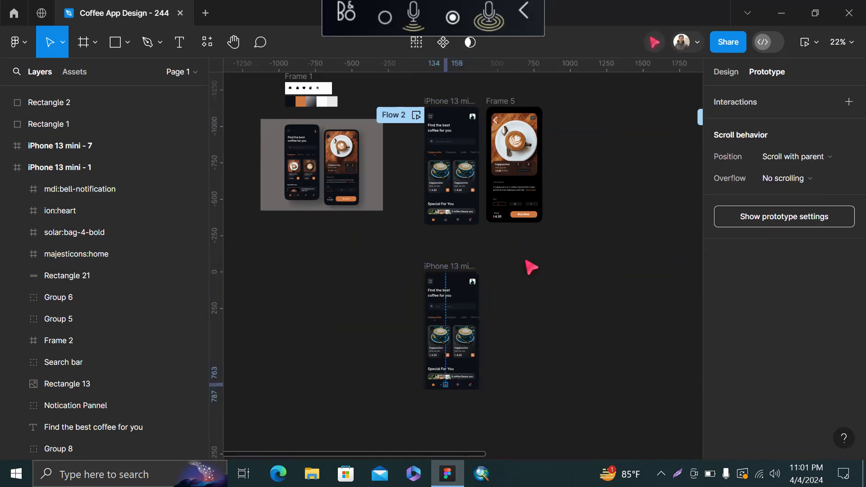
left_click(440, 270)
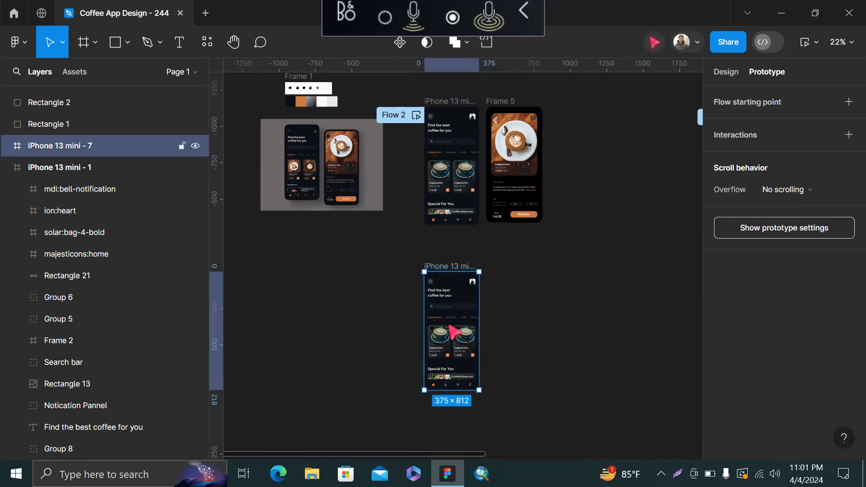
Draw a full-height rectangle, 249 × 812, from the top-left corner of the duplicated home screen iPhone 13 mini - 7.
scroll(441, 333, "up", 3)
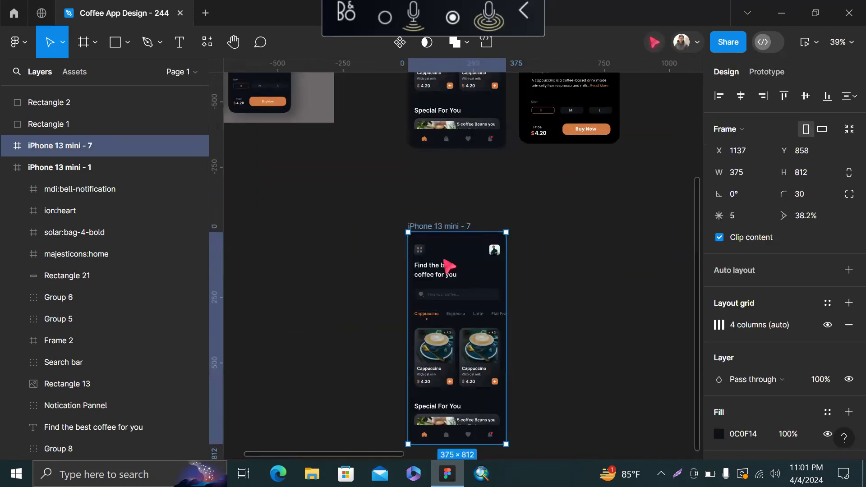
left_click(380, 294)
scroll(380, 294, "down", 3)
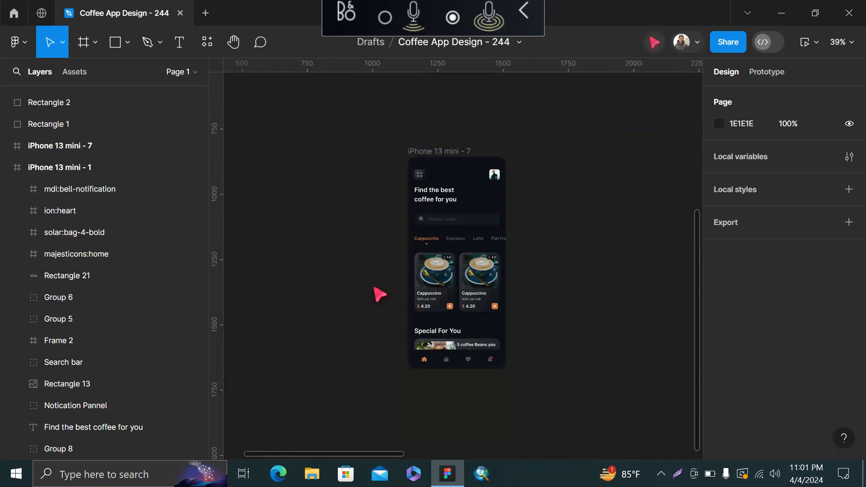
scroll(374, 287, "up", 4)
scroll(374, 288, "down", 3)
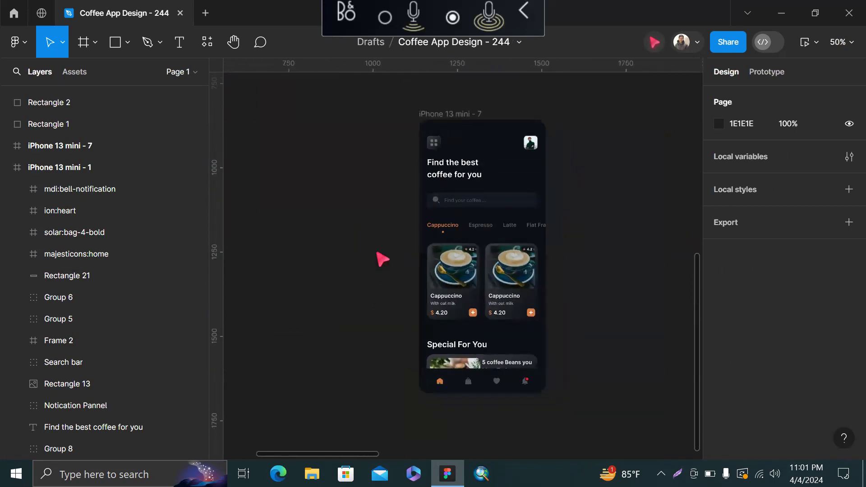
scroll(374, 250, "up", 4)
key("r")
scroll(372, 249, "down", 3)
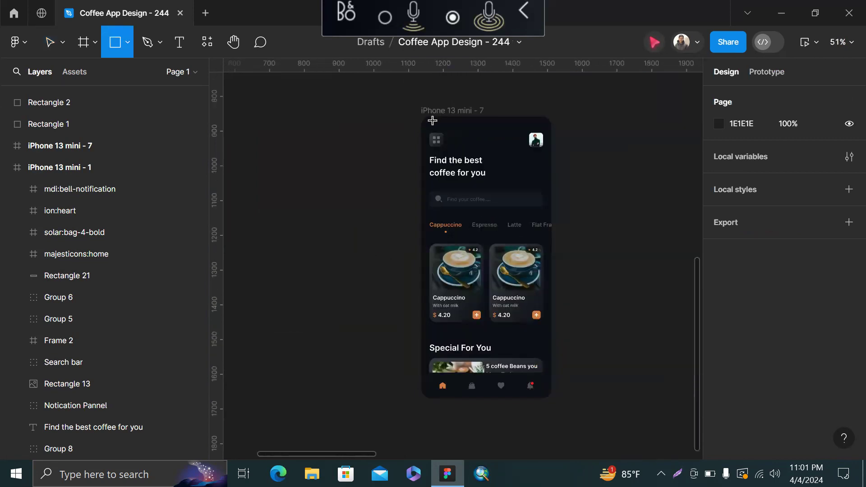
mouse_move(421, 117)
left_mouse_down()
mouse_move(673, 368)
mouse_move(489, 421)
mouse_move(508, 418)
mouse_move(508, 395)
left_mouse_up()
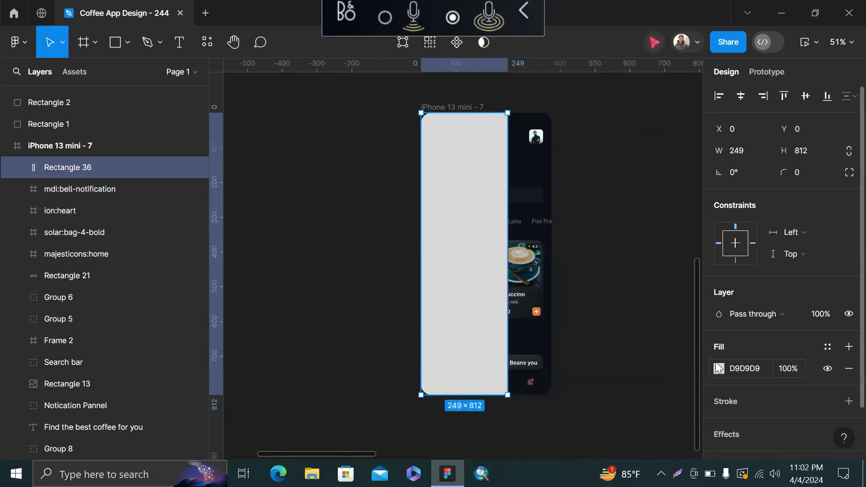
Set the new rectangle's fill to white (FFFFFF) and open its shape for vector editing.
left_click(718, 368)
left_click(570, 125)
left_click(542, 114)
left_click(690, 72)
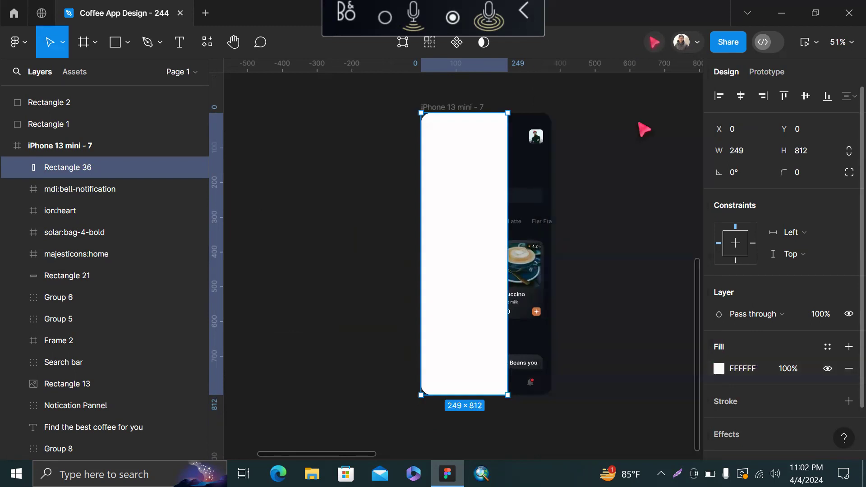
double_click(506, 230)
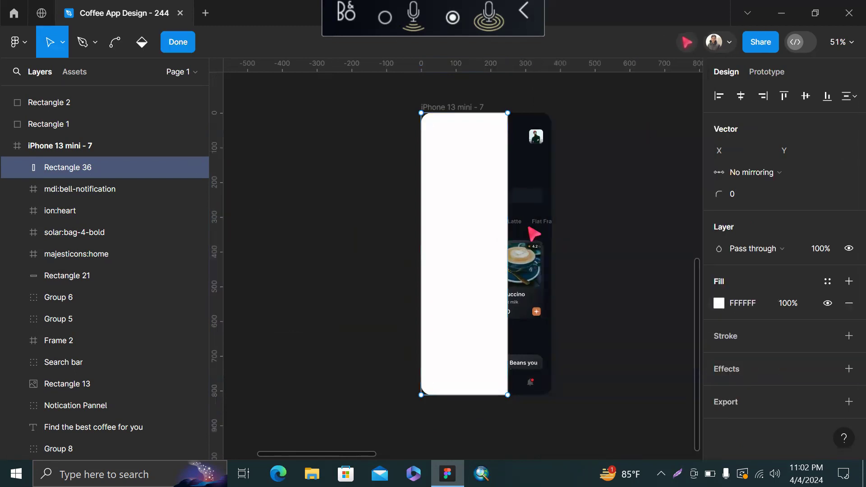
Leave vector editing and widen the white rectangle to 373 × 812 so it covers the duplicated home screen.
key("Escape")
left_click_drag(508, 223, 551, 223)
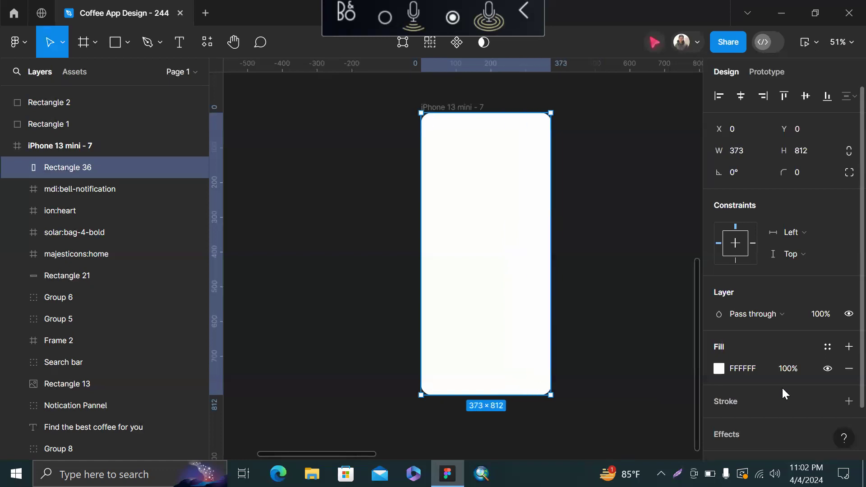
Add a 1x PNG export setting to the white rectangle.
left_click(720, 368)
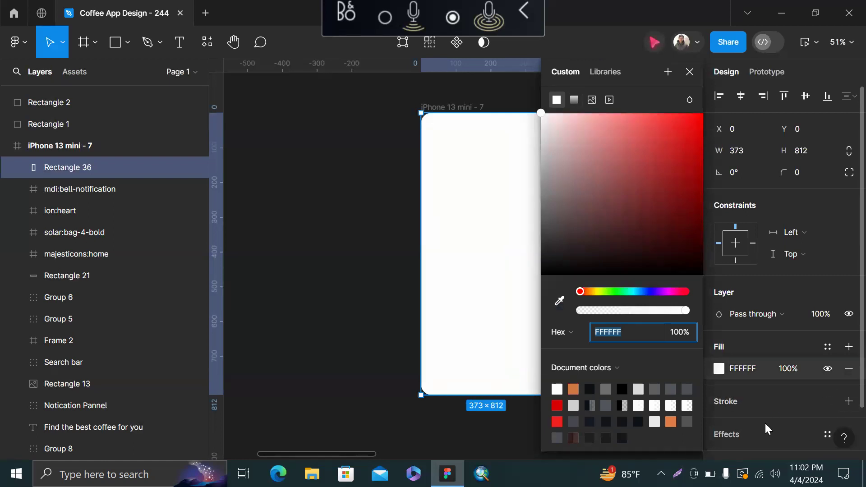
scroll(766, 426, "down", 2)
left_click(848, 408)
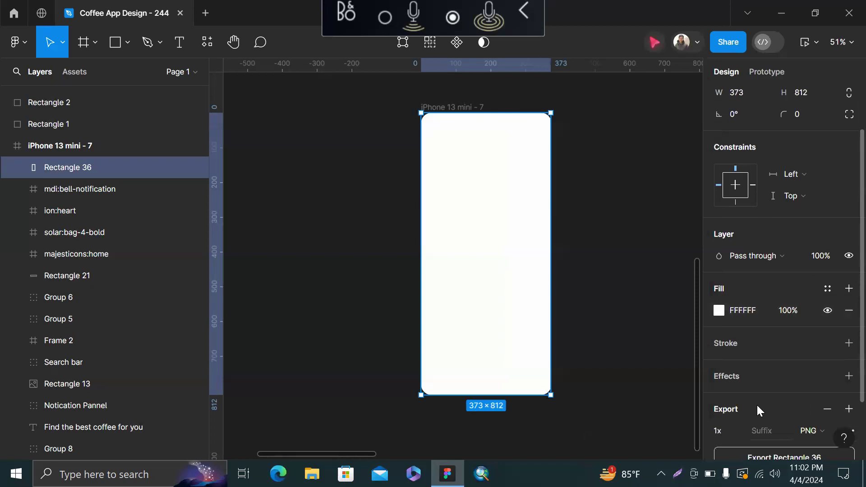
Add an effect to the white rectangle and change its type to Layer blur.
scroll(782, 428, "down", 2)
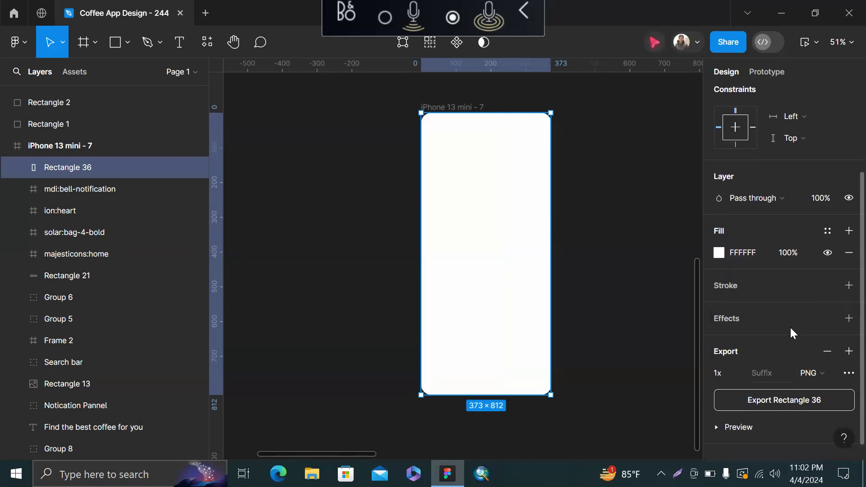
left_click(848, 319)
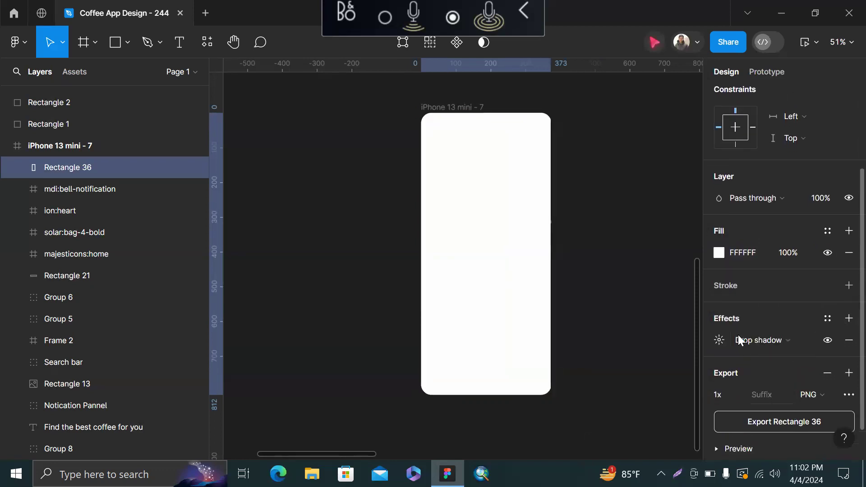
left_click(752, 339)
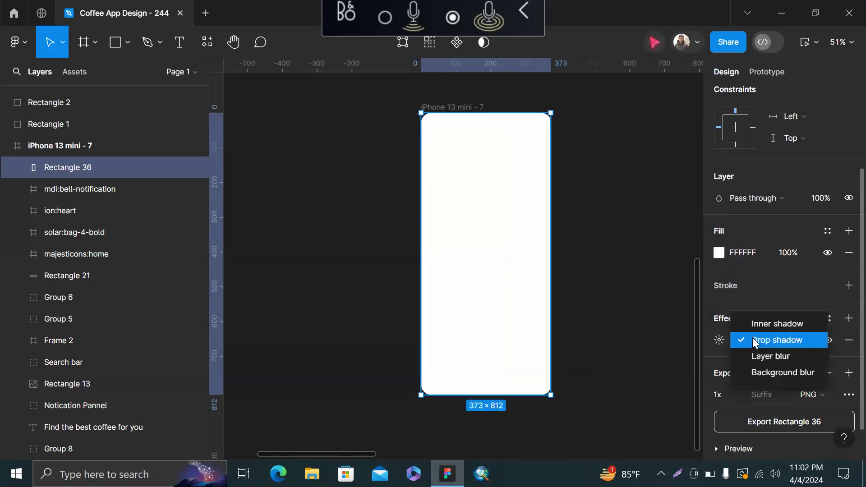
left_click(763, 362)
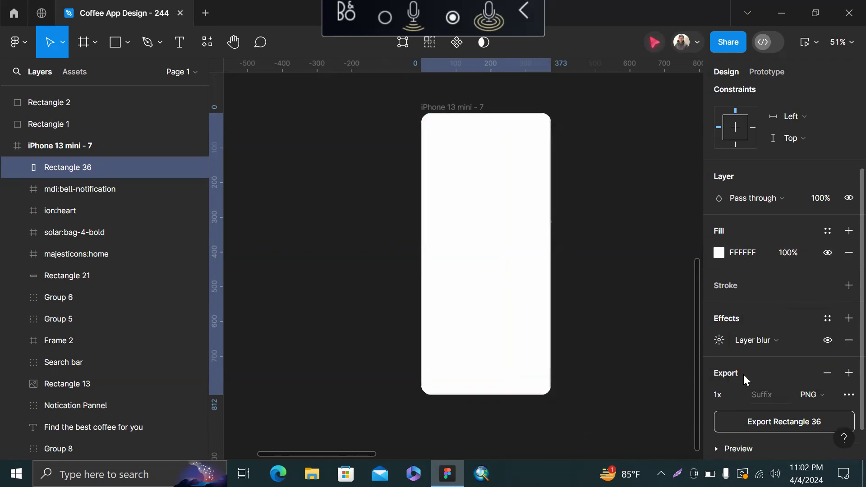
Try a layer blur amount of 2000 on the white rectangle, and remove the effect.
left_click(725, 344)
left_click(610, 379)
type("200")
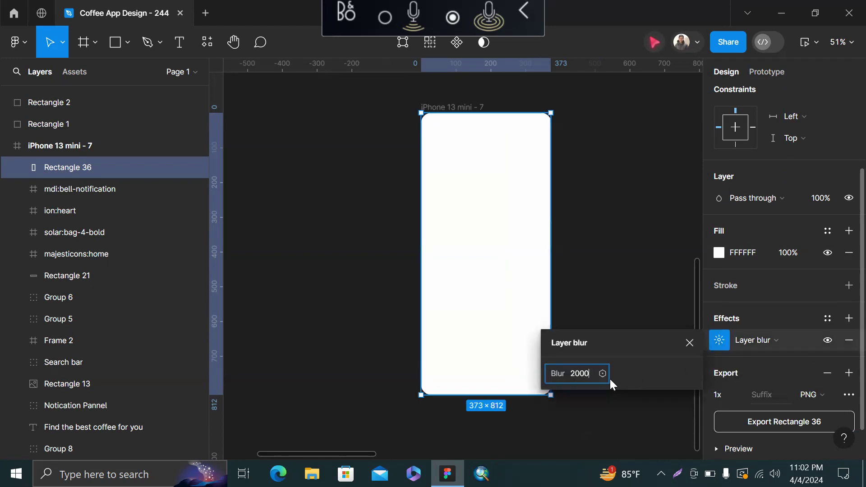
type("0")
key("Return")
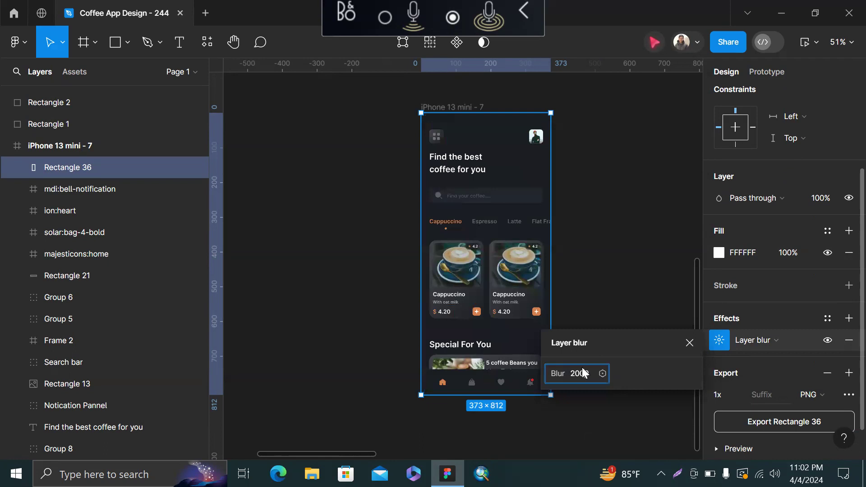
key("Return")
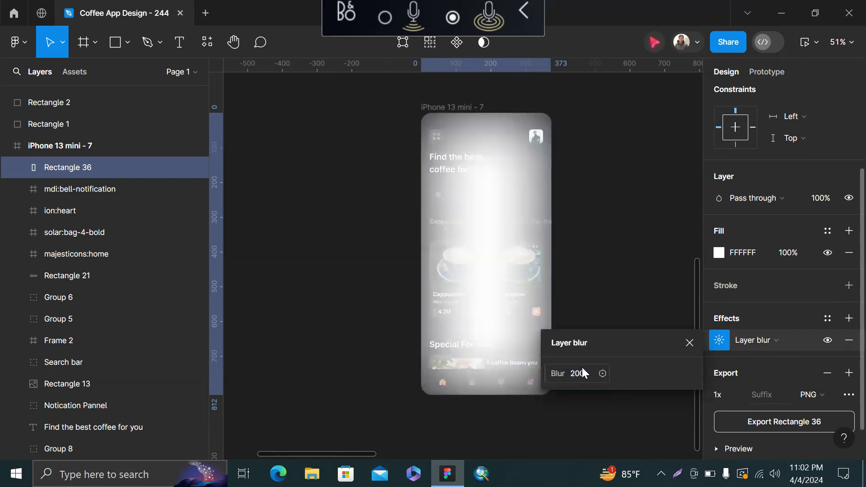
left_click(845, 344)
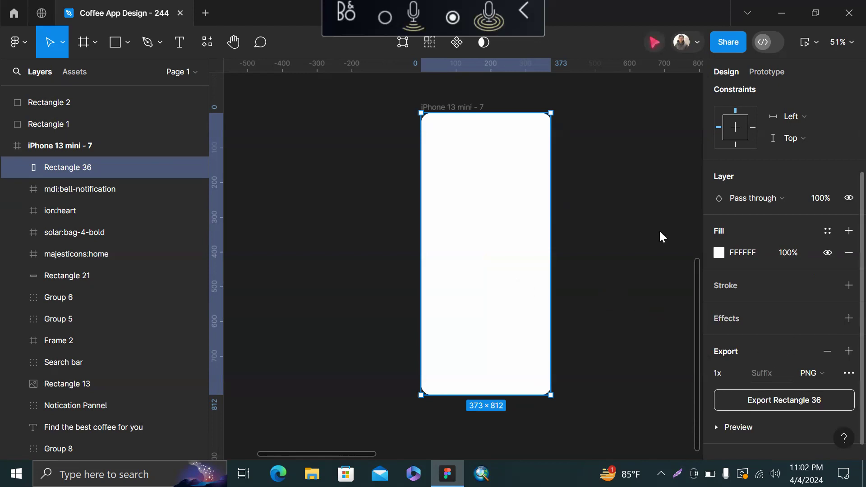
Add a drop shadow effect to the white rectangle, keeping that effect type.
left_click(847, 313)
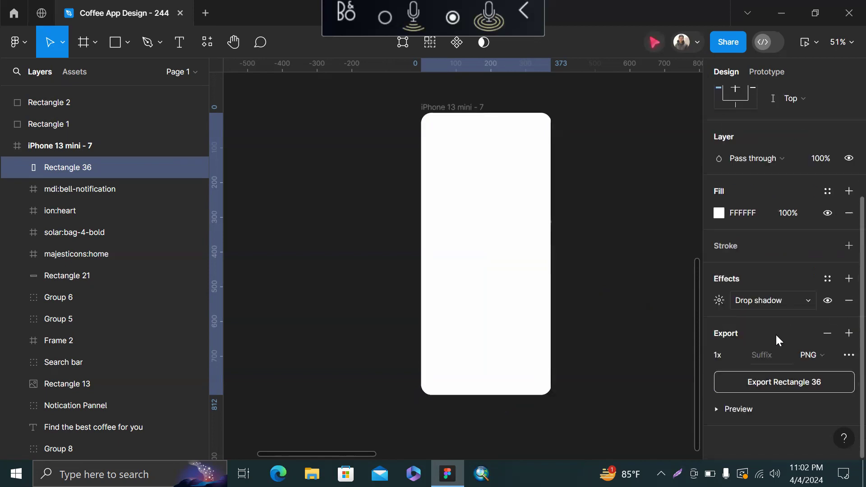
left_click(765, 302)
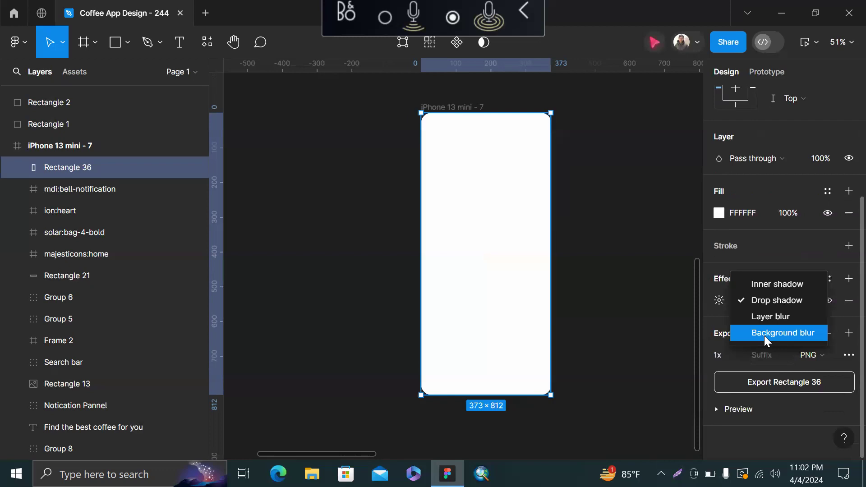
key("Escape")
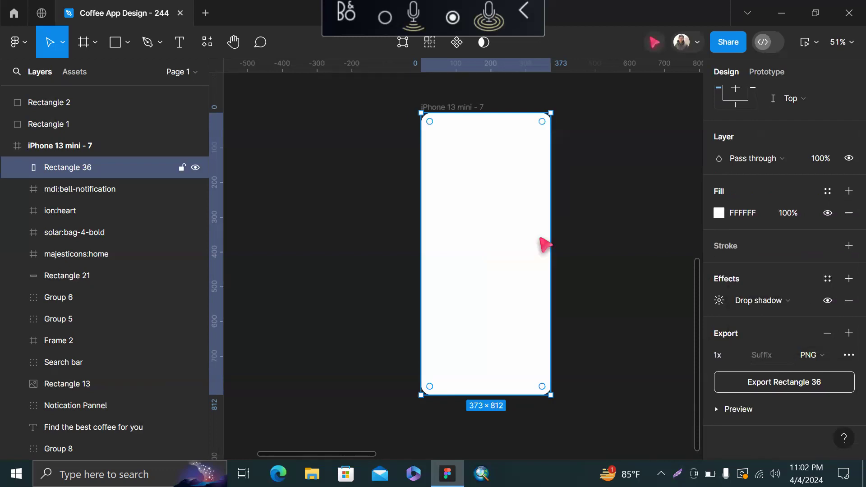
Narrow the white rectangle covering the phone frame to about 180 px wide, keeping its full height.
key("Delete")
key("ctrl+z")
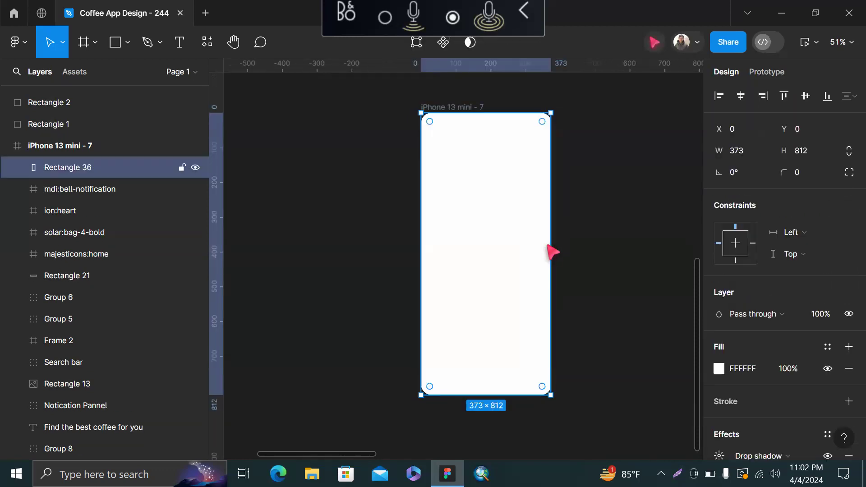
left_click_drag(484, 242, 483, 242)
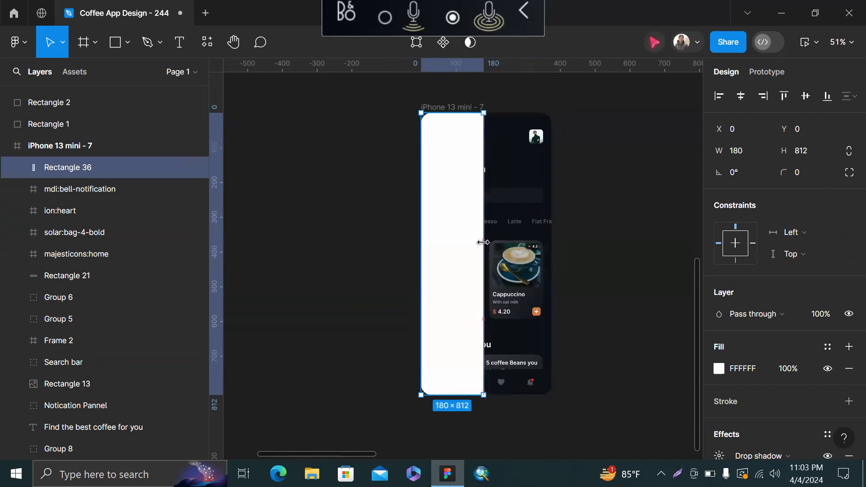
Change the white rectangle's drop shadow to a background blur and set its blur to about 13.5.
scroll(804, 347, "down", 2)
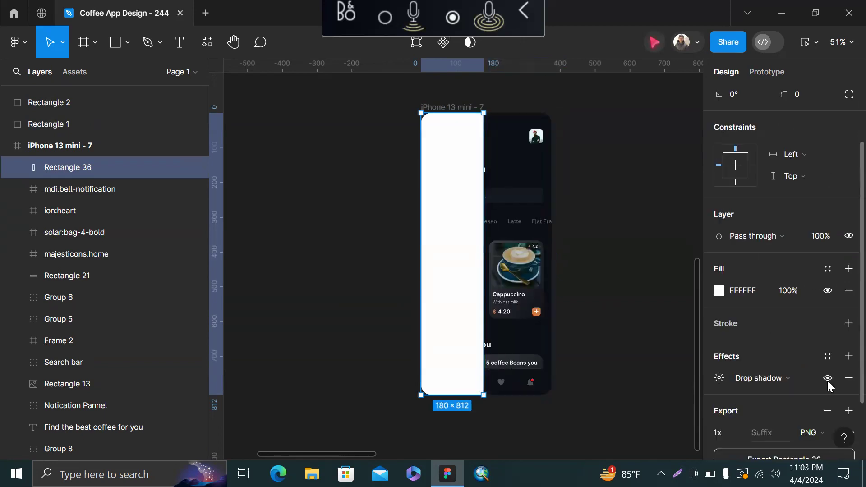
left_click(745, 377)
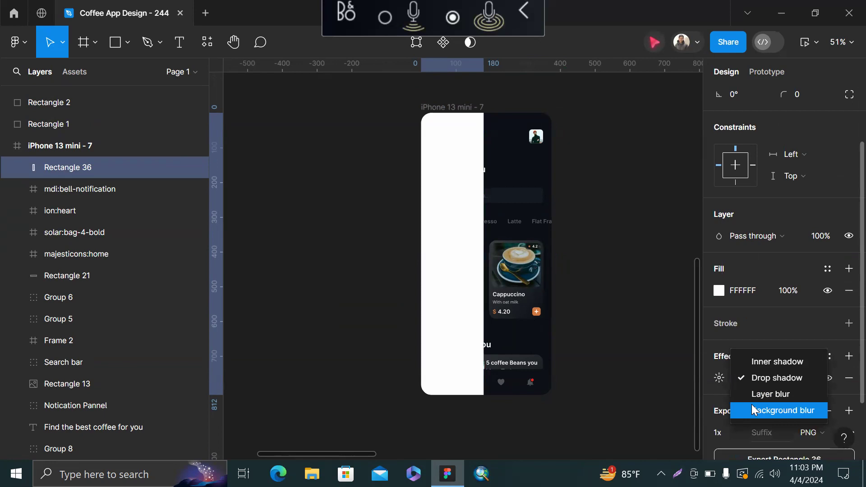
left_click(751, 410)
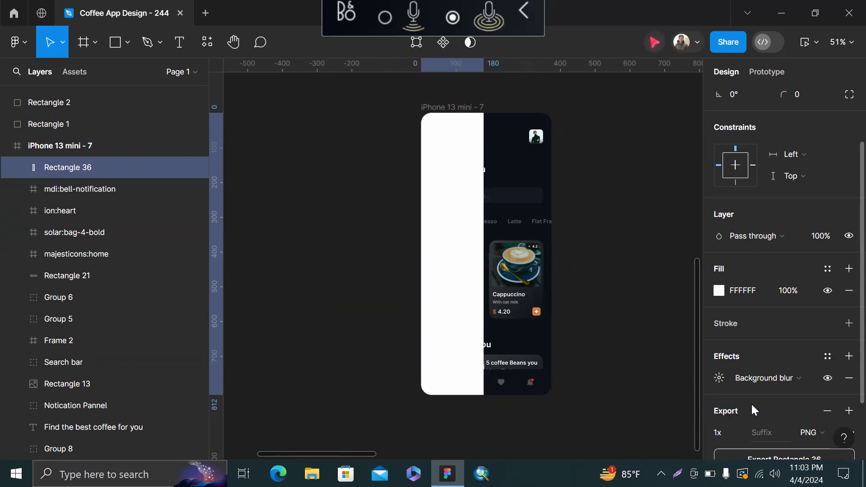
left_click(718, 378)
left_click_drag(559, 409, 690, 426)
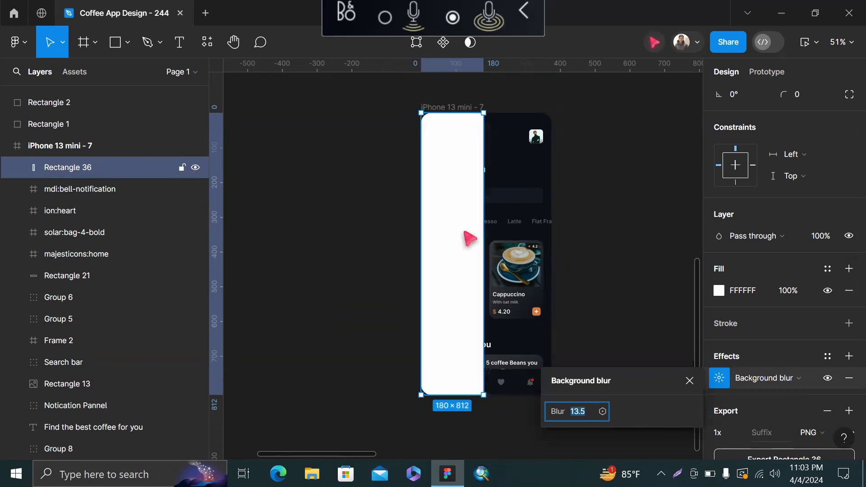
Reselect the white rectangle and remove its background blur effect.
scroll(541, 168, "up", 5)
left_click(542, 169)
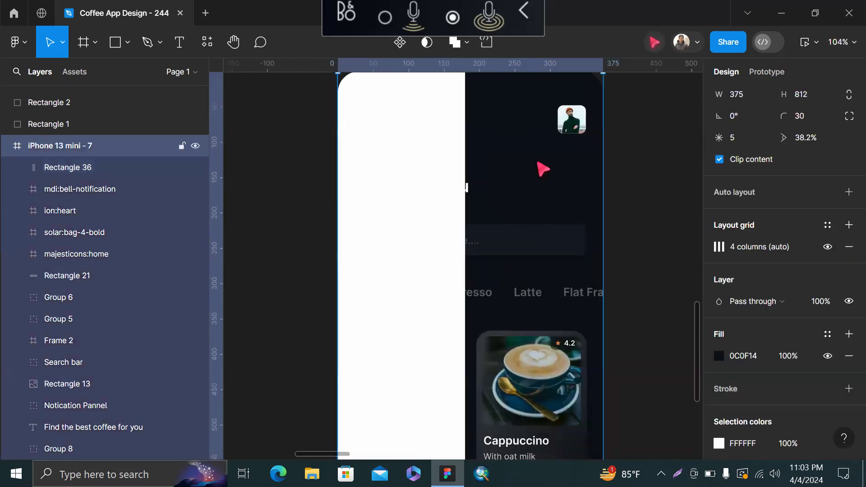
scroll(794, 370, "down", 3)
key("ctrl+z")
scroll(550, 283, "down", 5)
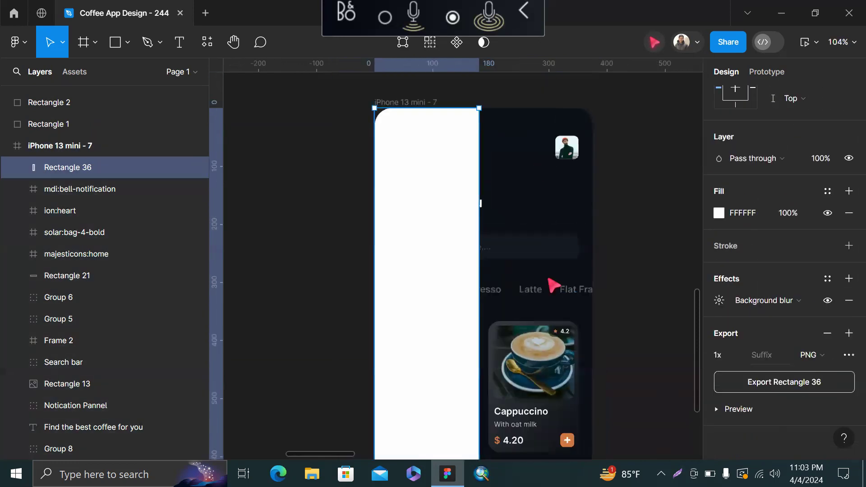
left_click(848, 300)
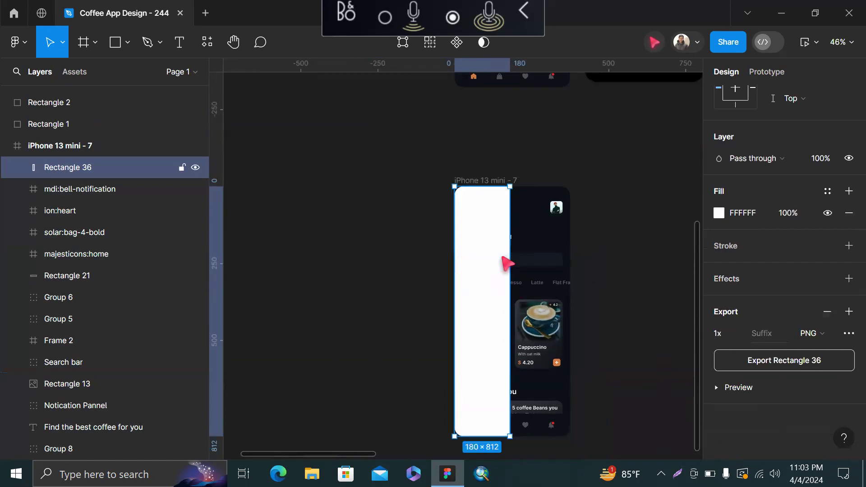
Widen the white rectangle to about 218 px, keeping it against the left edge of the phone frame.
scroll(506, 263, "up", 2)
left_click_drag(511, 269, 434, 193)
scroll(526, 264, "down", 5)
scroll(522, 261, "up", 6)
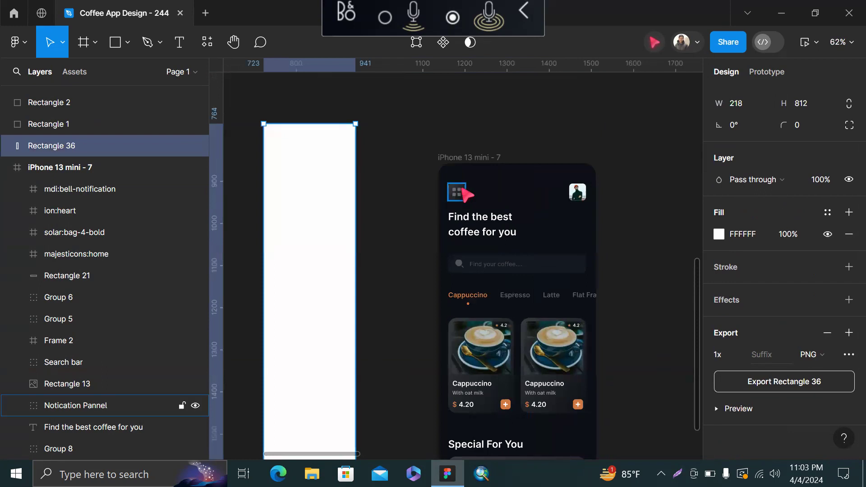
scroll(461, 187, "down", 5)
key("ctrl+z")
scroll(475, 244, "up", 5)
mouse_move(482, 251)
left_mouse_down()
mouse_move(377, 251)
mouse_move(465, 259)
mouse_move(487, 247)
mouse_move(474, 249)
left_mouse_up()
scroll(726, 122, "up", 2)
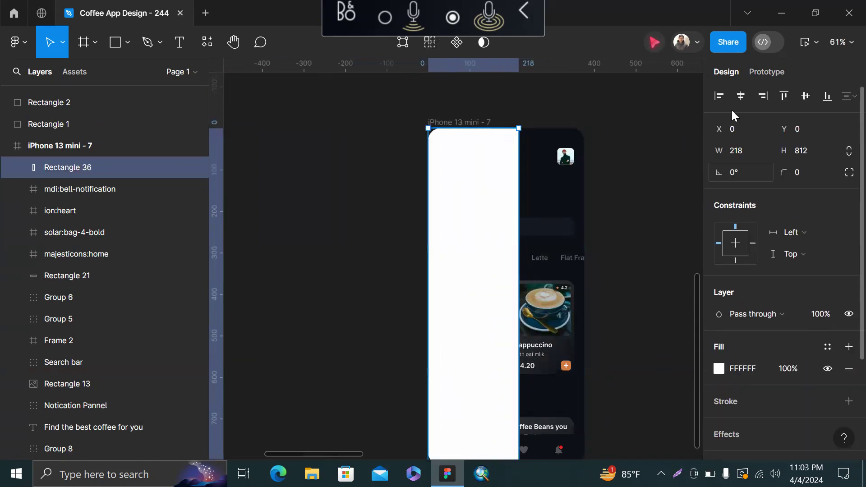
Change the white side panel rectangle's fill to a solid dark grey and deselect it.
scroll(586, 147, "down", 3)
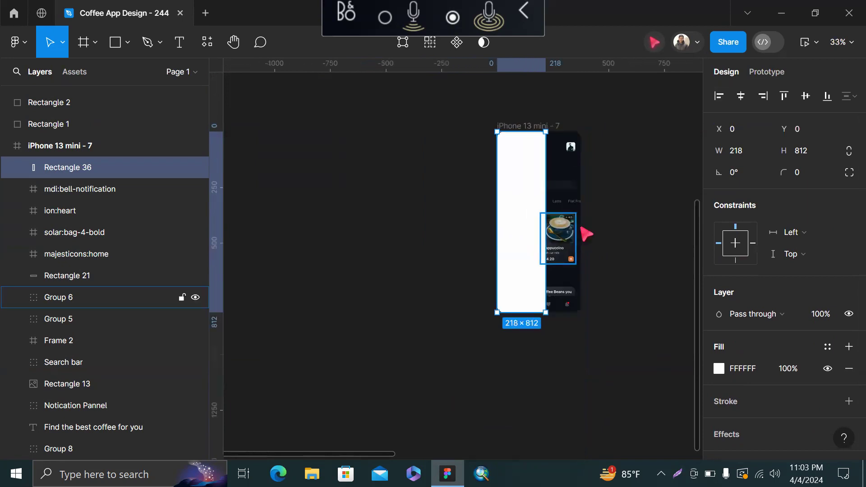
scroll(520, 173, "up", 2)
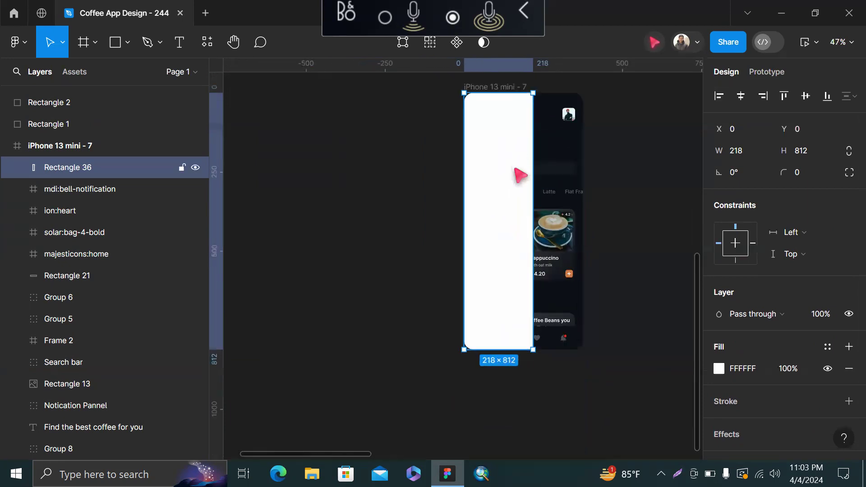
scroll(528, 185, "up", 2)
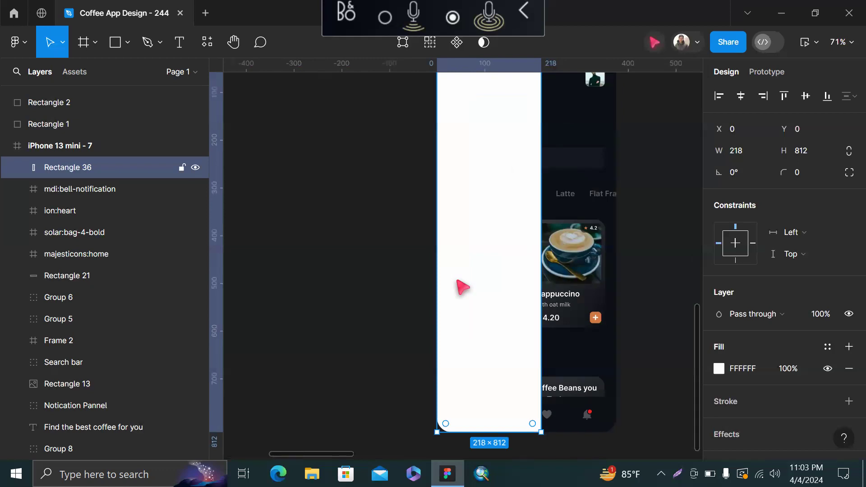
left_click(719, 368)
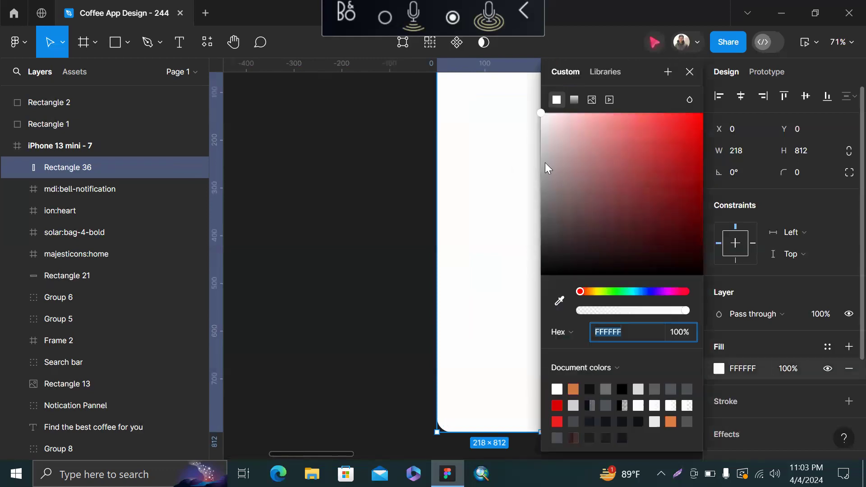
left_click_drag(547, 224, 524, 229)
left_click(344, 244)
scroll(350, 243, "down", 3)
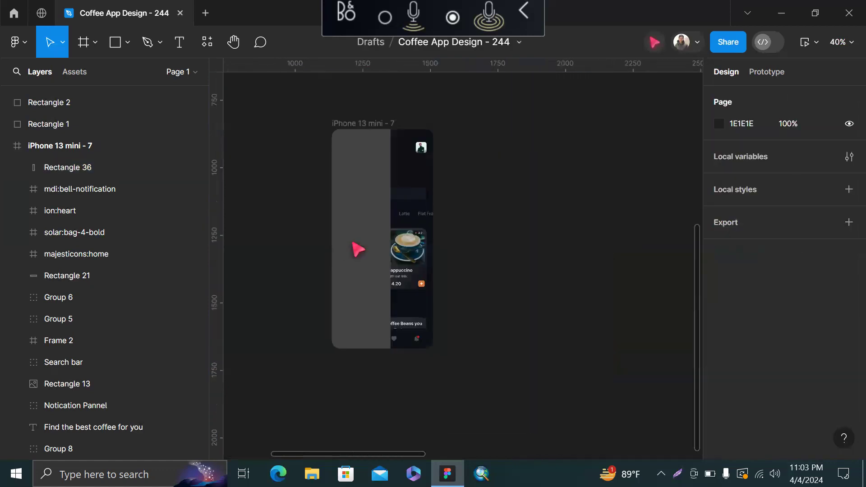
Draw a new rectangle of about 373 × 812 px covering the iPhone 13 mini - 7 frame.
scroll(495, 212, "up", 3)
key("r")
scroll(297, 149, "down", 2)
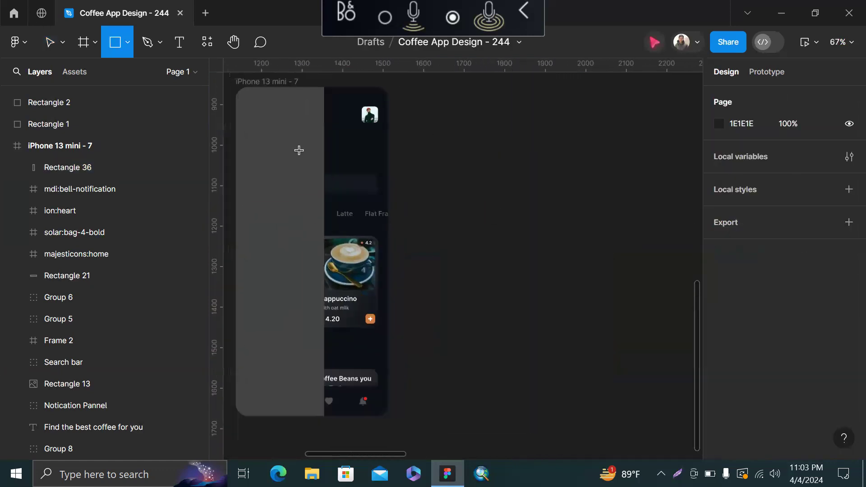
mouse_move(247, 98)
left_mouse_down()
mouse_move(349, 332)
mouse_move(367, 402)
mouse_move(371, 369)
left_mouse_up()
Try to send the new full-frame rectangle to the back of the phone frame's layers, and undo it.
right_click(350, 288)
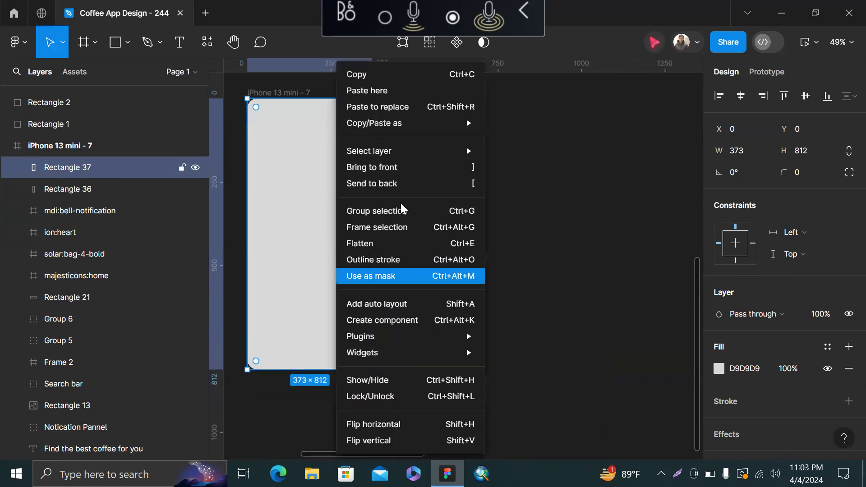
left_click(409, 184)
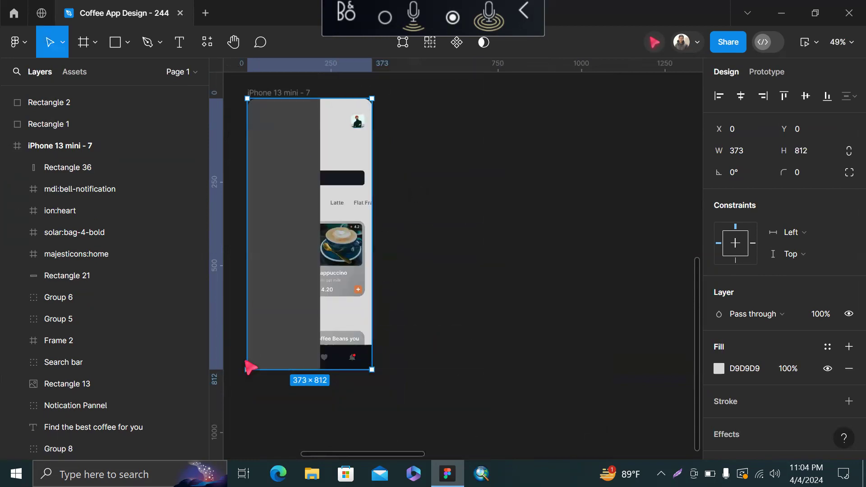
key("ctrl+z")
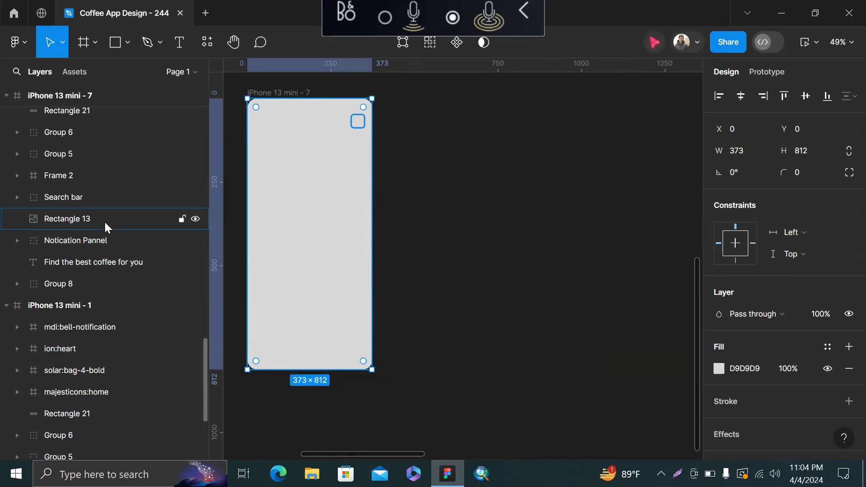
Move Rectangle 37 directly below Rectangle 36 in the layer order of the iPhone 13 mini - 7 frame.
scroll(107, 226, "up", 3)
left_click(294, 93)
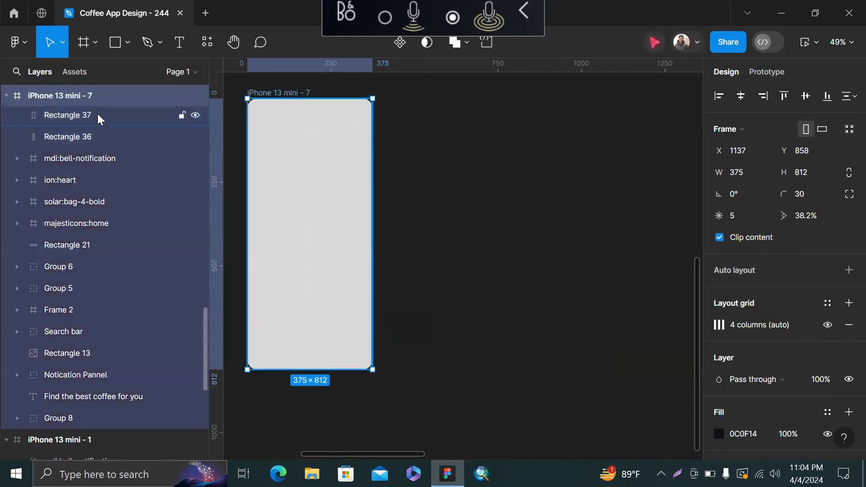
left_click_drag(97, 113, 92, 144)
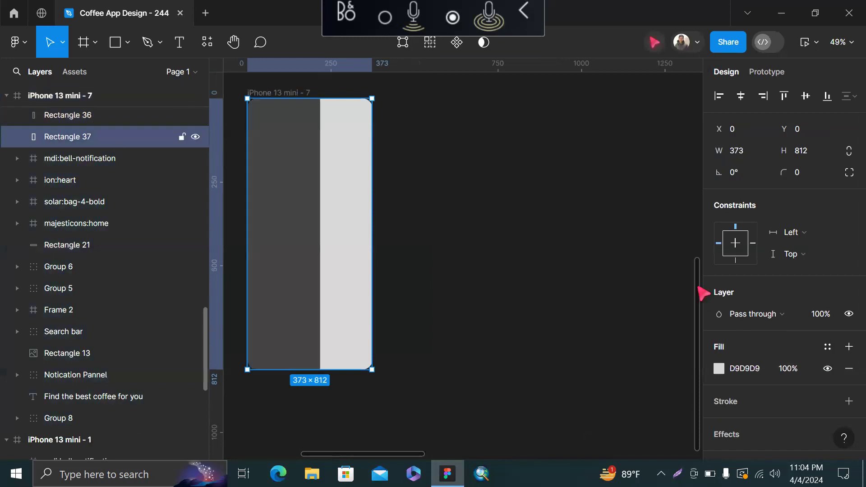
Set Rectangle 37's fill to dark grey 212121 and widen it to 375 px to match the phone frame.
left_click(720, 366)
left_click_drag(559, 250, 544, 254)
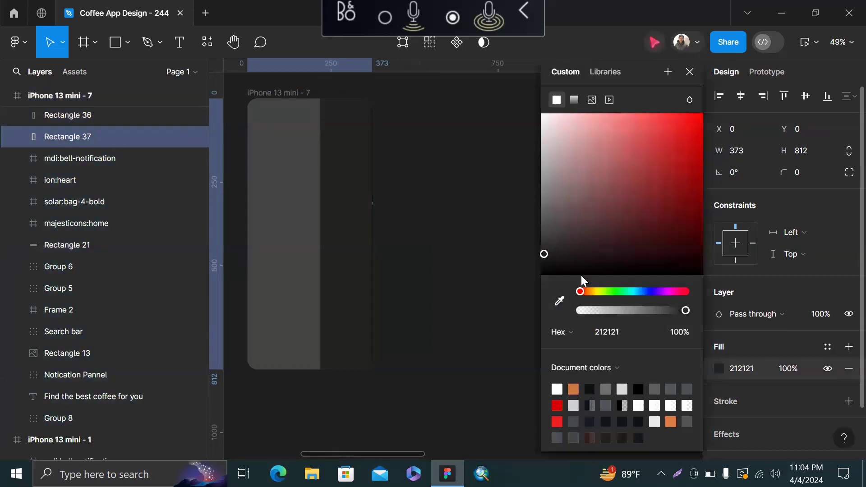
scroll(419, 271, "up", 5)
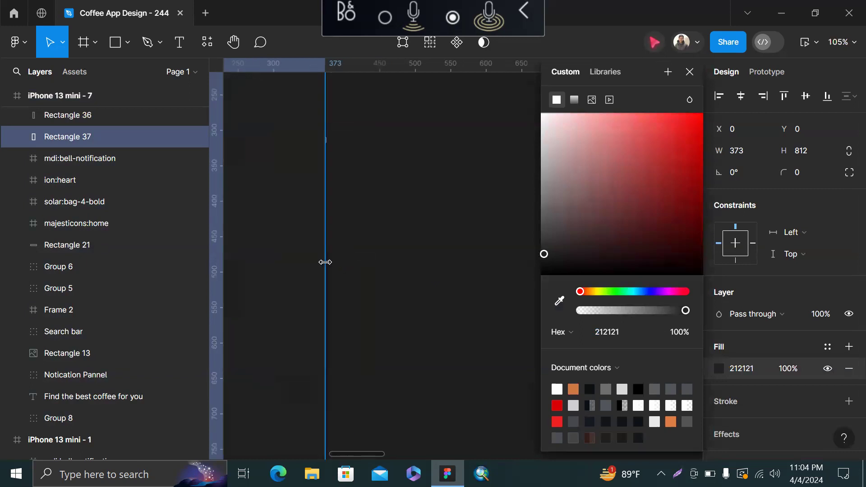
left_click_drag(328, 265, 328, 265)
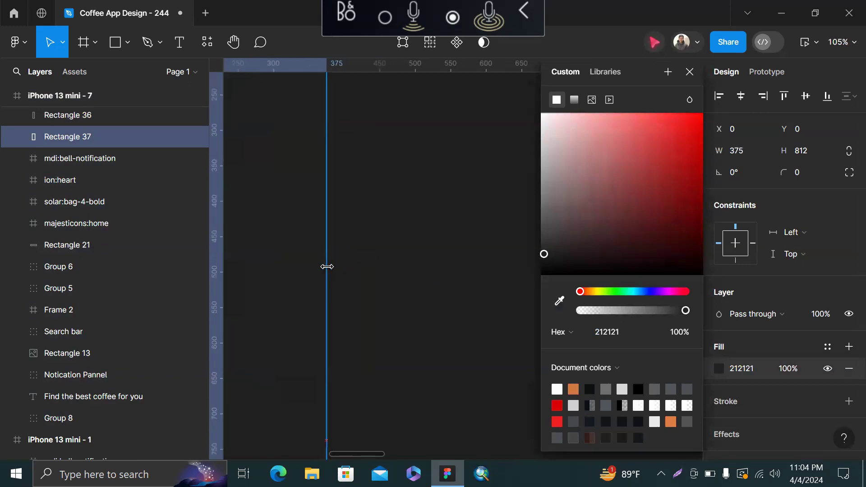
scroll(848, 374, "down", 2)
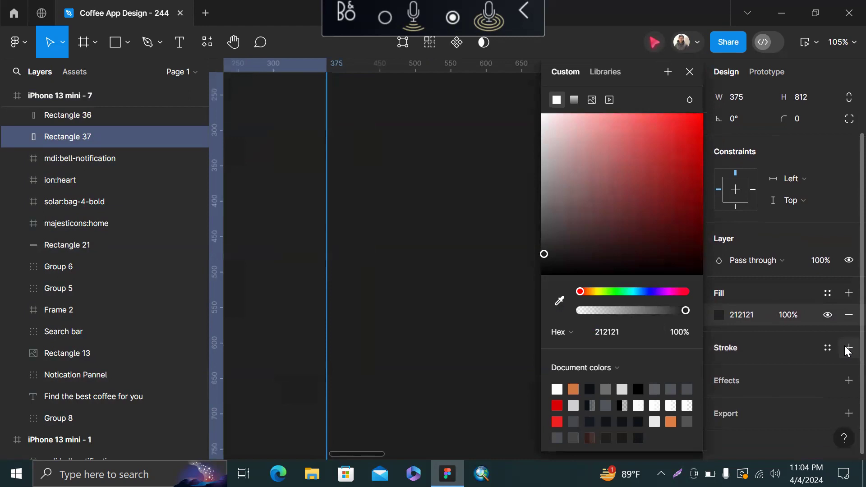
left_click(848, 347)
scroll(739, 372, "down", 1)
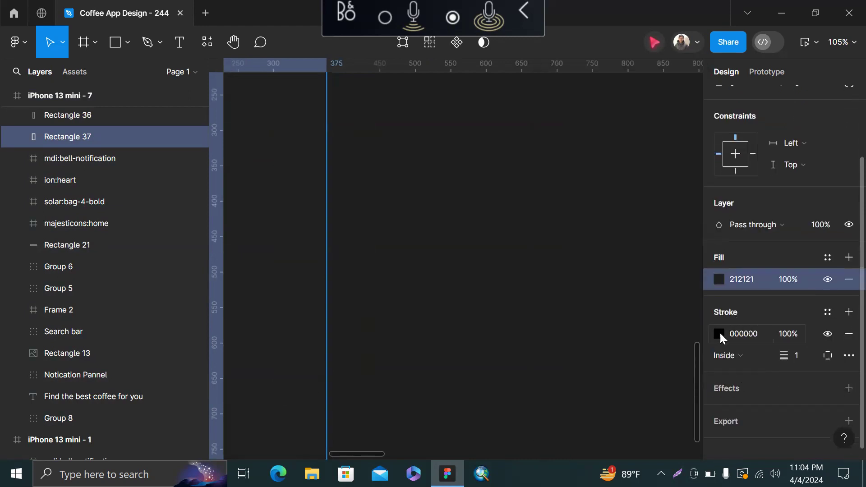
scroll(724, 335, "down", 1)
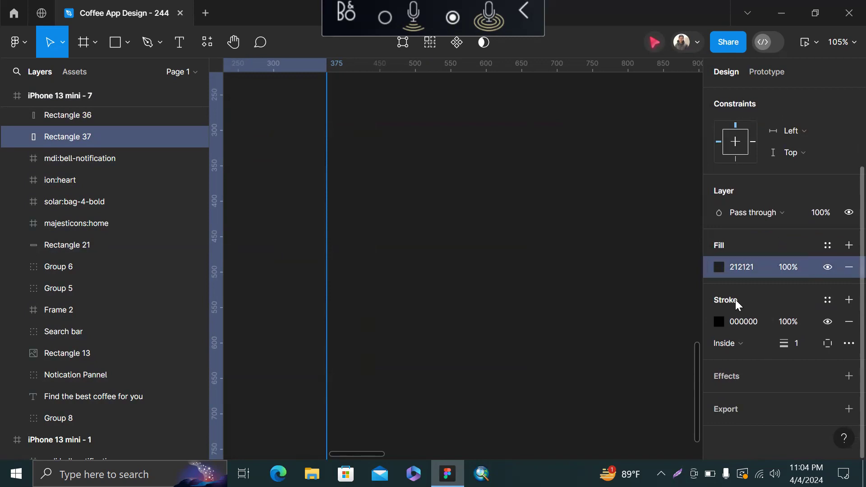
left_click(849, 321)
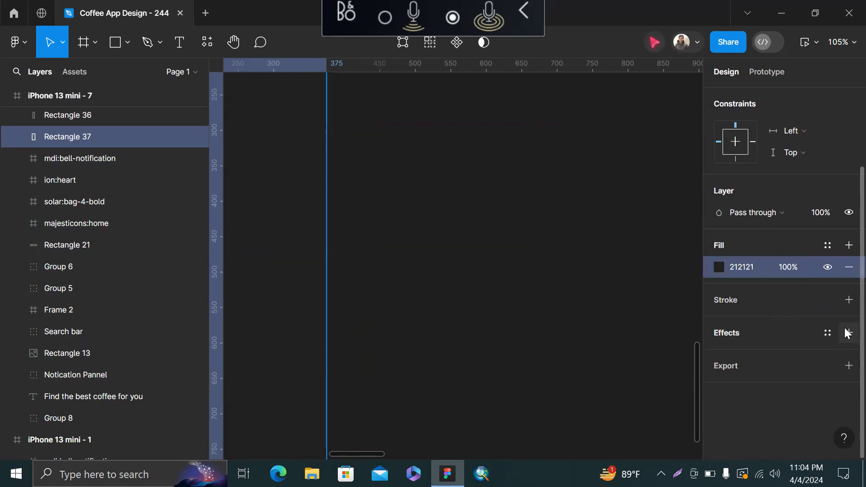
Add a layer blur effect to Rectangle 37 and set its blur to 500.
left_click(849, 333)
left_click(760, 356)
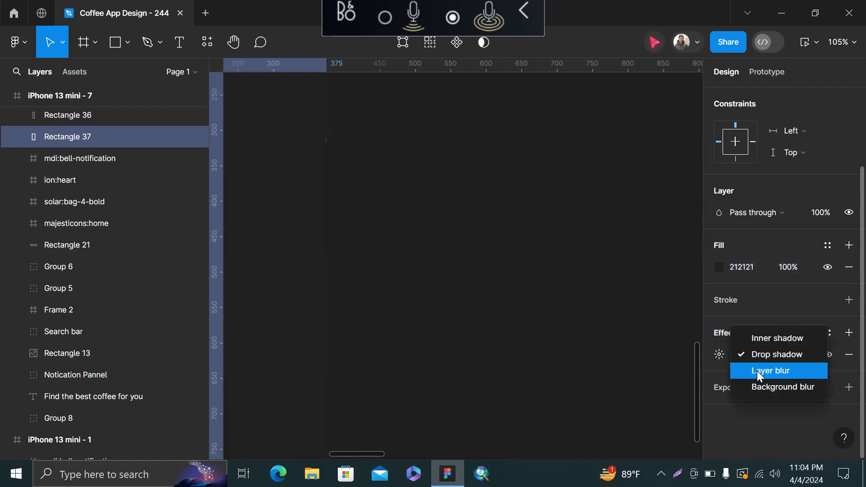
left_click(756, 371)
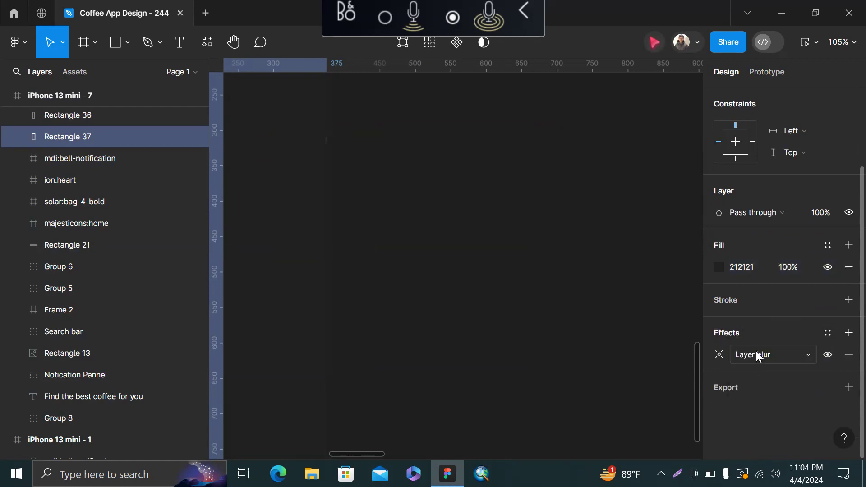
left_click(721, 355)
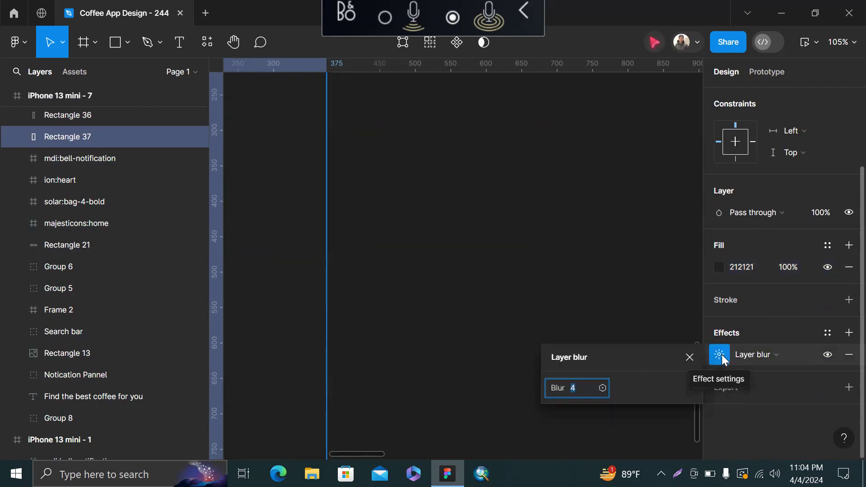
type("500")
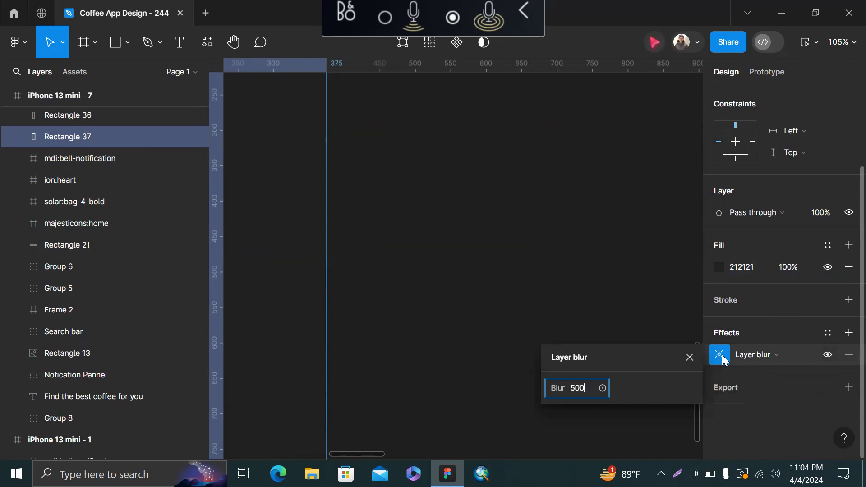
key("Return")
scroll(429, 118, "down", 5)
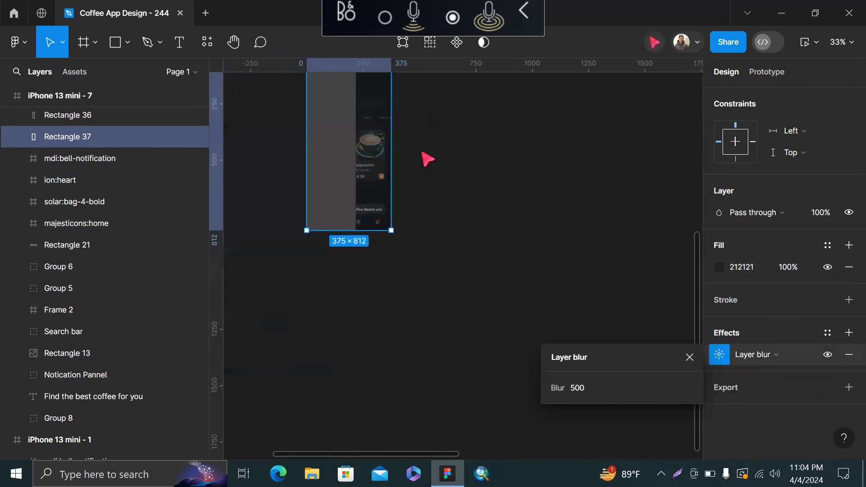
Set Rectangle 37's layer blur to 300.
left_click(589, 396)
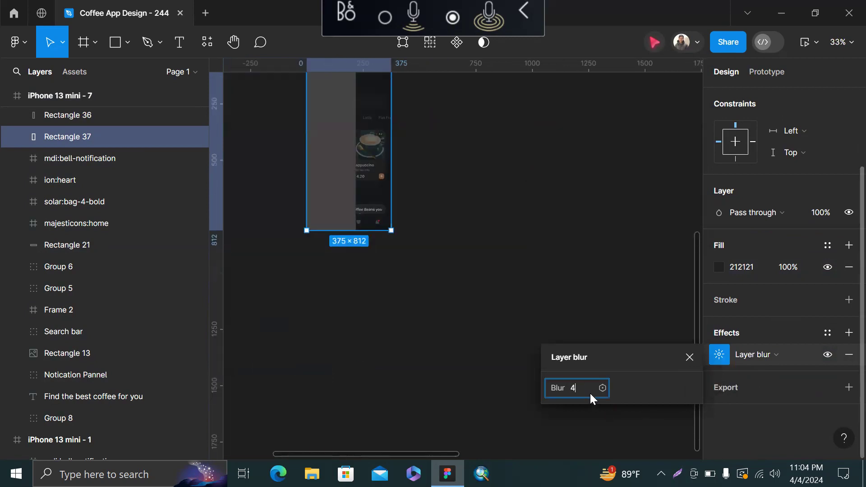
key("Return")
left_click(590, 394)
type("300")
key("Return")
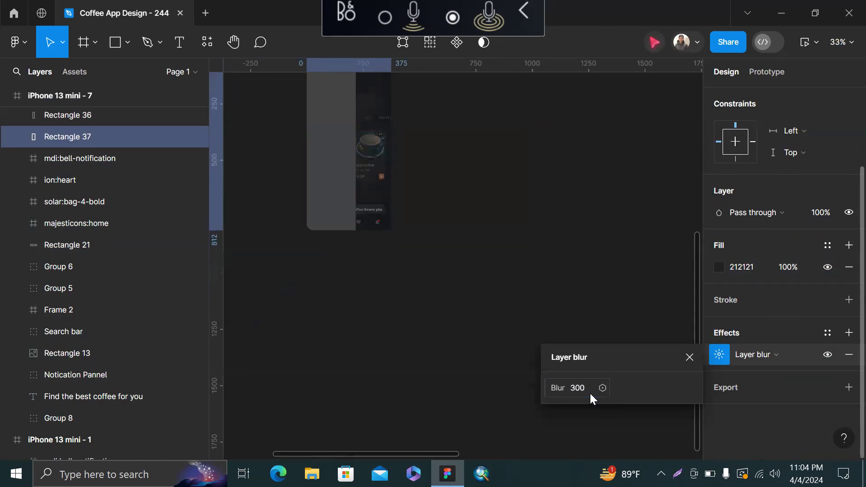
left_click(420, 158)
scroll(454, 246, "up", 2)
scroll(431, 249, "up", 5)
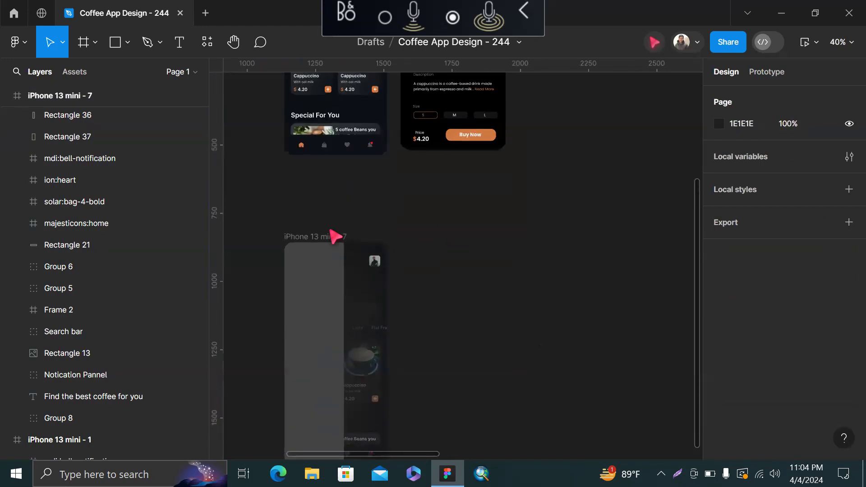
Move Rectangle 36 and Rectangle 37 together out of the iPhone 13 mini - 7 frame, past its left edge to X -375.
left_click(332, 272)
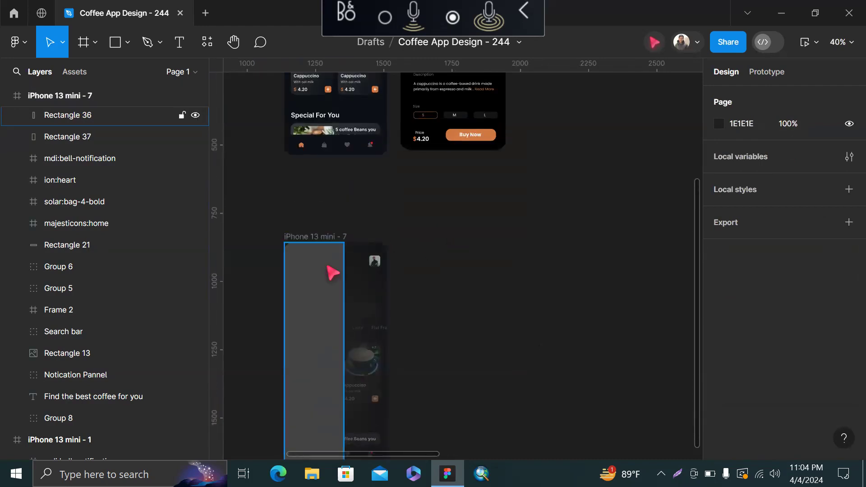
left_click(86, 138, "shift")
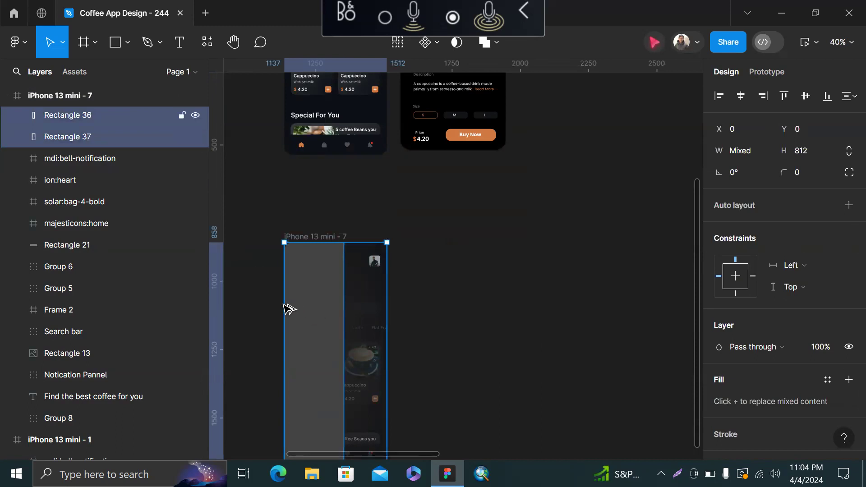
left_click(328, 332)
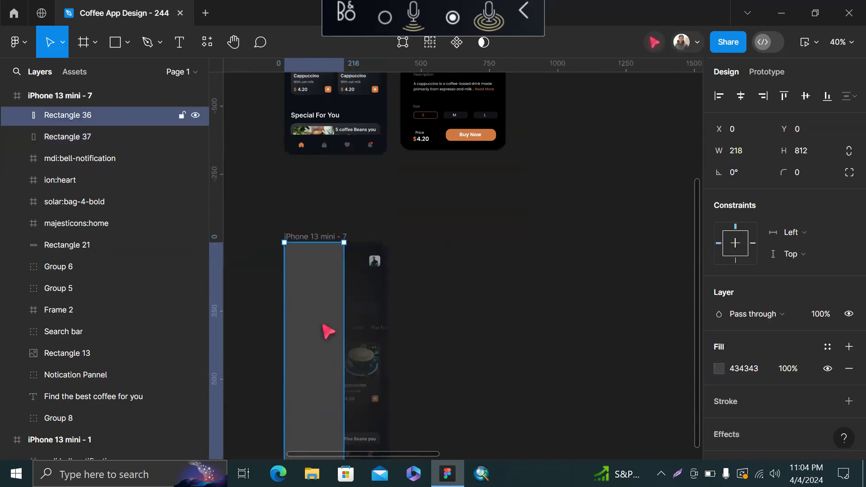
scroll(329, 333, "left", 2)
key("ctrl+z")
left_click_drag(409, 337, 309, 340)
key("ctrl+z")
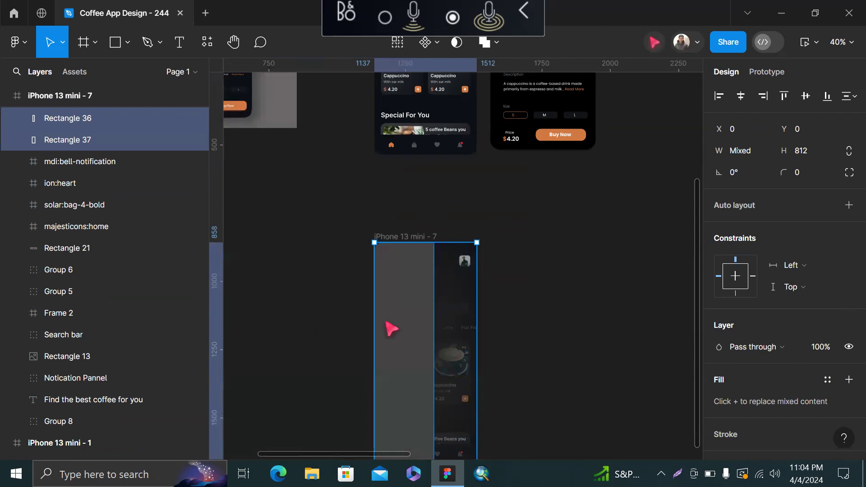
left_click_drag(410, 329, 303, 329)
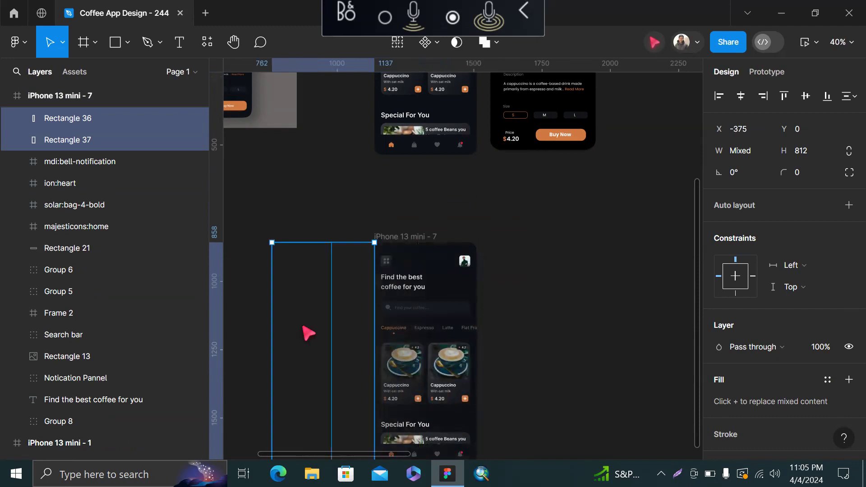
Duplicate the iPhone 13 mini - 7 frame and place the copy to its right at X 1912, Y 858.
left_click(410, 237)
key("alt")
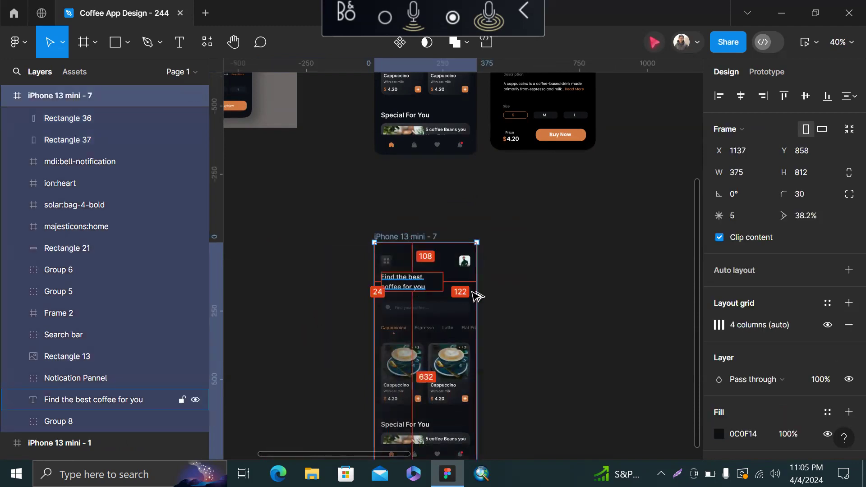
left_click_drag(413, 311, 623, 311)
scroll(556, 309, "right", 2)
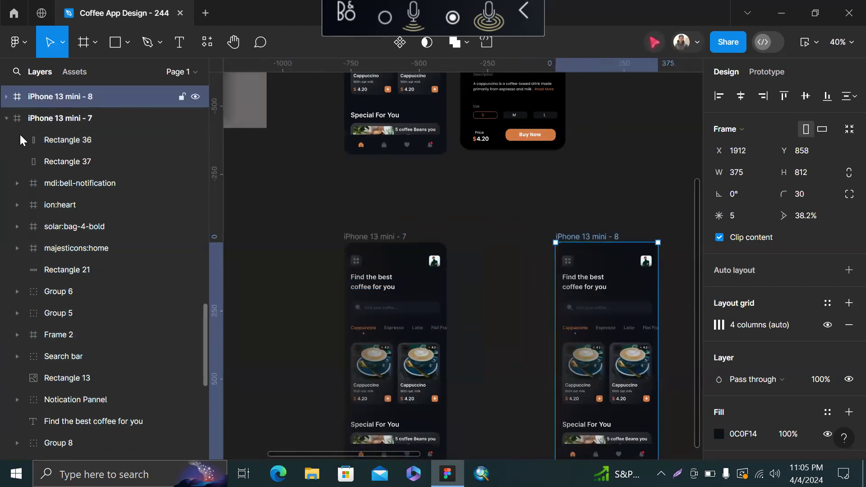
Group Rectangle 36 and Rectangle 37 in the iPhone 13 mini - 8 frame and align the group to the frame's left edge.
left_click(6, 118)
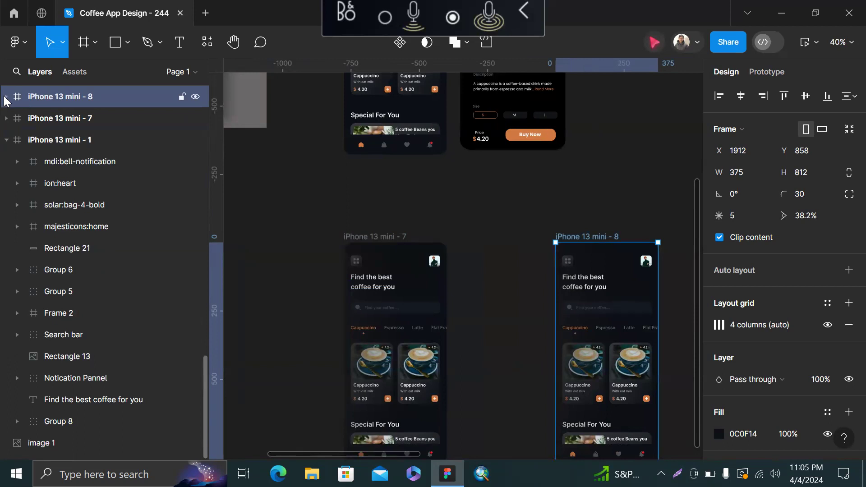
left_click(6, 96)
left_click(62, 124)
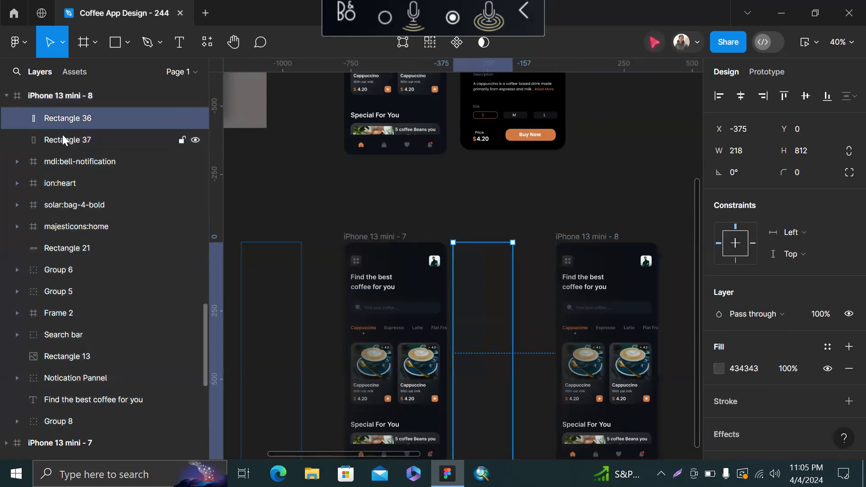
left_click(63, 140, "shift")
scroll(255, 177, "right", 6)
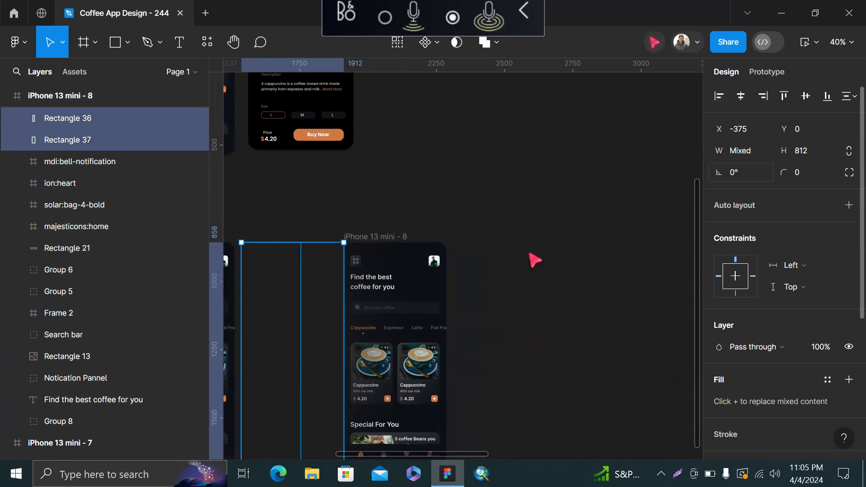
key("ctrl+g")
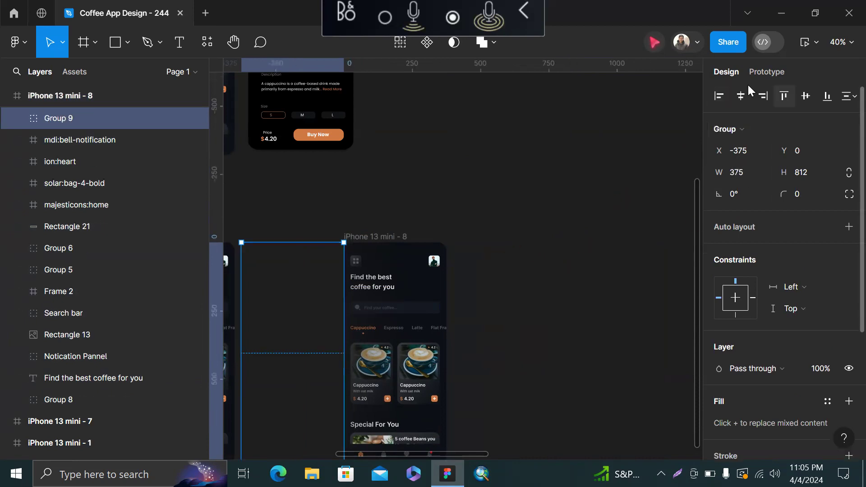
left_click(720, 96)
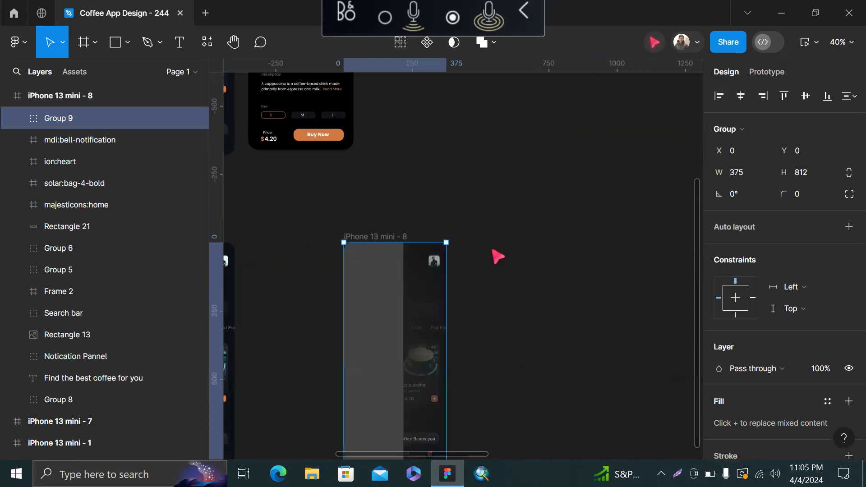
left_click(497, 254)
Move the iPhone 13 mini - 8 frame closer beside iPhone 13 mini - 7, to X 1572, lining it up under Frame 5.
scroll(442, 236, "down", 3)
left_click_drag(417, 242, 405, 243)
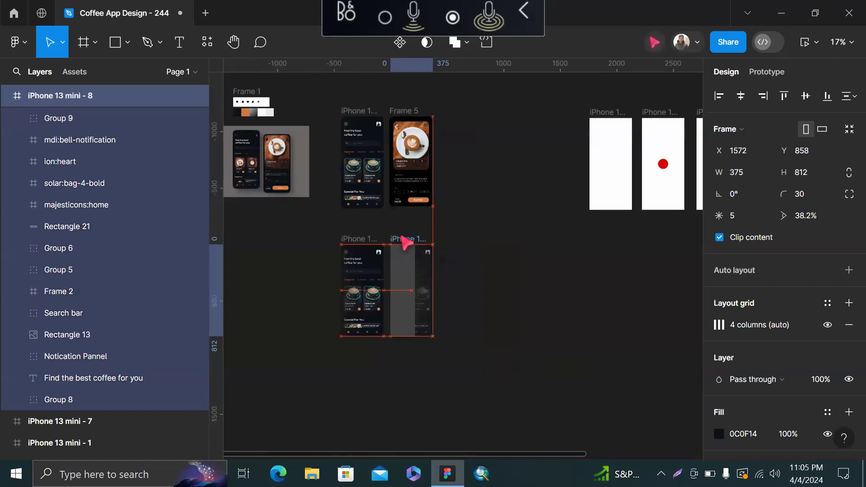
left_click(474, 232)
Link the Notication Pannel icon on iPhone 13 mini - 7 to iPhone 13 mini - 8 with an On click, Navigate to interaction.
scroll(471, 230, "up", 6)
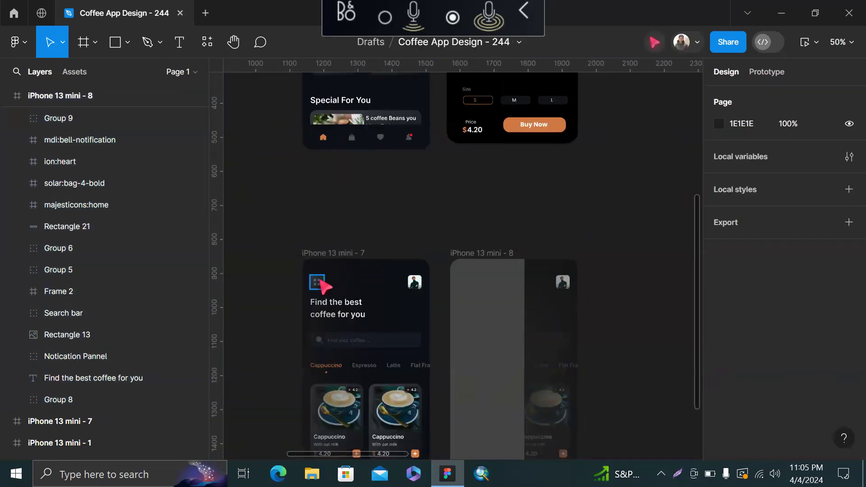
left_click(318, 282)
left_click(767, 71)
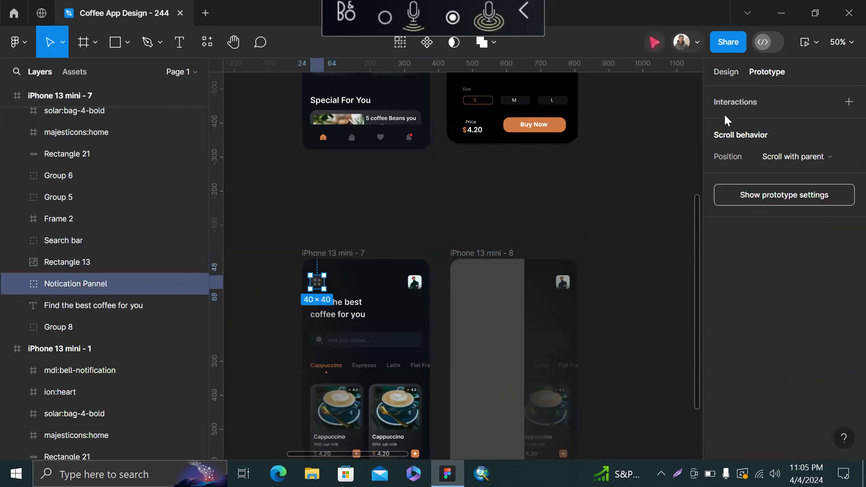
scroll(321, 281, "up", 5)
left_click_drag(326, 282, 361, 179)
scroll(572, 182, "down", 4)
left_click(369, 210)
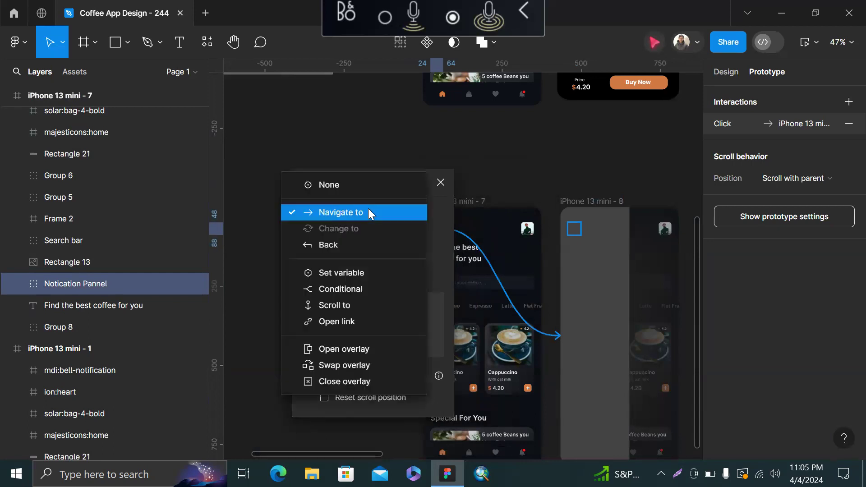
left_click(450, 241)
left_click(327, 175)
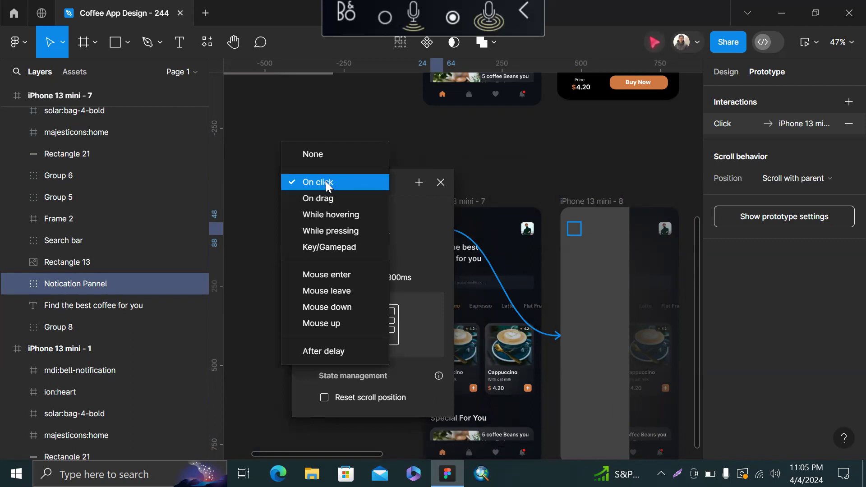
left_click(325, 183)
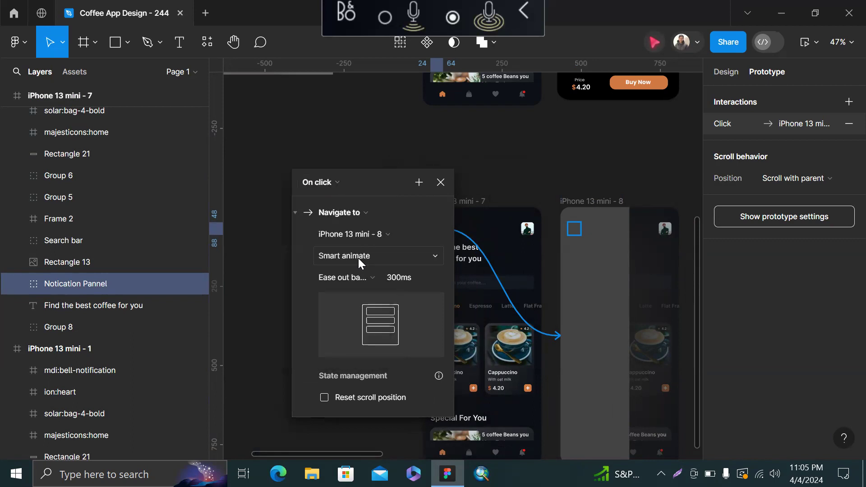
Change the interaction's animation to Slide in with the rightward direction.
left_click(359, 257)
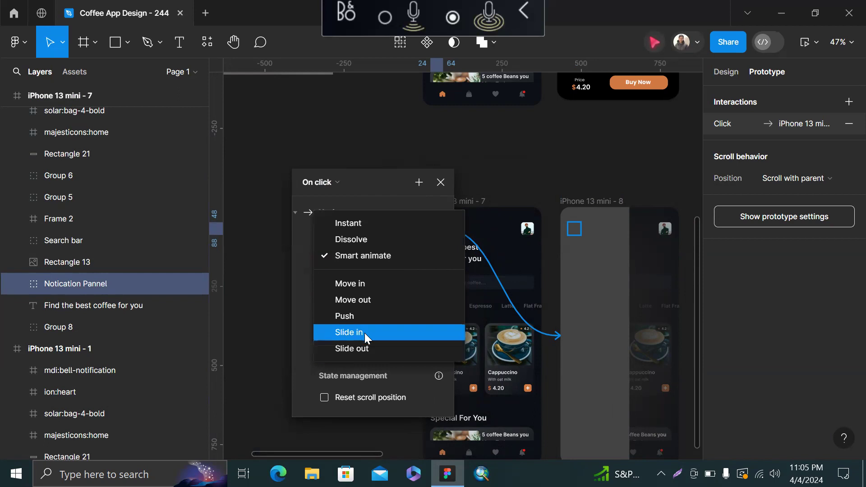
left_click(558, 301)
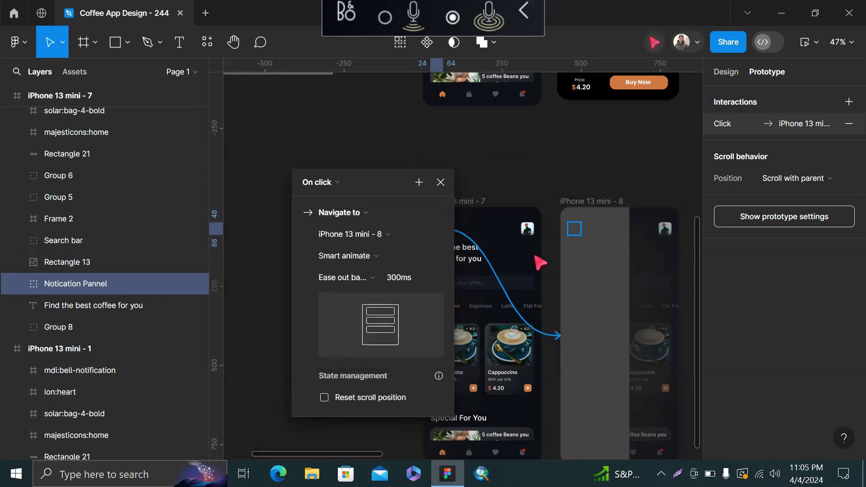
left_click(368, 258)
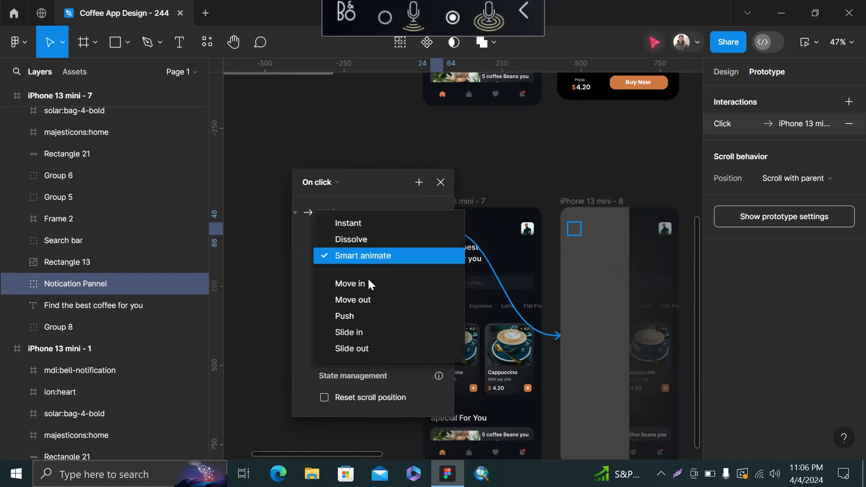
left_click(369, 334)
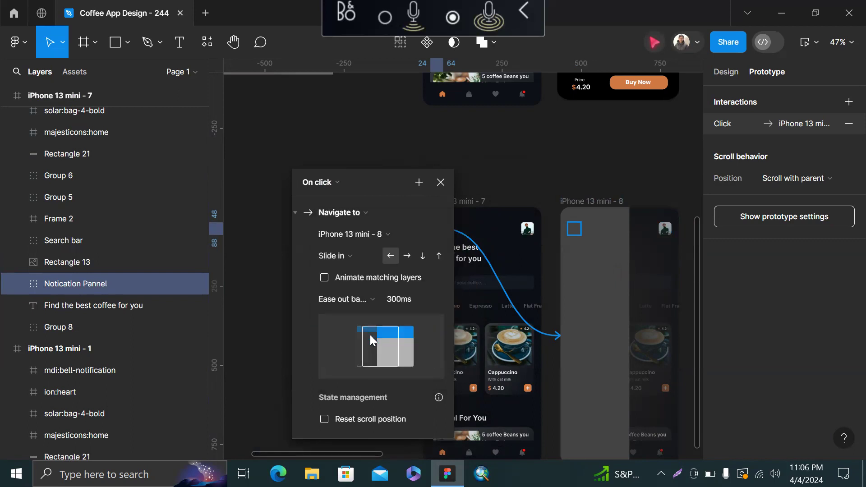
left_click(408, 255)
scroll(610, 243, "right", 2)
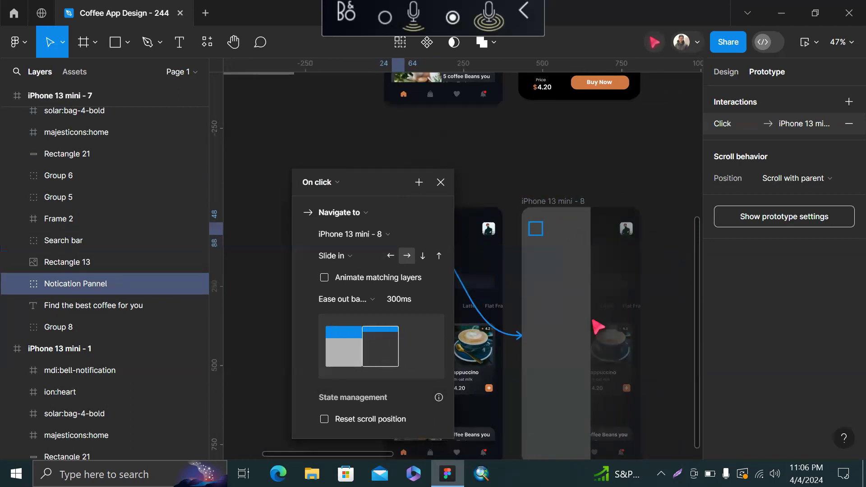
Set the slide-in animation's easing to Quick and close the interaction settings.
left_click(371, 299)
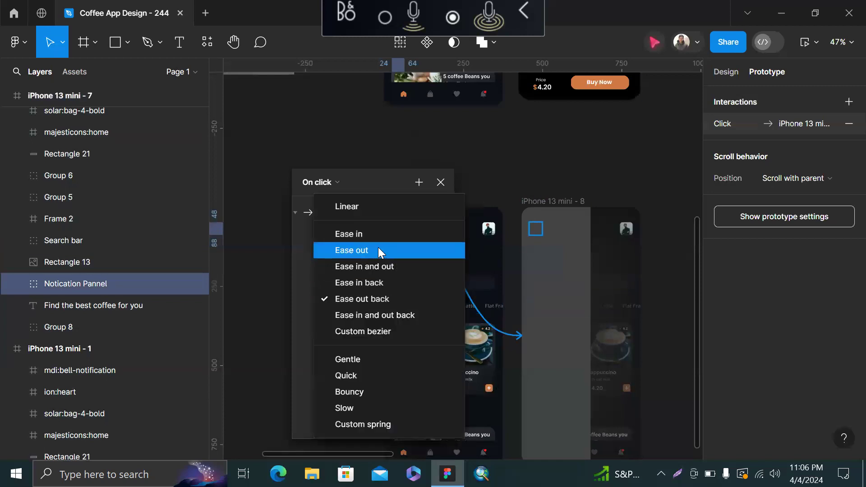
left_click(358, 375)
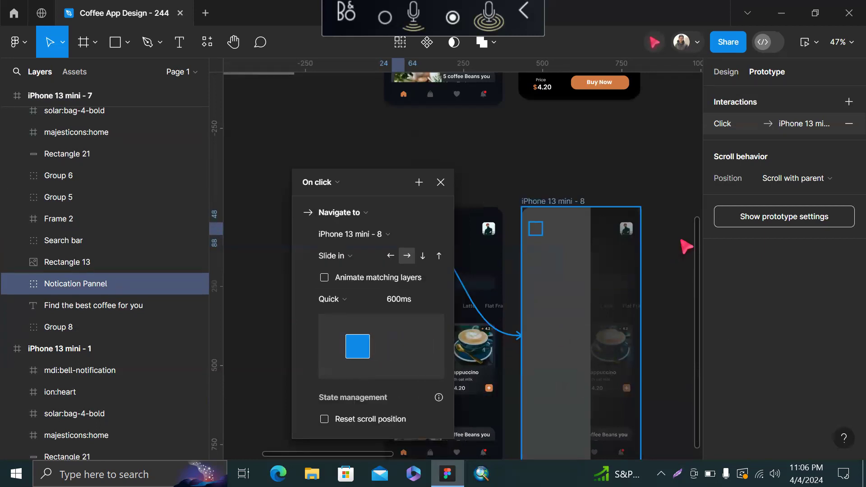
left_click(594, 124)
Examine the prototype flows across the page and the flow settings of the iPhone 13 mini - 7 frame.
scroll(593, 124, "down", 2)
left_click(487, 166)
scroll(400, 188, "up", 5)
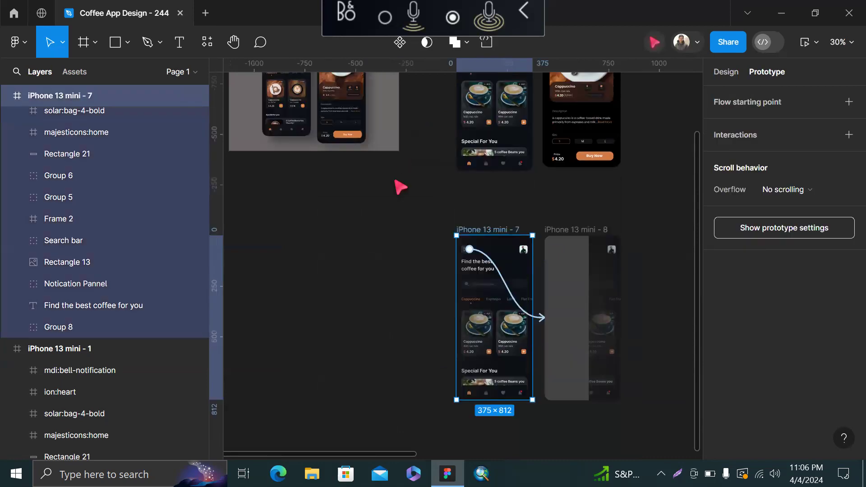
left_click_drag(421, 106, 386, 321)
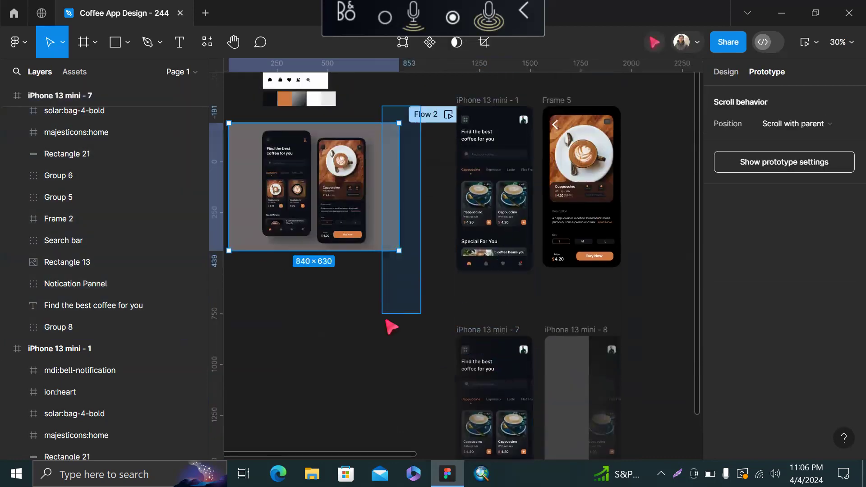
left_click_drag(421, 199, 424, 199)
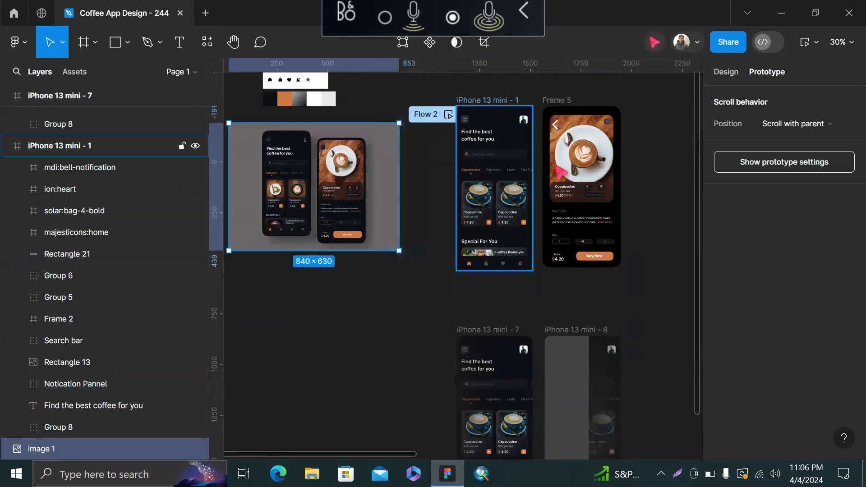
left_click(493, 333)
scroll(500, 332, "down", 2)
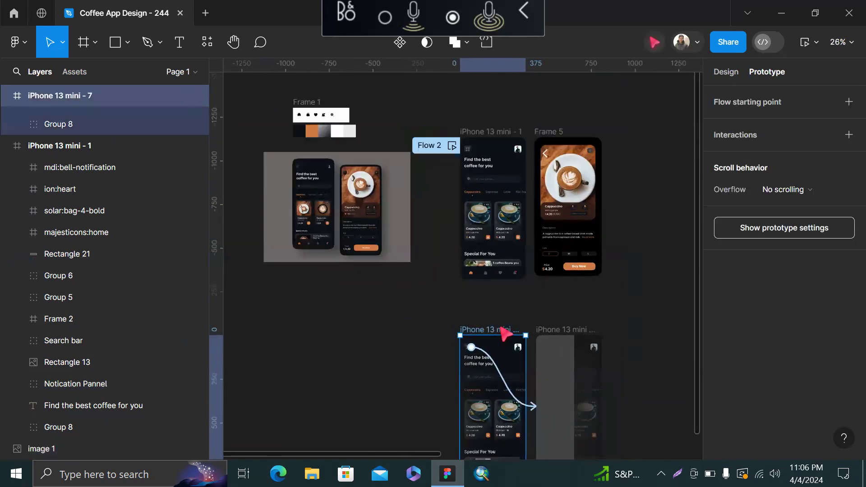
left_click(732, 78)
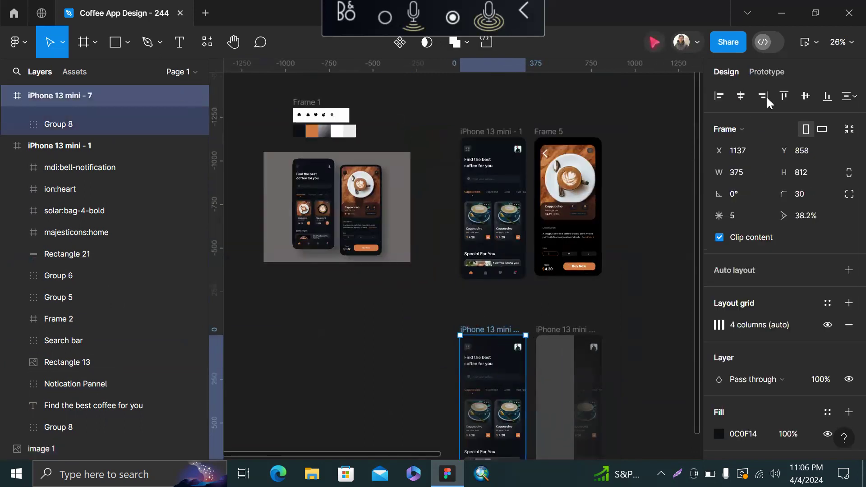
left_click(766, 73)
key("shift+1")
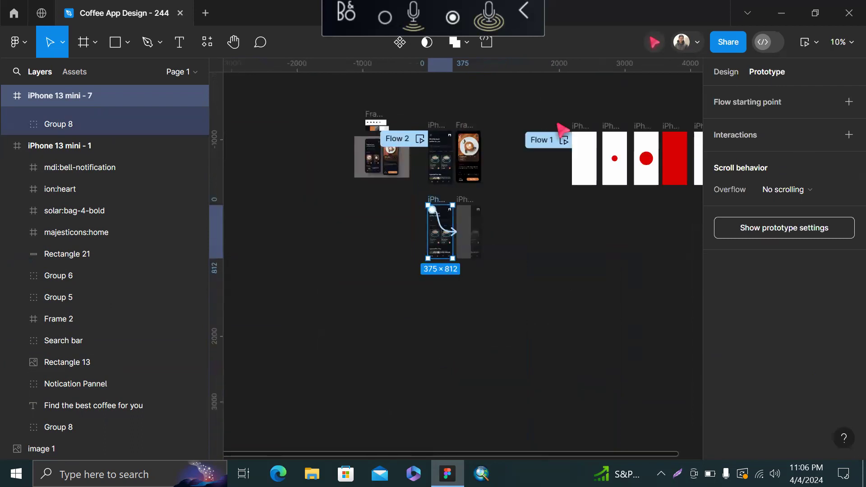
scroll(378, 113, "up", 3)
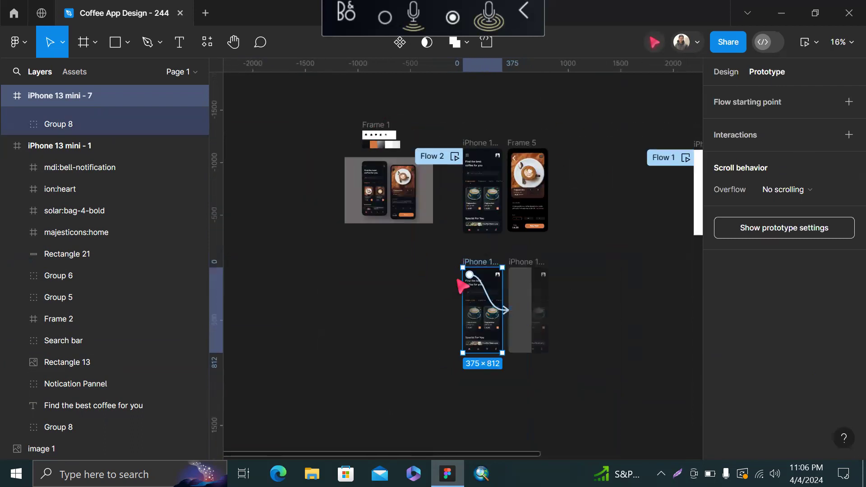
Move the Flow 2 starting point from the upper home screen to the iPhone 13 mini - 7 frame.
scroll(460, 283, "up", 3)
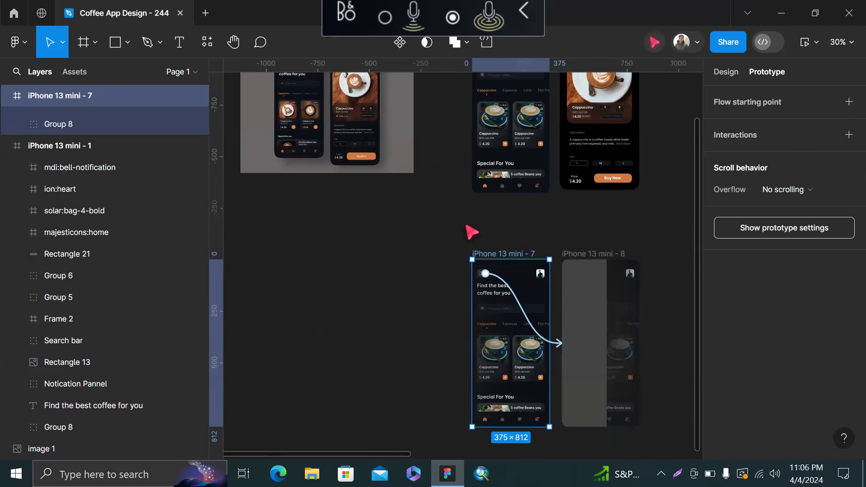
scroll(471, 233, "down", 3)
left_click(458, 105)
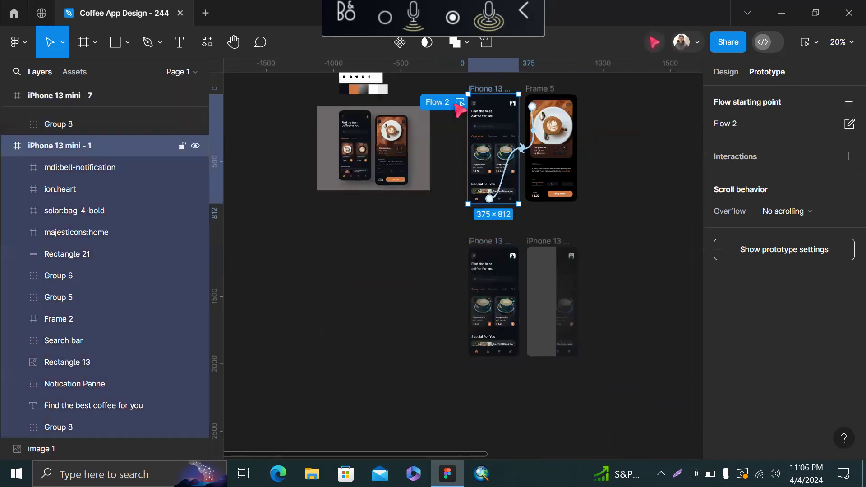
left_click_drag(458, 105, 457, 253)
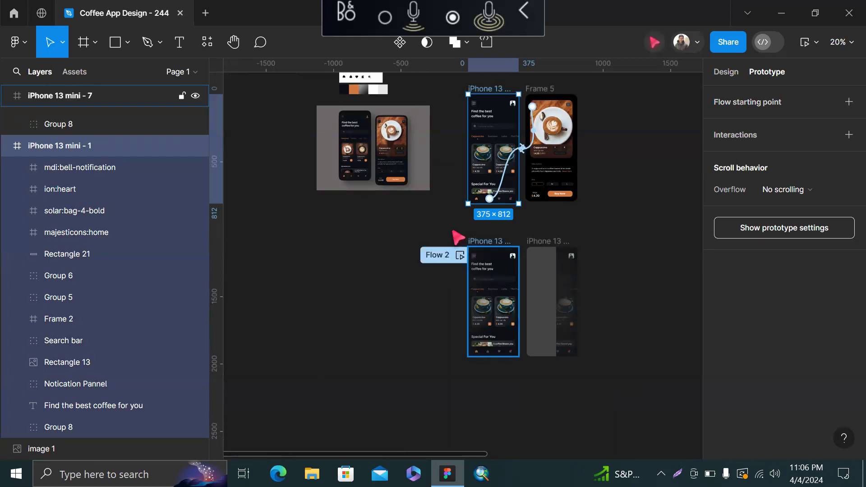
left_click(459, 235)
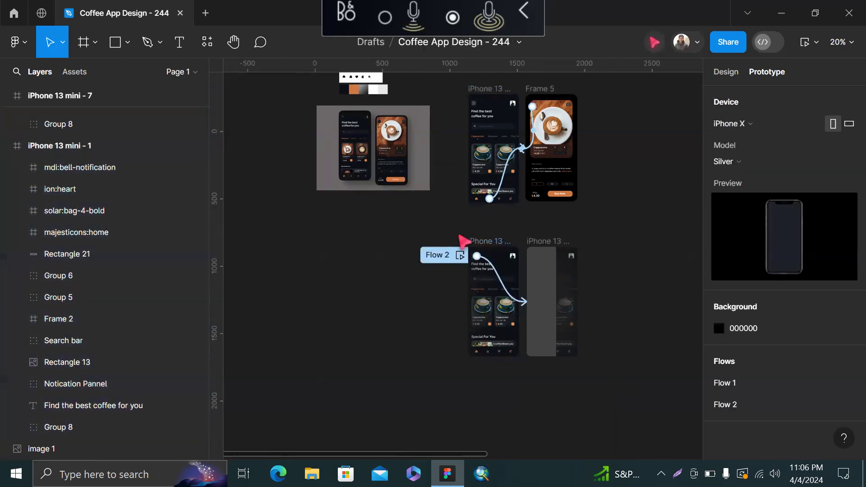
Preview Flow 2 from iPhone 13 mini - 7 and open the side menu with the home screen's menu icon.
left_click(489, 241)
left_click(460, 255)
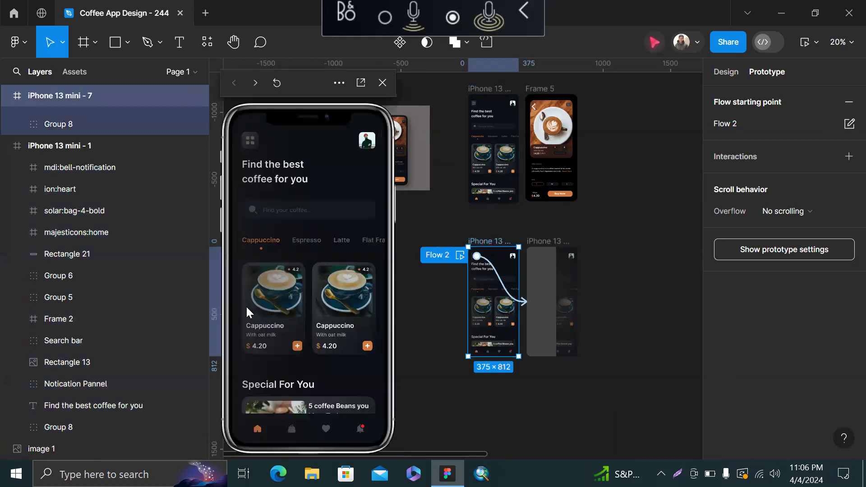
left_click(250, 141)
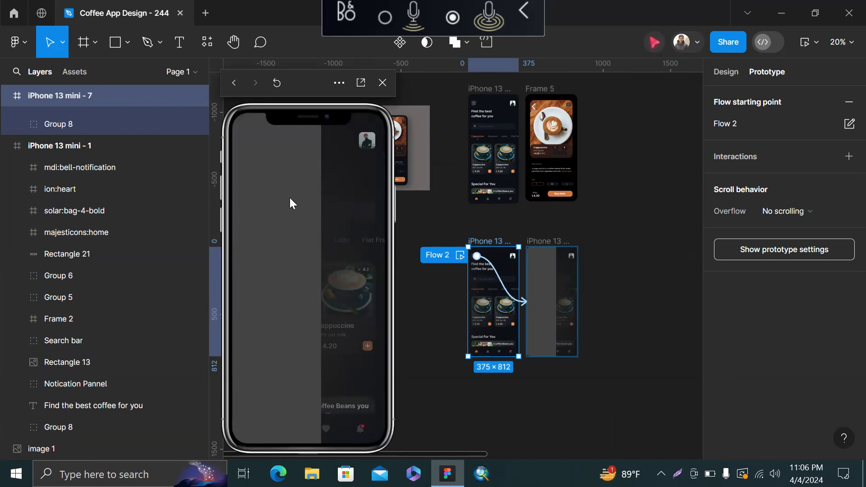
Copy the back arrow from Frame 5 and paste it into the iPhone 13 mini - 8 frame.
scroll(453, 254, "up", 4)
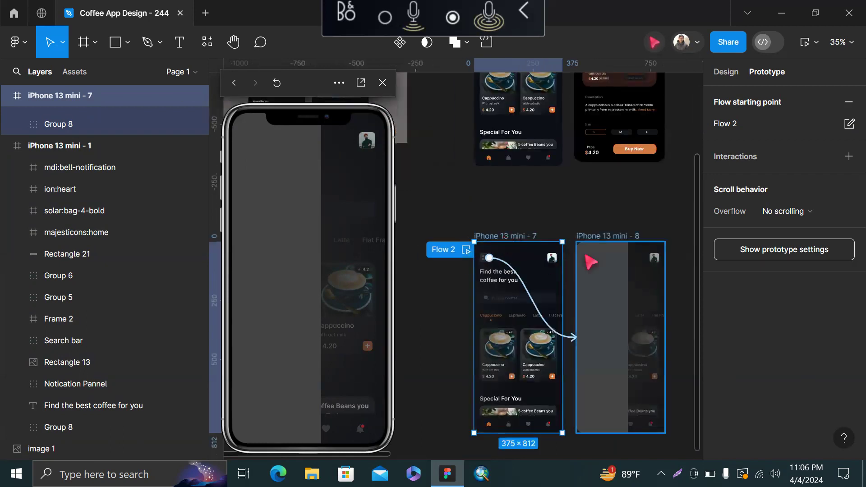
scroll(585, 255, "up", 8)
scroll(585, 255, "down", 5)
scroll(585, 255, "up", 4)
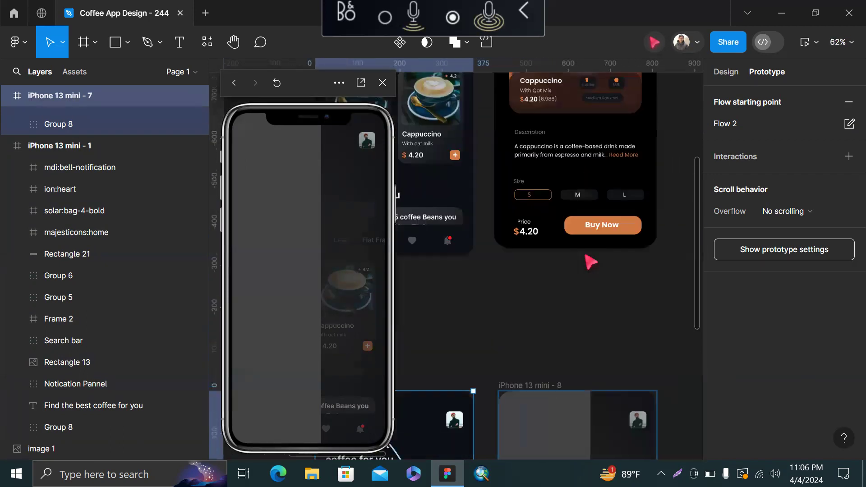
scroll(589, 261, "up", 6)
left_click(530, 270)
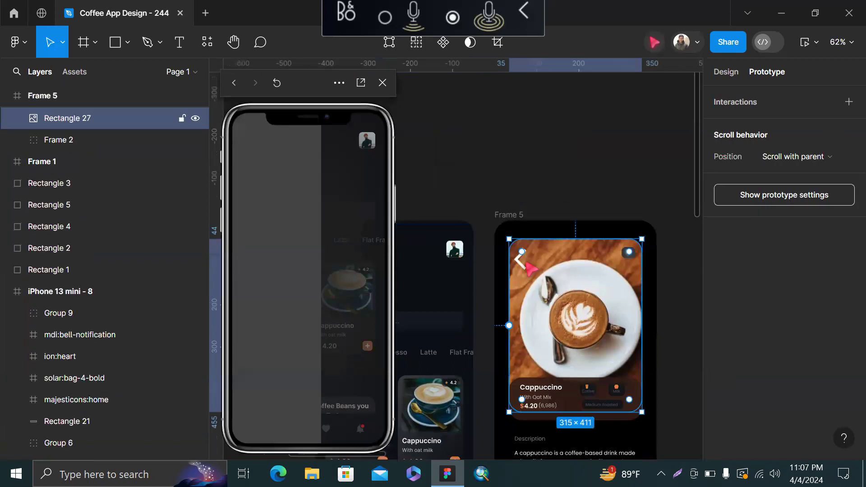
left_click(521, 261)
scroll(524, 266, "down", 5)
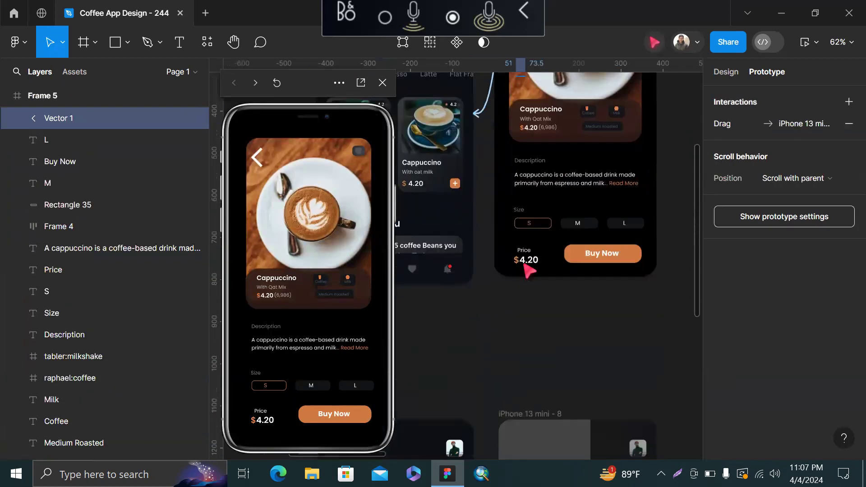
scroll(526, 269, "down", 4)
key("Escape")
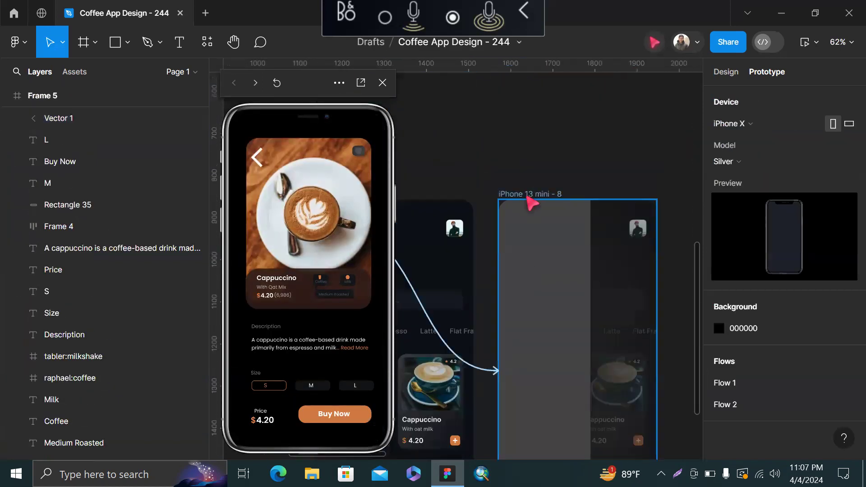
left_click(527, 196)
scroll(527, 197, "up", 4)
key("ctrl+v")
scroll(526, 197, "down", 1)
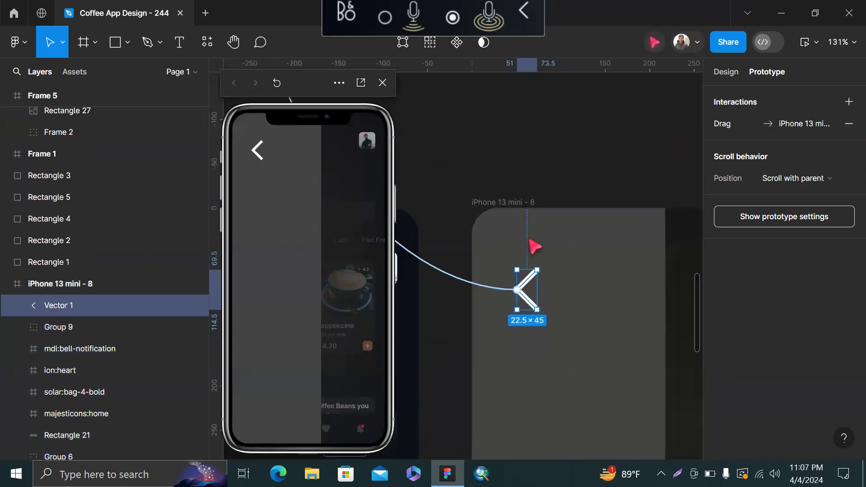
Connect the pasted back arrow's interaction to iPhone 13 mini - 7 and change its trigger to On click.
scroll(537, 253, "down", 6)
left_click_drag(457, 167, 464, 329)
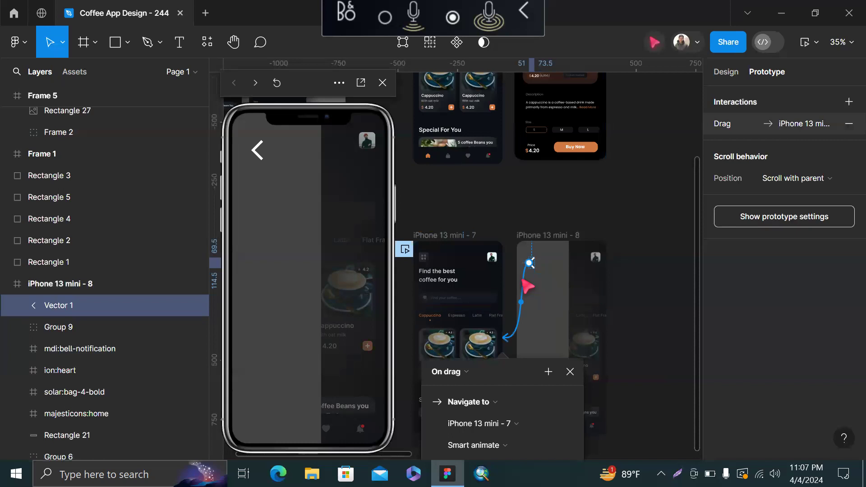
left_click(470, 368)
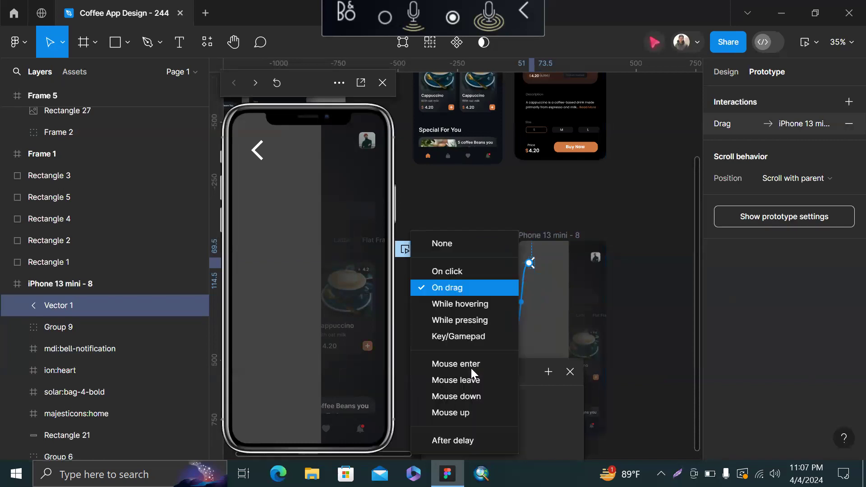
left_click(480, 266)
Set the back arrow's animation to Slide out with Gentle easing and close the interaction settings.
left_click_drag(489, 374, 524, 191)
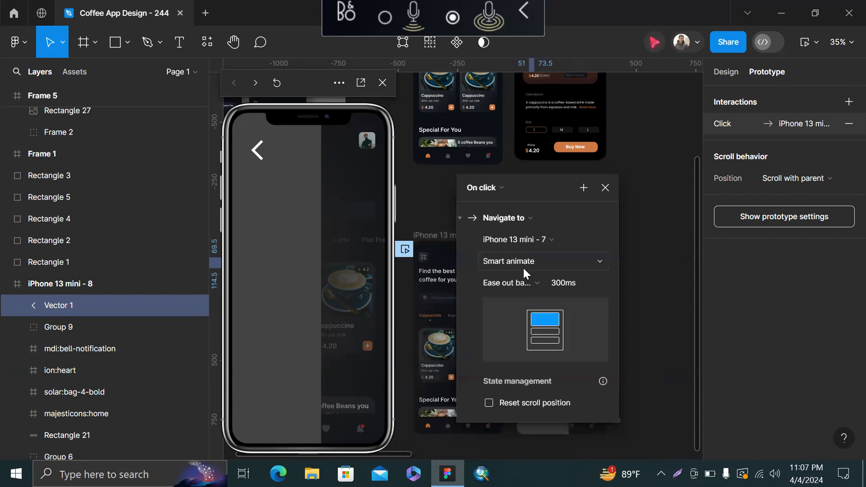
left_click(523, 268)
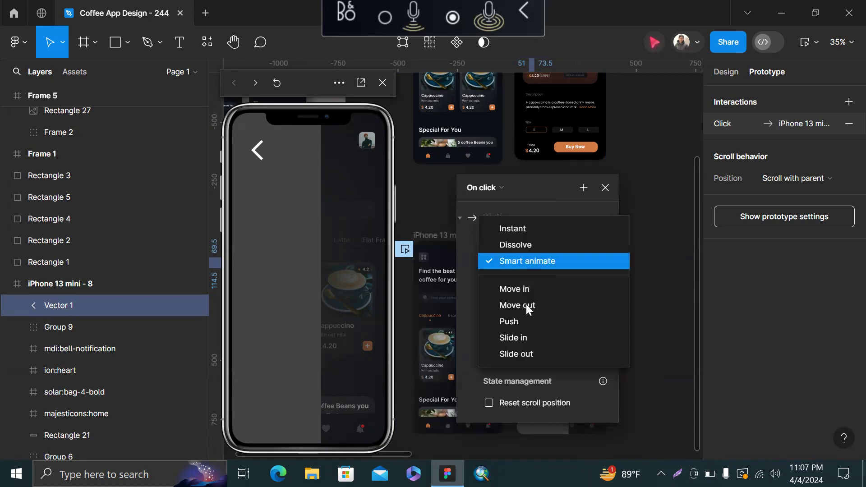
left_click(527, 353)
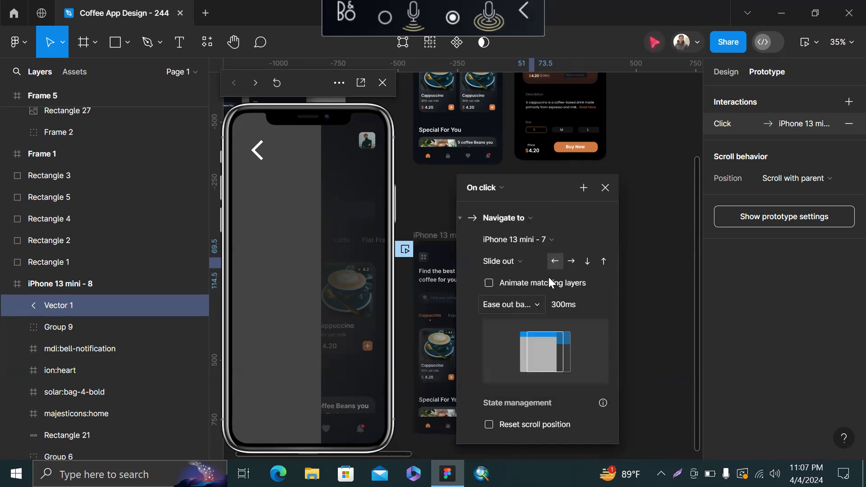
left_click(515, 306)
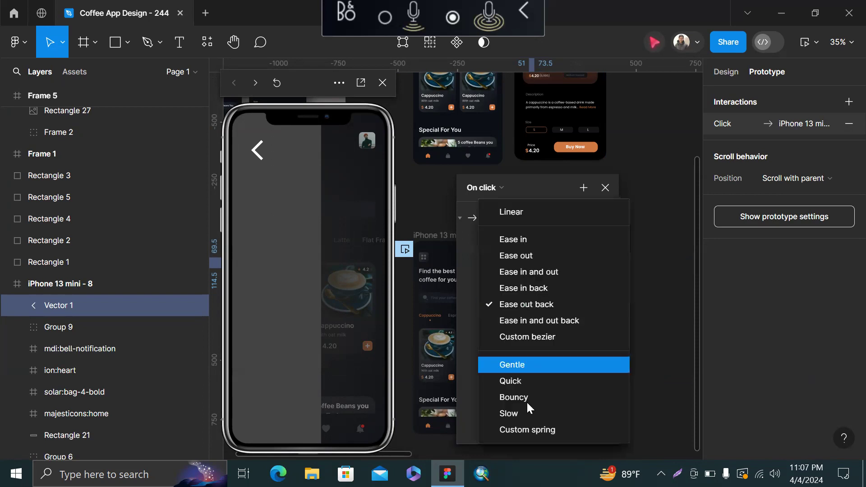
left_click(542, 366)
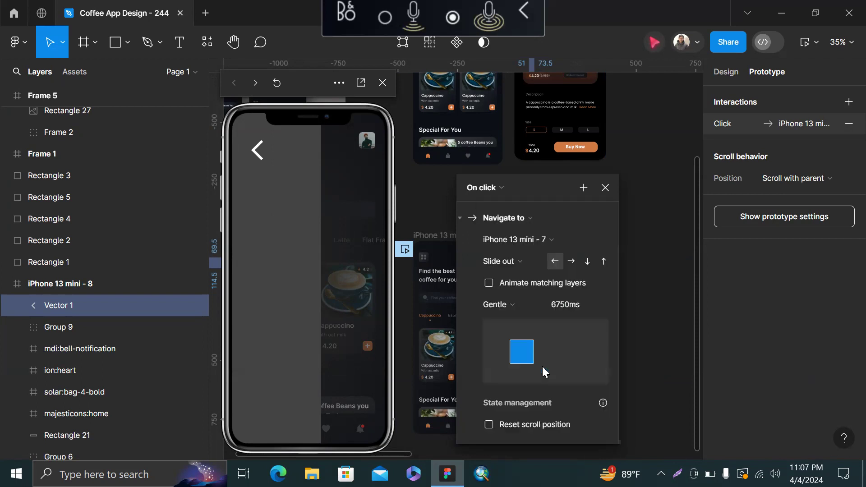
left_click(606, 188)
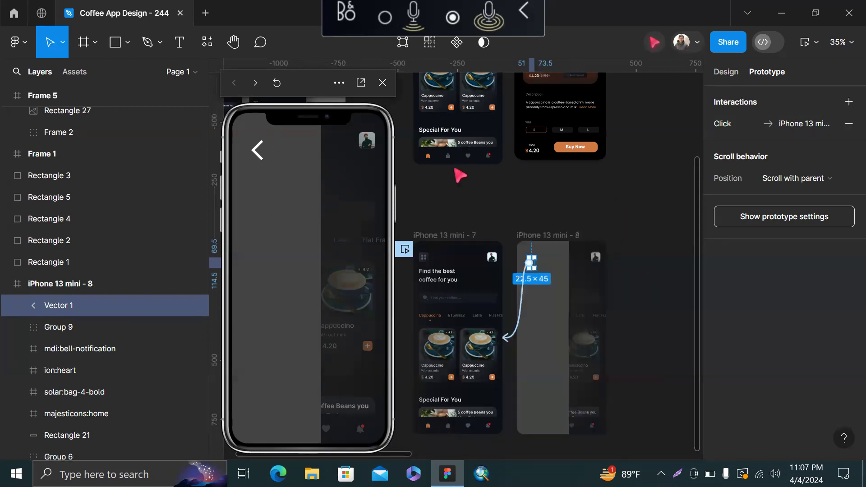
Test the back arrow and menu icon in the preview by repeatedly closing and reopening the side menu.
left_click(257, 144)
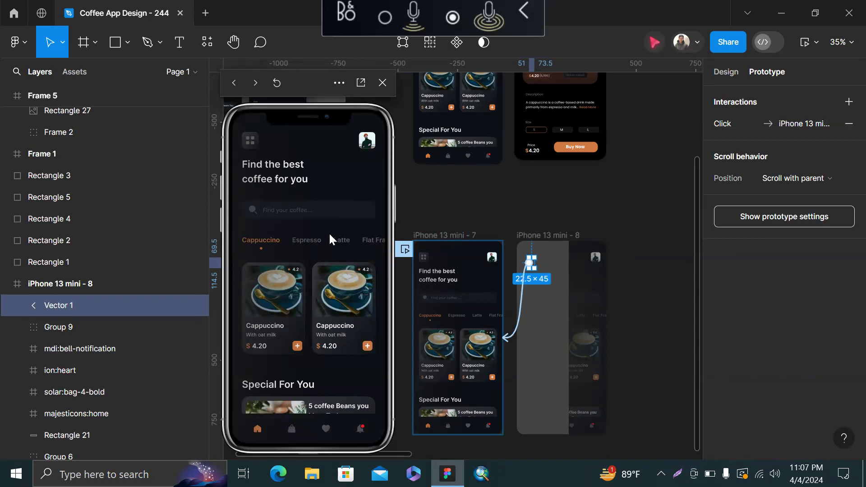
left_click(250, 143)
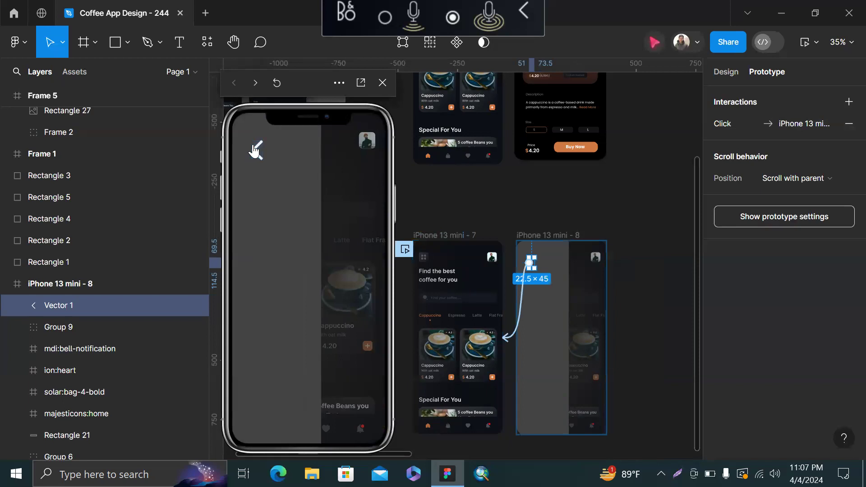
left_click(251, 144)
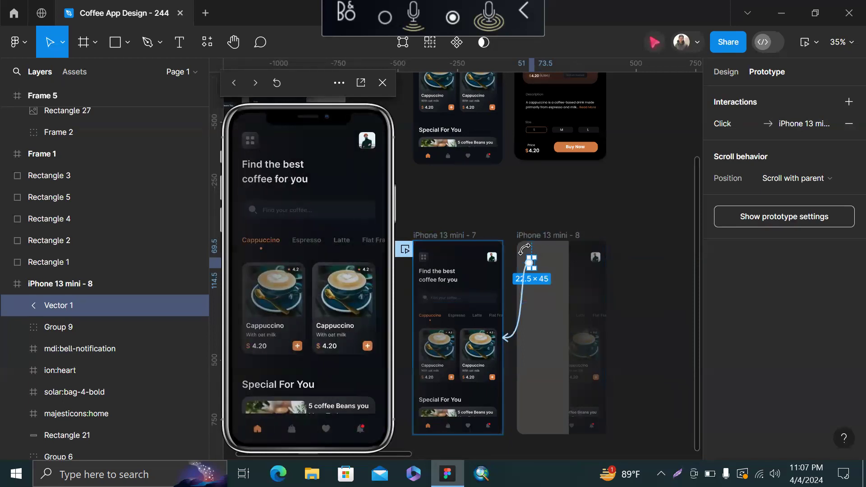
scroll(526, 251, "up", 1)
scroll(577, 245, "down", 2)
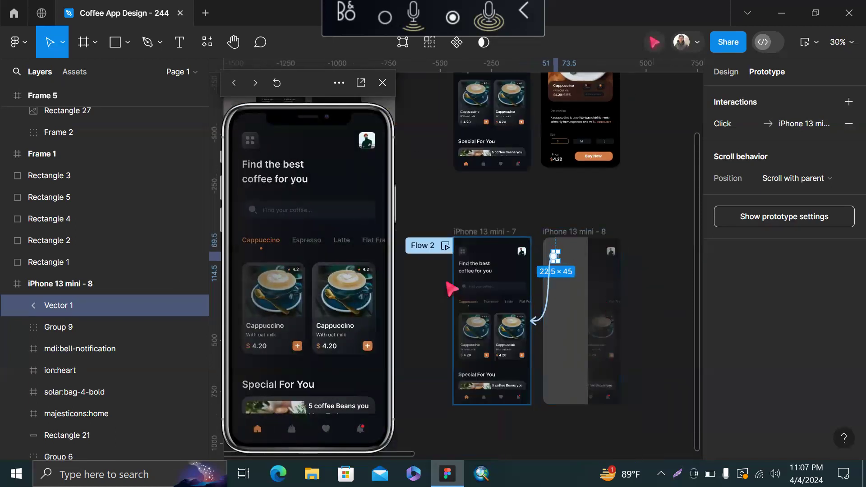
scroll(478, 268, "up", 2)
scroll(606, 203, "down", 1)
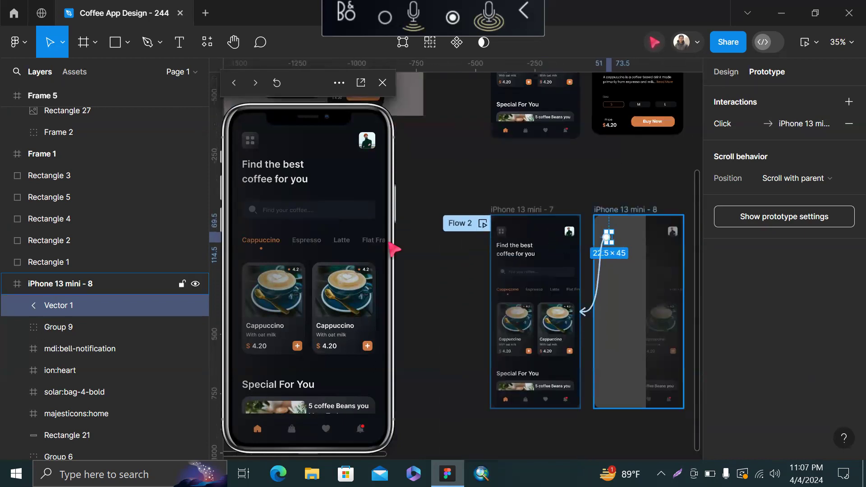
left_click(248, 144)
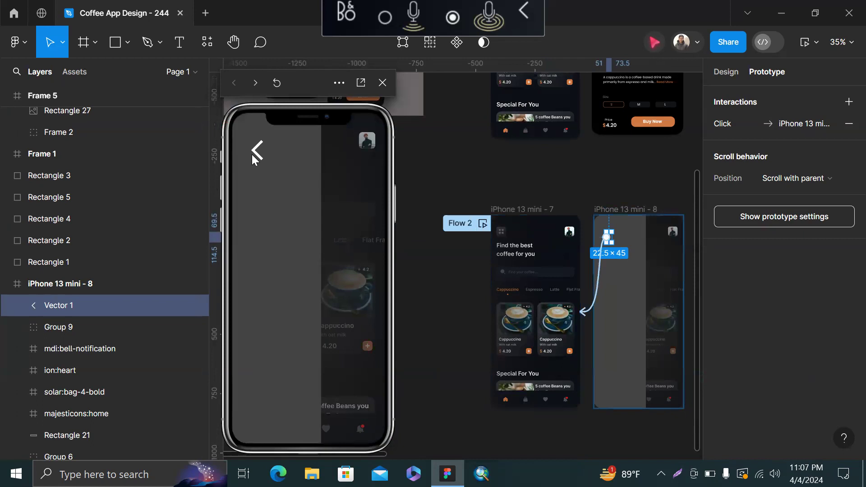
left_click(255, 152)
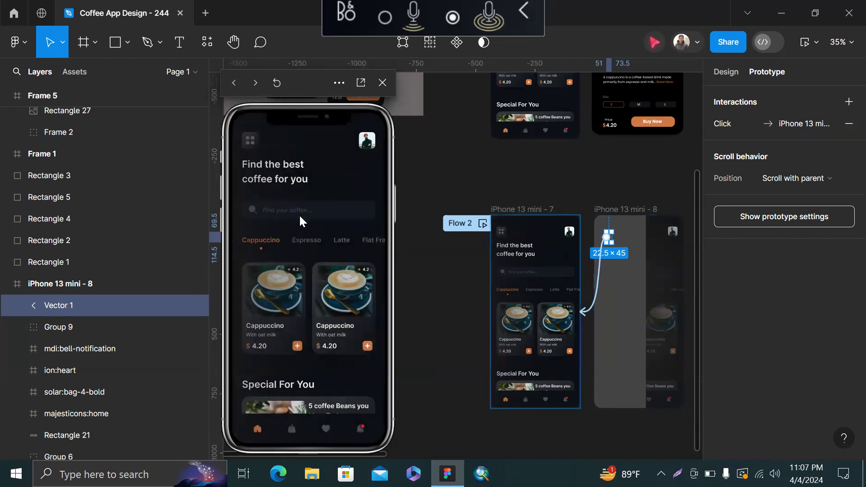
Examine the iPhone 13 mini - 8 frame, its dark overlay rectangle and its prototype connections.
scroll(607, 228, "right", 3)
scroll(537, 252, "up", 3)
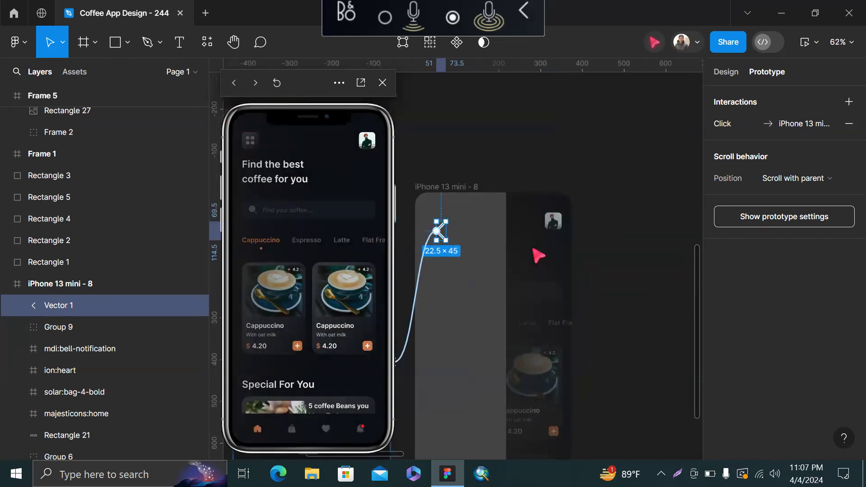
scroll(440, 255, "down", 3)
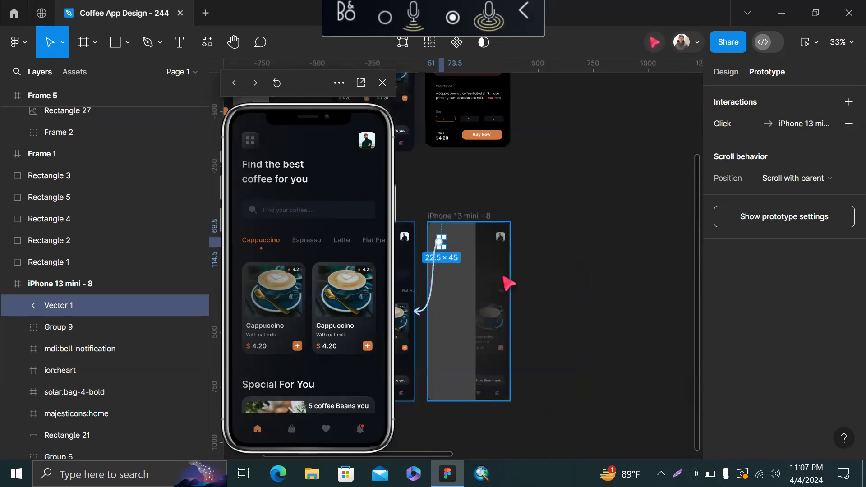
left_click(509, 283)
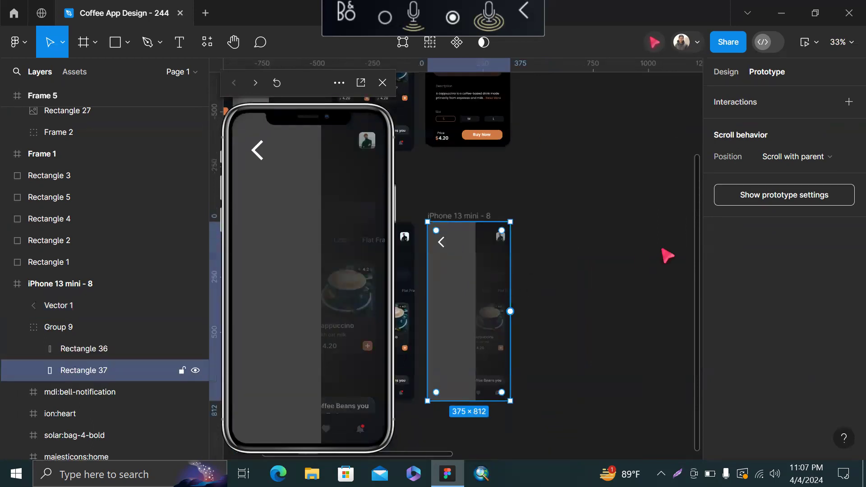
scroll(490, 252, "down", 2)
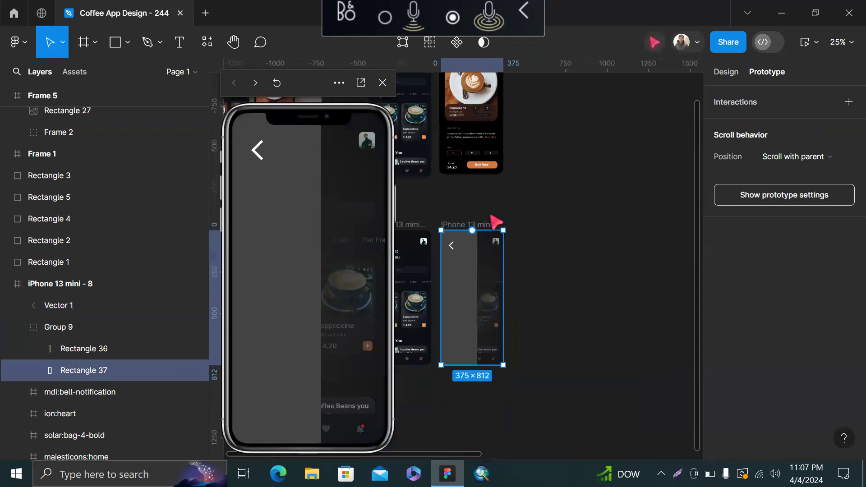
left_click(479, 225)
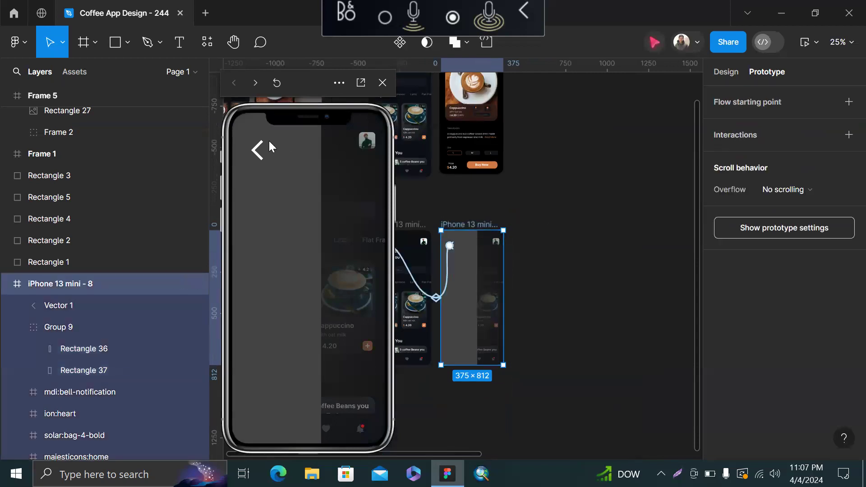
Replay the side menu's slide-out, slide-in and second slide-out transitions in the preview.
left_click(260, 157)
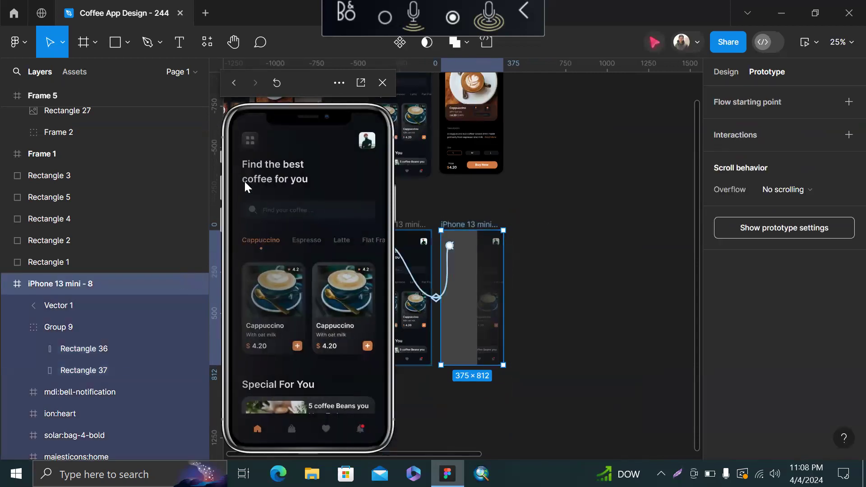
left_click(248, 143)
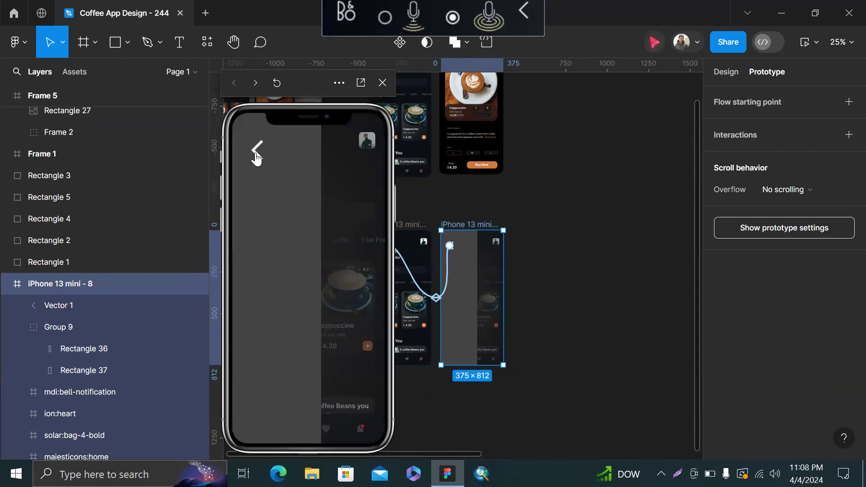
left_click(256, 157)
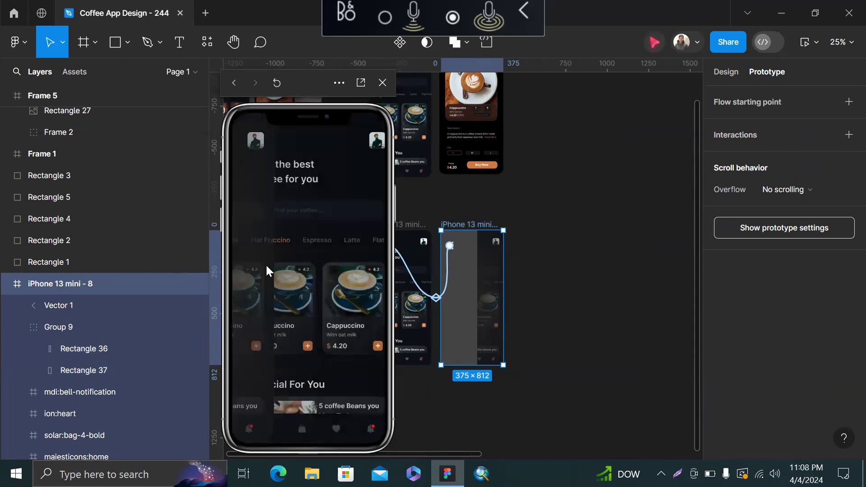
Close the preview and ungroup the menu panel and dark overlay (Group 9) in the iPhone 13 mini - 8 frame.
left_click(580, 253)
scroll(580, 252, "up", 3)
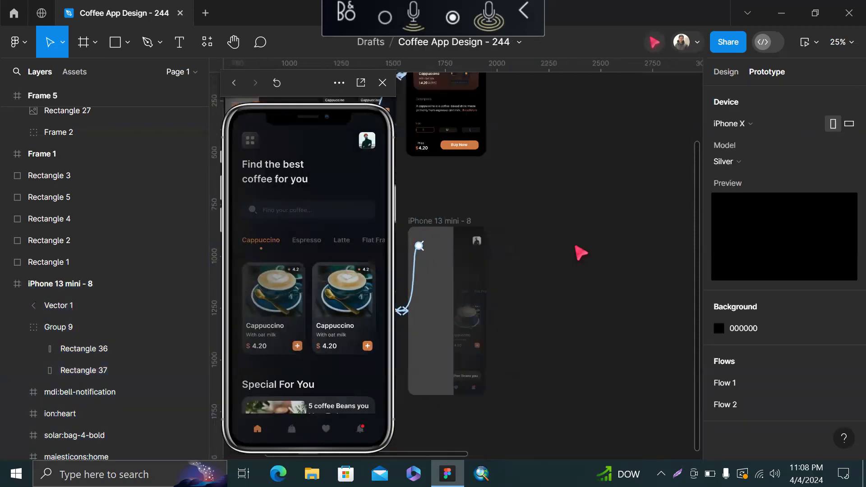
scroll(520, 275, "left", 1)
left_click(382, 83)
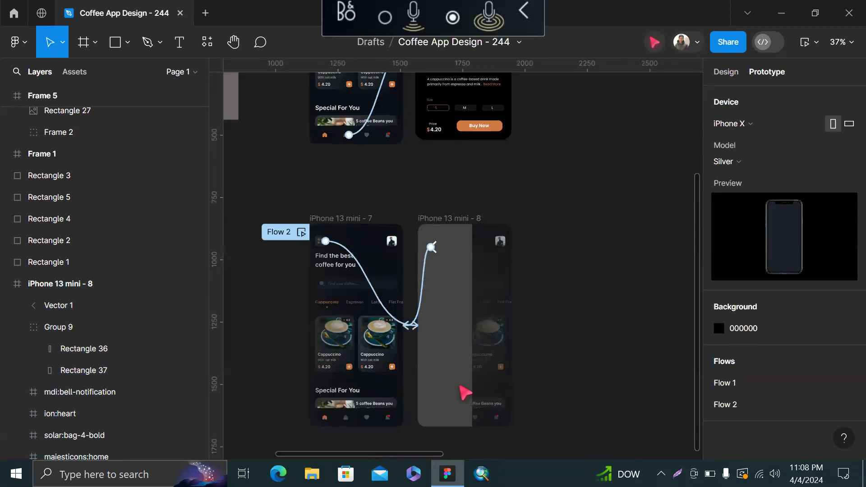
left_click(464, 393)
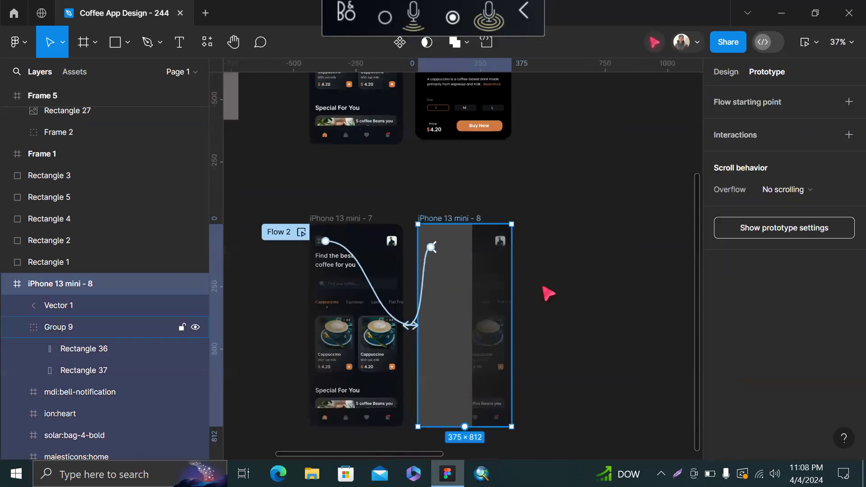
left_click(726, 72)
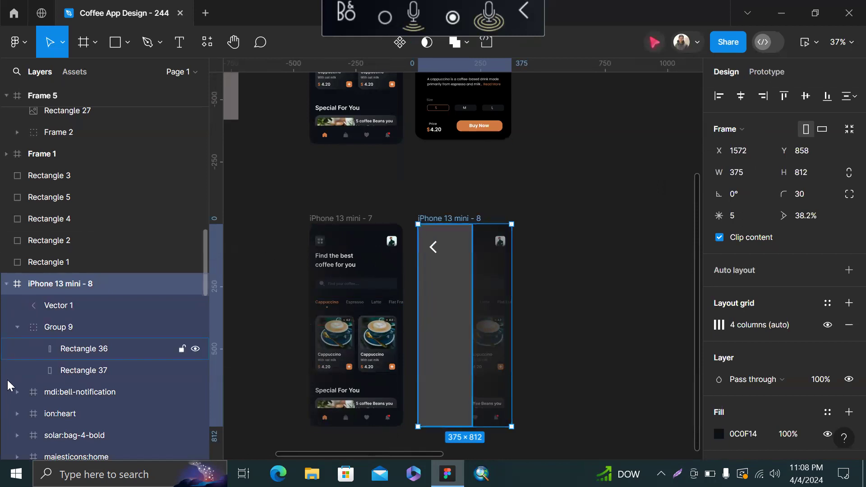
left_click(69, 329)
right_click(67, 327)
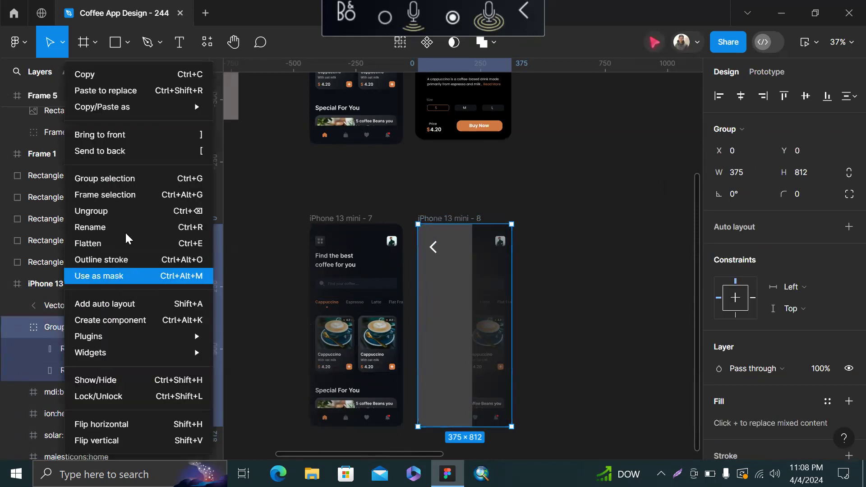
left_click(132, 211)
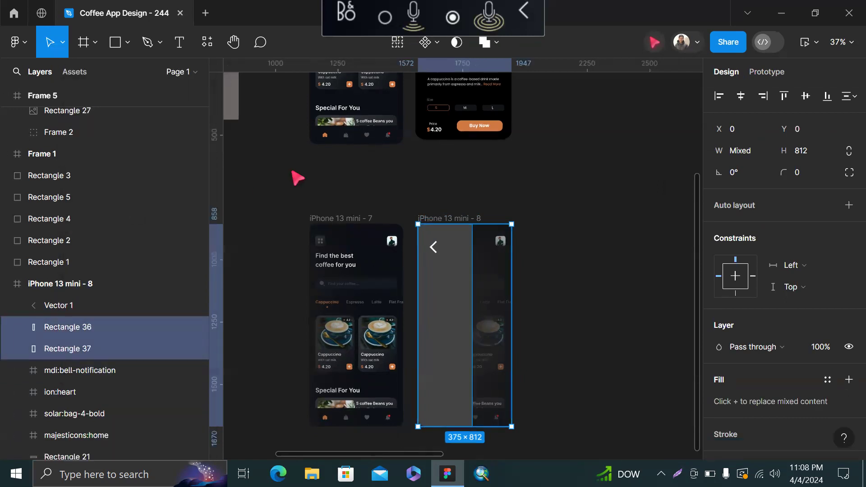
Preview the flow from iPhone 13 mini - 7, test opening, closing and reopening the side menu, and close the preview.
left_click(332, 198)
left_click(344, 219)
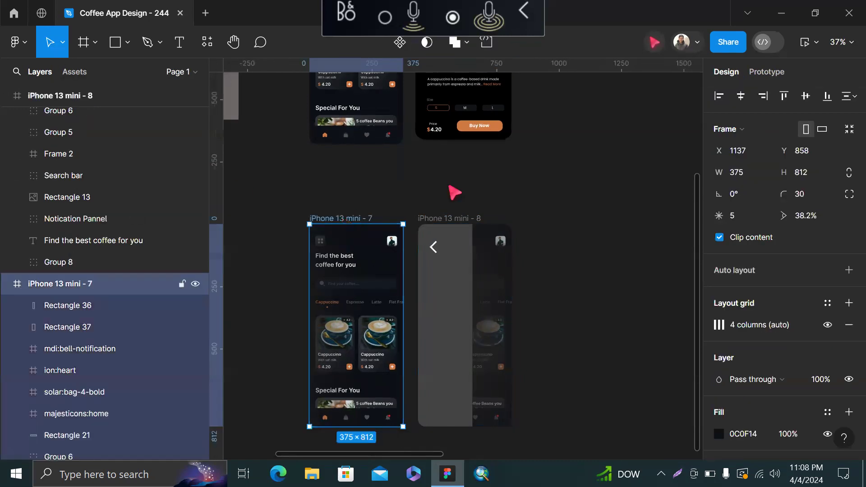
key("shift+space")
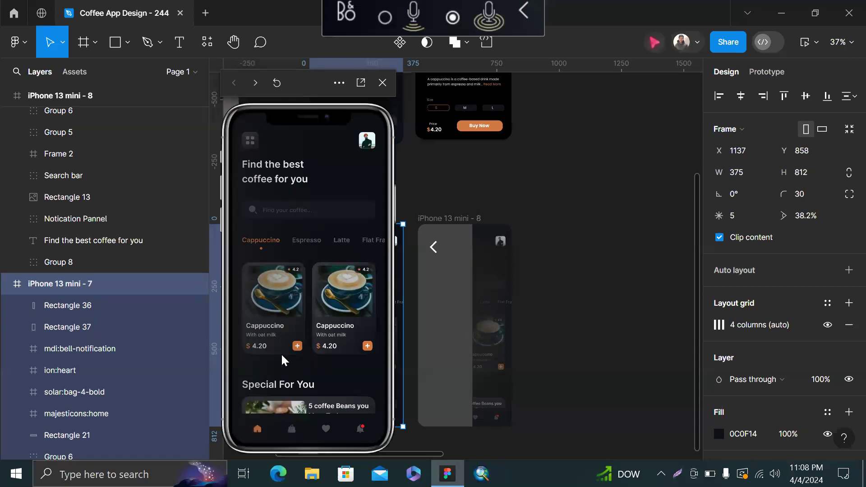
left_click(249, 143)
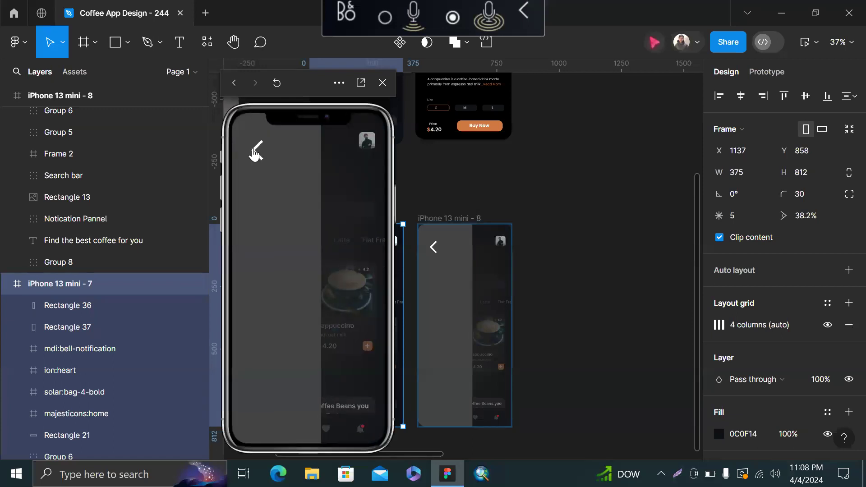
left_click(255, 154)
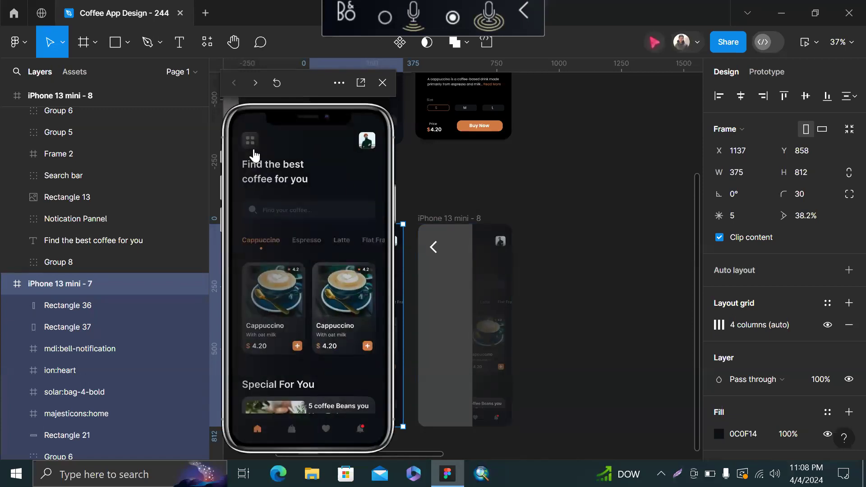
left_click(254, 153)
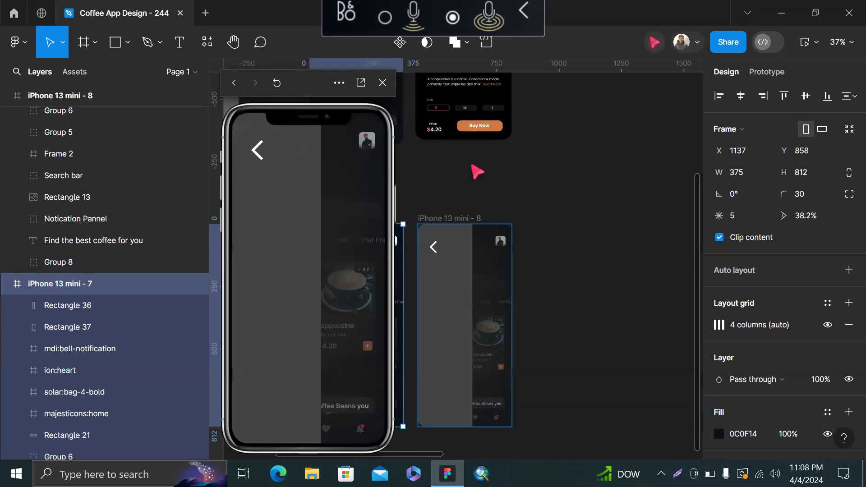
left_click(471, 166)
left_click(379, 86)
Examine the iPhone 13 mini - 1 home screen and the Frame 5 product screen, including its Buy Now area.
scroll(620, 335, "down", 3)
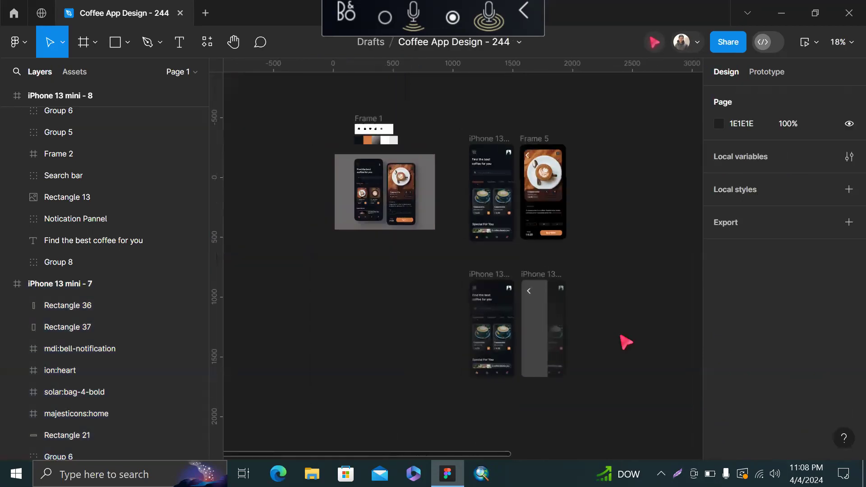
scroll(543, 165, "up", 3)
scroll(514, 292, "down", 3)
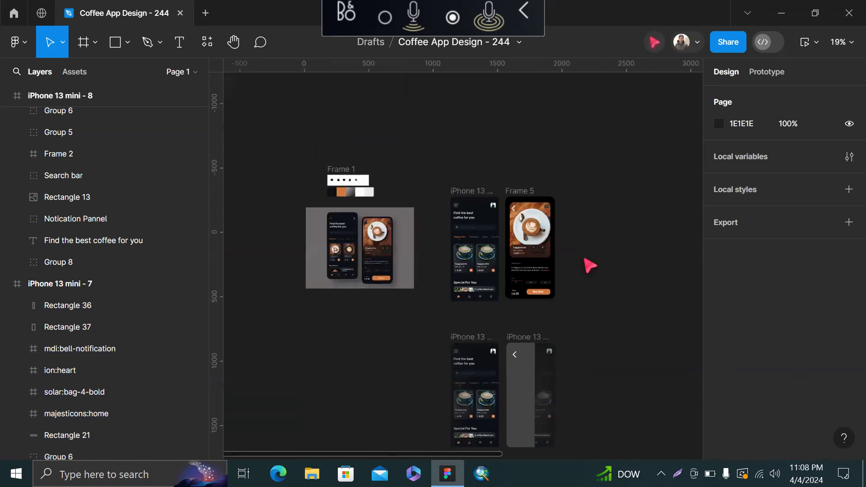
scroll(537, 292, "up", 5)
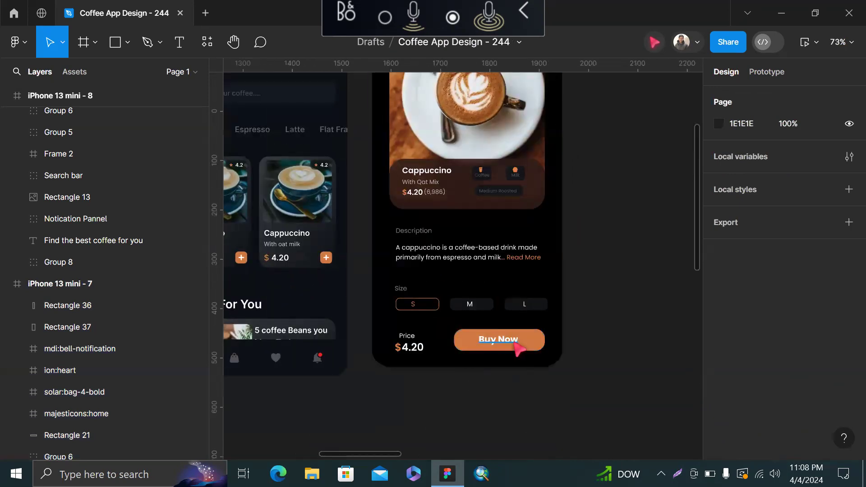
scroll(520, 348, "down", 5)
scroll(507, 336, "up", 5)
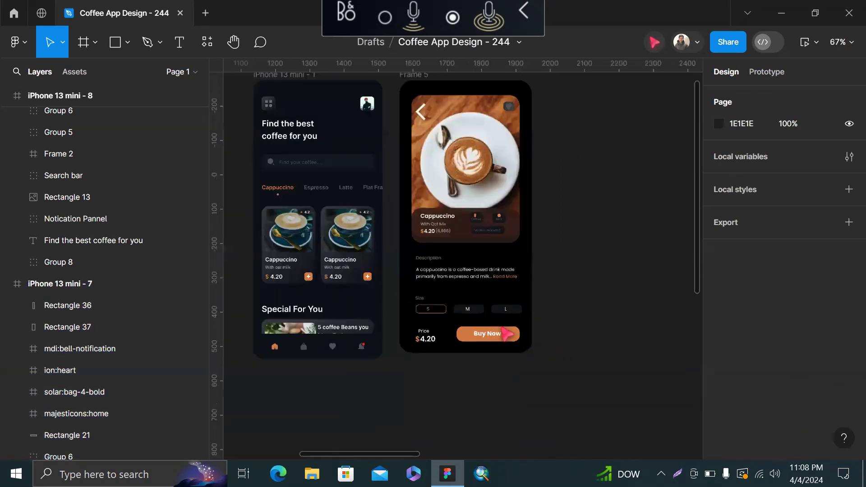
scroll(508, 334, "down", 2)
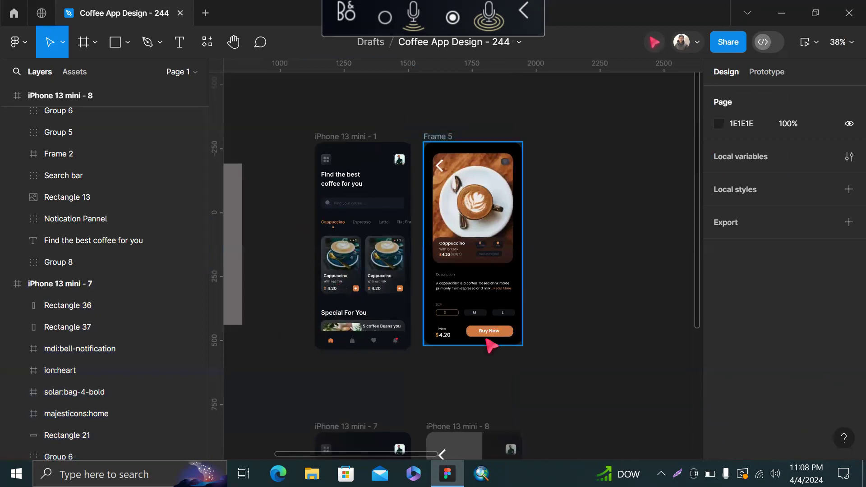
scroll(486, 367, "down", 1)
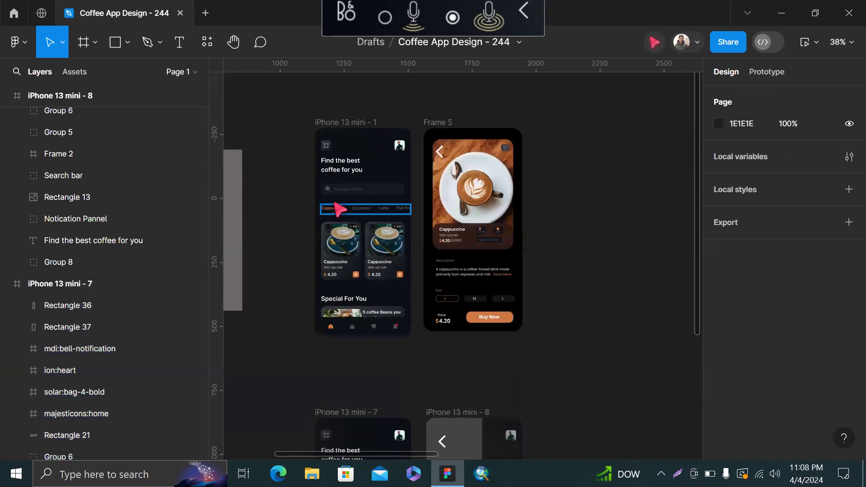
Move Frame 5 farther away from the iPhone 13 mini - 1 home screen, to about X 2255, Y -303.
scroll(339, 206, "up", 2)
left_click(403, 306)
scroll(406, 302, "right", 1)
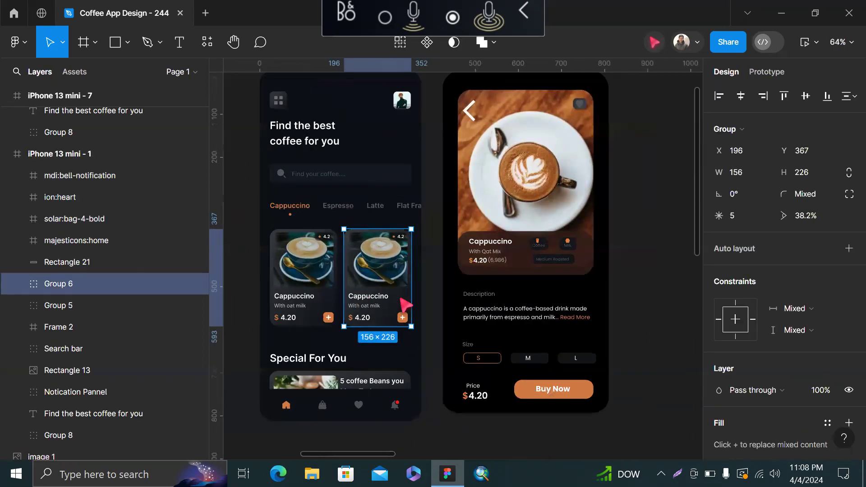
scroll(406, 304, "down", 3)
left_click_drag(532, 155, 630, 143)
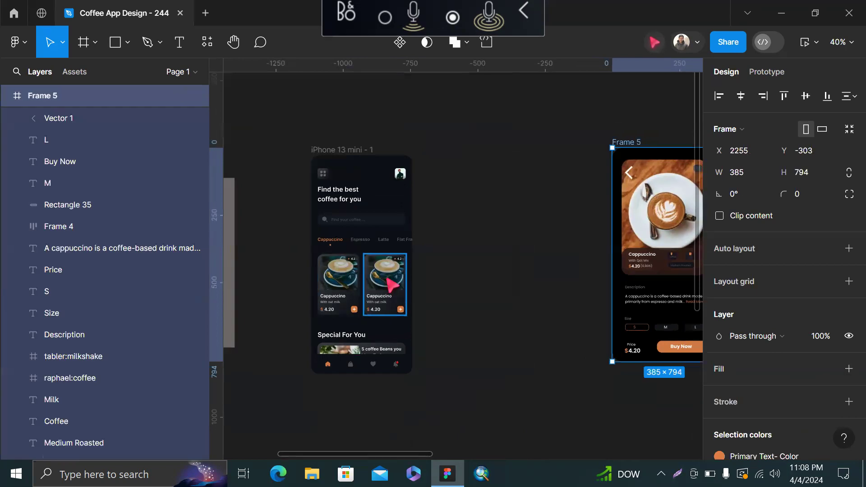
Try to place a series of copies of the second Cappuccino card beyond the iPhone 13 mini - 1 home screen's right edge.
left_click(392, 284)
scroll(392, 284, "up", 3)
left_click_drag(388, 284, 489, 297)
key("ctrl+d")
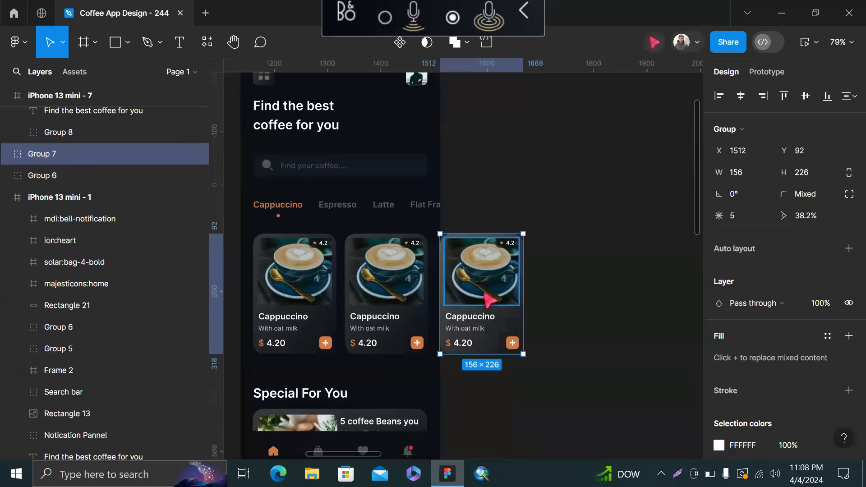
key("ctrl+d")
key("ctrl+d")
key("ctrl+z")
key("ctrl+z")
key("ctrl+z")
key("ctrl+z")
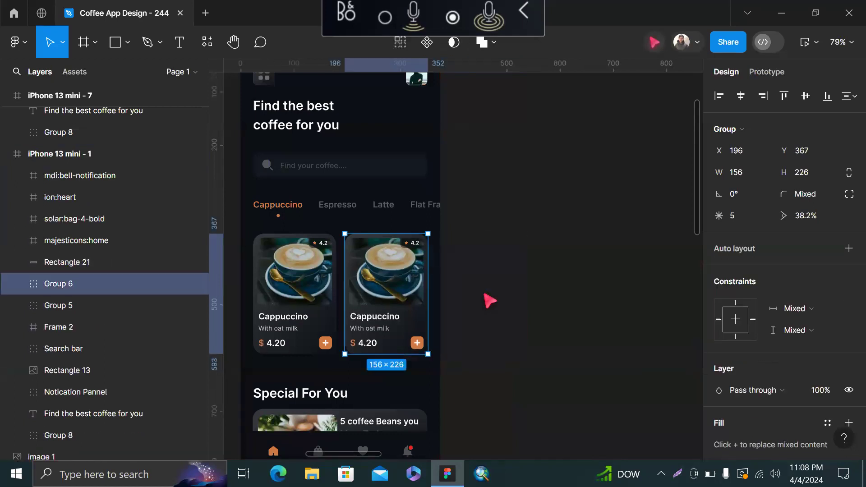
Extend the Cappuccino card row beyond the iPhone 13 mini - 1 frame with four copies, the outer ones spaced about 33 apart.
left_click_drag(364, 320, 453, 332)
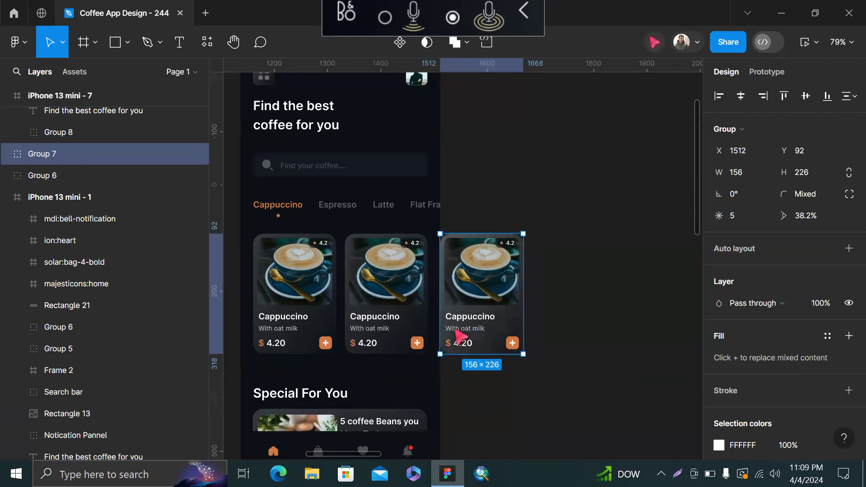
key("ctrl+z")
scroll(456, 328, "down", 2)
left_click_drag(460, 325, 534, 325)
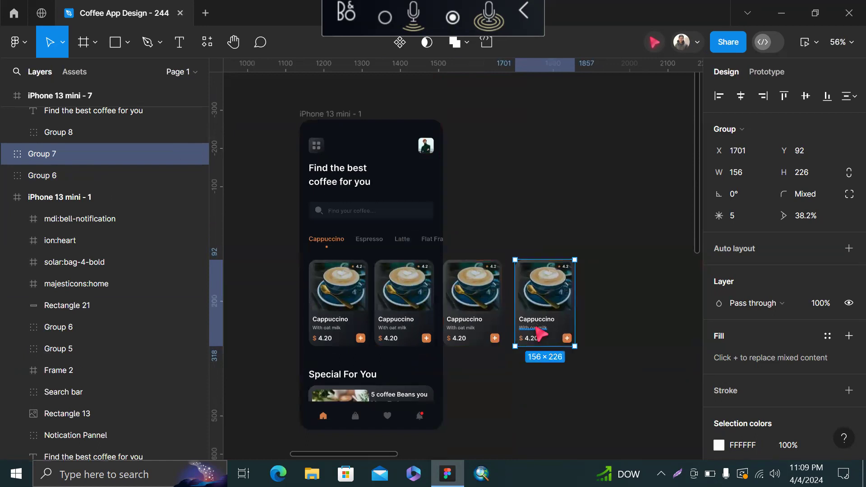
key("ctrl+d")
key("ctrl+d")
scroll(463, 321, "down", 2)
Select all six Cappuccino cards together, both inside and outside the iPhone 13 mini - 1 frame.
left_click(555, 318, "shift")
left_click(512, 314, "shift")
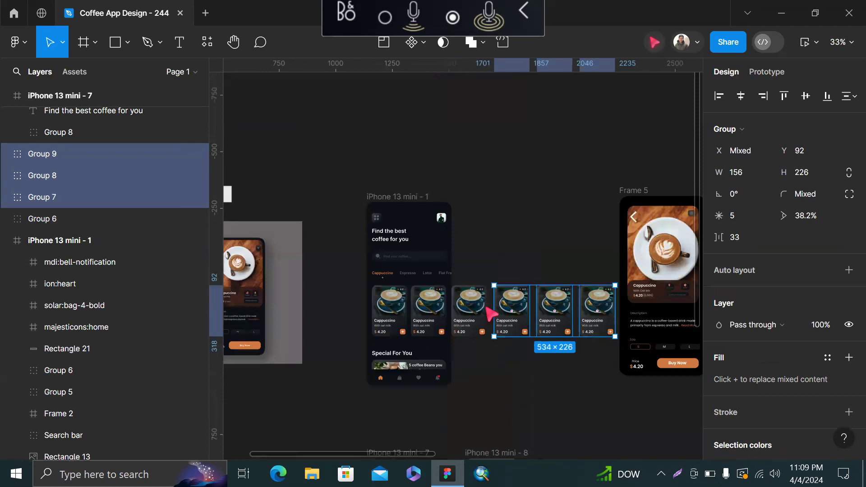
left_click(482, 312, "shift")
left_click(437, 321, "shift")
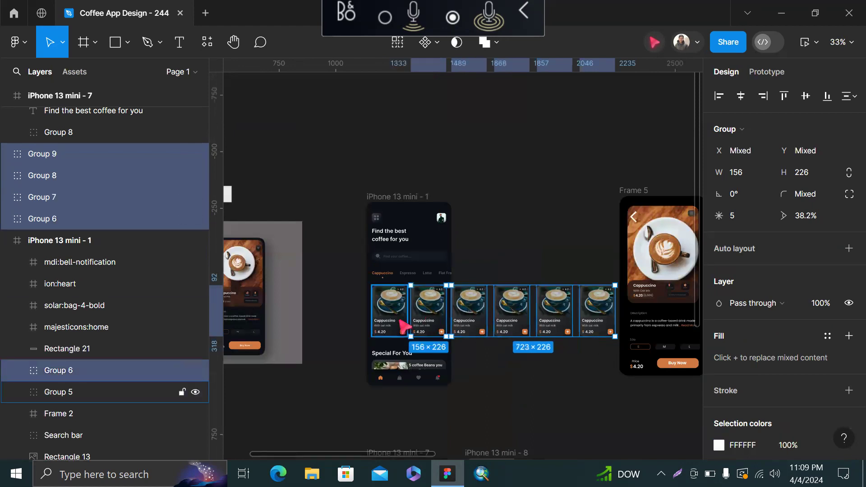
left_click(395, 321, "shift")
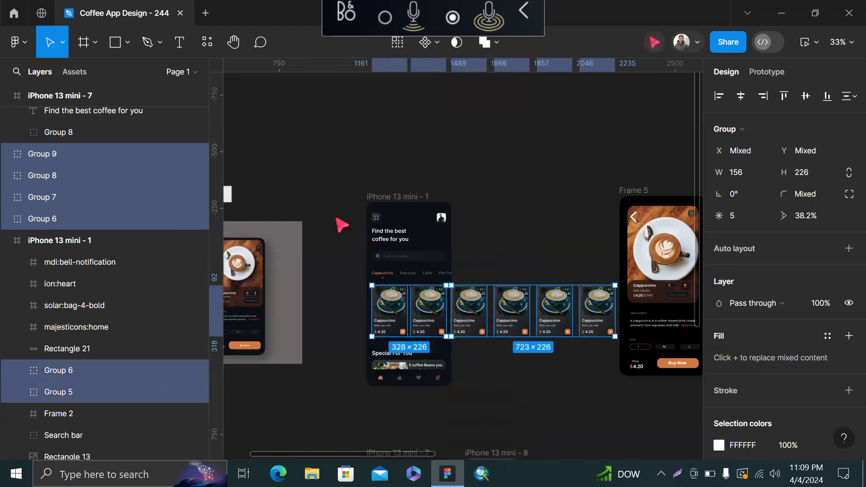
Try to transfer the six selected cards into the iPhone 13 mini - 1 frame by cutting and pasting, and undo it.
key("Delete")
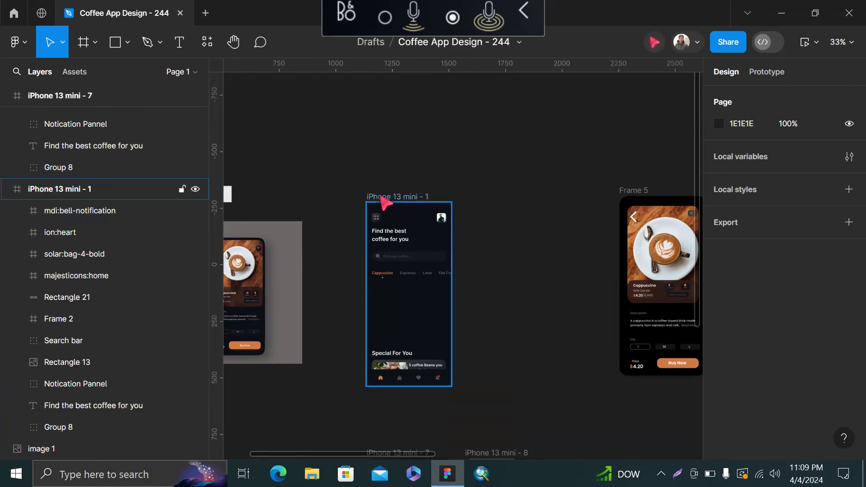
left_click(381, 197)
key("ctrl+z")
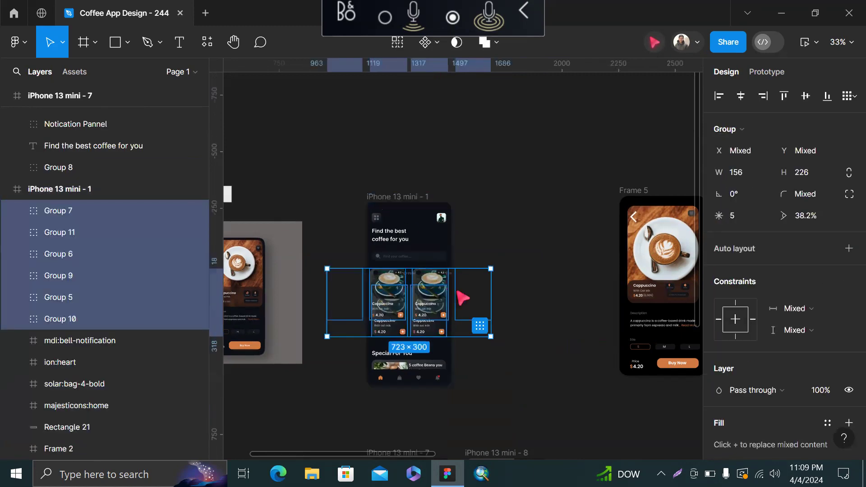
scroll(462, 293, "up", 3)
scroll(427, 312, "up", 4)
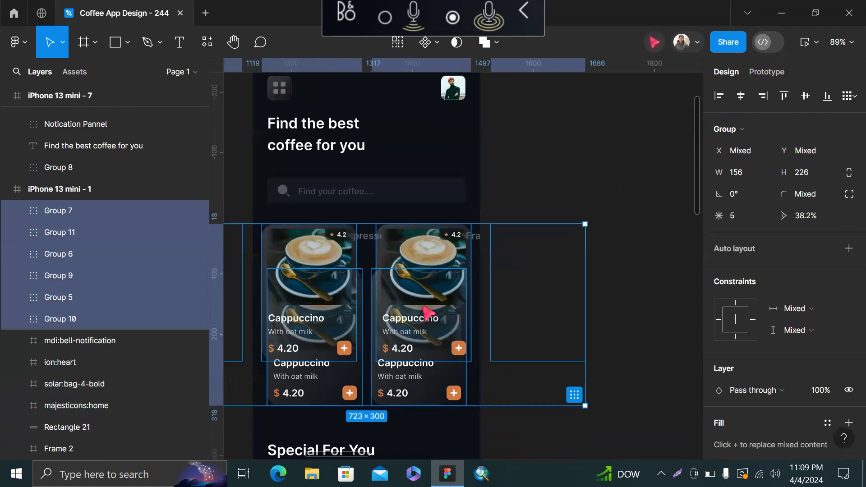
key("ctrl+z")
key("ctrl+z")
key("ctrl+z")
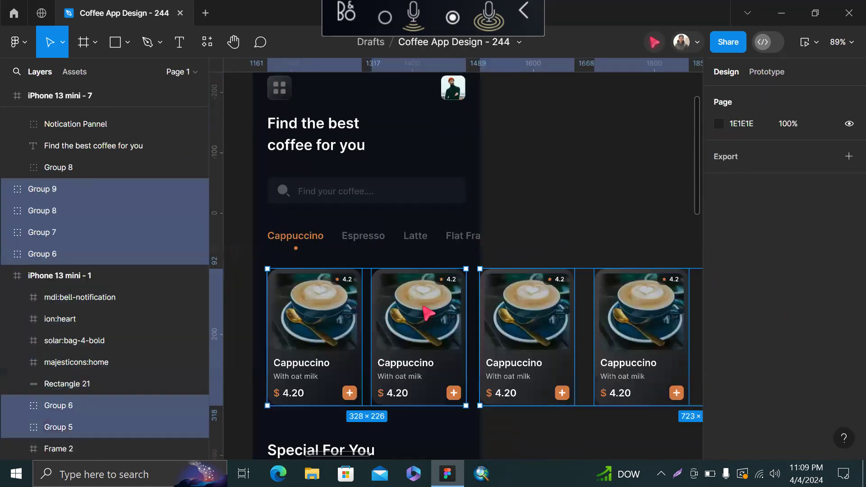
Cut the six selected Cappuccino cards and paste them into the iPhone 13 mini - 1 frame.
scroll(508, 303, "down", 4)
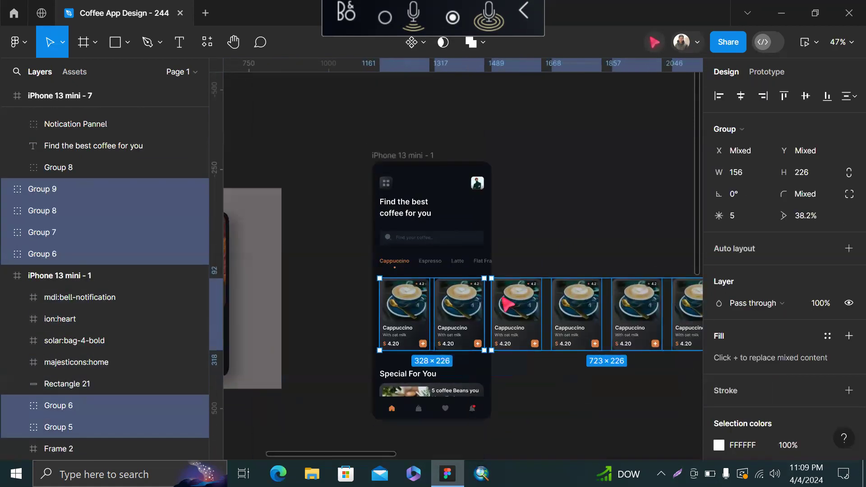
key("Delete")
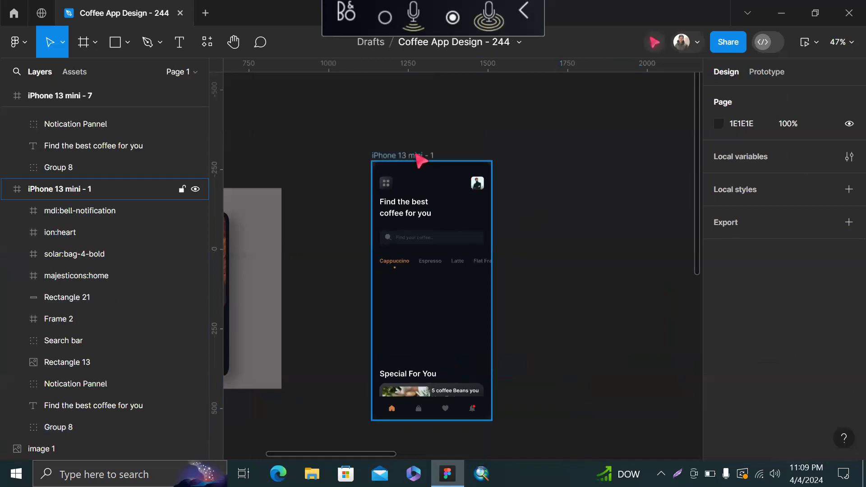
left_click(417, 156)
key("ctrl+z")
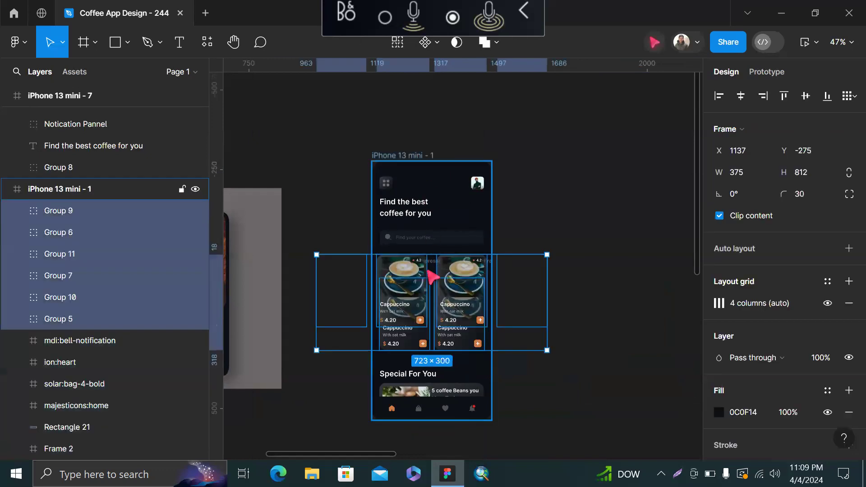
Move the pasted cards out of the frame onto the empty canvas above it, at about X 965, Y -963.
scroll(419, 63, "up", 2)
left_click_drag(419, 64, 419, 63)
scroll(419, 63, "up", 2)
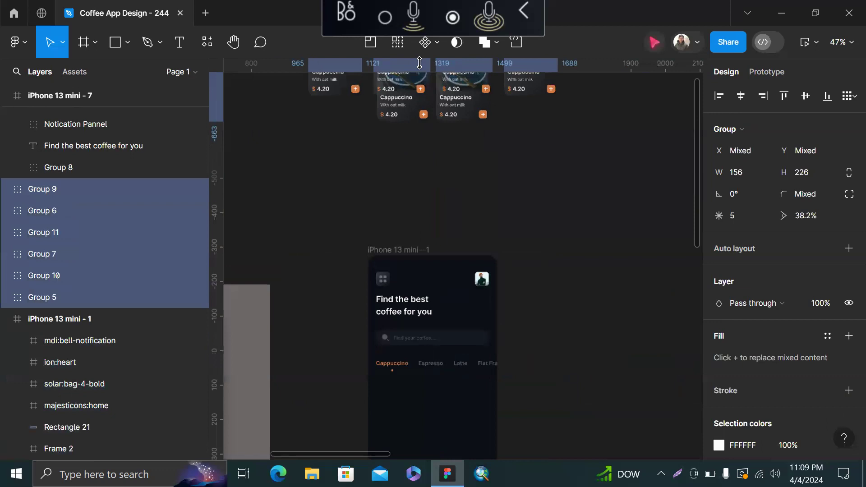
scroll(414, 199, "up", 3)
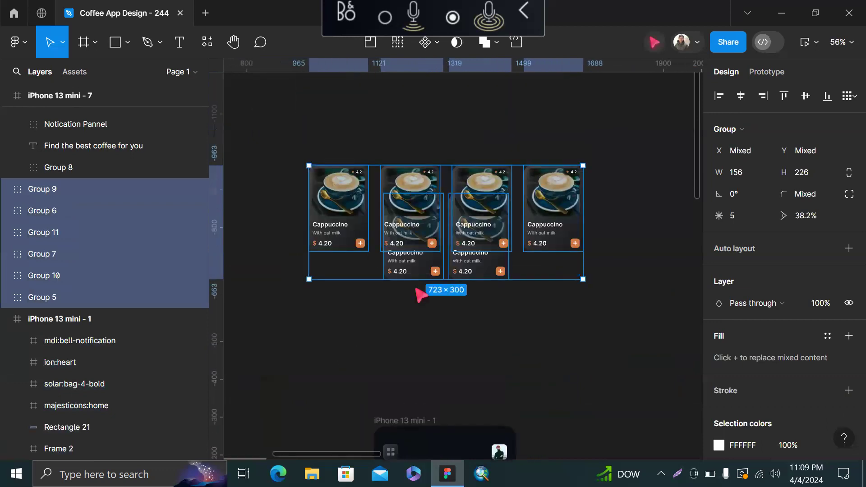
Move the two lower overlapping Cappuccino cards to the end of the card row above the home screen.
left_click(484, 268)
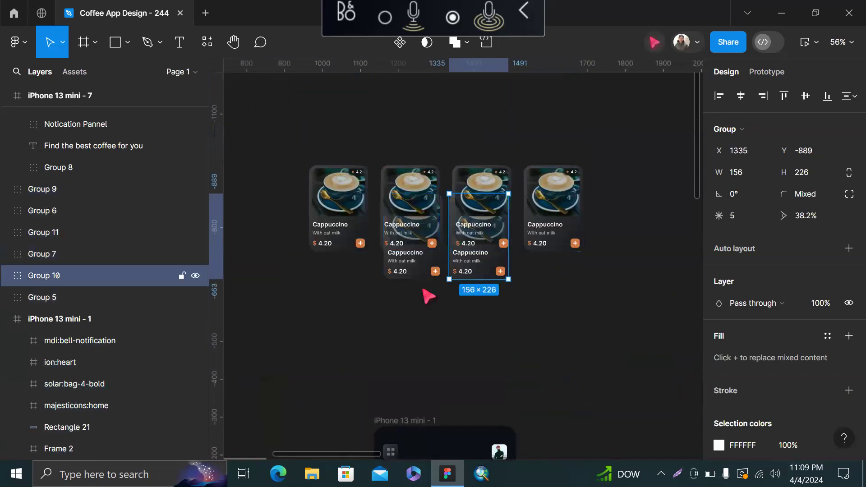
left_click(418, 275, "shift")
left_click_drag(412, 272, 622, 247)
scroll(622, 247, "down", 5)
Select all six Cappuccino cards, distribute them horizontally with 30 spacing and align their top edges.
left_click_drag(420, 159, 574, 257)
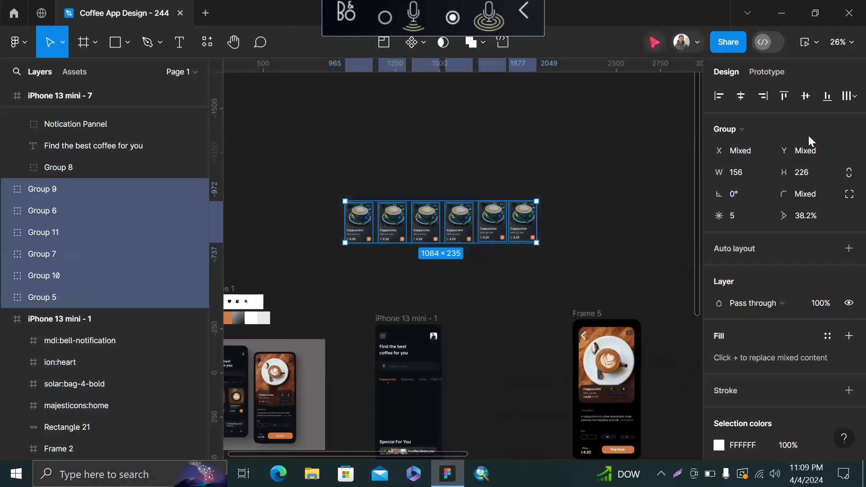
left_click(847, 97)
left_click(749, 157)
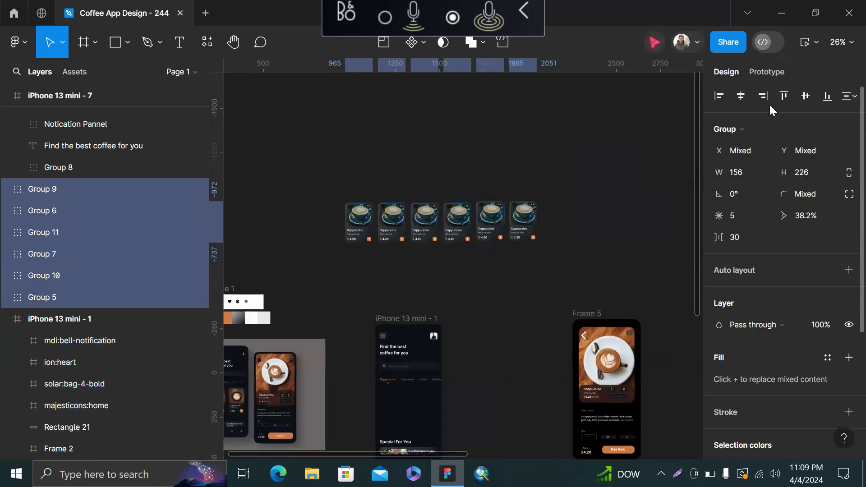
left_click(774, 96)
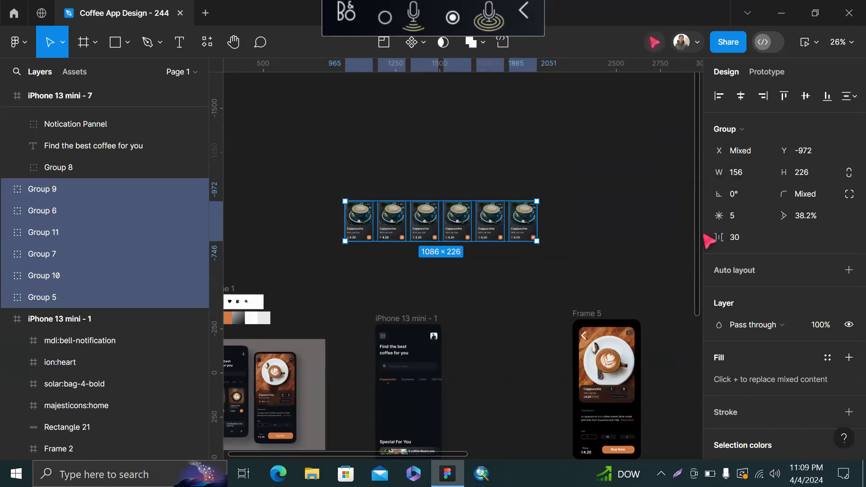
Cut the aligned row of six cards and paste it into the iPhone 13 mini - 1 frame.
key("Delete")
left_click(379, 317)
scroll(420, 278, "up", 3)
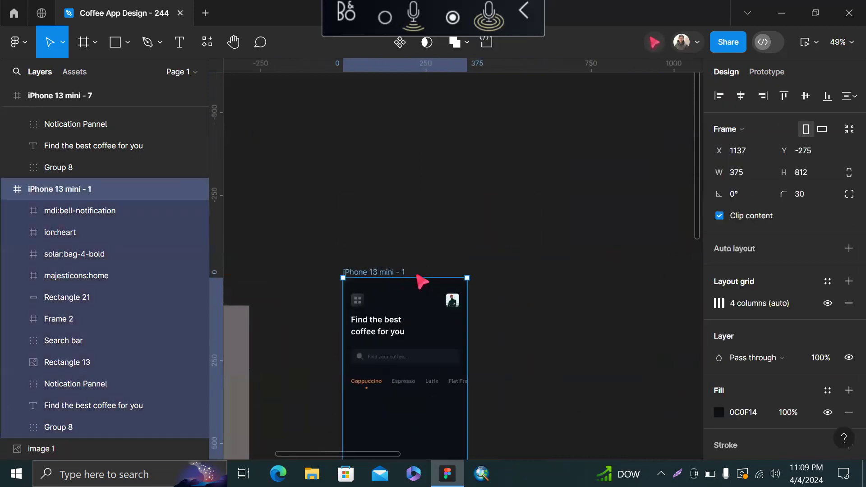
key("ctrl+v")
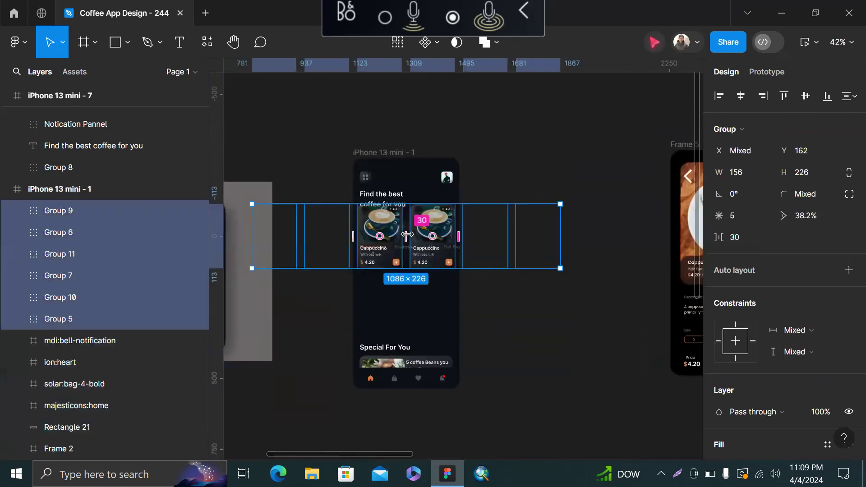
Position the six-card row beneath the coffee category tabs, starting near the home screen's left margin at about X 1158, Y 94.
mouse_move(438, 245)
left_mouse_down()
mouse_move(436, 300)
mouse_move(426, 250)
left_mouse_up()
left_click_drag(438, 262, 536, 321)
scroll(465, 308, "up", 3)
left_click_drag(368, 326, 388, 328)
Try to cut the repositioned card row for transfer into the iPhone 13 mini - 1 frame, and undo it.
key("Delete")
left_click(384, 322)
key("ctrl+z")
key("ctrl+z")
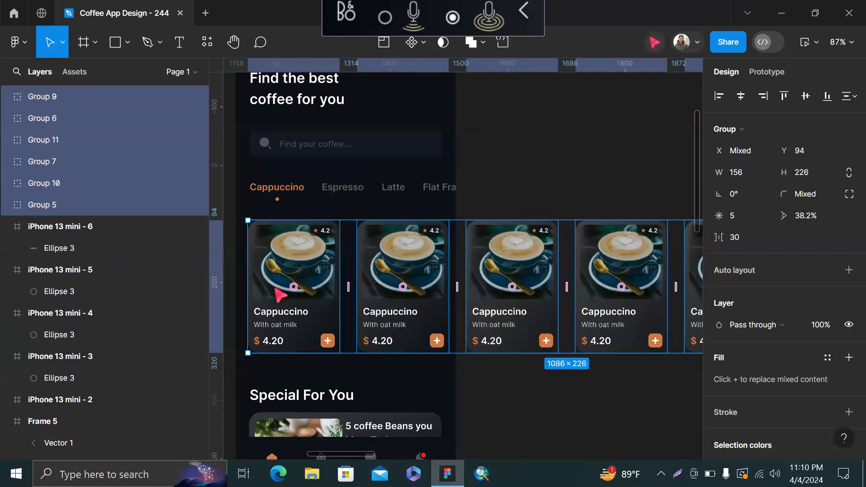
Group the six Cappuccino cards, then cut the group and paste it into the iPhone 13 mini - 1 frame.
scroll(303, 198, "up", 2)
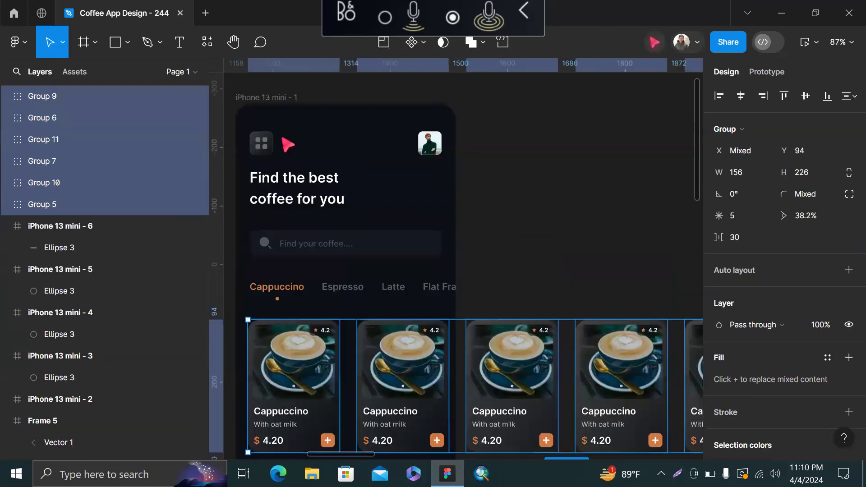
key("ctrl+g")
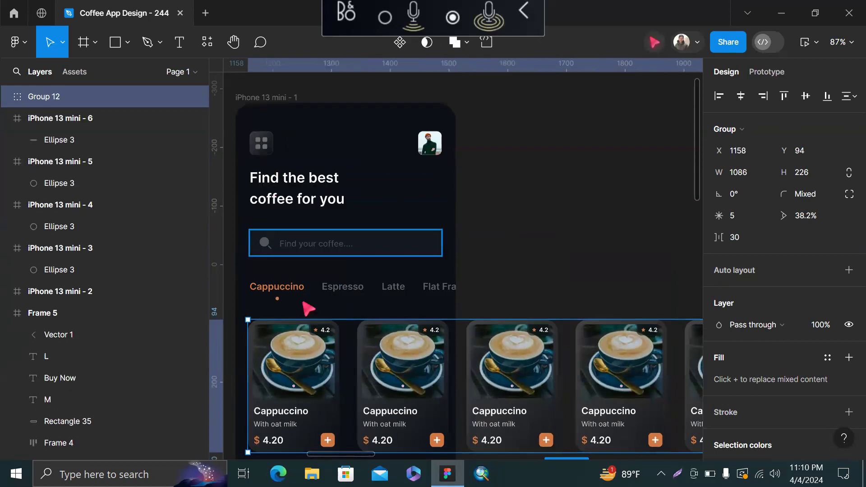
key("Delete")
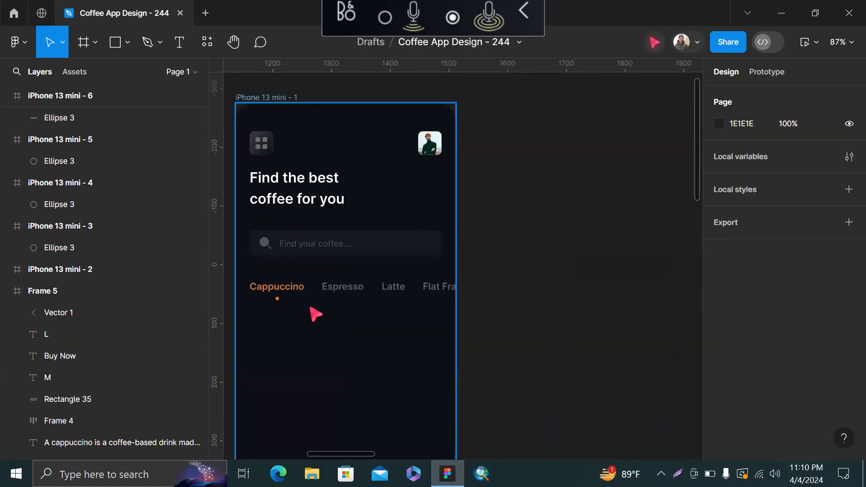
left_click(315, 314)
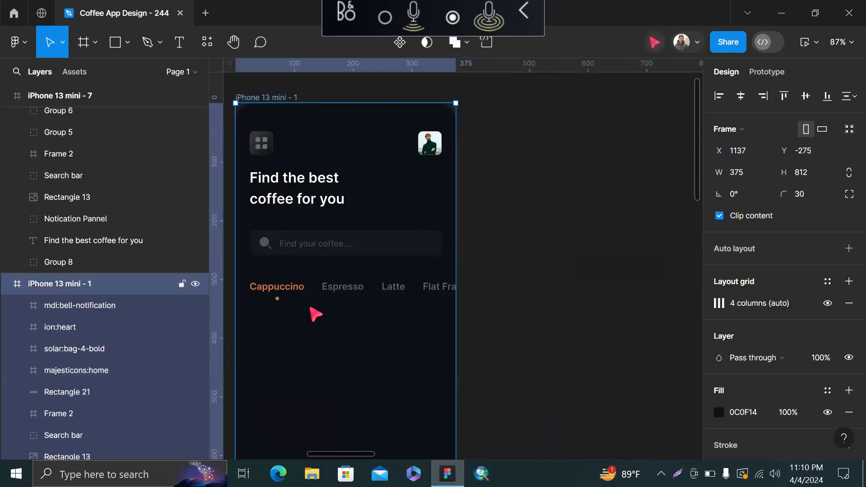
key("ctrl+z")
scroll(313, 310, "down", 3)
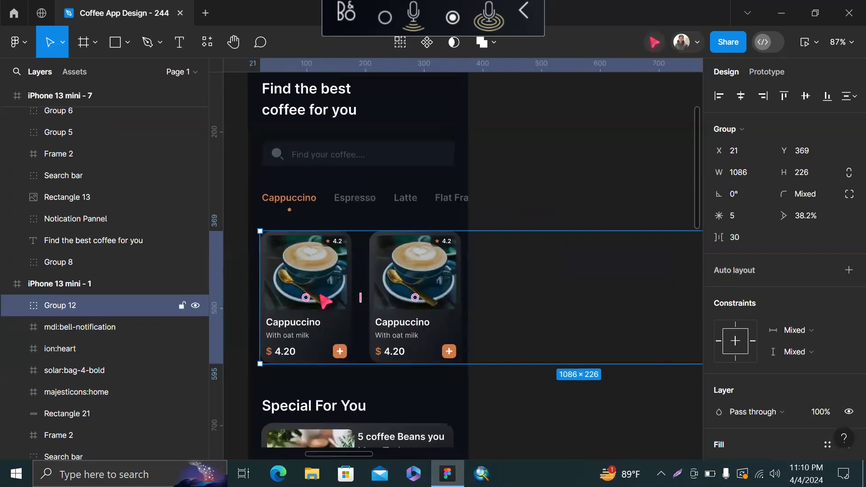
Ungroup the pasted card group and wrap the six Cappuccino cards in a new frame inside iPhone 13 mini - 1.
left_click(408, 201)
right_click(352, 285)
left_click(320, 317)
left_click(329, 323)
right_click(329, 323)
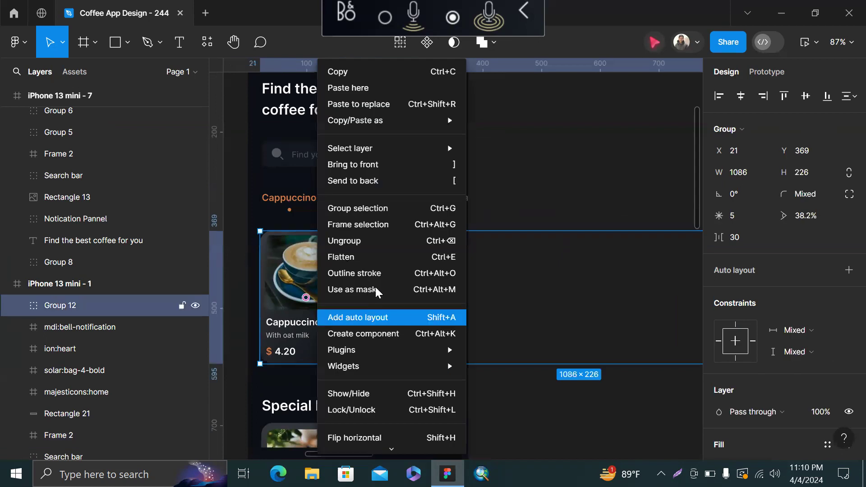
left_click(377, 241)
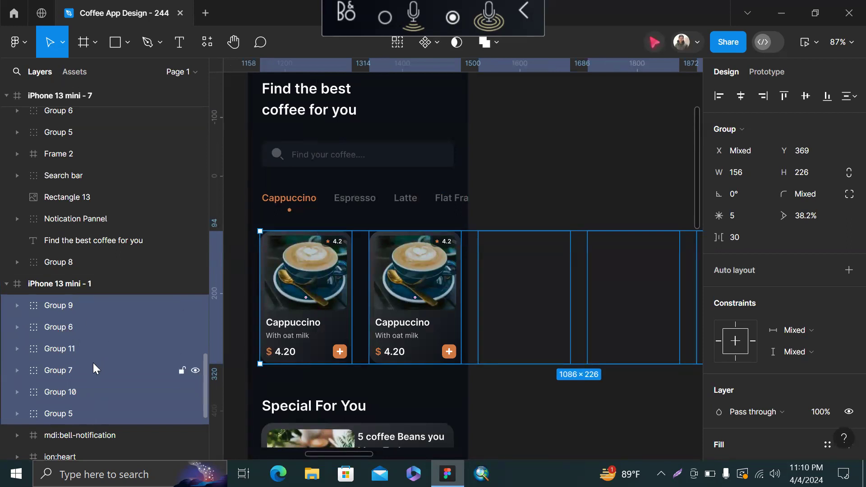
key("ctrl+alt+g")
left_click(50, 303)
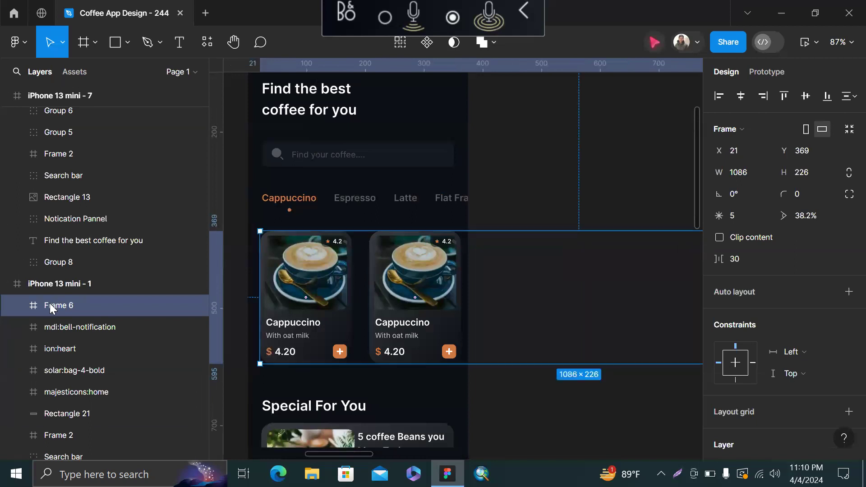
Shrink the card row frame to a width of 342 so it fits inside the home screen.
scroll(449, 281, "down", 3)
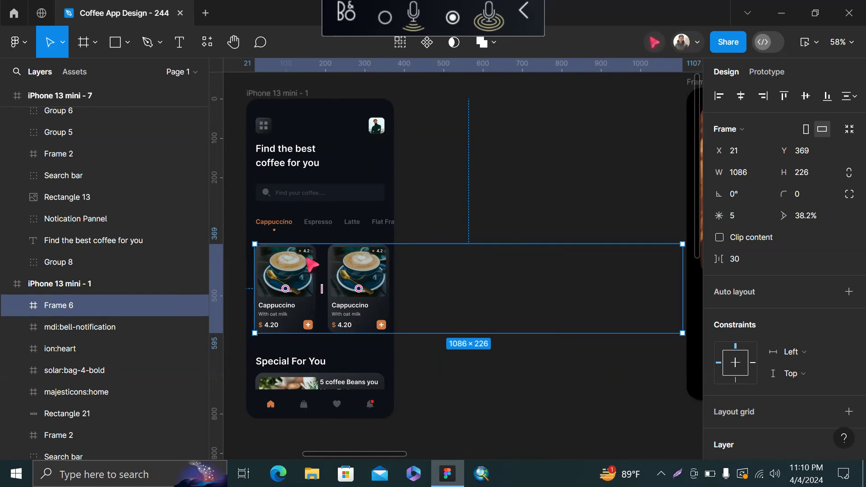
scroll(279, 319, "down", 3)
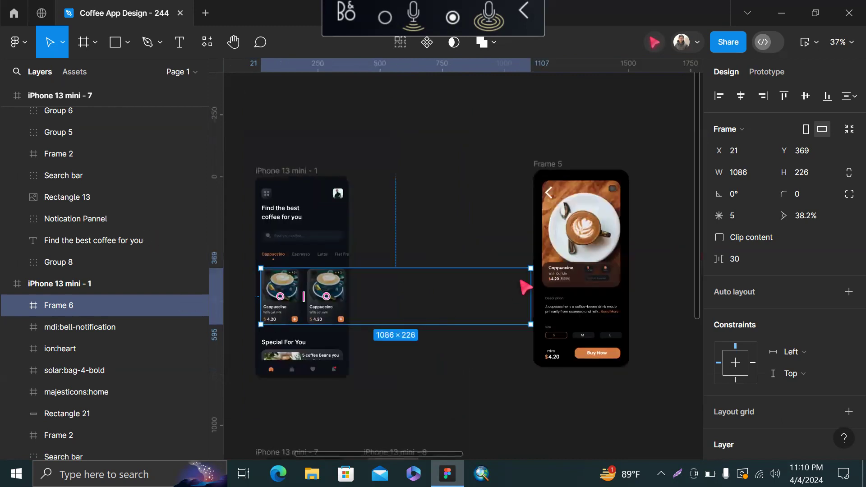
left_click_drag(400, 307, 349, 306)
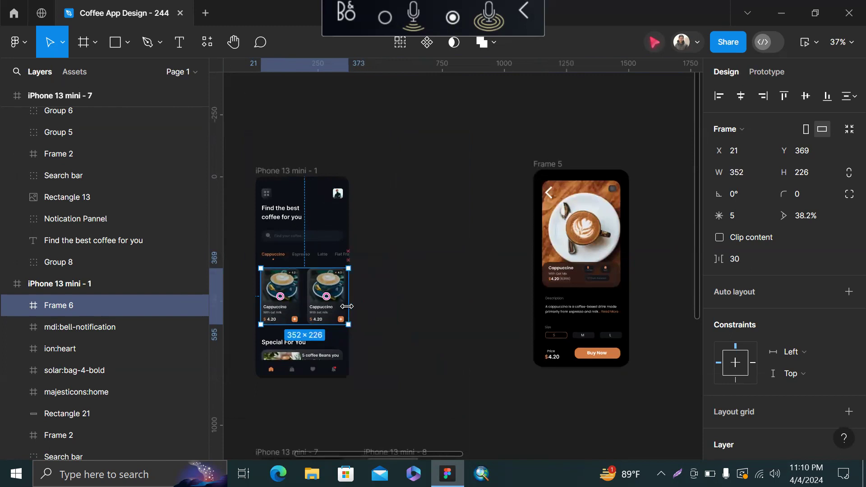
scroll(347, 306, "up", 5)
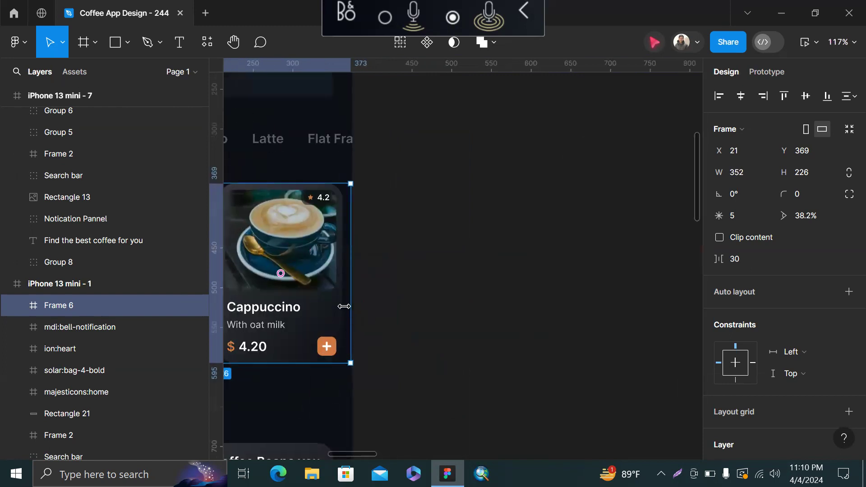
left_click_drag(343, 306, 344, 308)
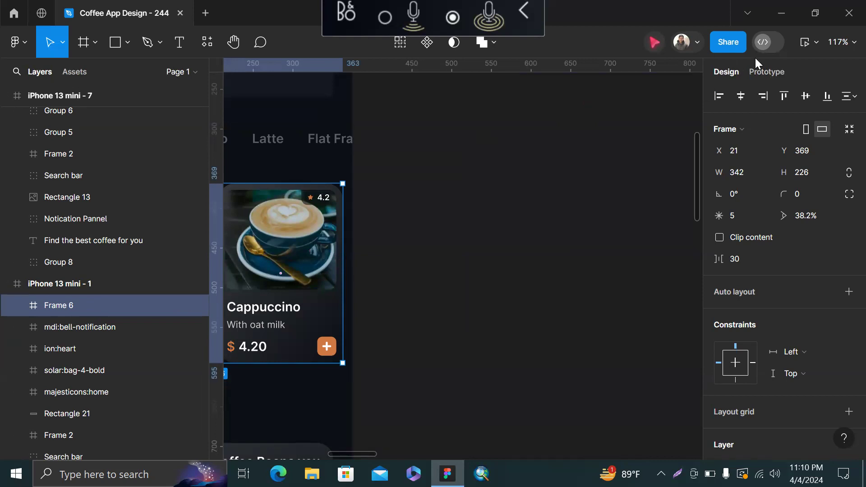
Set the card row frame's prototype scroll overflow to Horizontal.
left_click(762, 71)
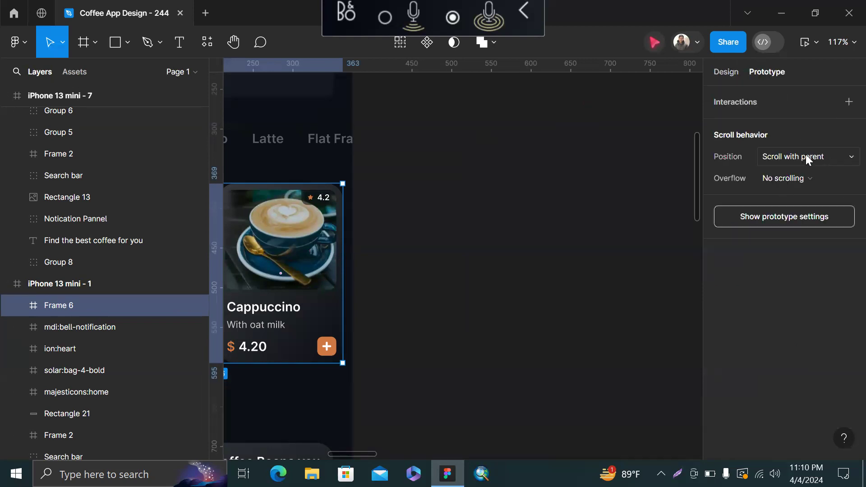
left_click(804, 178)
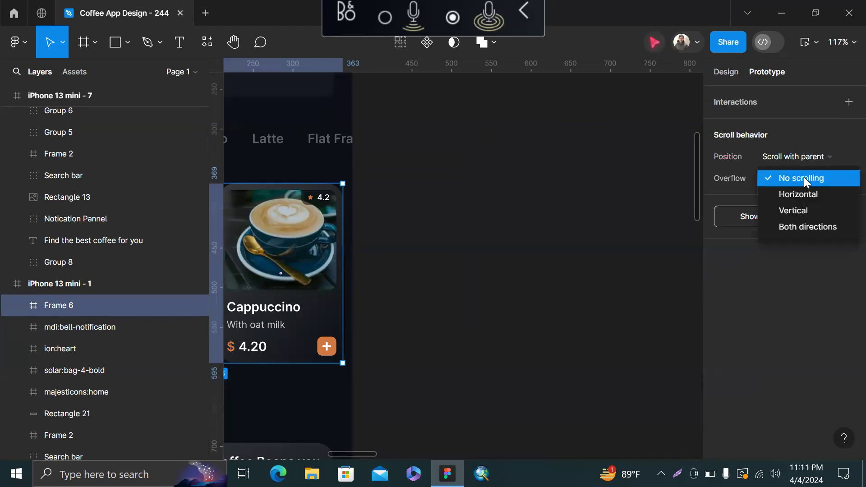
left_click(801, 197)
scroll(620, 282, "down", 5, "ctrl")
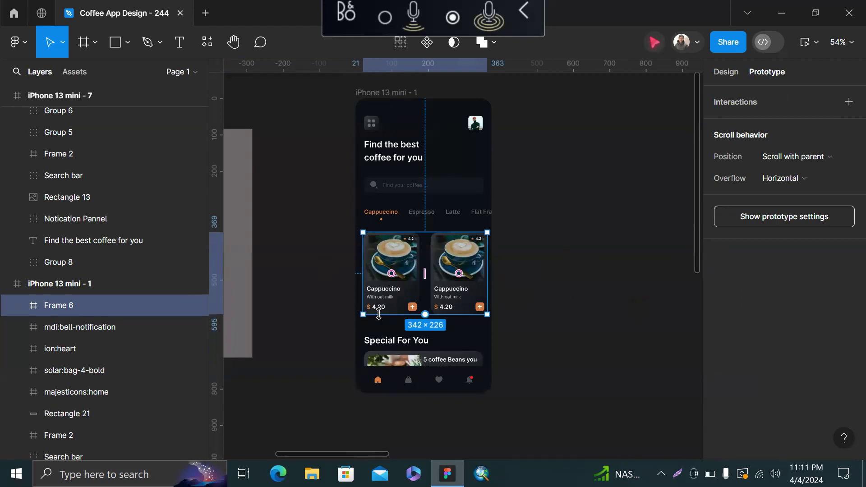
left_click(794, 178)
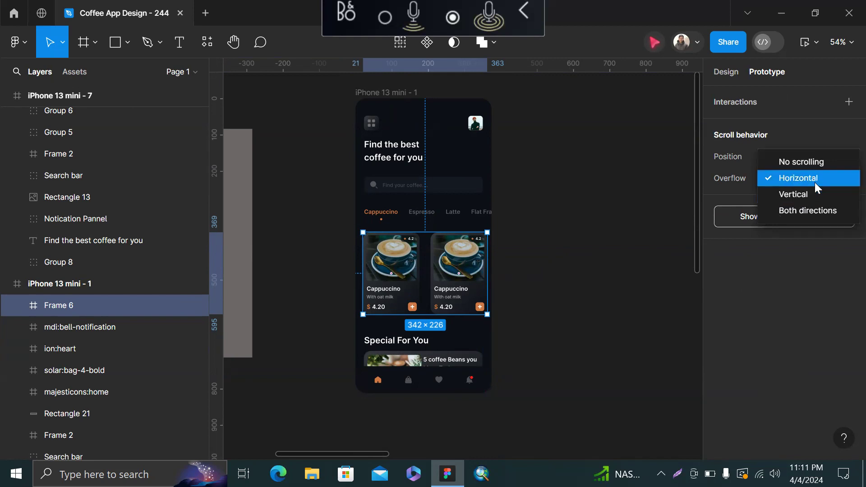
left_click(590, 211)
Move the Flow 2 starting point from iPhone 13 mini - 7 to the iPhone 13 mini - 1 frame.
scroll(599, 220, "down", 2, "ctrl")
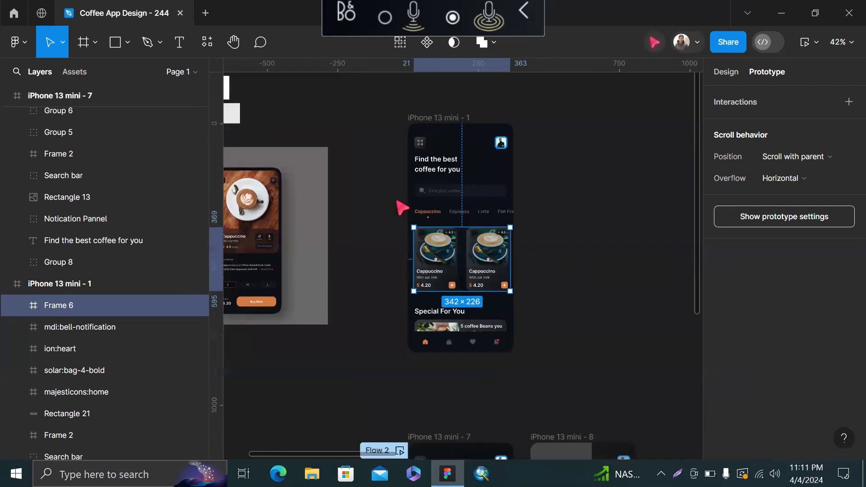
scroll(387, 444, "down", 1)
left_click_drag(392, 436, 392, 114)
left_click(415, 102)
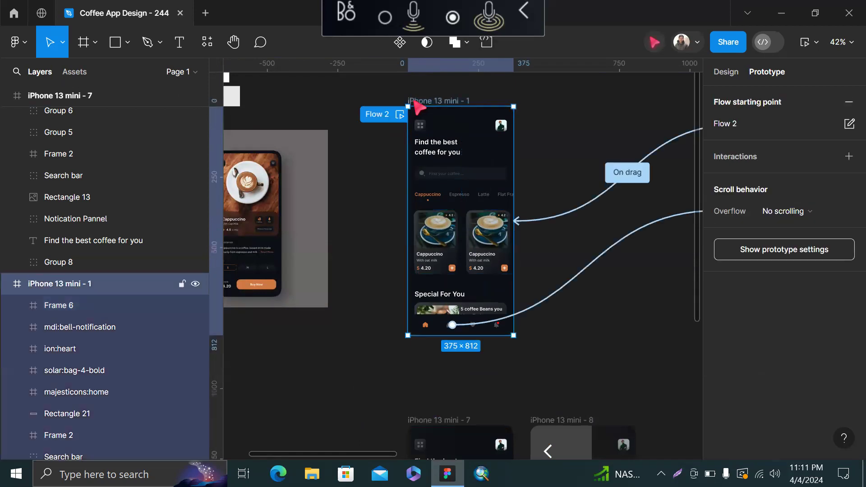
Preview the home screen prototype and scroll the Cappuccino cards sideways in both directions.
key("shift+space")
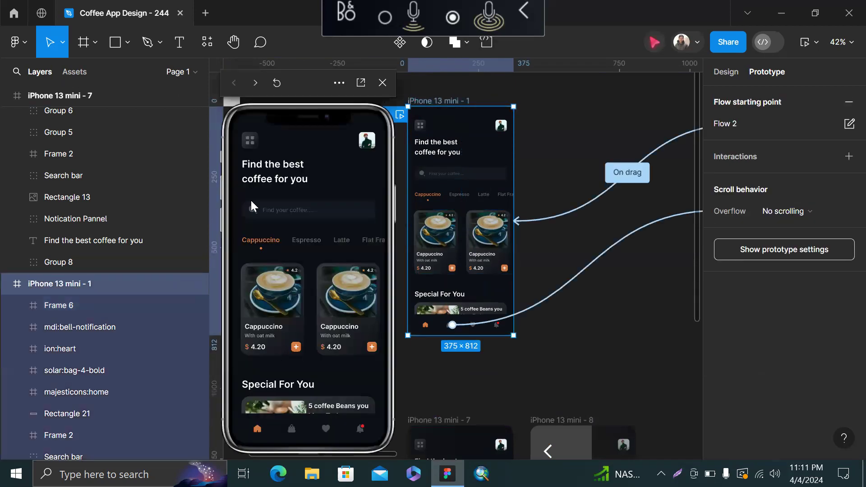
left_click_drag(331, 311, 235, 304)
left_click_drag(322, 320, 215, 309)
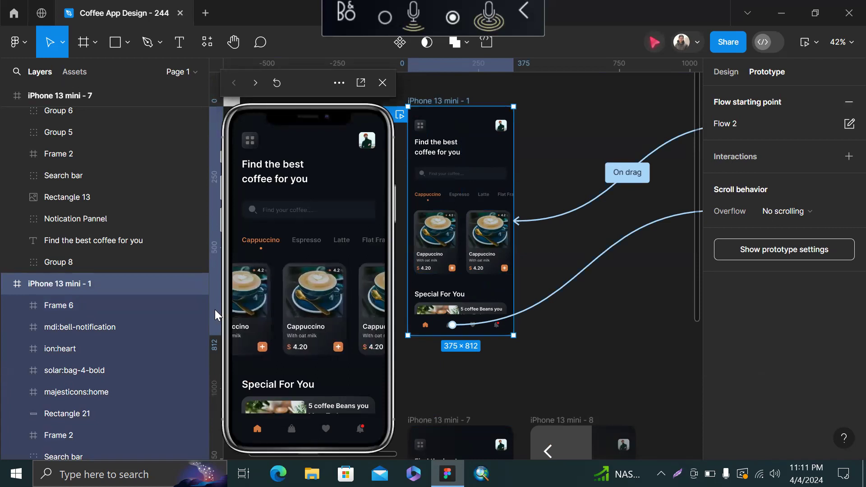
left_click_drag(275, 318, 224, 317)
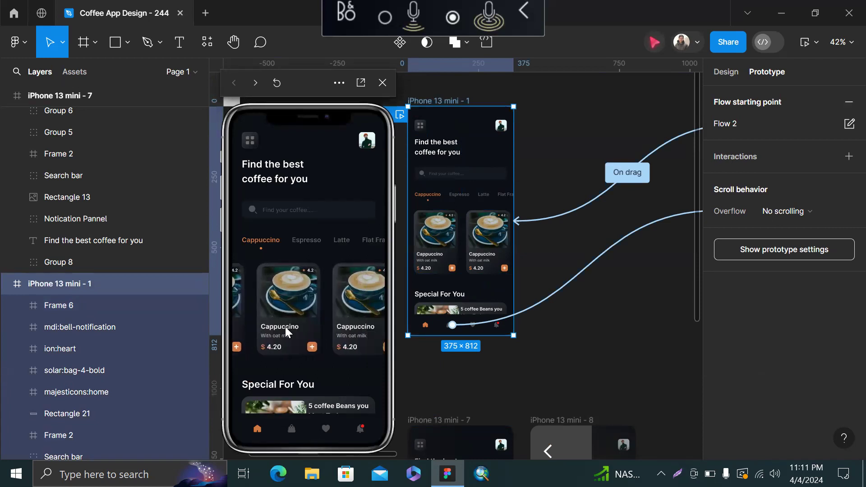
left_click_drag(307, 328, 428, 346)
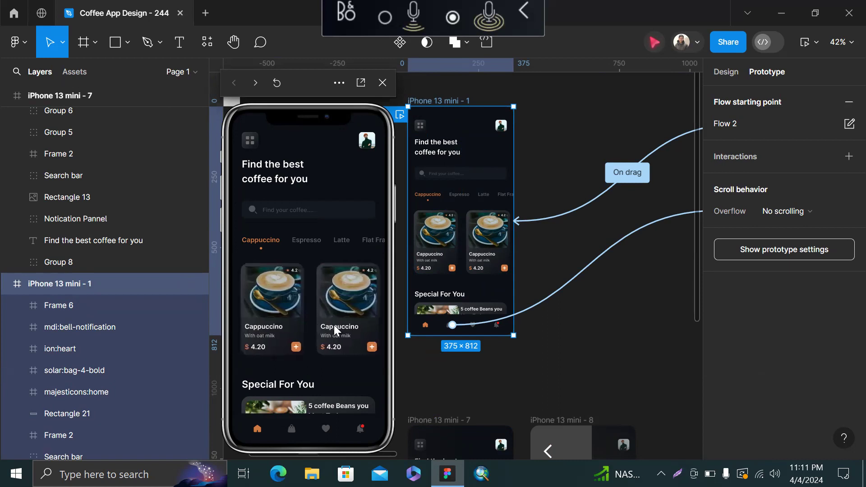
left_click_drag(356, 329, 202, 316)
Examine the scroll position options available for the Cappuccino card row frame.
left_click(475, 243)
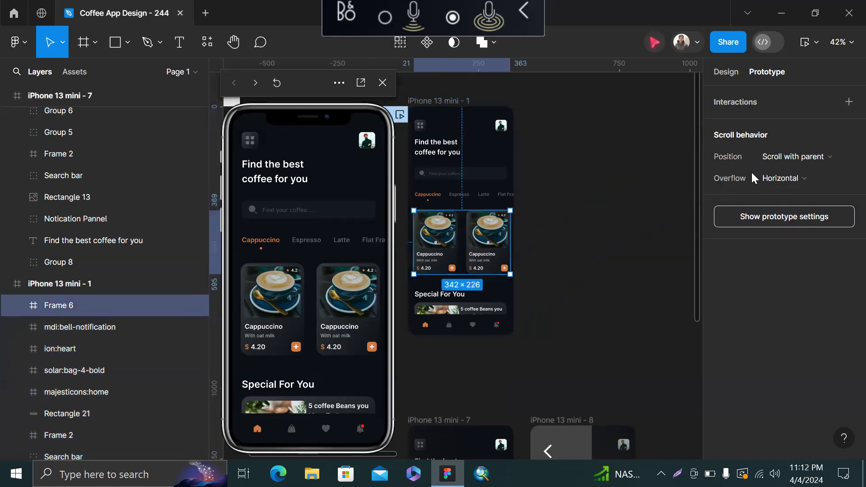
left_click(794, 163)
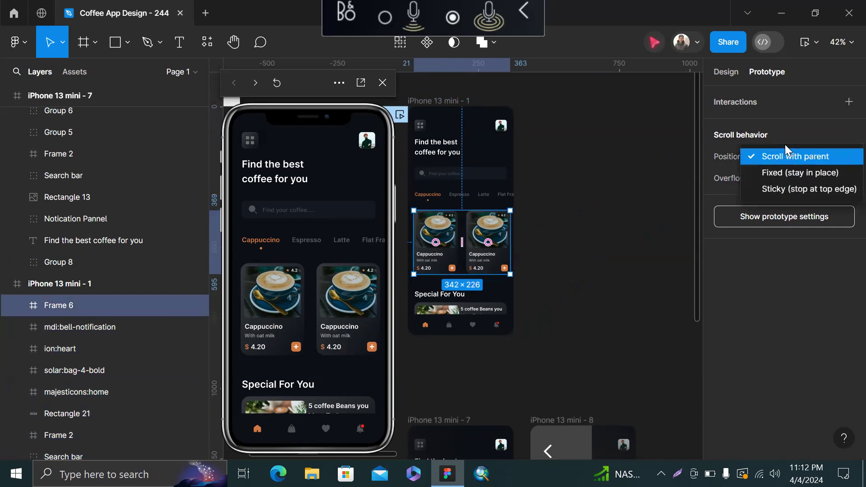
left_click(727, 151)
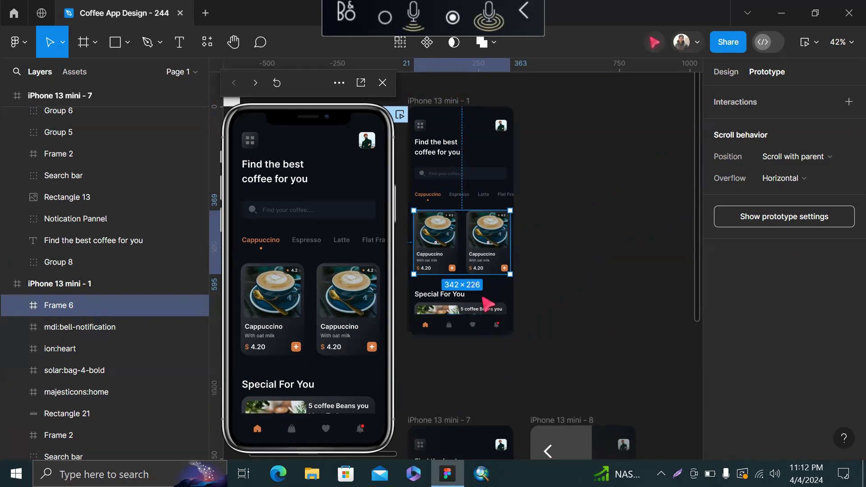
Ungroup the Special For You section on iPhone 13 mini - 1 to separate its heading from the coffee beans card.
key("Escape")
left_click(487, 313)
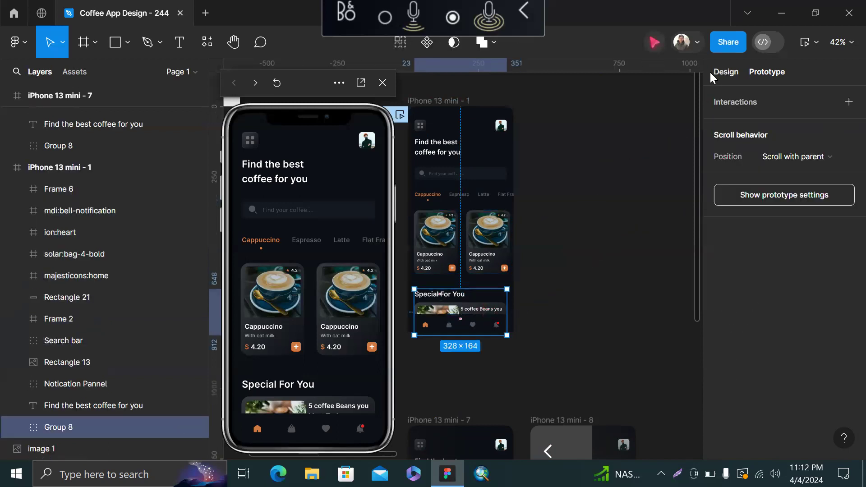
left_click(720, 71)
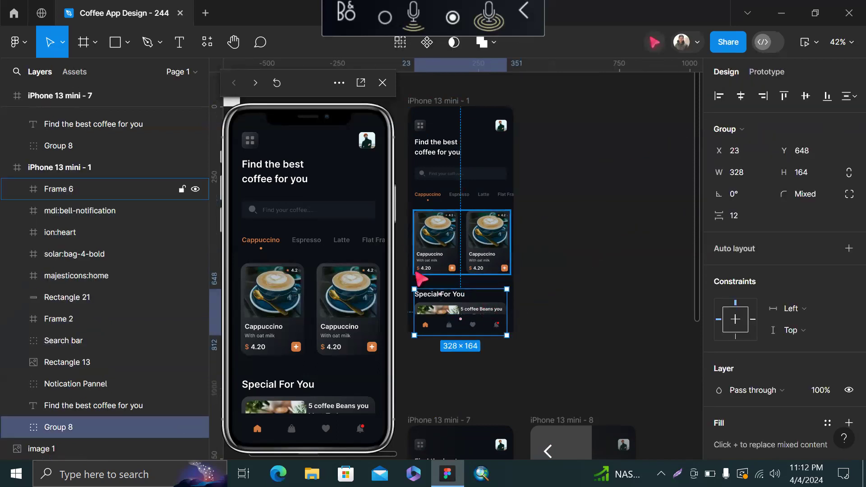
scroll(414, 271, "up", 3)
right_click(452, 318)
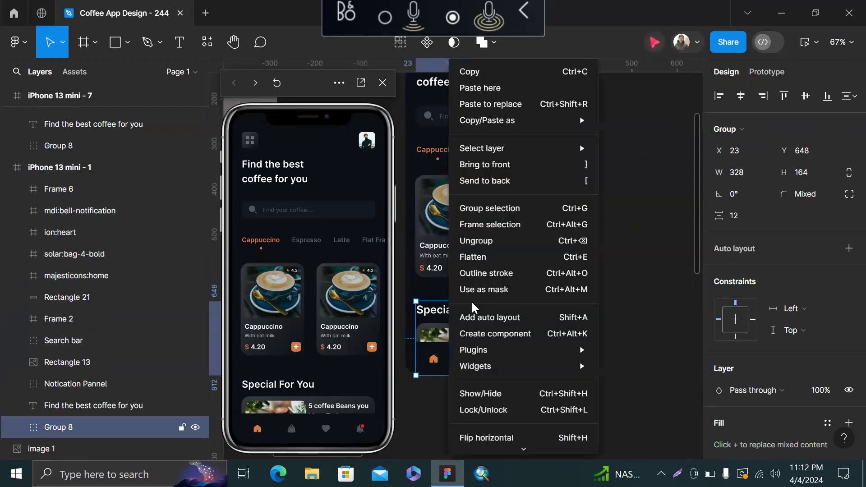
left_click(509, 242)
left_click(645, 296)
Copy the coffee beans card to just below the iPhone 13 mini - 1 frame and duplicate it twice downward with 32 spacing.
left_click(478, 335)
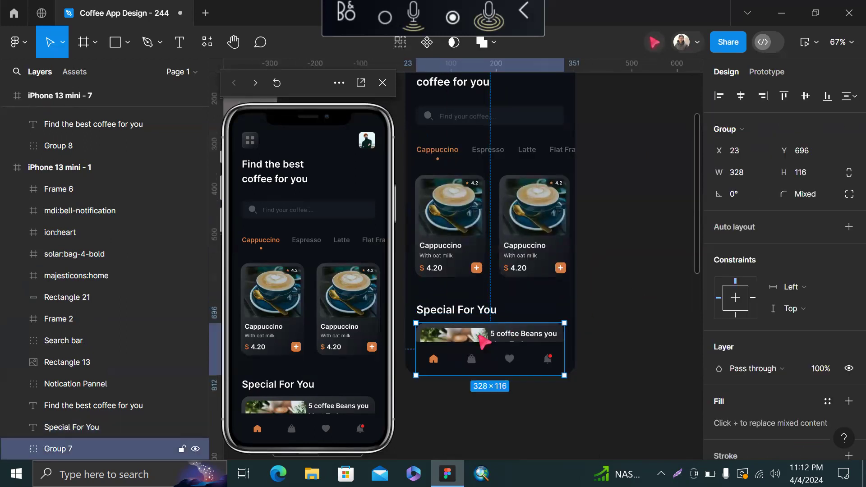
scroll(478, 335, "down", 3)
left_click_drag(473, 359, 473, 377)
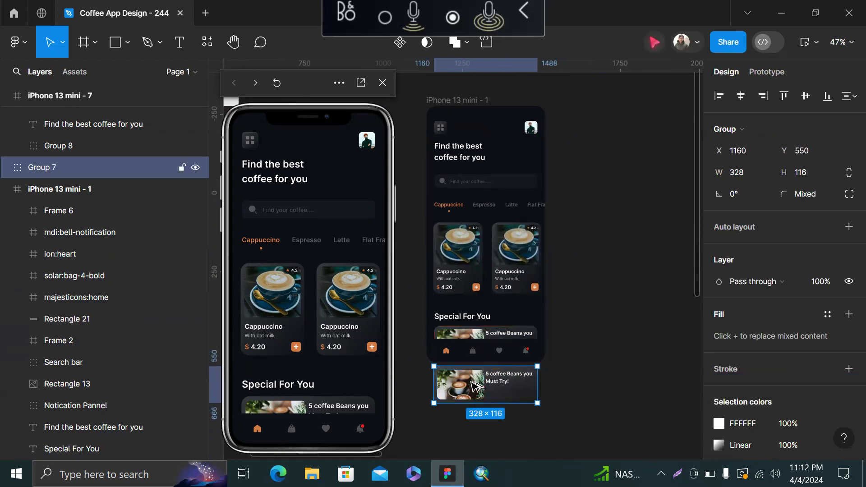
key("ctrl+d")
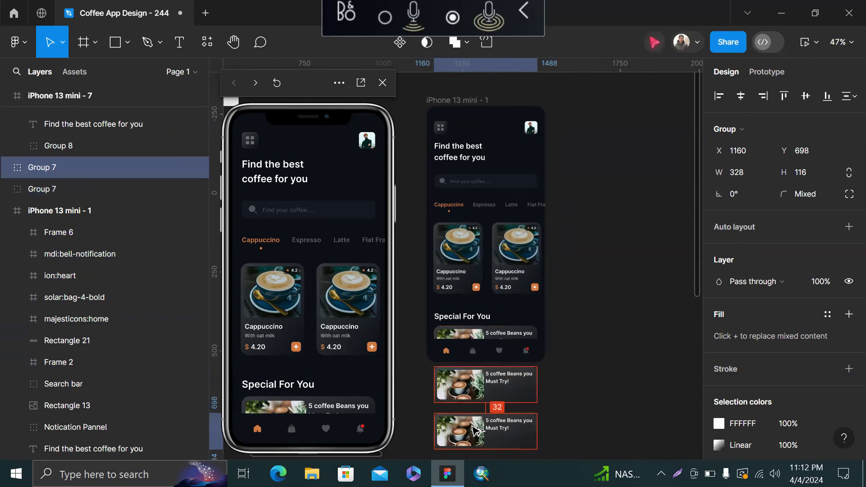
key("ctrl+d")
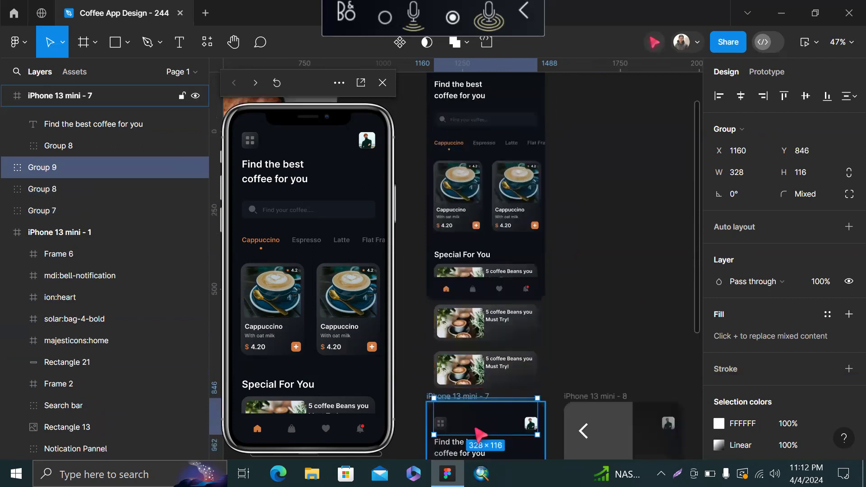
Cut the original coffee beans card and its three copies and paste all four into the iPhone 13 mini - 1 frame.
left_click(484, 374, "shift")
left_click(498, 291, "shift")
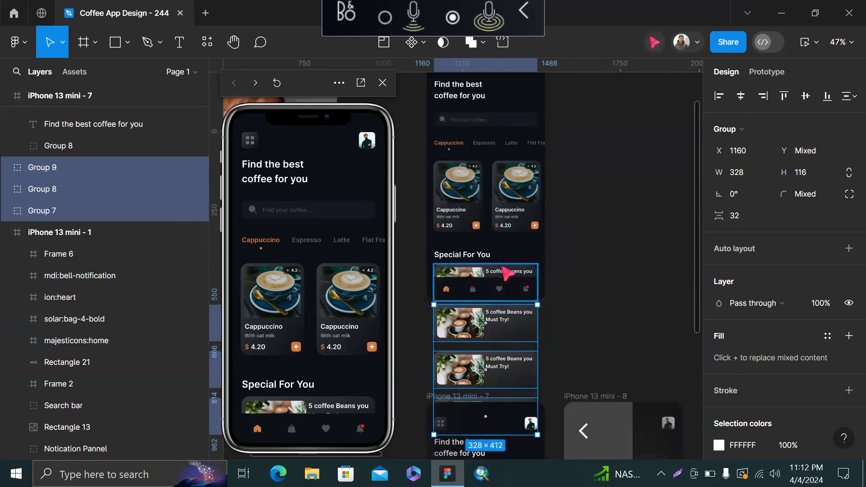
key("Delete")
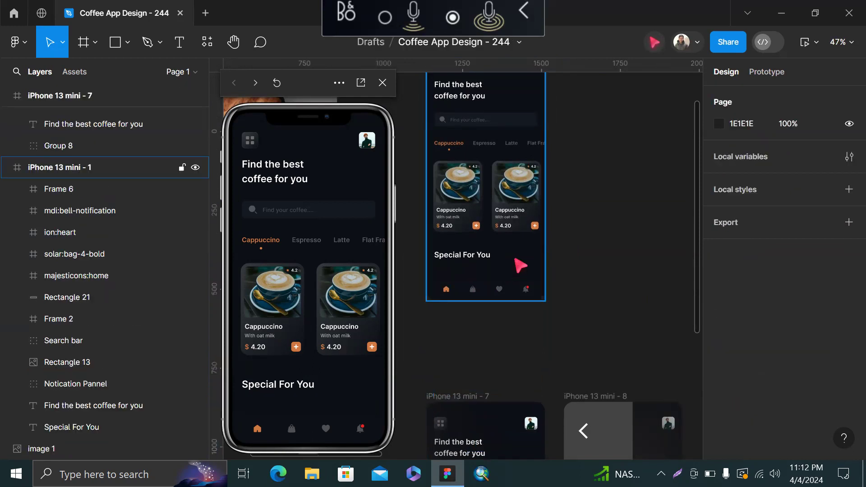
left_click(521, 266)
key("ctrl+z")
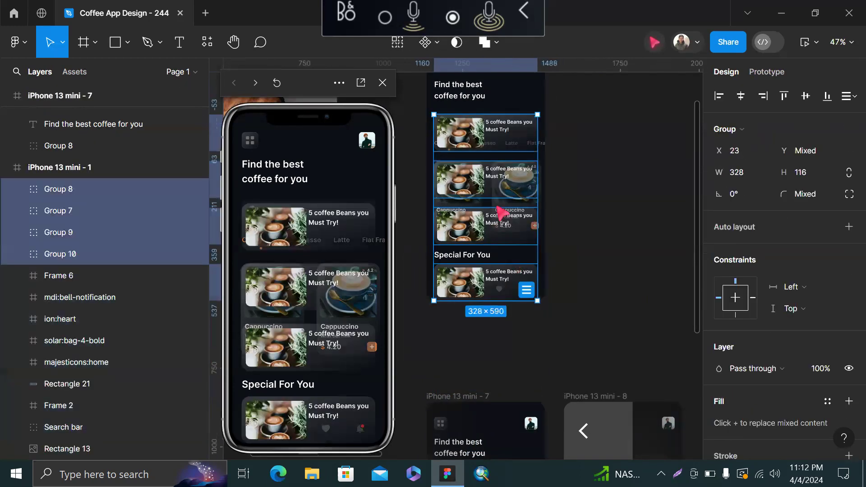
Position the stacked coffee beans cards directly under the Special For You heading and send them to the back.
left_click_drag(508, 210, 488, 361)
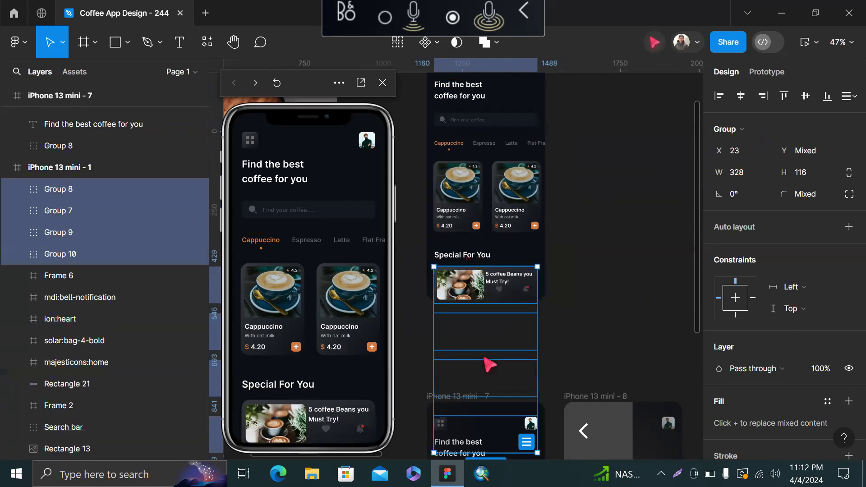
right_click(492, 297)
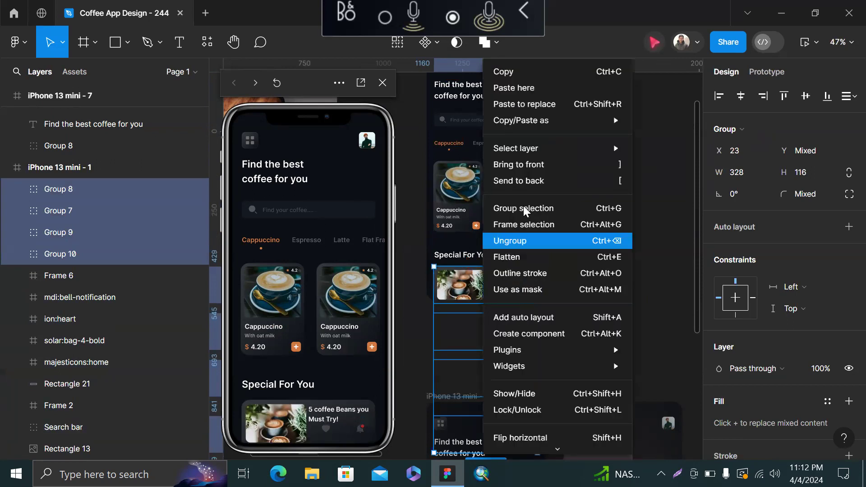
left_click(529, 181)
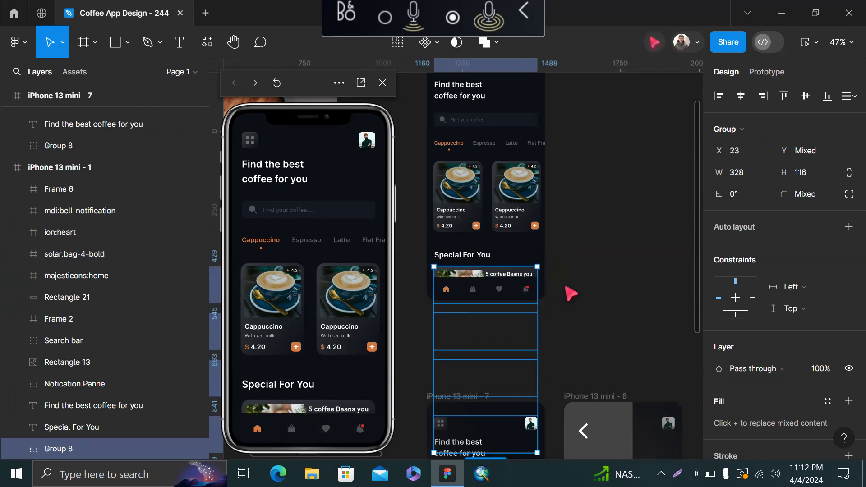
Wrap the four coffee beans cards in a frame and shorten it to 328 × 105, ending near the phone screen's lower edge.
key("ctrl+alt+g")
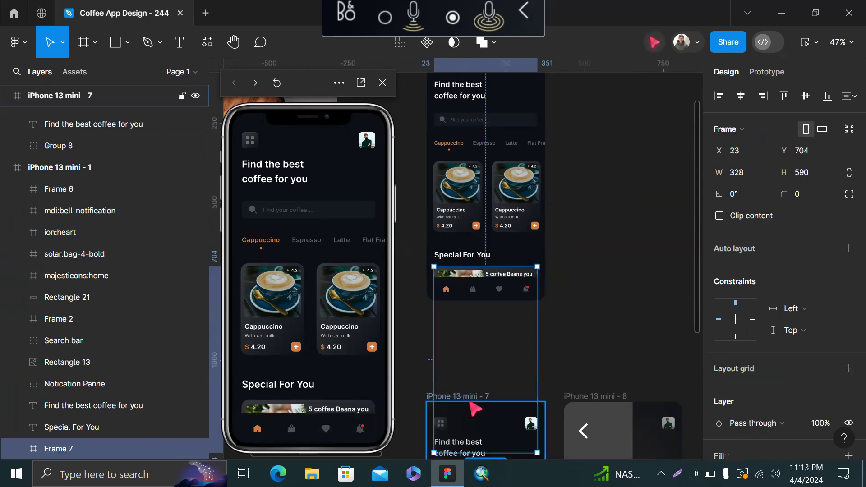
scroll(478, 397, "down", 3)
left_click_drag(492, 313, 492, 160)
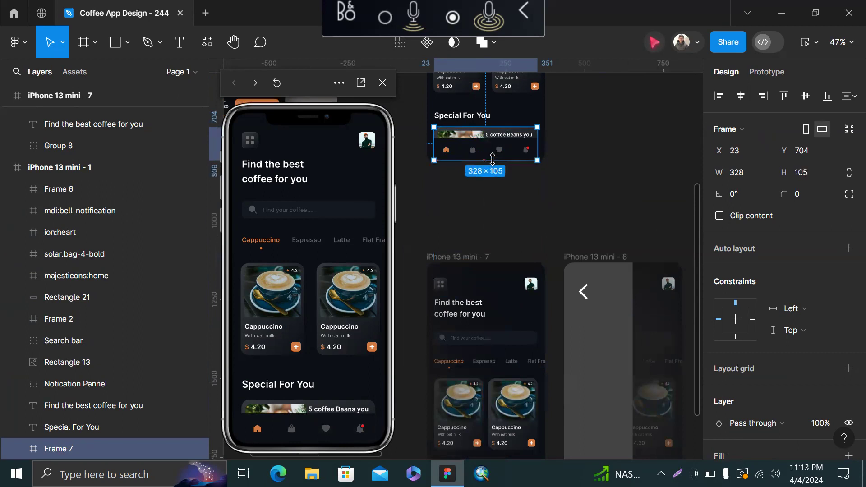
Set the coffee beans card frame's prototype scroll overflow to Vertical.
left_click(758, 77)
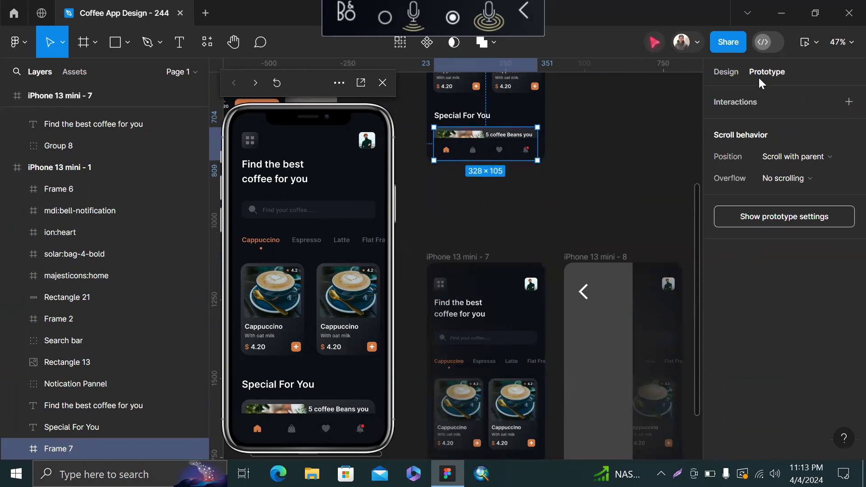
left_click(768, 175)
left_click(778, 209)
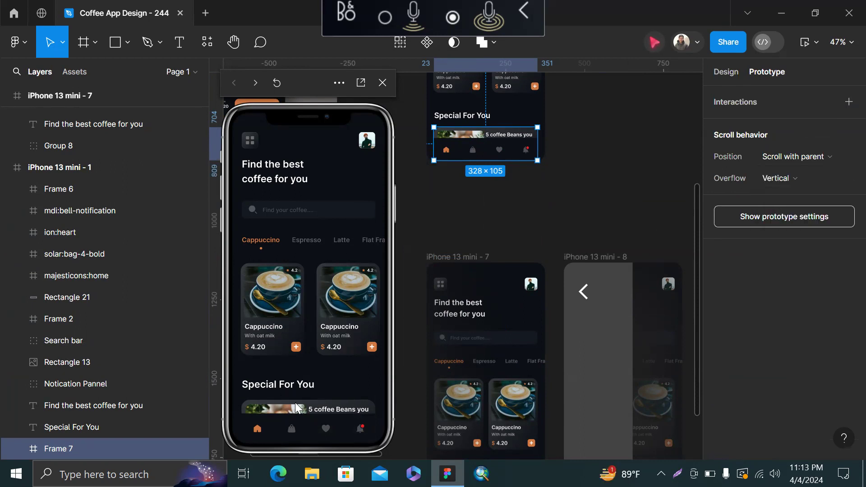
Scroll the Special For You cards up and down in the prototype preview to examine how they pass the heading.
left_click_drag(289, 401, 312, 277)
left_click_drag(311, 370, 310, 425)
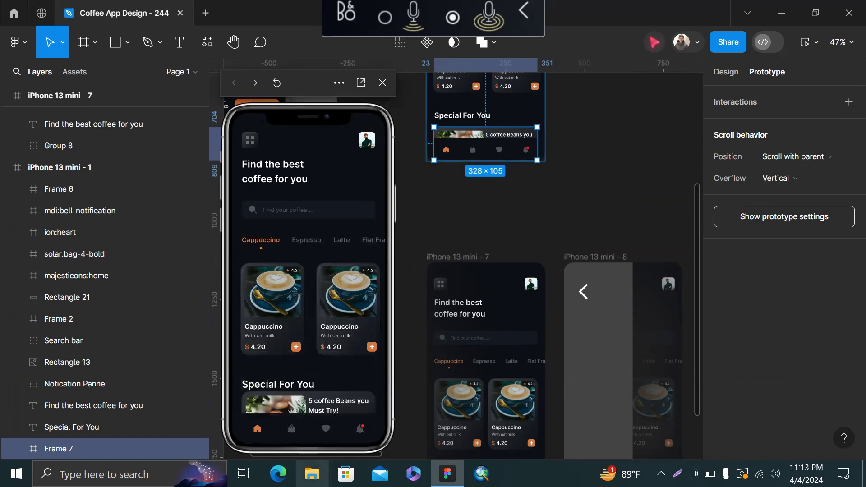
left_click_drag(290, 402, 299, 443)
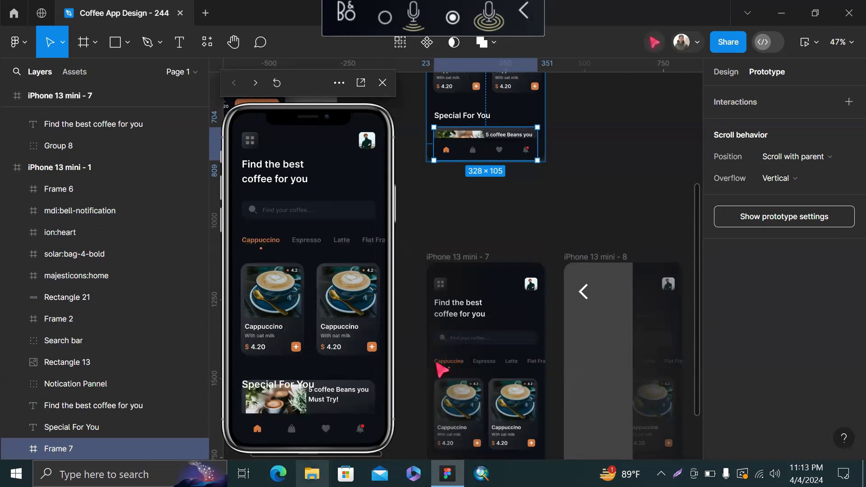
Draw a full-width rectangle of about 375 × 22 between the Special For You heading and the coffee beans card.
left_click(642, 219)
scroll(642, 219, "up", 3)
left_click_drag(546, 151, 708, 222)
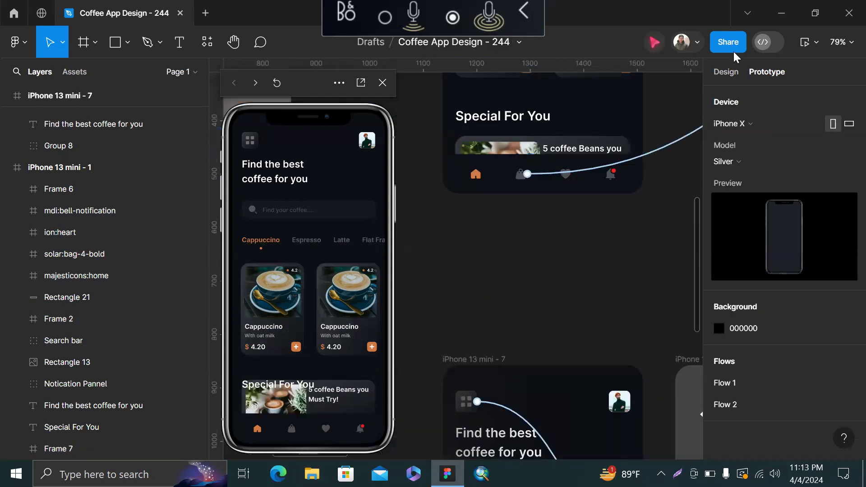
left_click(723, 73)
scroll(532, 129, "up", 5)
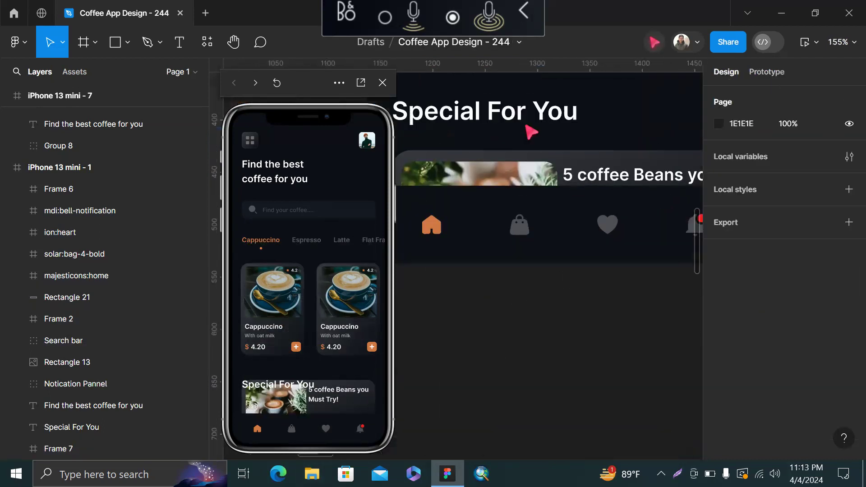
scroll(530, 129, "down", 3)
scroll(531, 131, "up", 2)
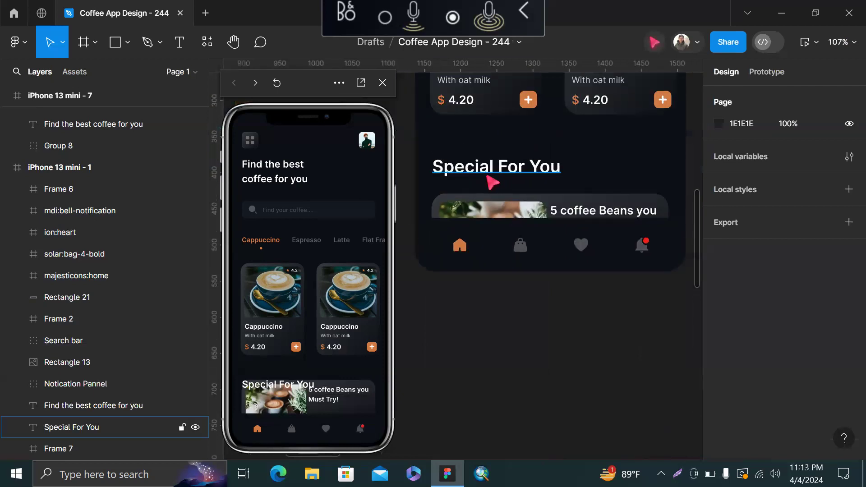
key("r")
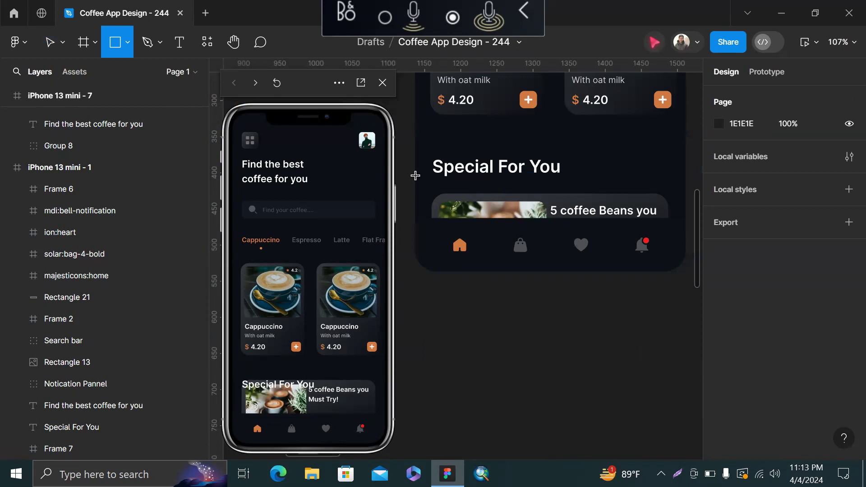
left_click_drag(415, 177, 684, 195)
Bring the Special For You heading in front of the new rectangle.
left_click(555, 168)
right_click(558, 167)
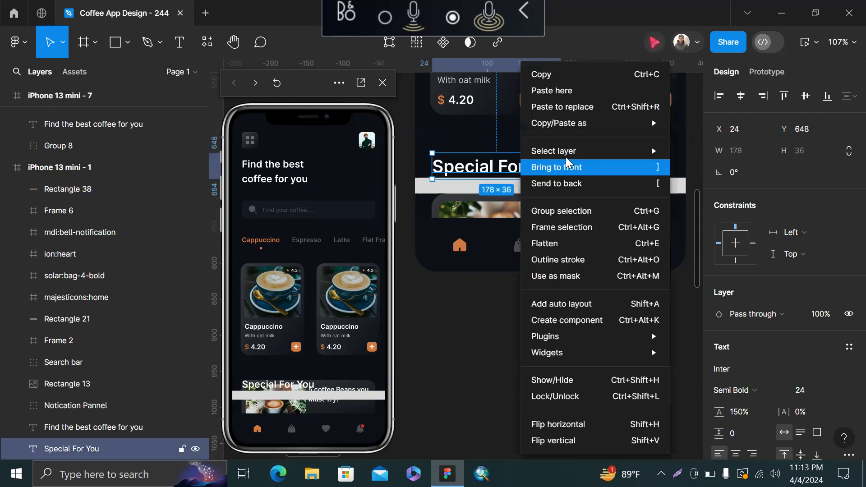
left_click(565, 173)
scroll(522, 247, "up", 1)
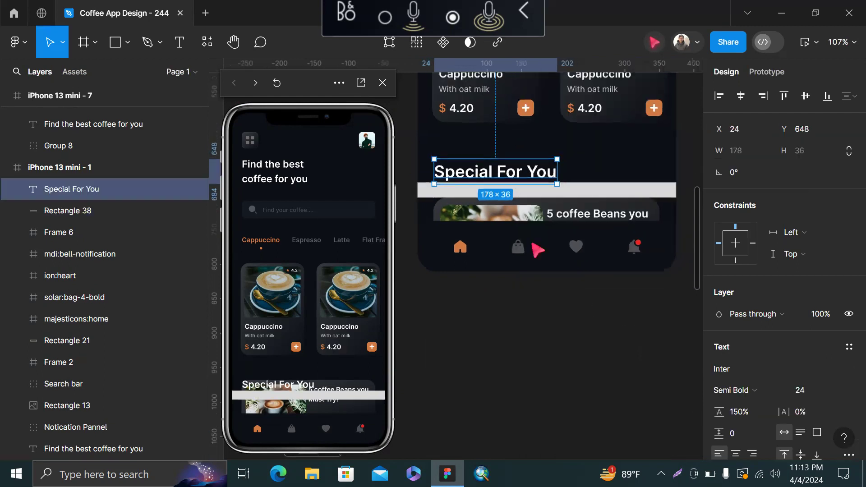
Stretch the rectangle to 375 × 704, reaching the top of the phone frame, and fill it with the sampled background color #0C0F14.
scroll(569, 224, "down", 3, "ctrl")
left_click(566, 219)
scroll(567, 221, "down", 2, "ctrl")
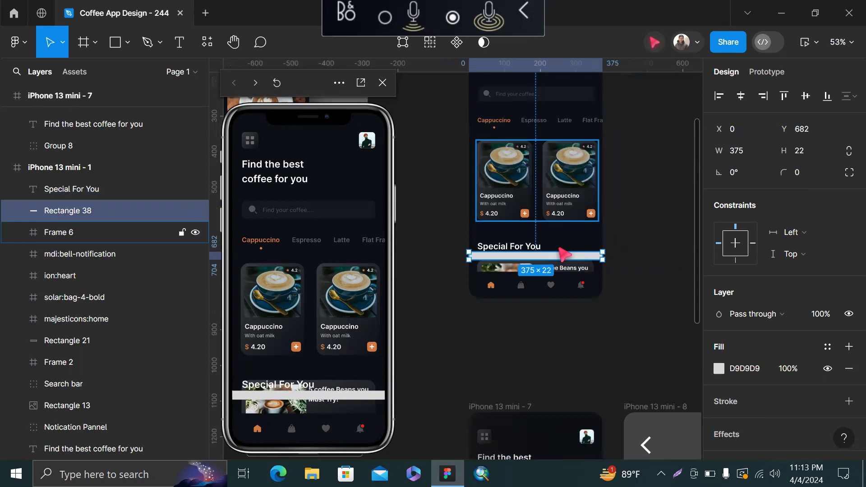
left_click_drag(553, 246, 556, 104)
scroll(547, 199, "up", 5)
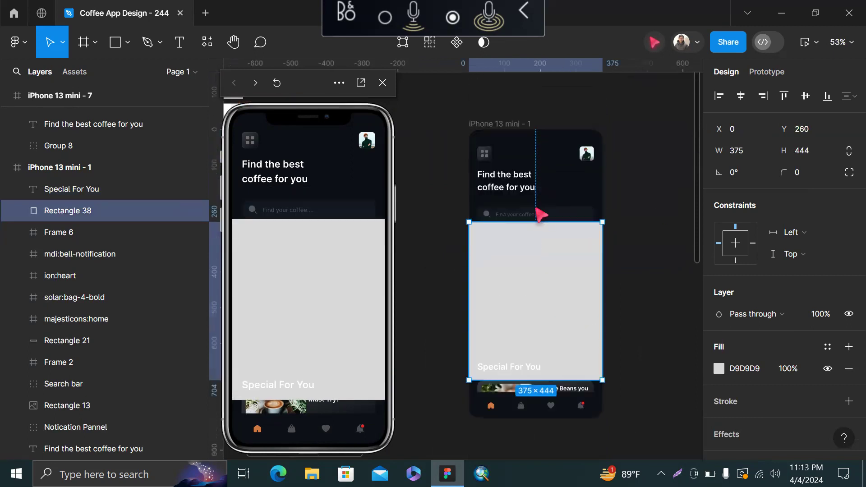
key("i")
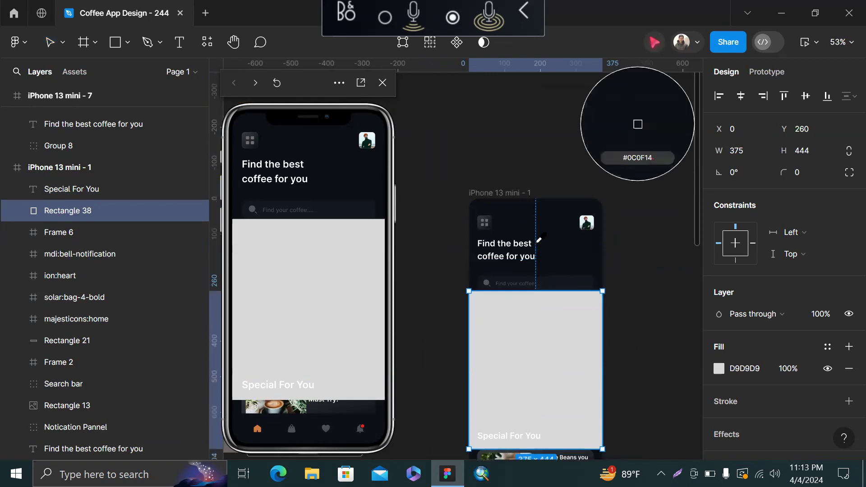
left_click(547, 219)
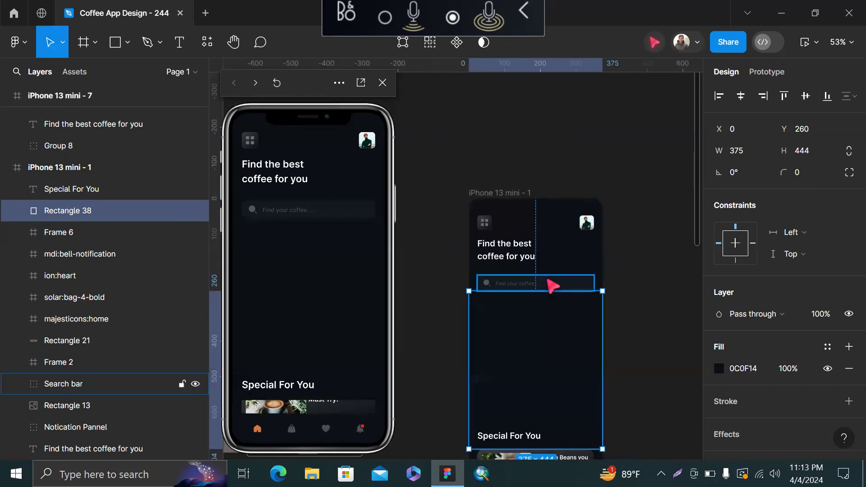
left_click_drag(542, 287, 540, 201)
Reorder Rectangle 38 behind the home screen content but directly above Frame 7, and test scrolling the Special For You cards in the preview.
right_click(522, 262)
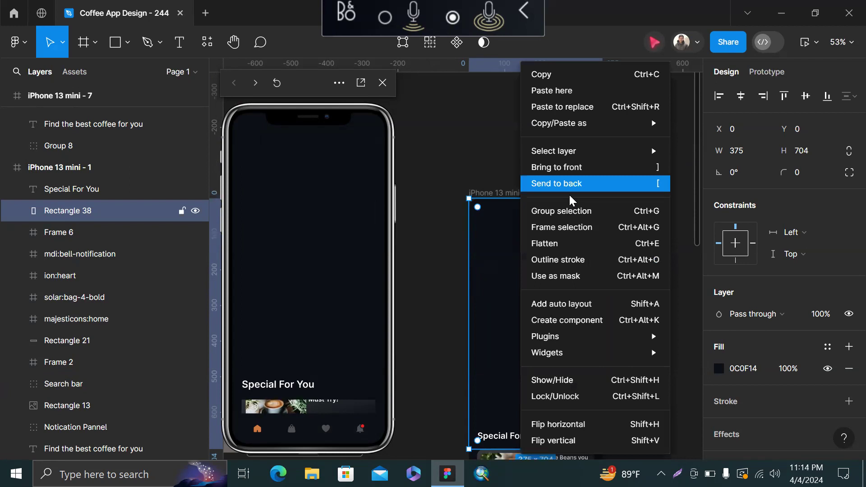
left_click(576, 187)
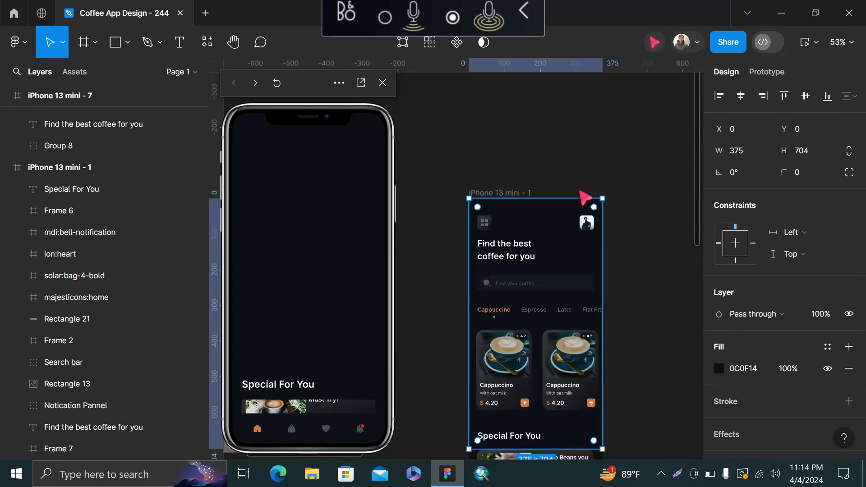
scroll(537, 392, "down", 3)
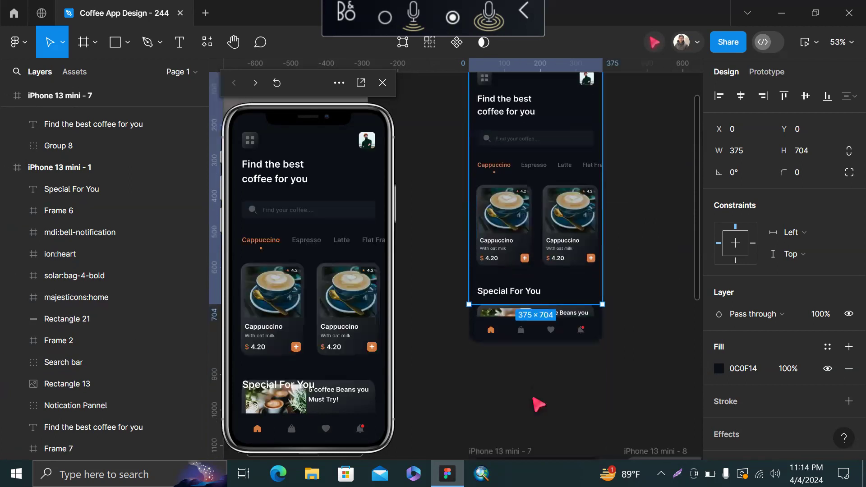
left_click(523, 311)
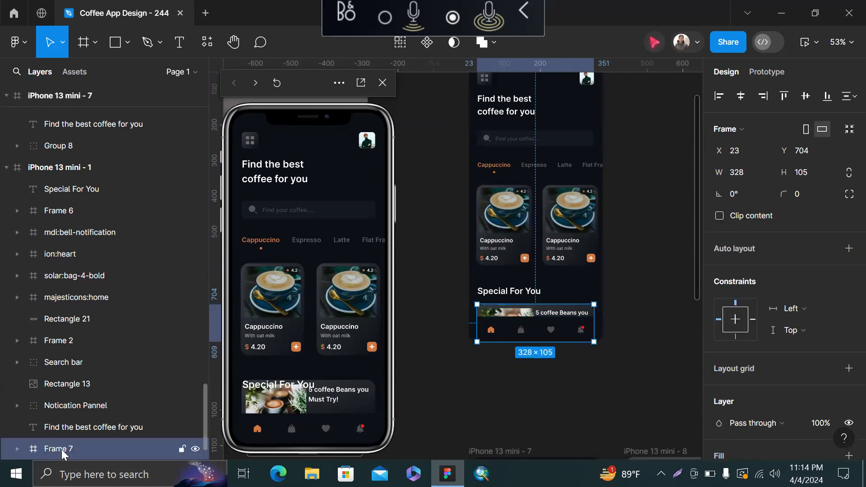
scroll(75, 434, "down", 1)
left_click_drag(77, 422, 86, 400)
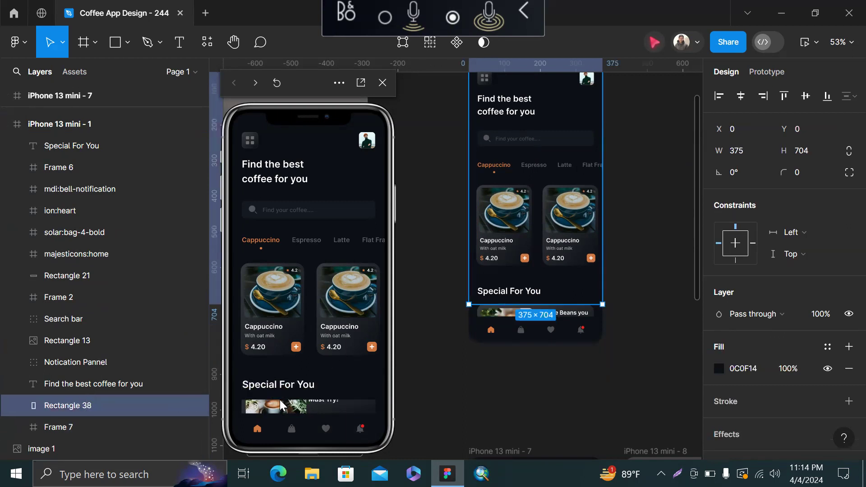
mouse_move(284, 375)
left_mouse_down()
mouse_move(283, 404)
mouse_move(293, 387)
left_mouse_up()
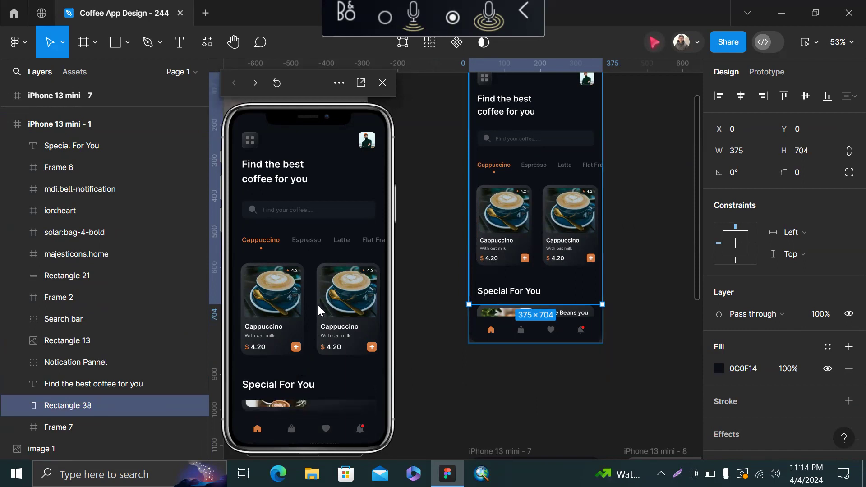
Move the iPhone 13 mini - 1 frame up on the canvas to Y -622 and extend its height to 1356.
left_click(541, 421)
scroll(510, 158, "down", 3)
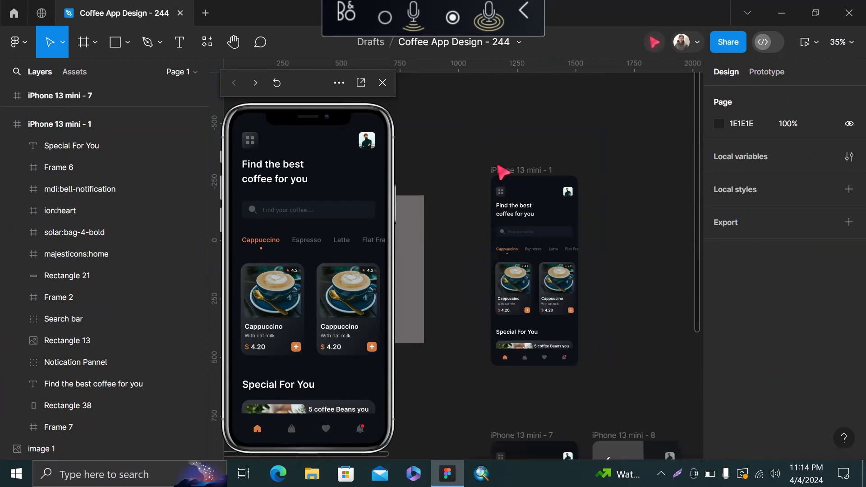
left_click_drag(504, 177, 506, 95)
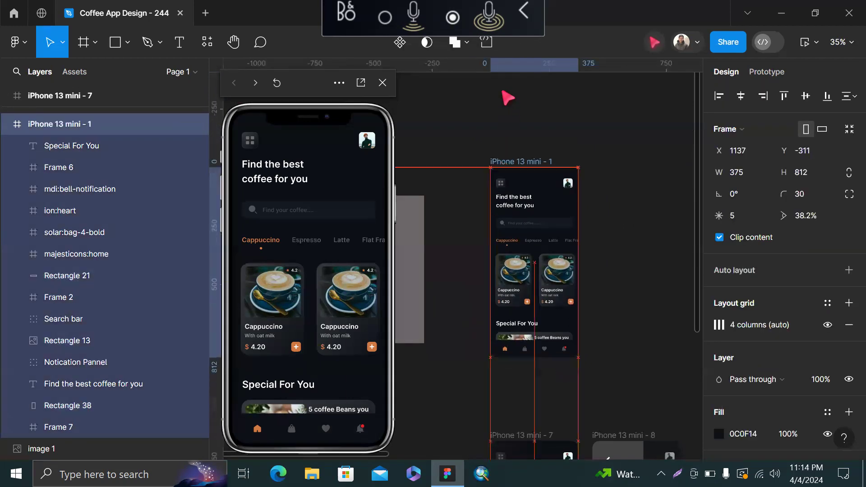
left_click_drag(507, 281, 497, 412)
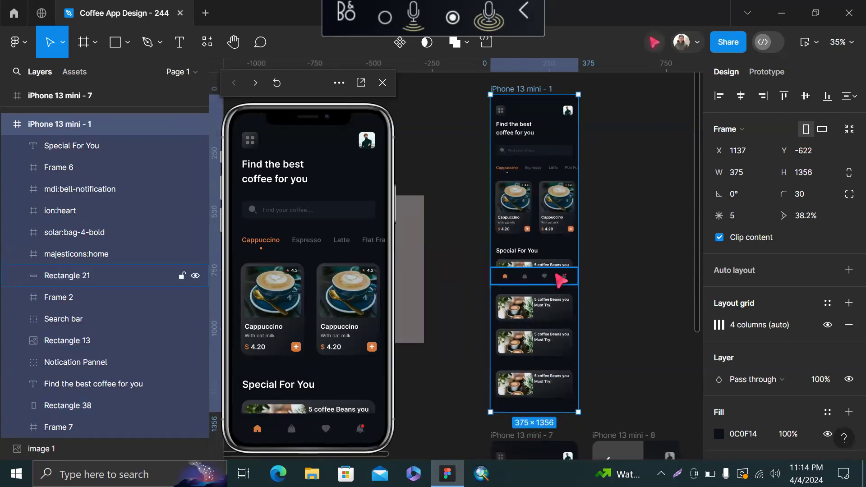
Try to align the navigation bar's background rectangle to the bottom edge of the extended home screen frame.
left_click(560, 279)
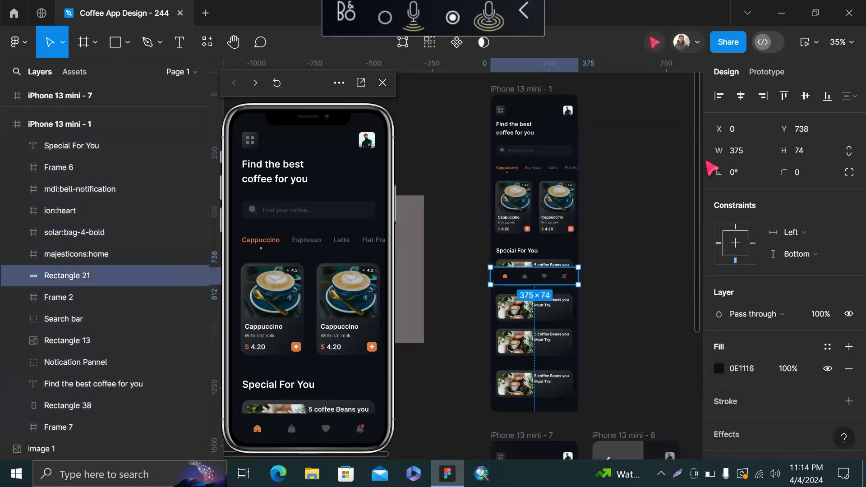
left_click(827, 96)
scroll(254, 334, "down", 4)
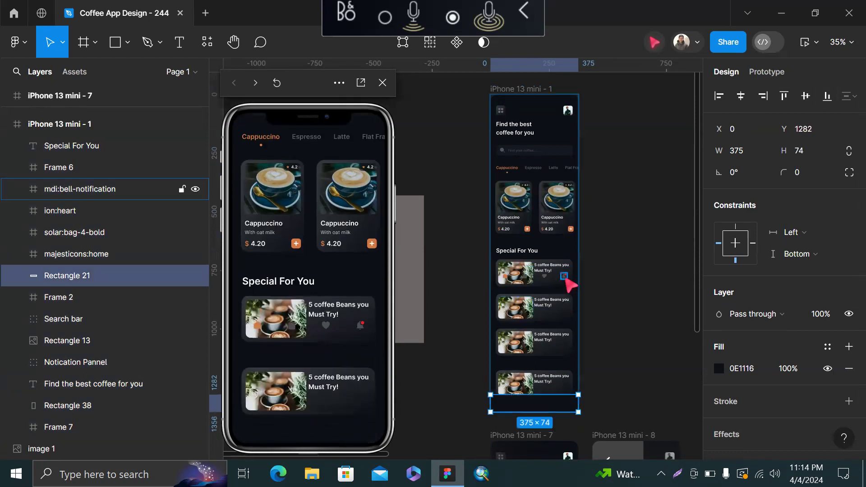
left_click(599, 274)
key("ctrl+z")
key("ctrl+z")
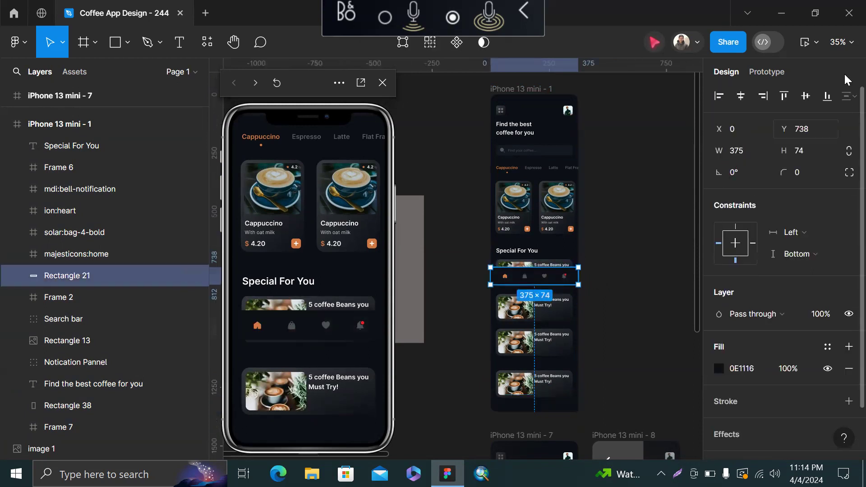
left_click(825, 100)
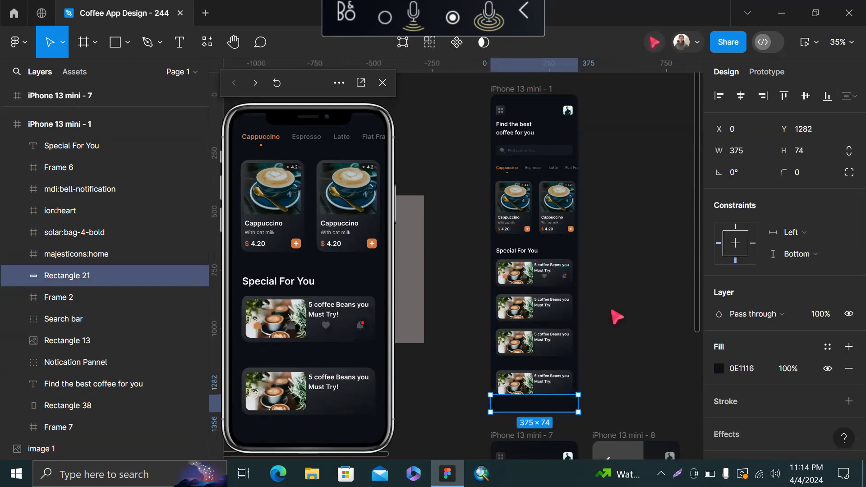
key("ctrl+z")
scroll(615, 315, "up", 3)
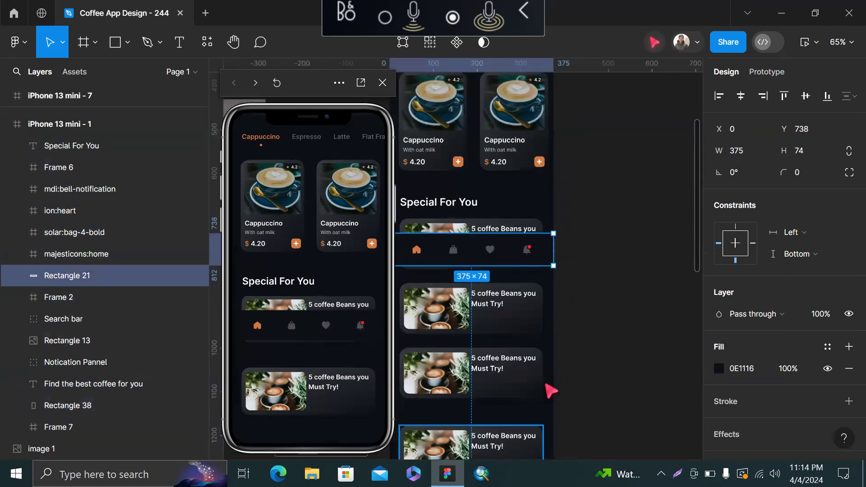
Try to align the bag icon alone to the bottom edge of the home screen frame.
scroll(523, 370, "down", 3)
scroll(502, 374, "up", 3)
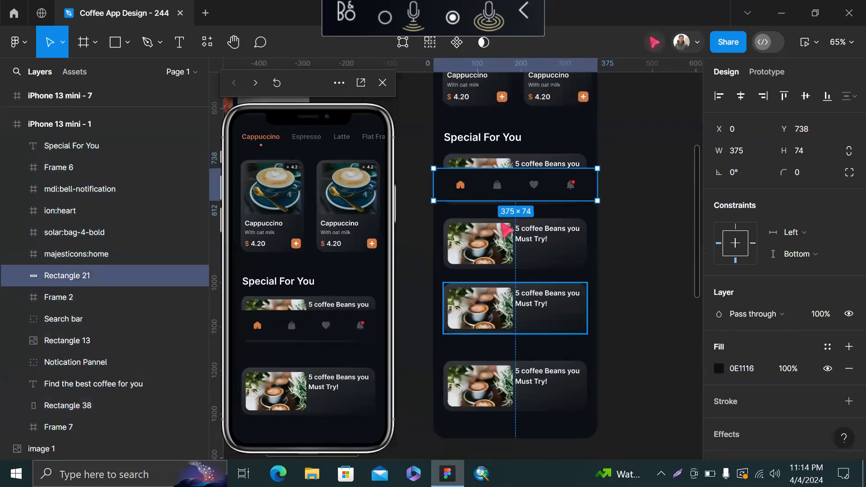
left_click(500, 189)
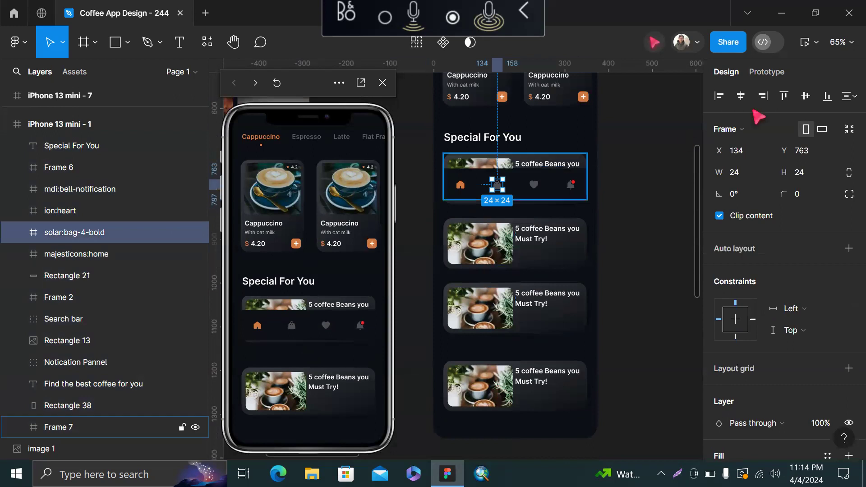
left_click(828, 97)
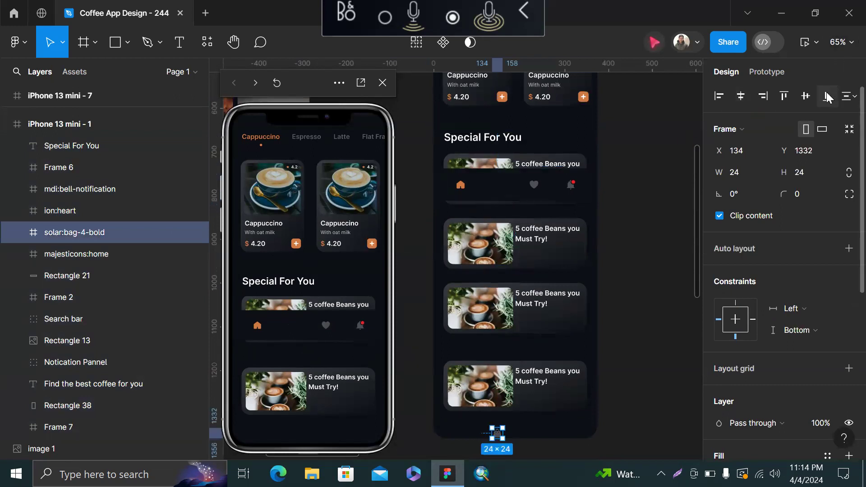
key("ctrl+z")
Group the navigation bar's background rectangle with its home, bag, heart and notification icons.
left_click(446, 183)
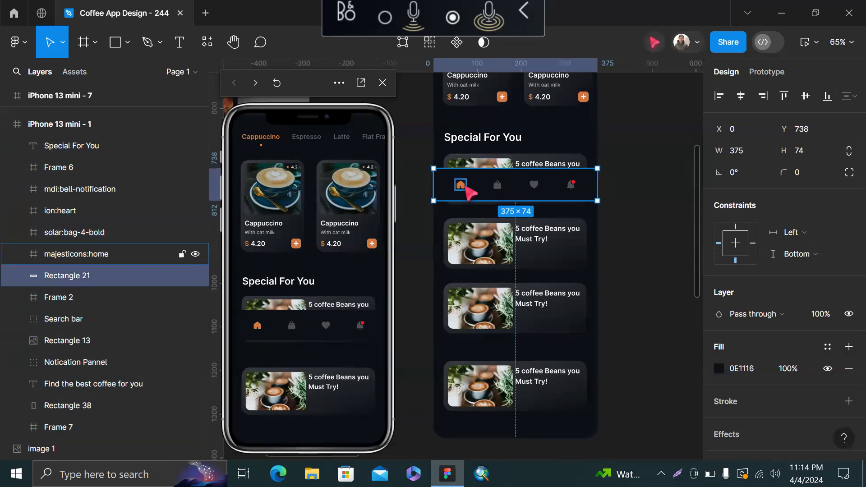
left_click(462, 186, "shift")
left_click(498, 188, "shift")
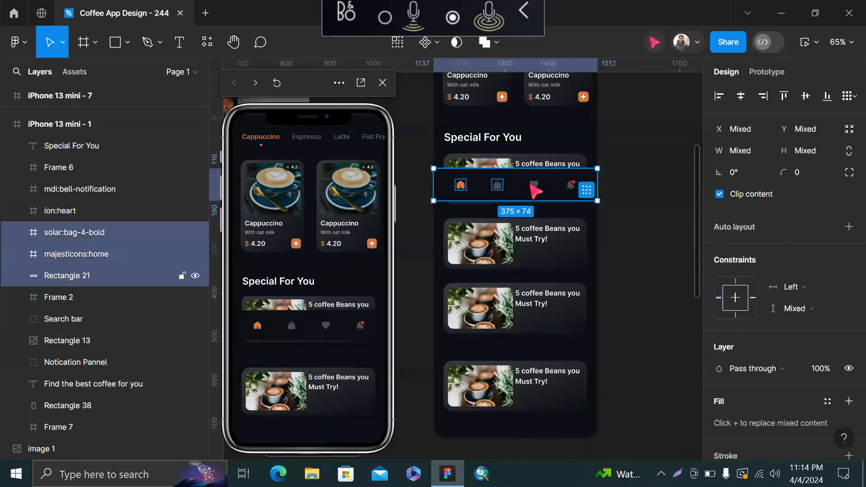
left_click(532, 185, "shift")
left_click(534, 185, "shift")
left_click(570, 184, "shift")
scroll(574, 187, "up", 3)
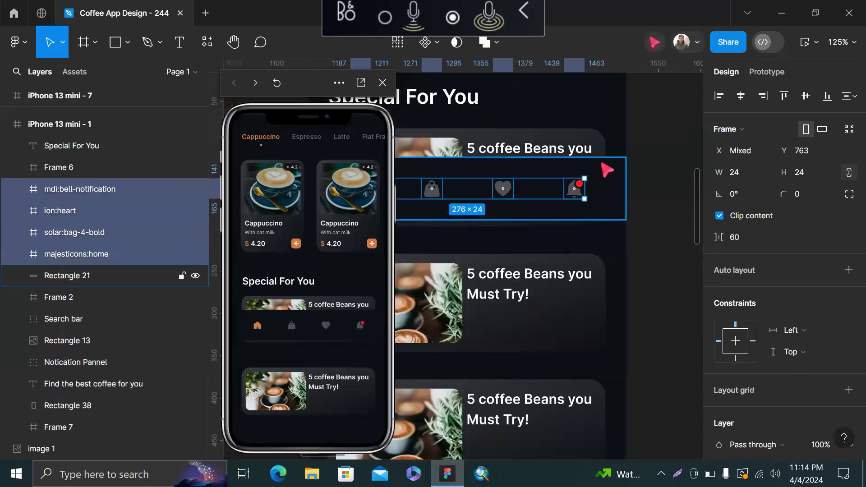
left_click(602, 165, "shift")
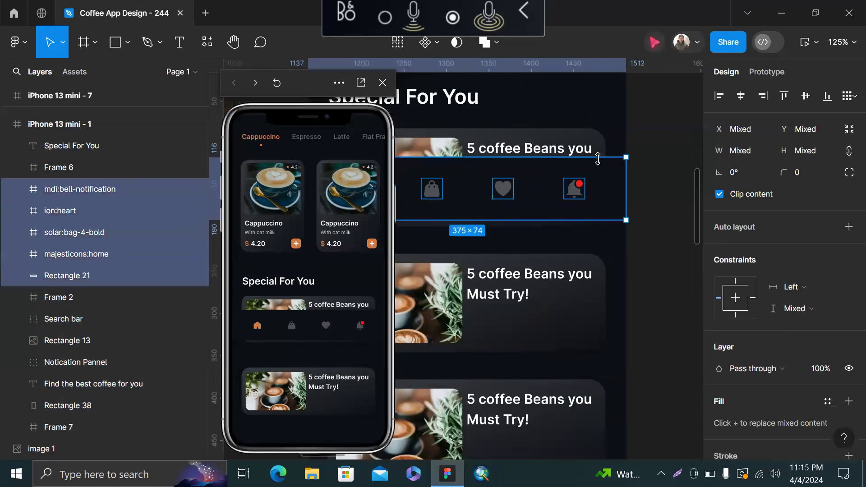
key("ctrl+g")
Align the grouped navigation bar to the bottom of the iPhone 13 mini - 1 frame.
scroll(597, 159, "down", 5)
left_click(826, 96)
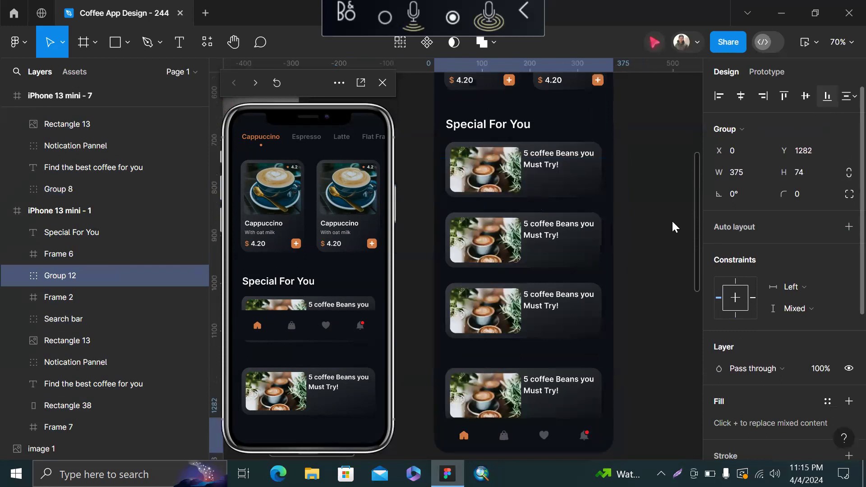
scroll(654, 253, "down", 3)
left_click(657, 257)
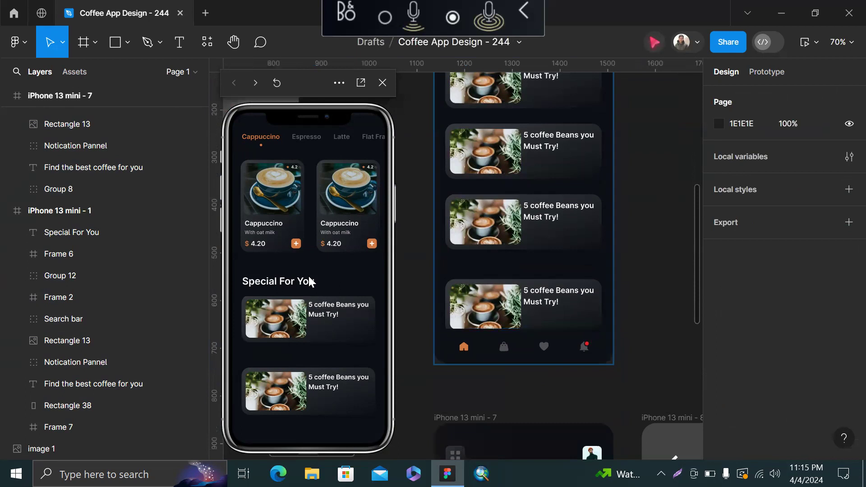
Test in the preview how the Special For You cards scroll between the heading and the navigation bar.
scroll(537, 217, "down", 3)
scroll(537, 216, "up", 10)
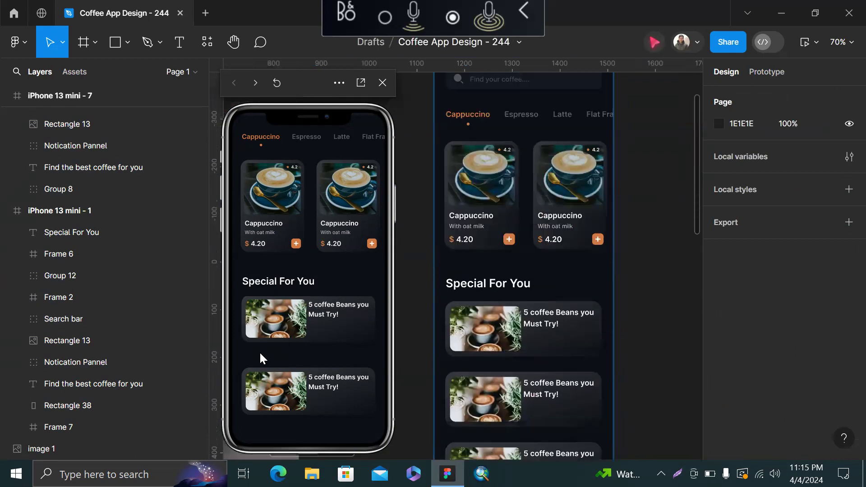
scroll(281, 381, "down", 2)
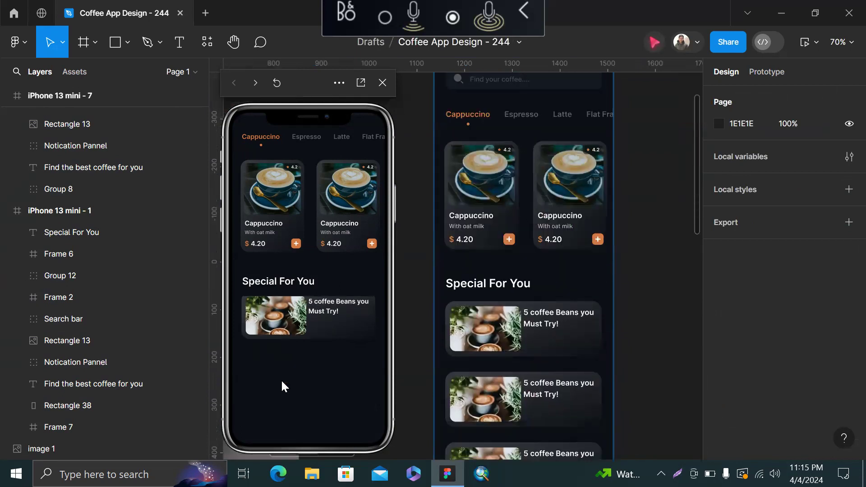
scroll(282, 380, "up", 5)
scroll(281, 381, "down", 3)
scroll(288, 355, "up", 3)
scroll(288, 355, "down", 3)
scroll(287, 356, "up", 3)
scroll(302, 287, "down", 3)
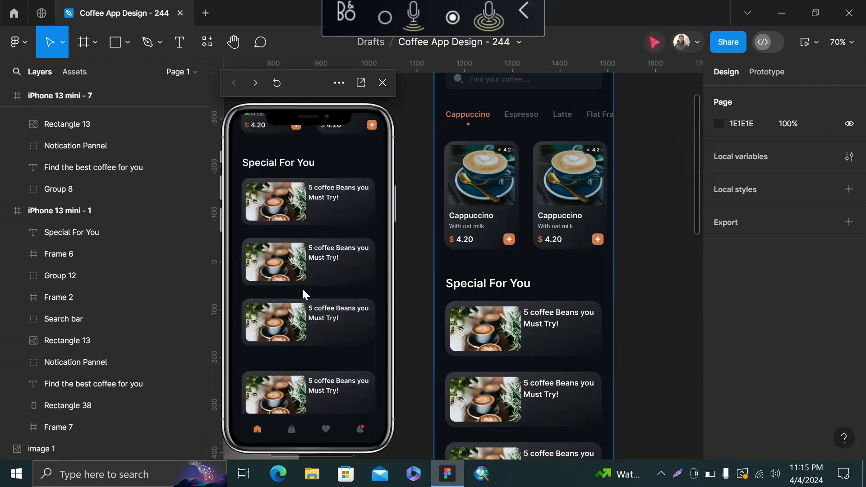
scroll(302, 288, "up", 2)
scroll(302, 288, "down", 3)
scroll(302, 289, "up", 3)
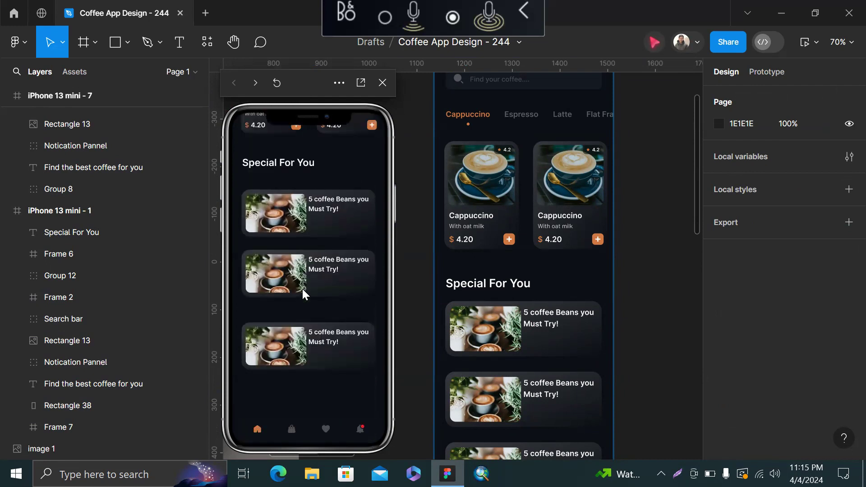
scroll(303, 289, "down", 1)
scroll(302, 289, "up", 2)
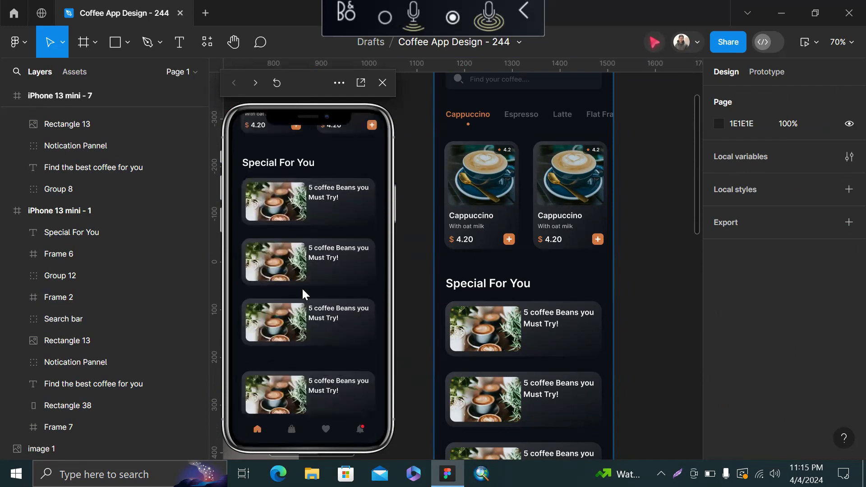
scroll(498, 382, "down", 3)
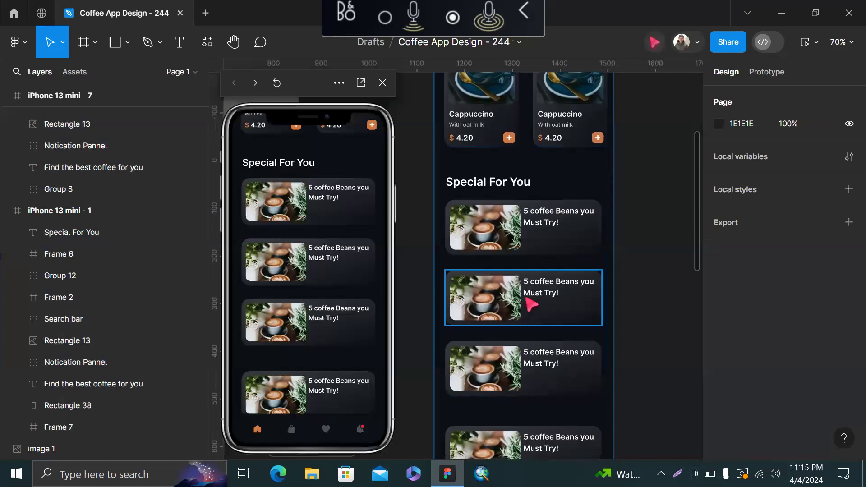
scroll(531, 304, "down", 1)
scroll(597, 245, "down", 3)
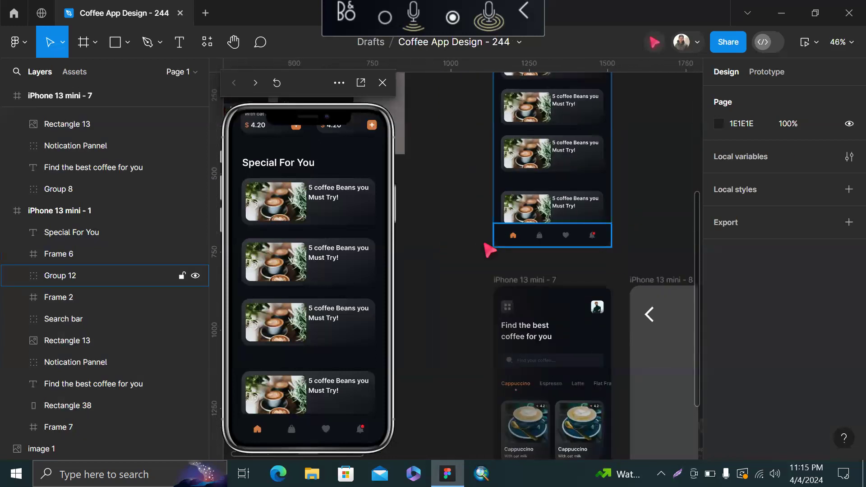
Check in the preview that the whole home screen scrolls vertically separately from the Special For You cards.
scroll(363, 263, "up", 3)
scroll(344, 258, "up", 2)
scroll(344, 258, "down", 5)
scroll(345, 259, "up", 5)
scroll(345, 257, "down", 5)
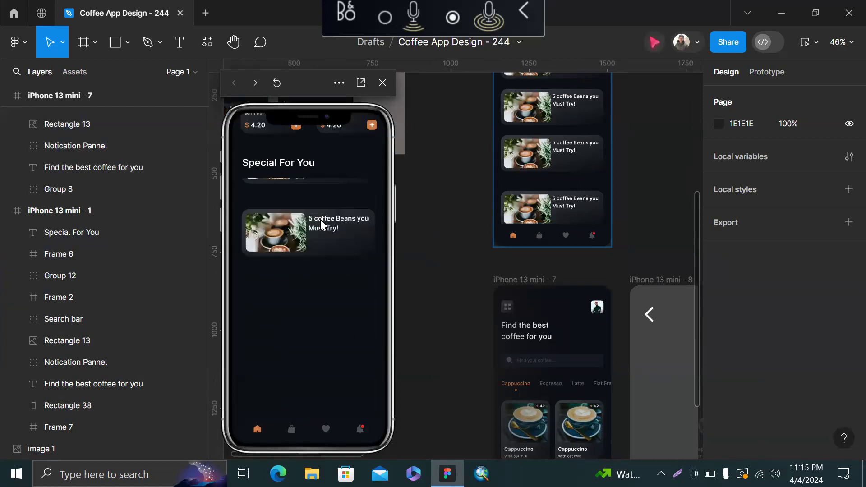
scroll(317, 259, "up", 2)
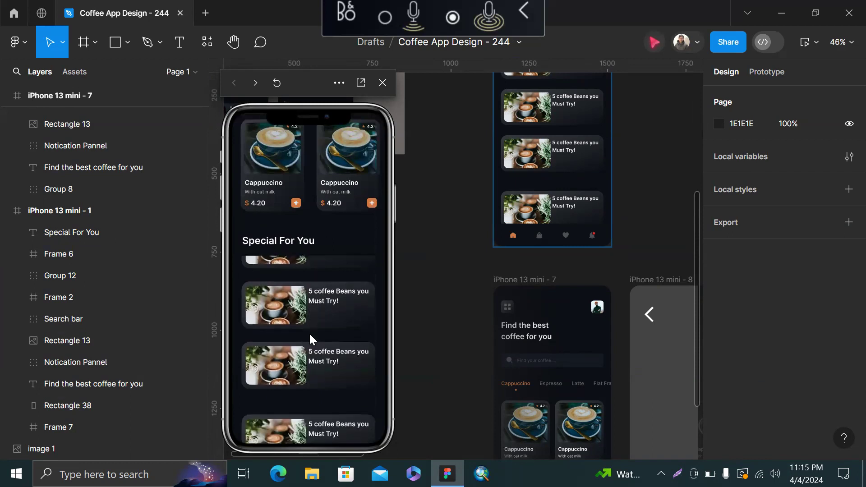
scroll(315, 304, "up", 1)
scroll(315, 305, "down", 3)
scroll(315, 304, "down", 3)
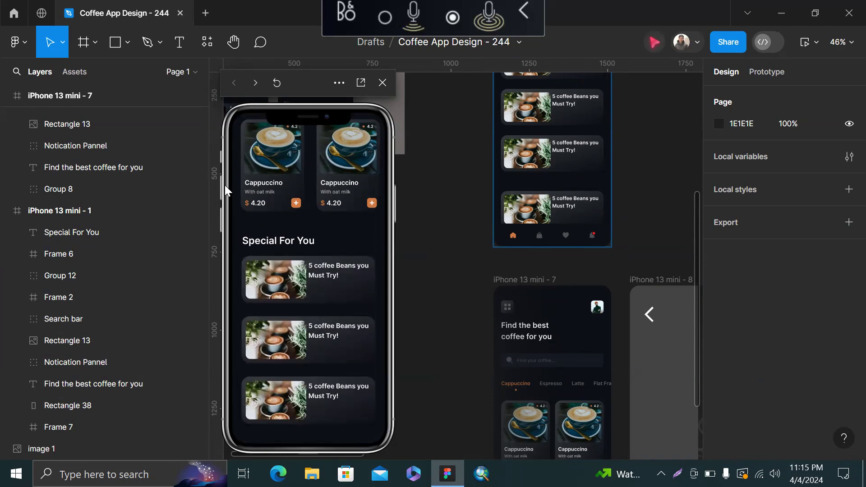
scroll(337, 186, "up", 3)
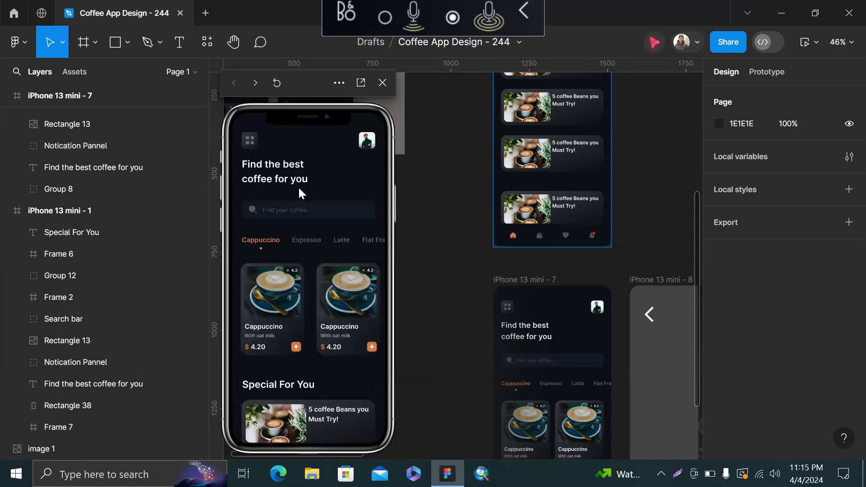
scroll(305, 289, "down", 3)
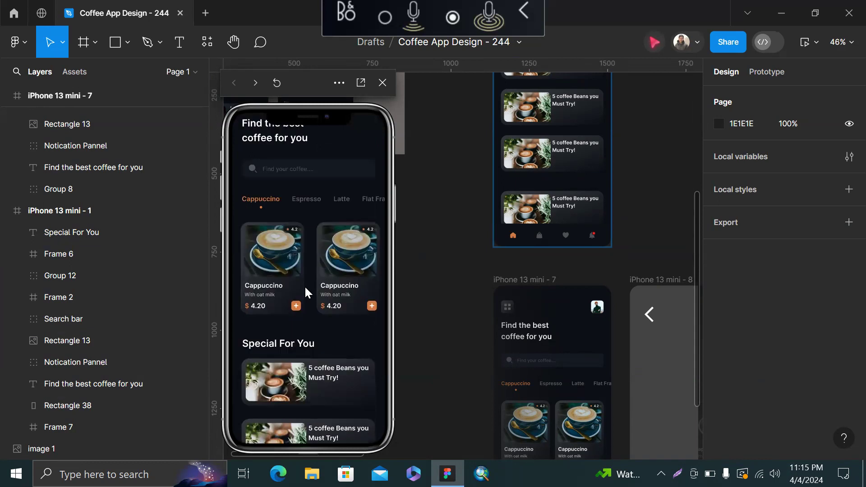
scroll(294, 374, "up", 1)
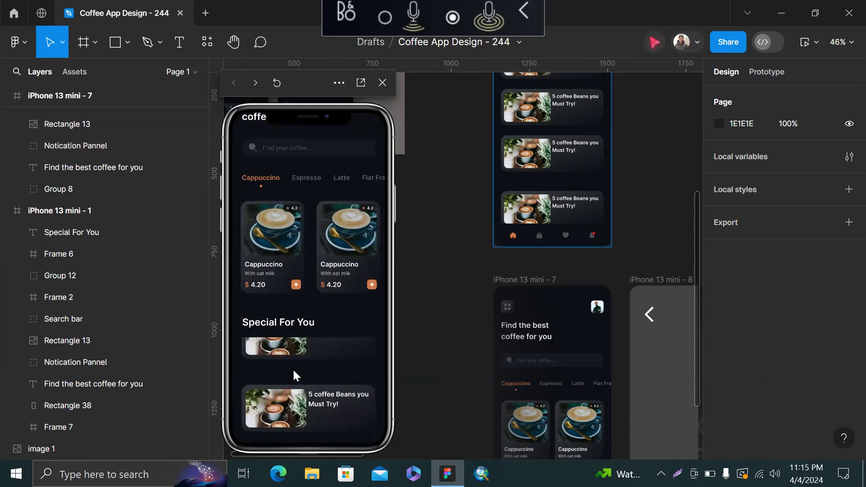
scroll(293, 395, "down", 3)
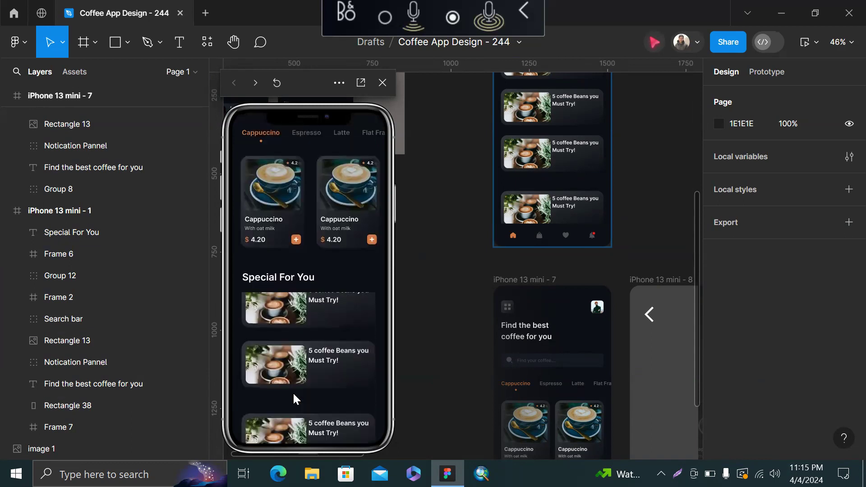
scroll(315, 240, "up", 5)
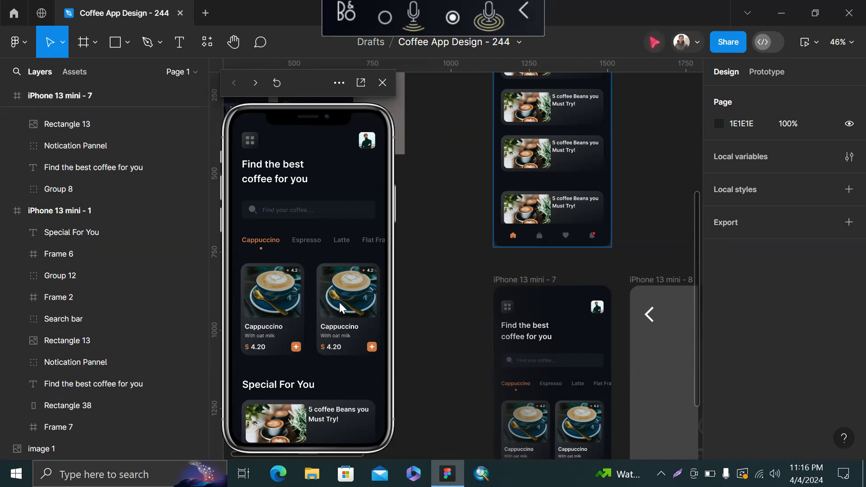
Add a new iPhone 13 mini frame on an empty area of the canvas and close the preview.
scroll(469, 222, "down", 10)
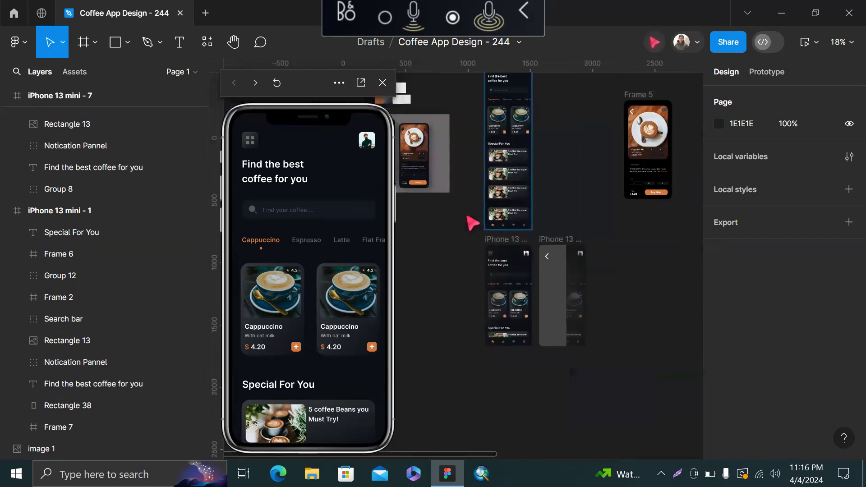
scroll(495, 278, "left", 5)
scroll(519, 257, "up", 2)
scroll(488, 199, "up", 2)
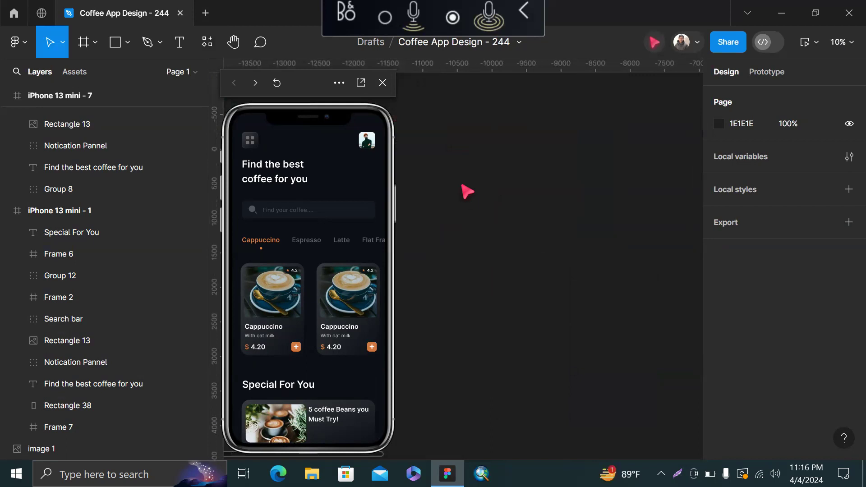
left_click(81, 43)
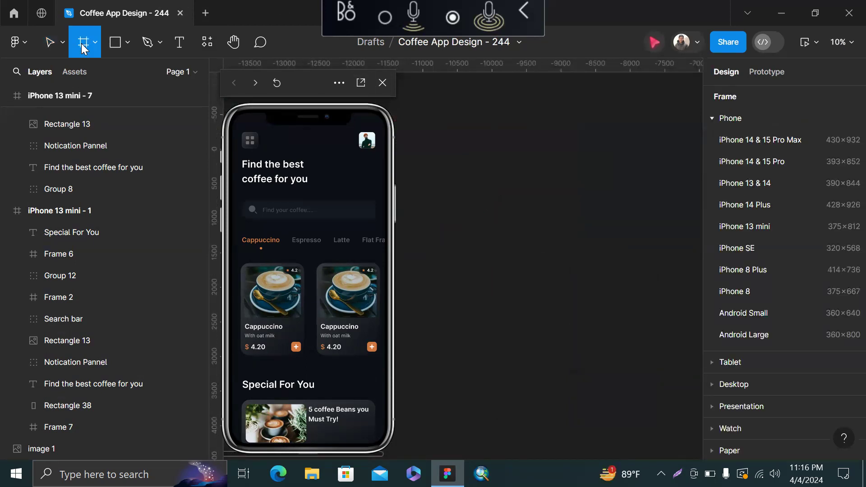
left_click(751, 224)
scroll(503, 263, "up", 3)
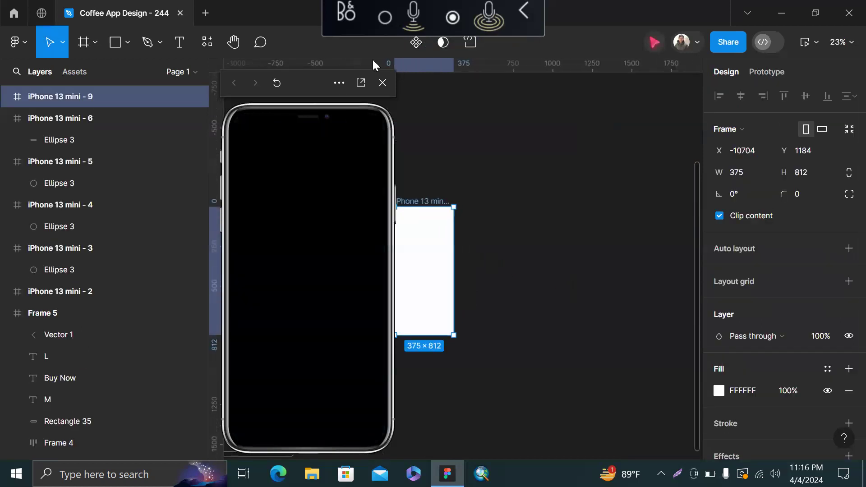
left_click(383, 82)
scroll(392, 188, "up", 3)
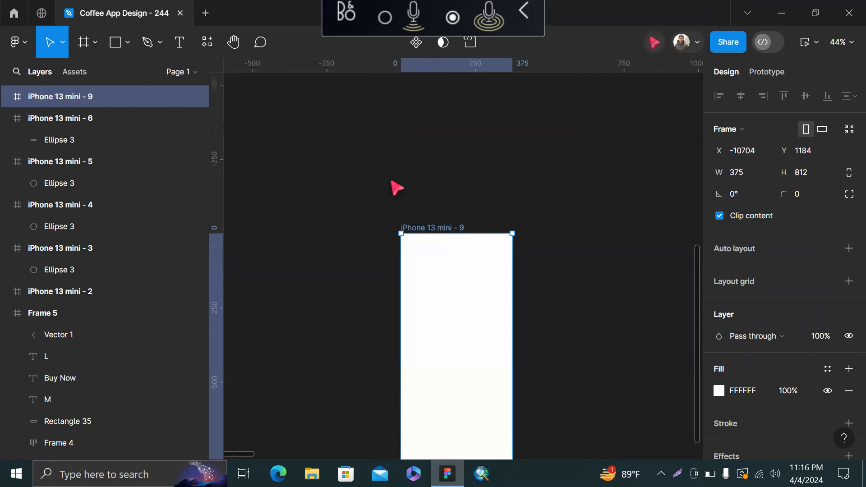
Draw a rectangle about 159 × 179 in the new frame and duplicate it into a row of five extending past the frame's edge.
scroll(422, 224, "down", 5)
scroll(416, 219, "up", 5)
scroll(415, 218, "down", 1)
scroll(416, 218, "up", 1)
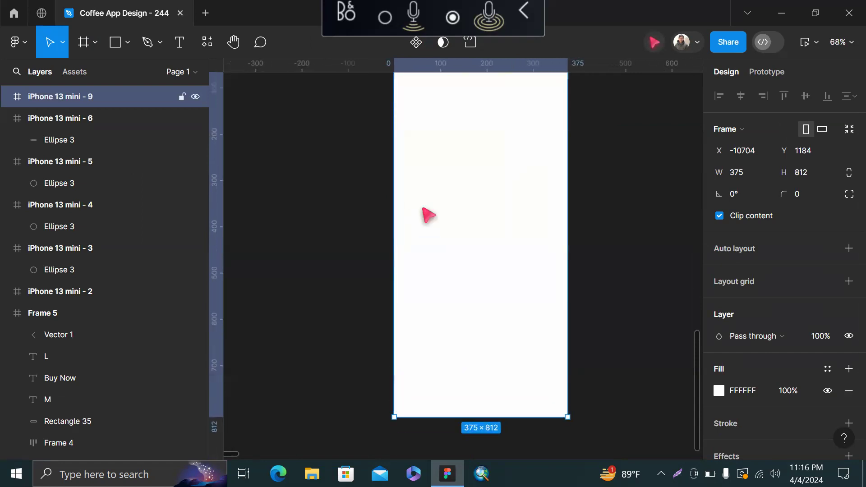
scroll(423, 207, "down", 2)
key("r")
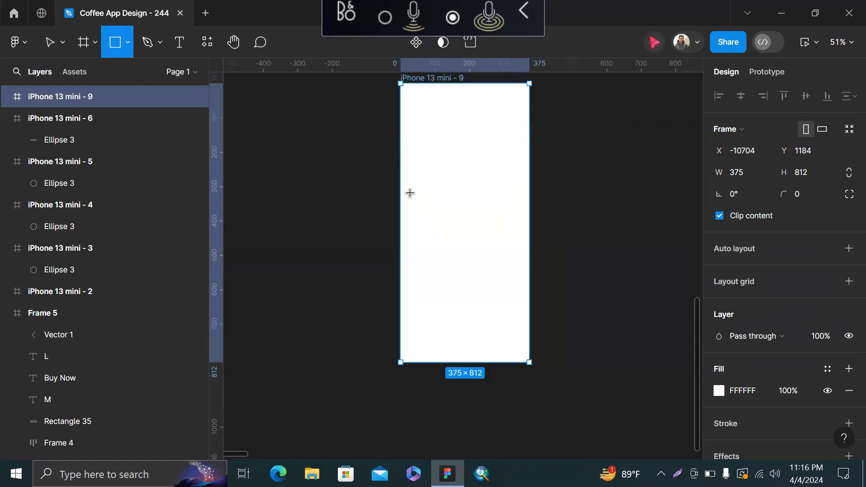
mouse_move(410, 193)
left_mouse_down()
mouse_move(461, 271)
mouse_move(464, 255)
mouse_move(578, 243)
mouse_move(567, 238)
left_mouse_up()
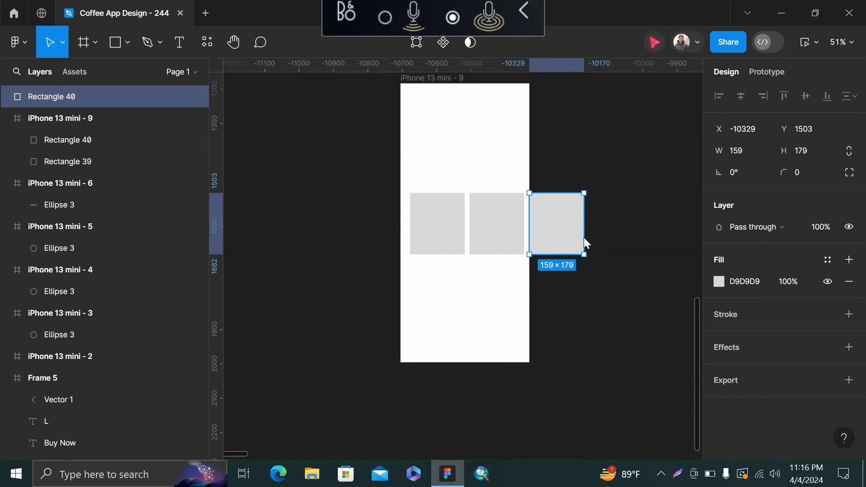
left_click_drag(566, 233, 618, 240, "alt")
scroll(620, 240, "right", 3)
scroll(620, 240, "right", 1)
left_click_drag(489, 228, 317, 220, "alt")
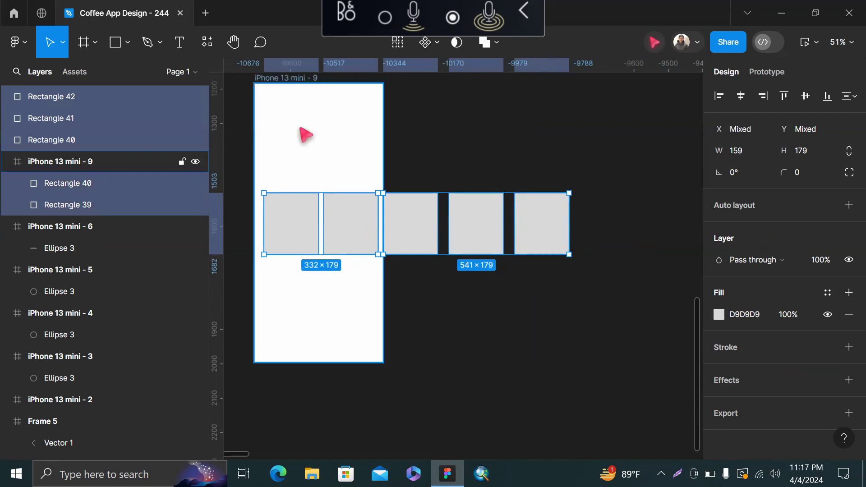
Move all five rectangles into the iPhone 13 mini - 9 frame by cutting and pasting them.
key("Delete")
left_click(335, 247)
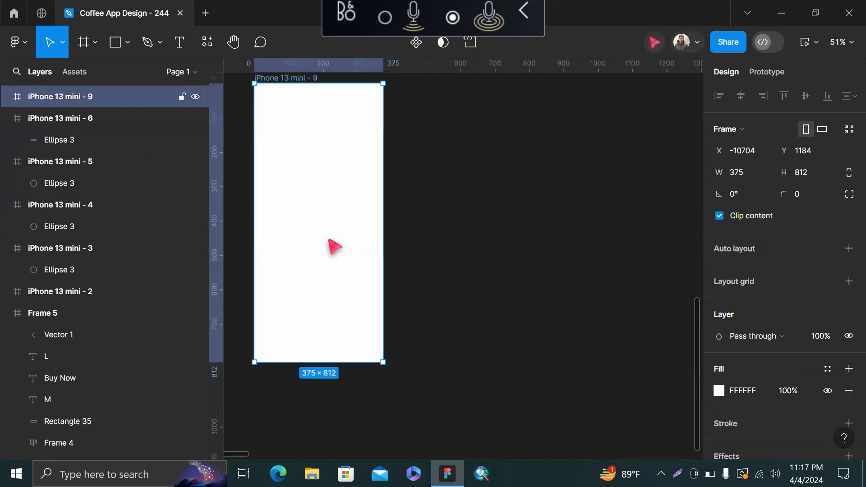
key("ctrl+z")
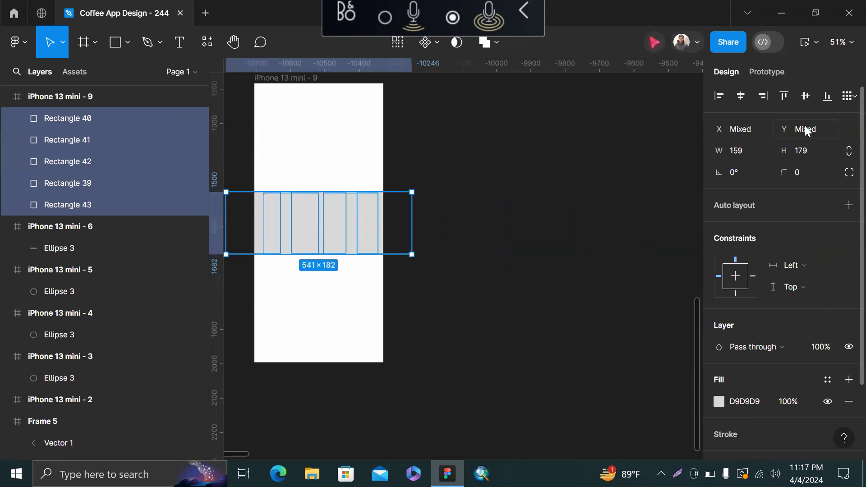
Distribute the five rectangles horizontally and set the spacing between them to 30.
left_click(848, 96)
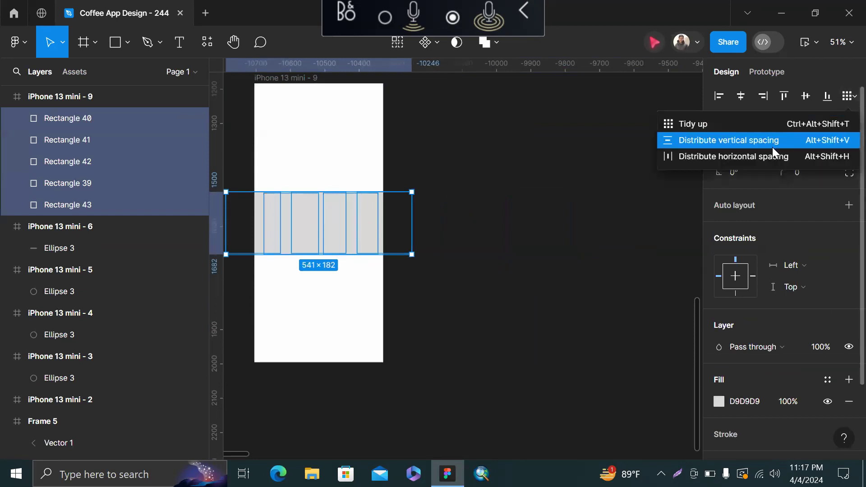
left_click(765, 159)
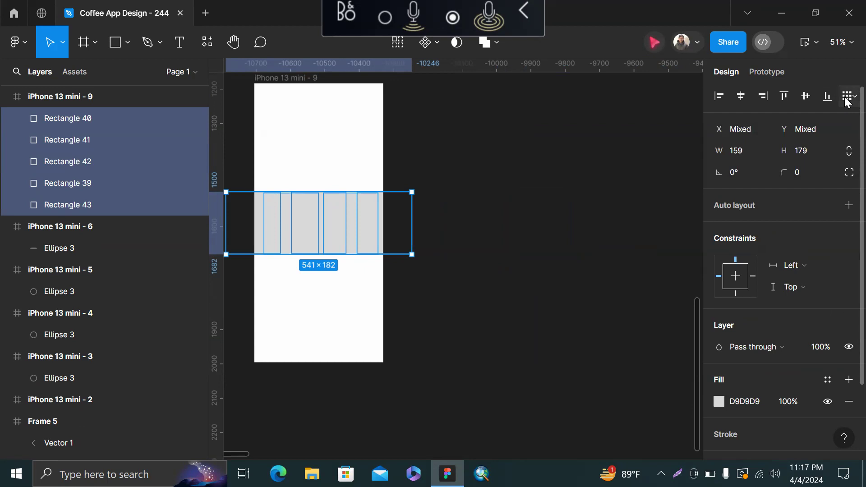
left_click(848, 97)
left_click(768, 156)
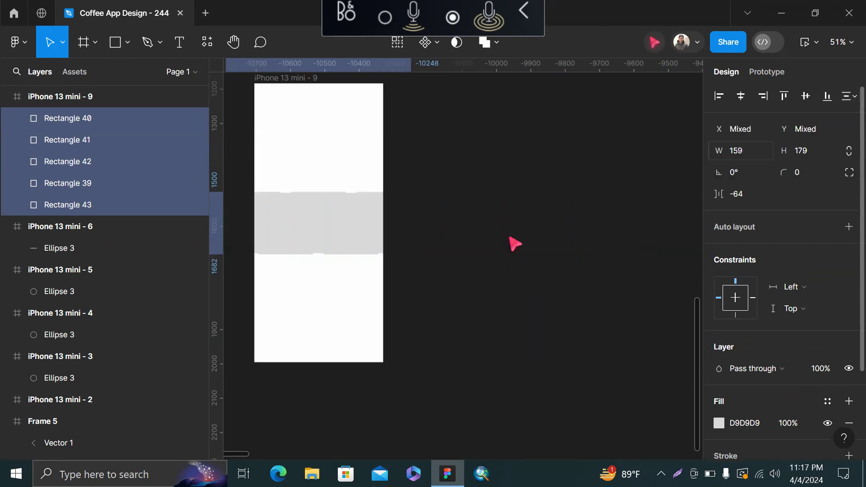
left_click(760, 194)
type("30")
key("Return")
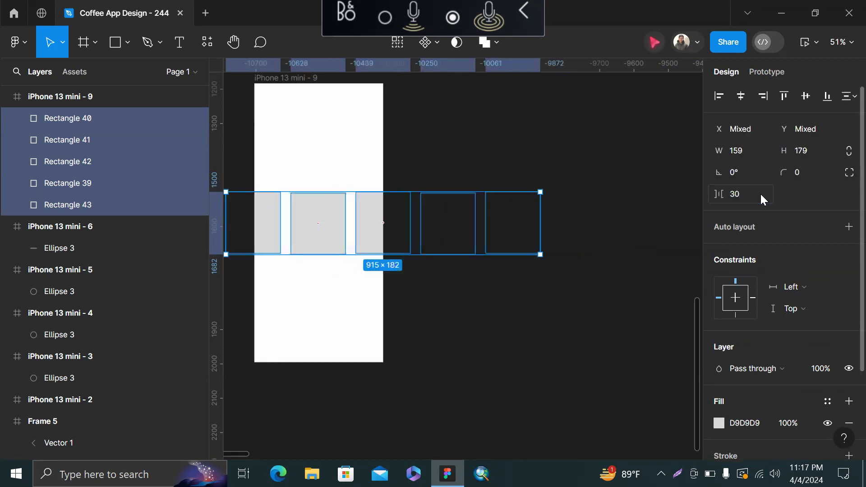
Align the five rectangles by their top edges and shift the row to start 10 px inside the phone frame's left edge.
left_click(784, 97)
scroll(402, 208, "left", 3)
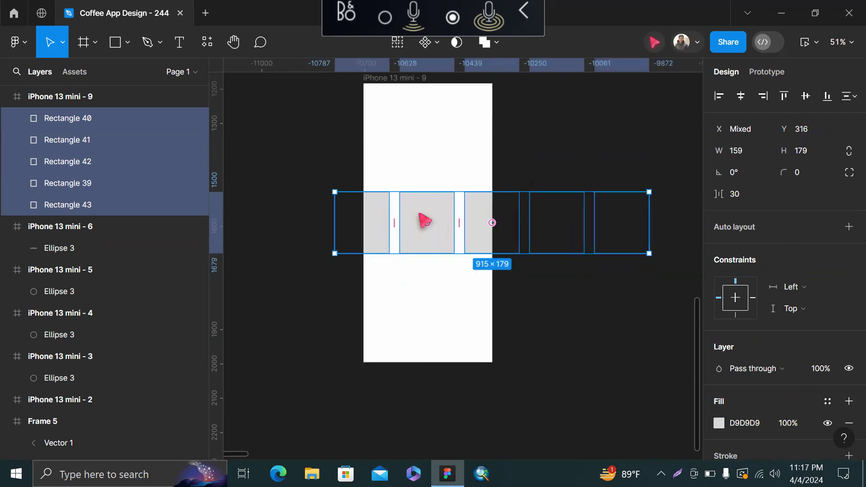
left_click_drag(395, 238, 421, 232)
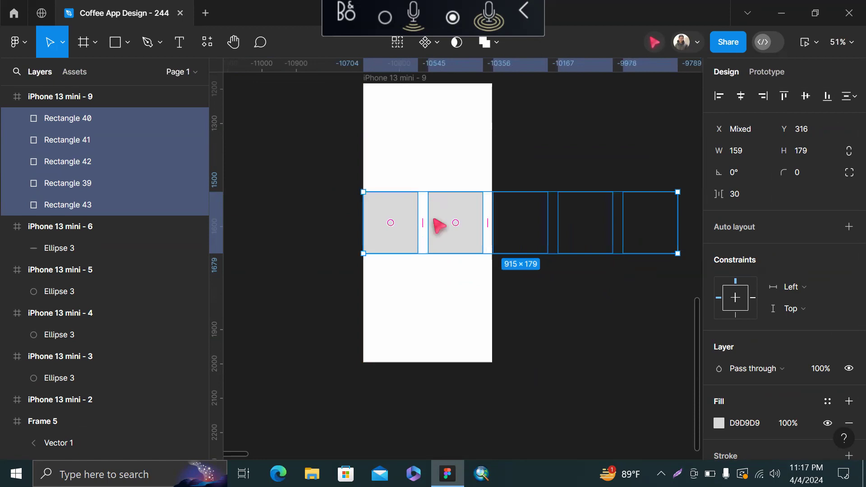
key("shift+Right")
key("shift+Right")
key("shift+Left")
key("shift+Left")
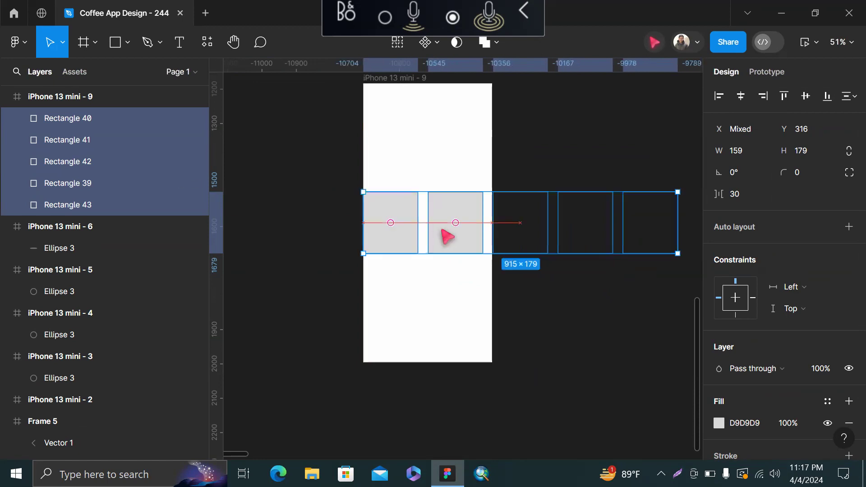
key("shift+Right")
key("shift+Right")
key("Left")
key("Left")
key("Left")
key("Left")
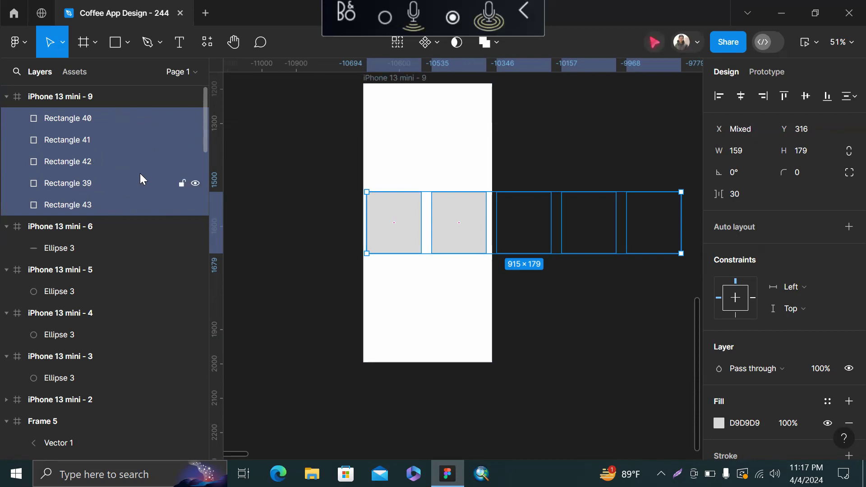
Wrap the five rectangles in their own frame and narrow it to 348 wide, ending at the second rectangle's right edge.
key("ctrl+alt+g")
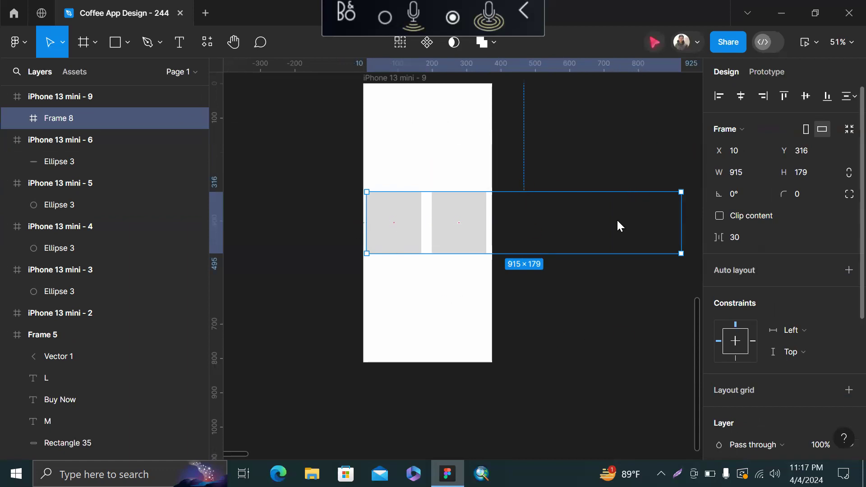
left_click_drag(582, 234, 486, 229)
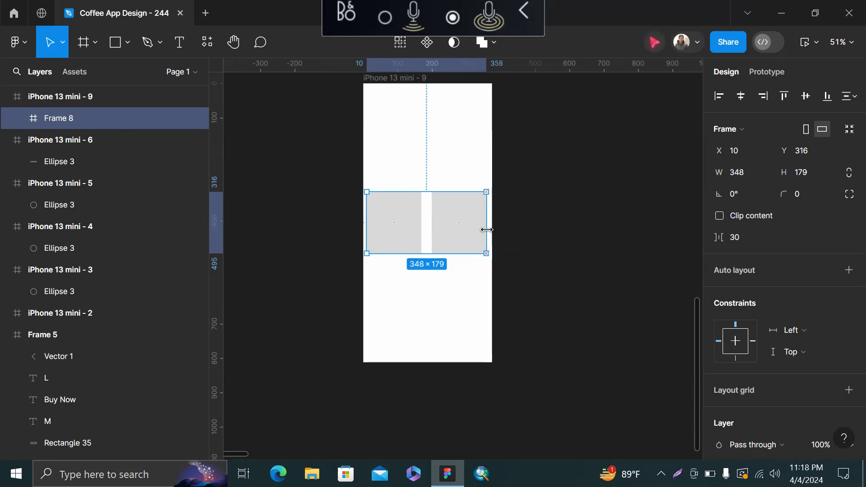
scroll(505, 275, "up", 2)
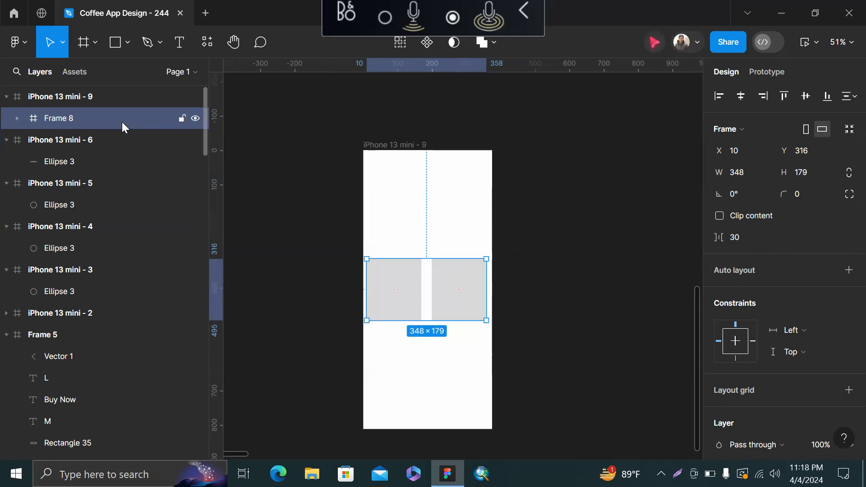
Set the scroll overflow of the frame holding the rectangles to Horizontal.
left_click(769, 78)
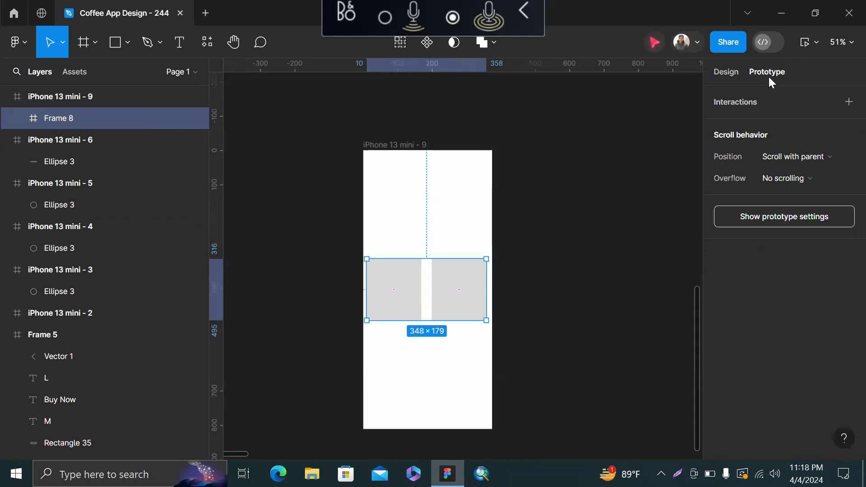
left_click(816, 178)
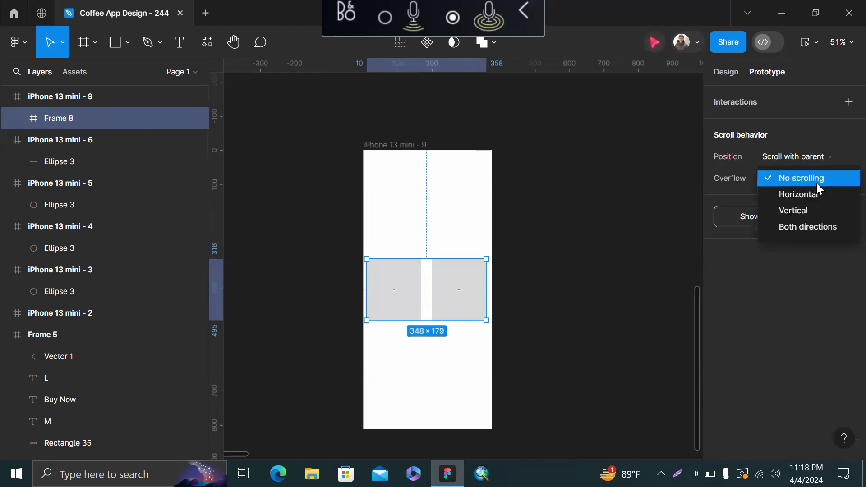
left_click(816, 194)
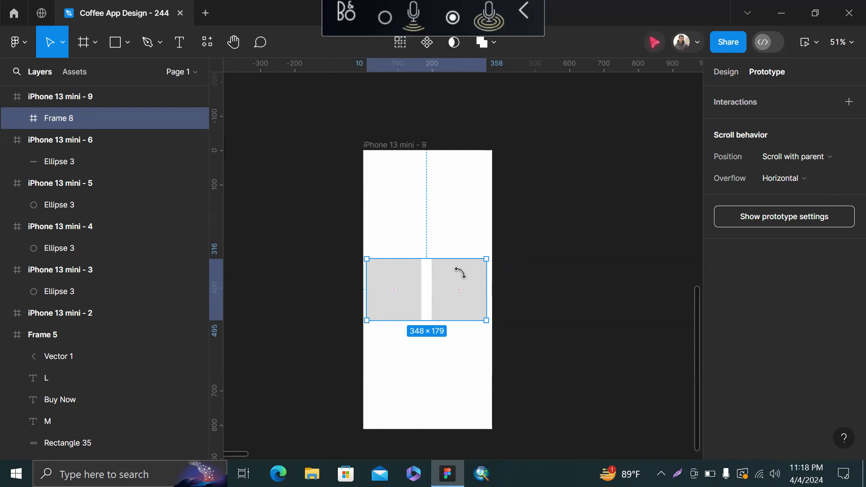
Preview the iPhone 13 mini - 9 frame and test swiping the row of rectangles horizontally in both directions.
left_click(392, 147)
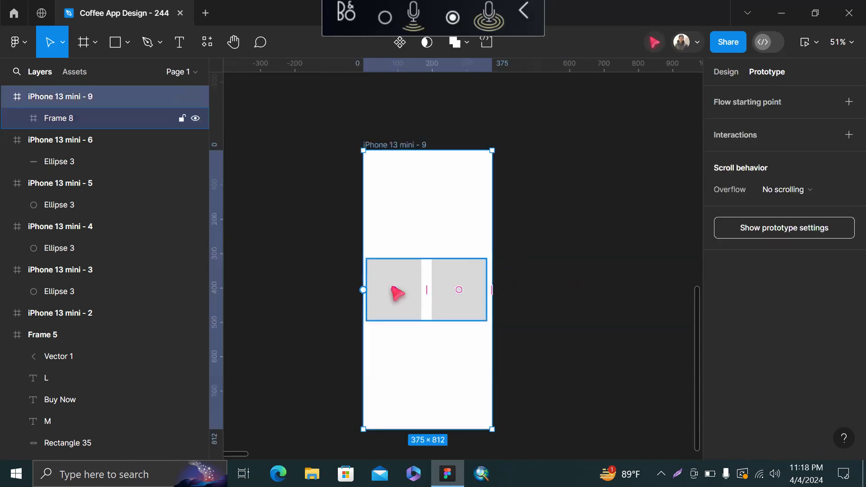
key("shift+space")
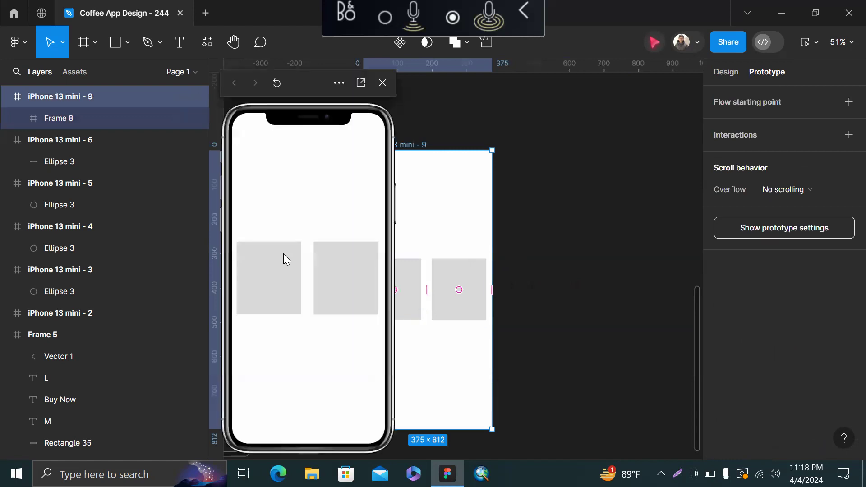
left_click_drag(329, 271, 247, 272)
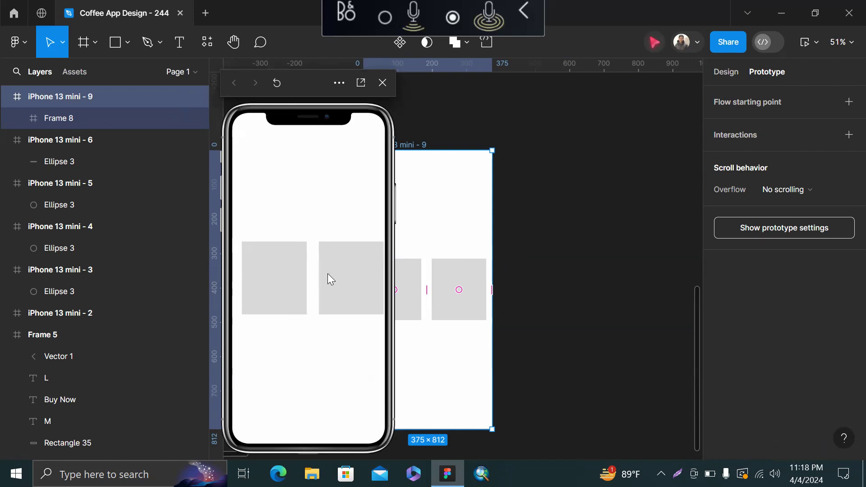
left_click_drag(249, 268, 232, 268)
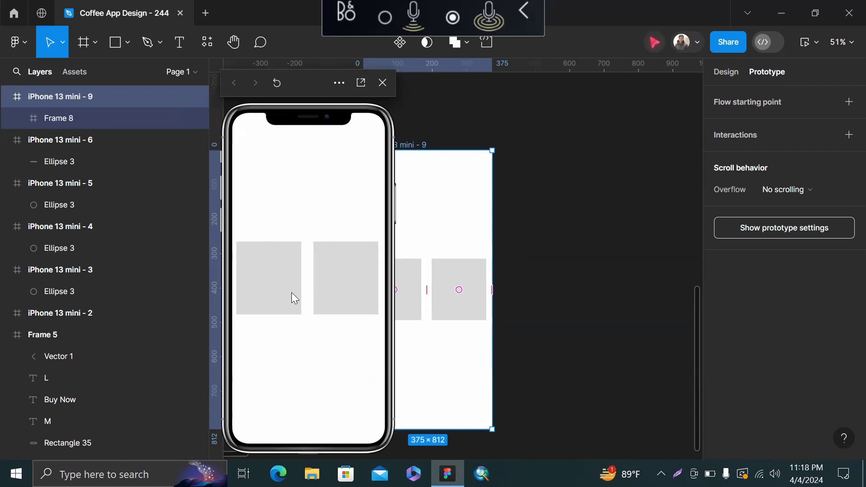
left_click_drag(288, 292, 411, 293)
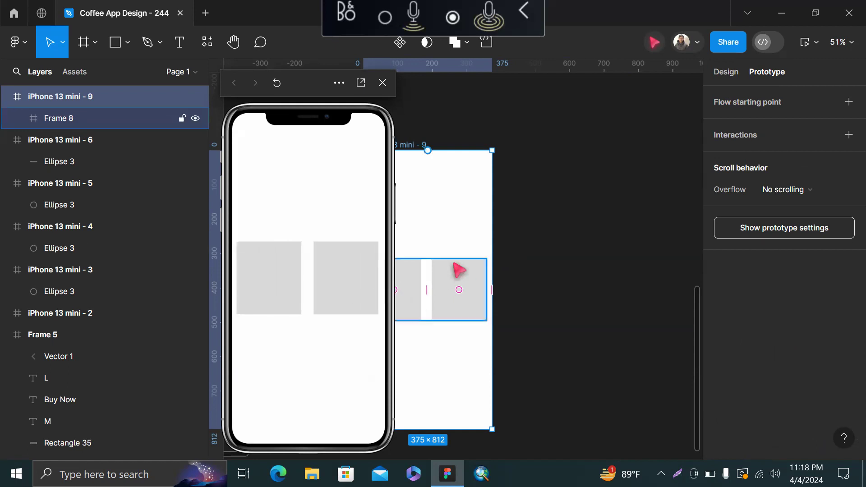
Go back to the iPhone 13 mini - 1 home screen and examine its Special For You cards and prototype connections.
scroll(457, 270, "down", 3, "ctrl")
scroll(457, 270, "down", 5)
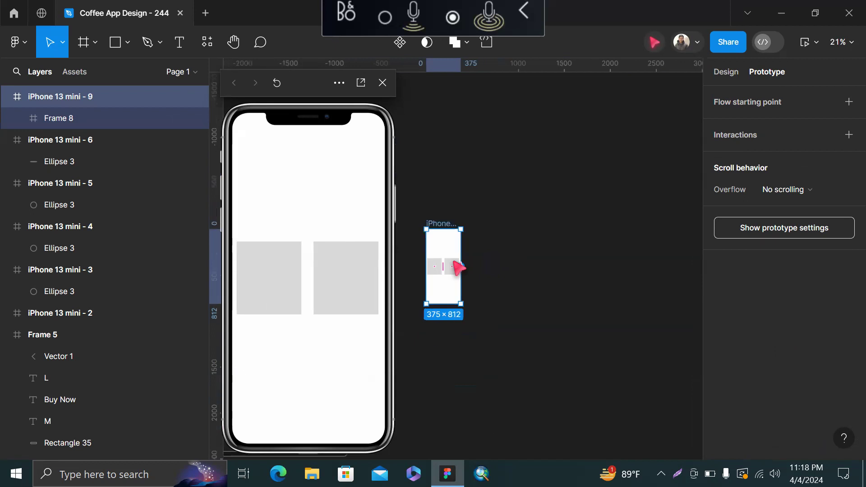
left_click(611, 275)
scroll(611, 275, "right", 5)
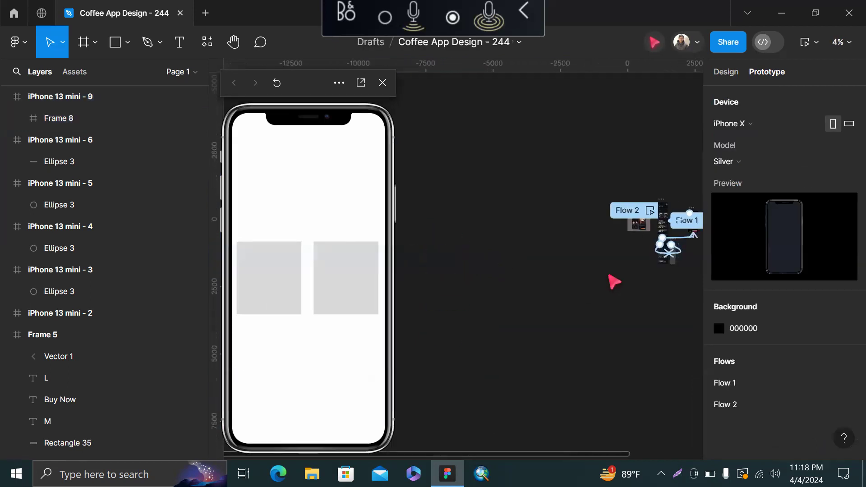
scroll(610, 275, "up", 3)
scroll(443, 194, "left", 3)
scroll(443, 195, "up", 2)
scroll(448, 200, "up", 5, "ctrl")
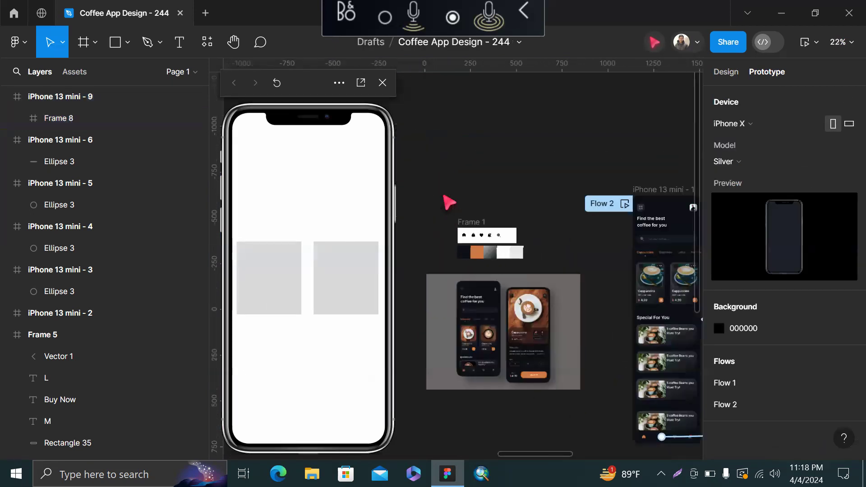
scroll(626, 315, "down", 1)
scroll(438, 253, "up", 3, "ctrl")
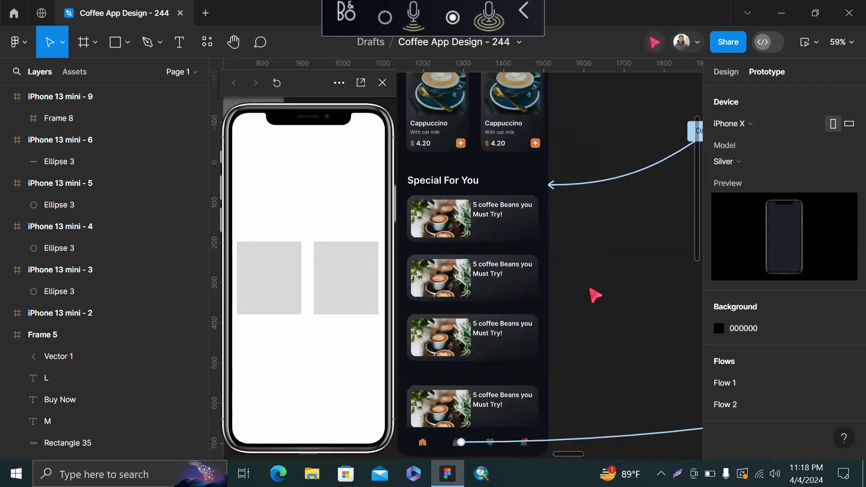
scroll(596, 295, "down", 3)
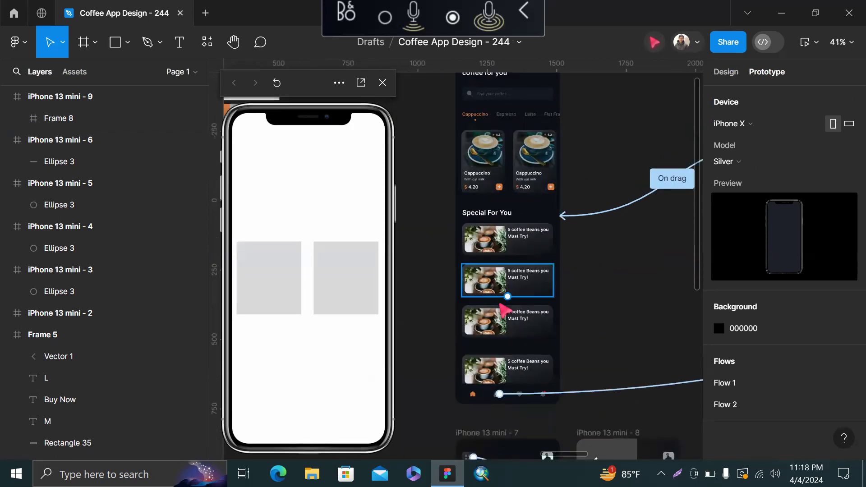
Examine the four Special For You cards on the home screen and the frame that groups them.
left_click(522, 363)
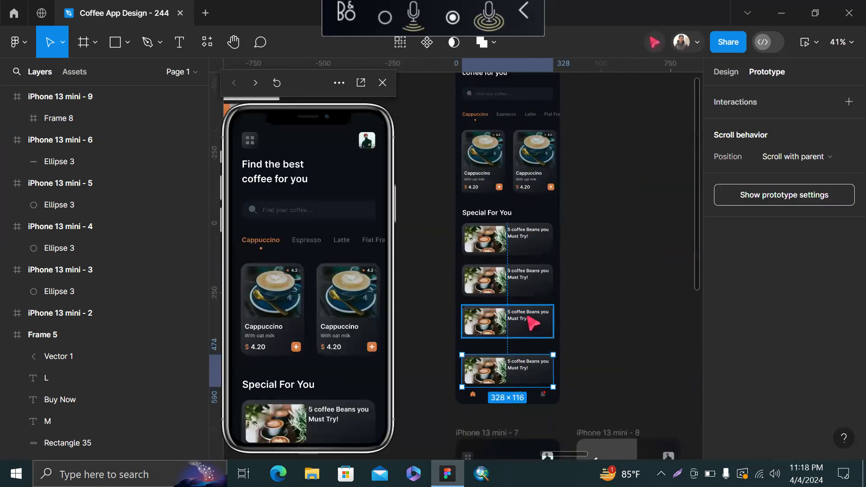
left_click(533, 323, "shift")
left_click(526, 294, "shift")
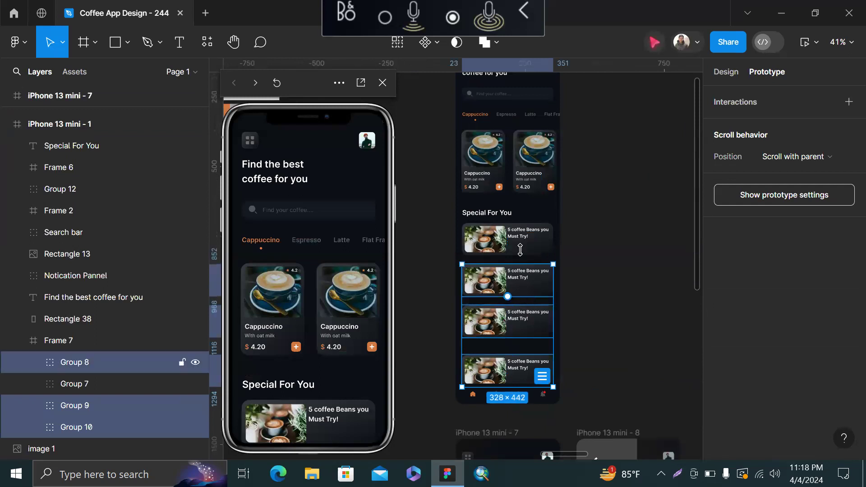
left_click(524, 248, "shift")
key("ctrl+z")
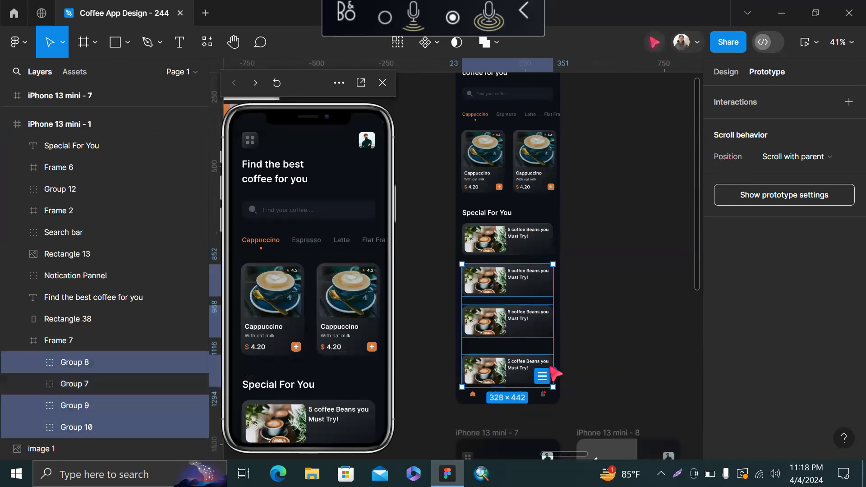
left_click(528, 249, "shift")
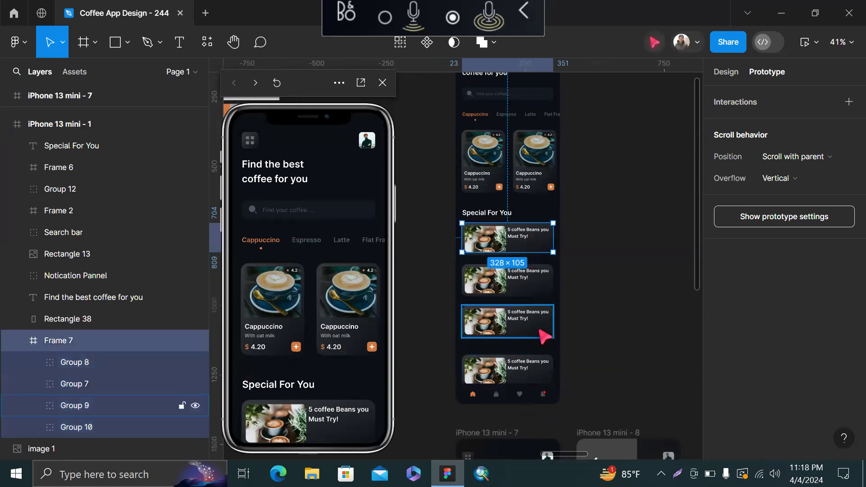
left_click(533, 283)
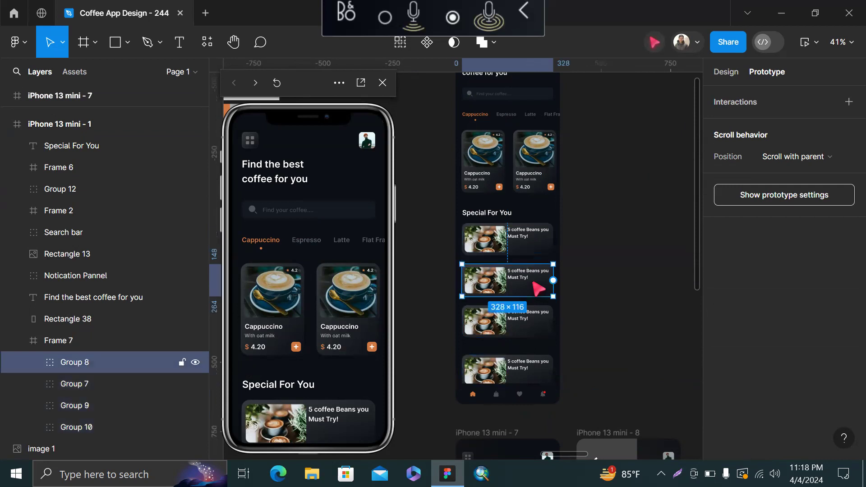
left_click(518, 250)
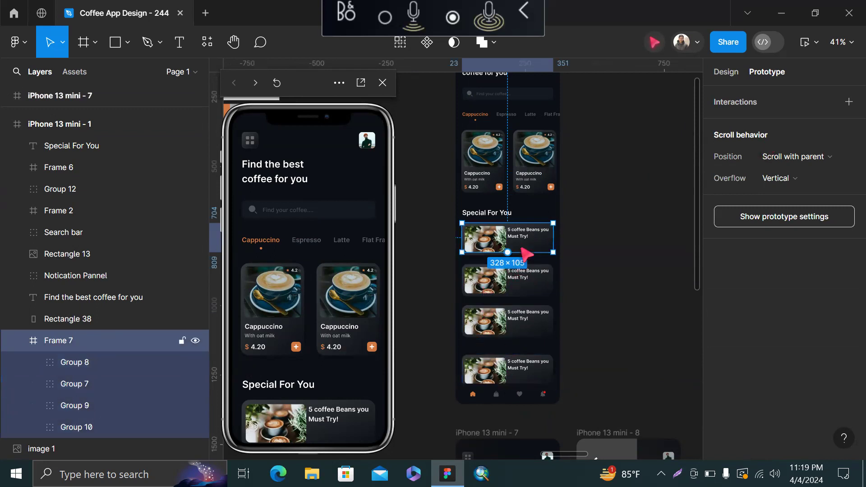
left_click(595, 285)
Set the scroll position of the home screen's bottom navigation bar group to Fixed (stay in place).
scroll(608, 280, "down", 3)
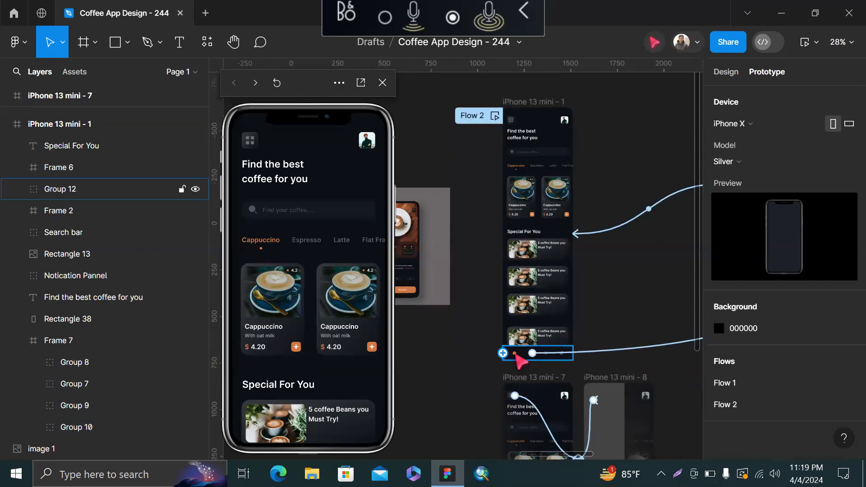
left_click(516, 355)
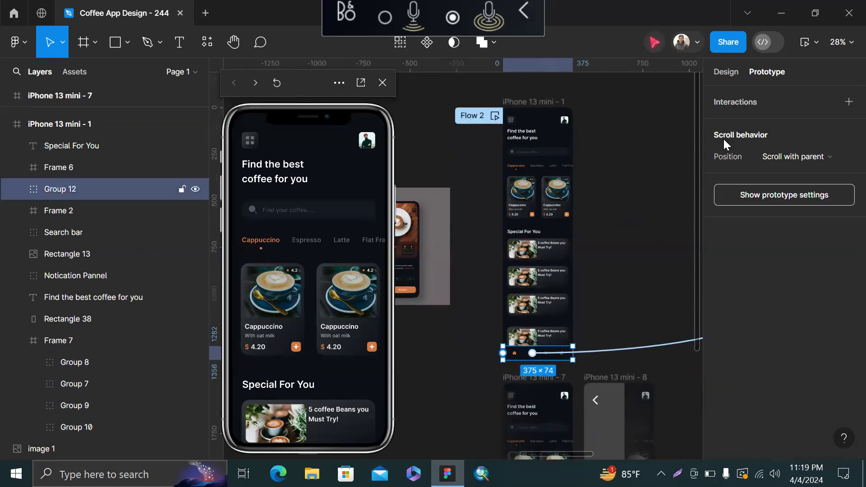
left_click(724, 72)
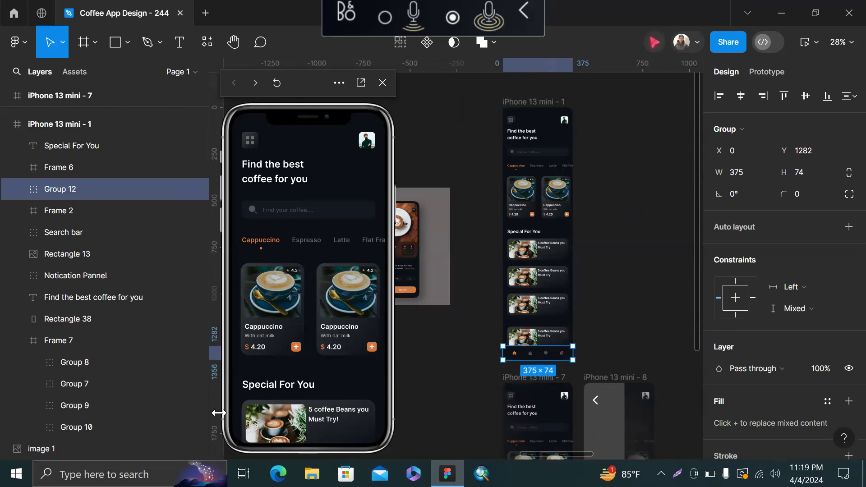
scroll(539, 361, "up", 3)
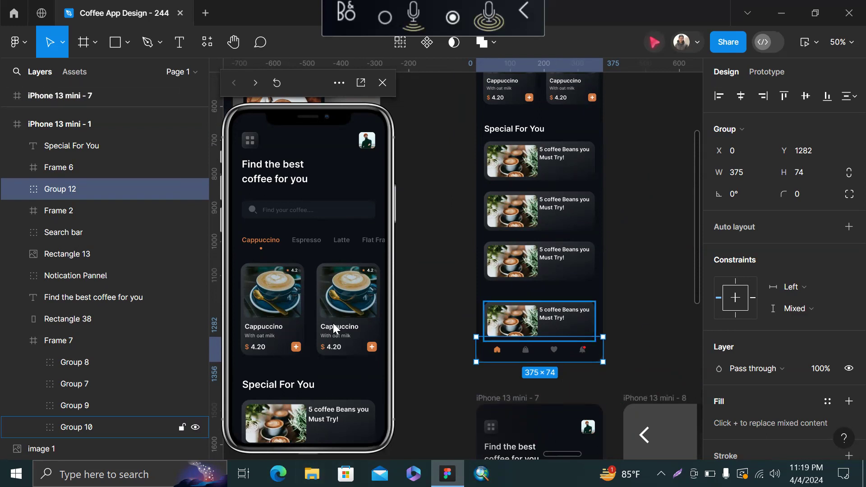
left_click(768, 71)
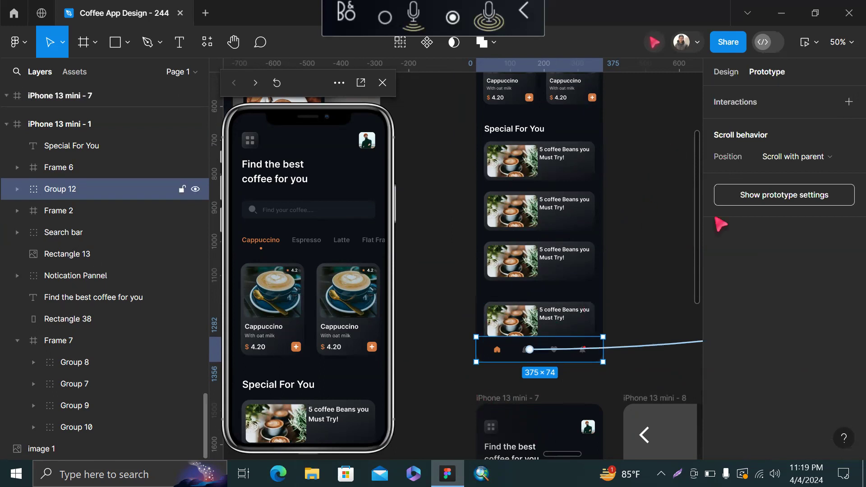
left_click(812, 158)
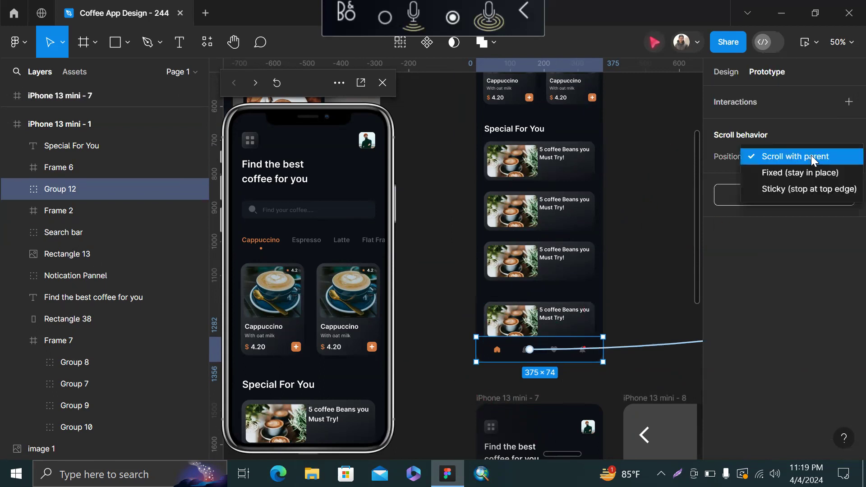
left_click(805, 174)
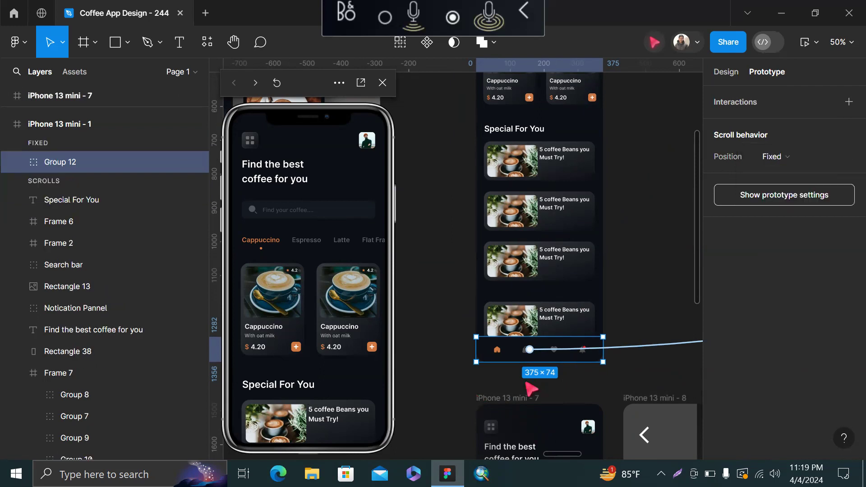
Move the navigation bar group straight up to about Y 746, over the first Special For You card, and dismiss the Sticky Keys dialog.
left_click_drag(508, 359, 498, 171)
key("shift")
key("shift")
key("shift")
key("shift")
key("shift")
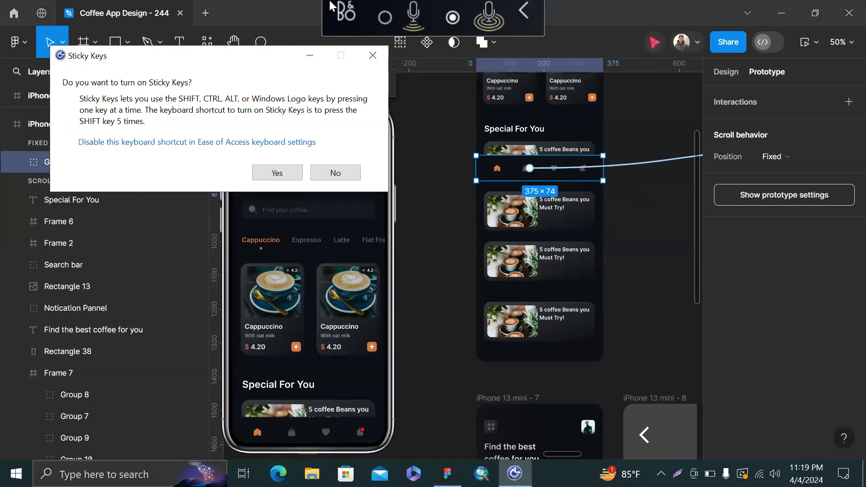
left_click(382, 56)
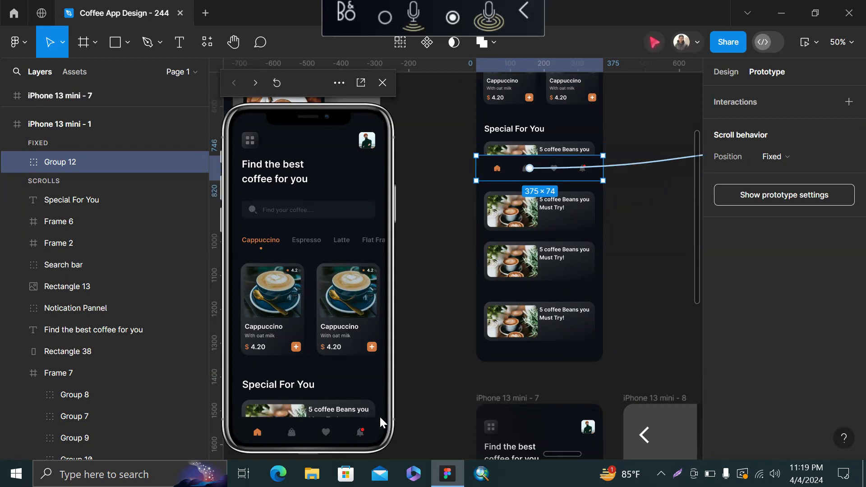
left_click(658, 241)
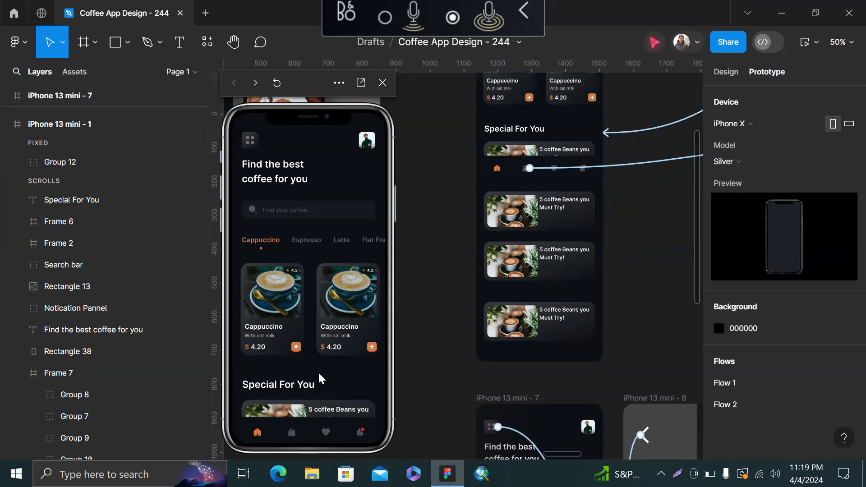
Test scrolling the home screen preview down and up with the fixed navigation bar.
scroll(329, 224, "down", 5)
scroll(328, 224, "up", 4)
scroll(327, 221, "down", 5)
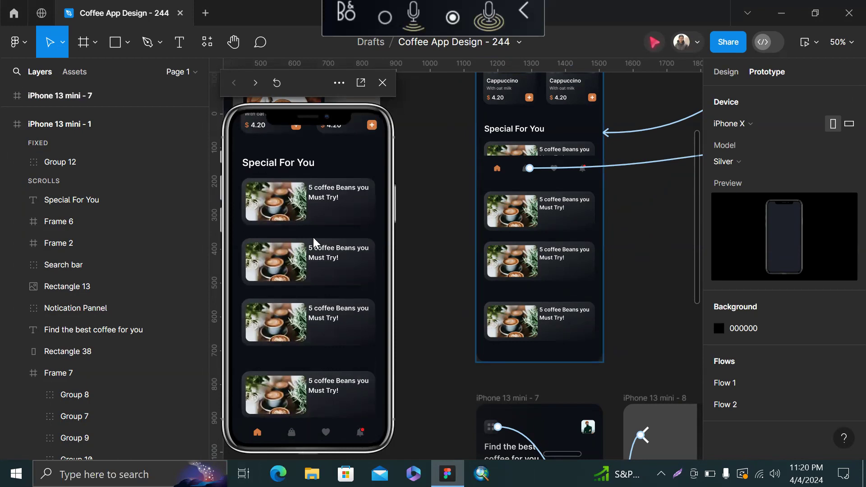
scroll(342, 159, "up", 5)
scroll(344, 161, "down", 5)
scroll(344, 161, "up", 5)
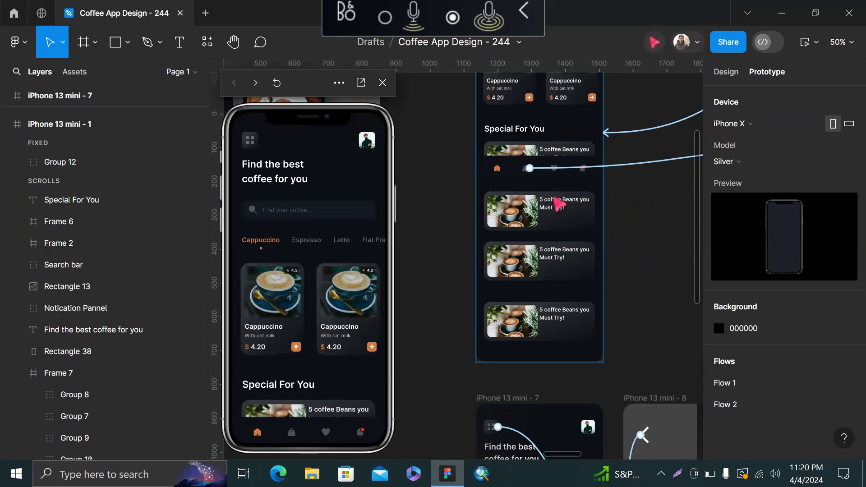
Look over the iPhone 13 mini - 1 frame and examine the navigation bar's scroll position options.
scroll(540, 239, "up", 5)
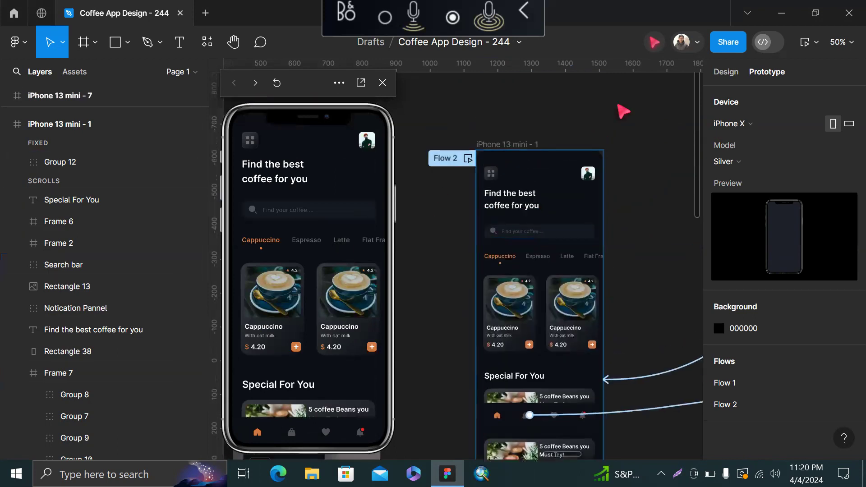
scroll(622, 111, "up", 4)
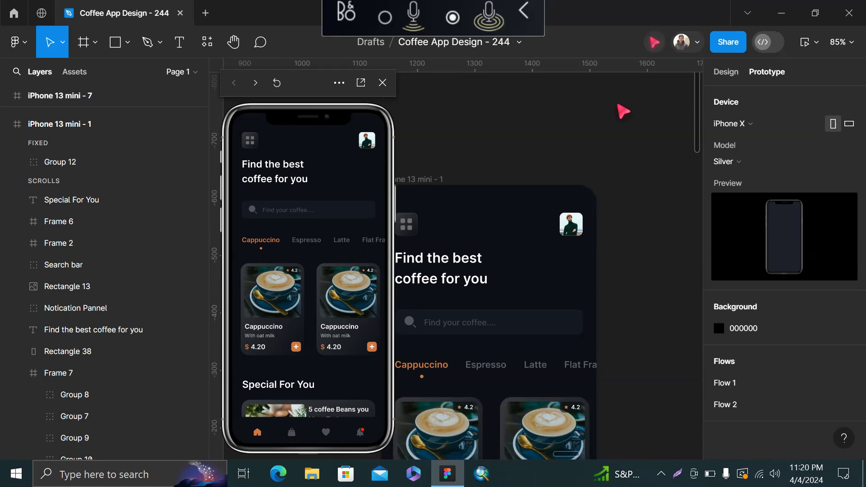
left_click(512, 256)
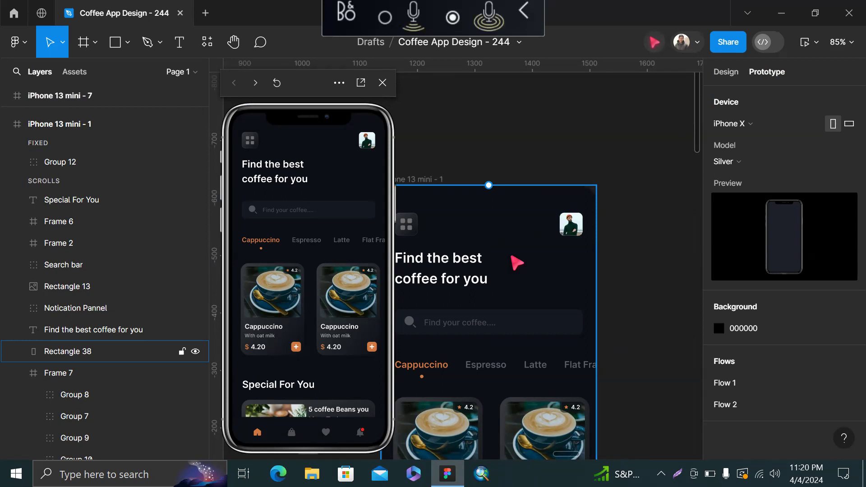
left_click(657, 203)
scroll(658, 203, "down", 3)
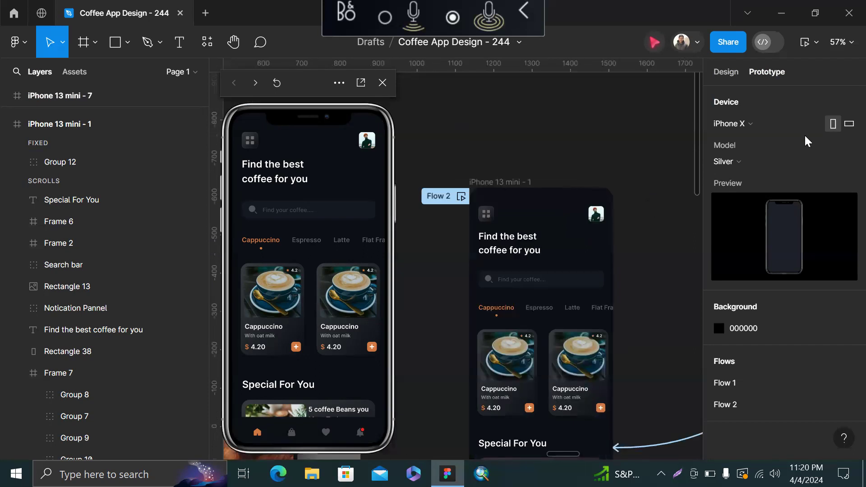
scroll(567, 332, "down", 4)
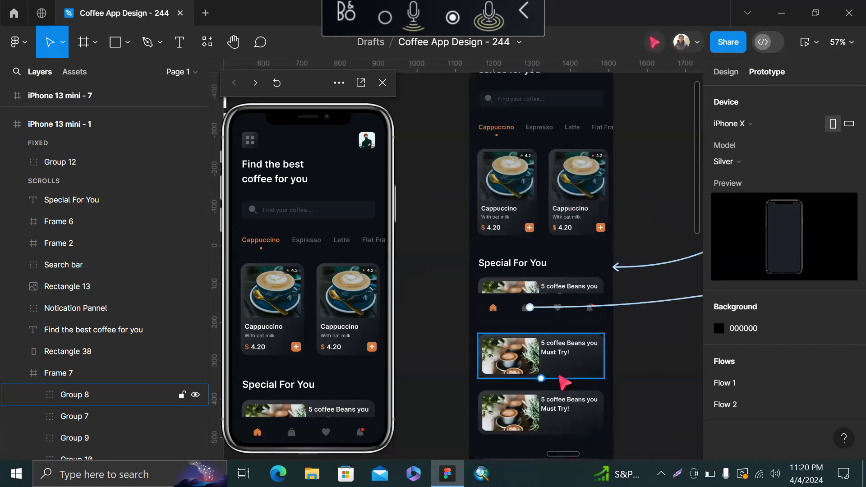
scroll(561, 381, "down", 2)
left_click(491, 214)
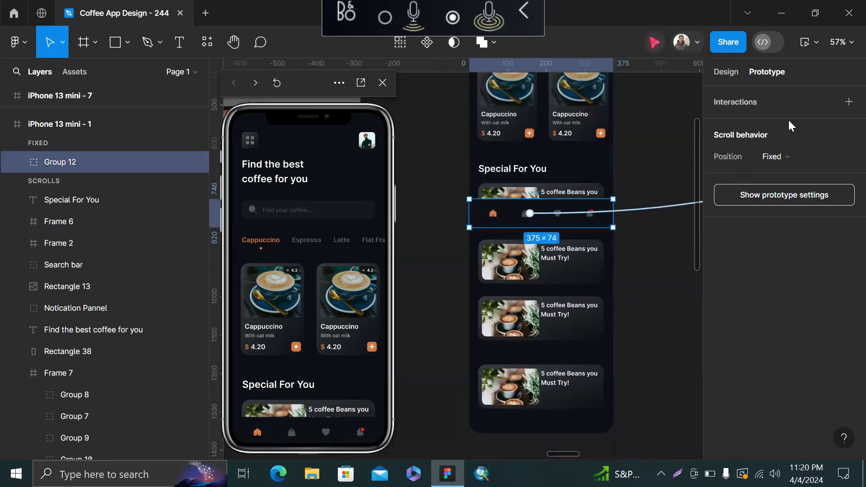
left_click(803, 158)
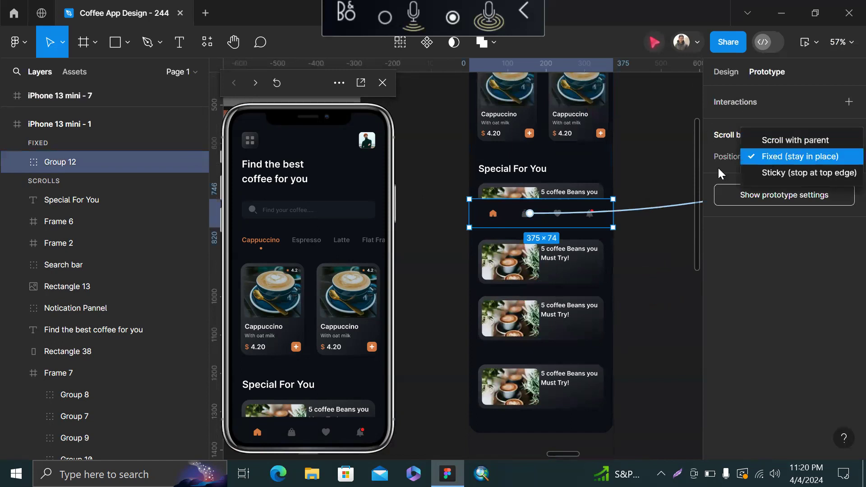
scroll(638, 187, "down", 2)
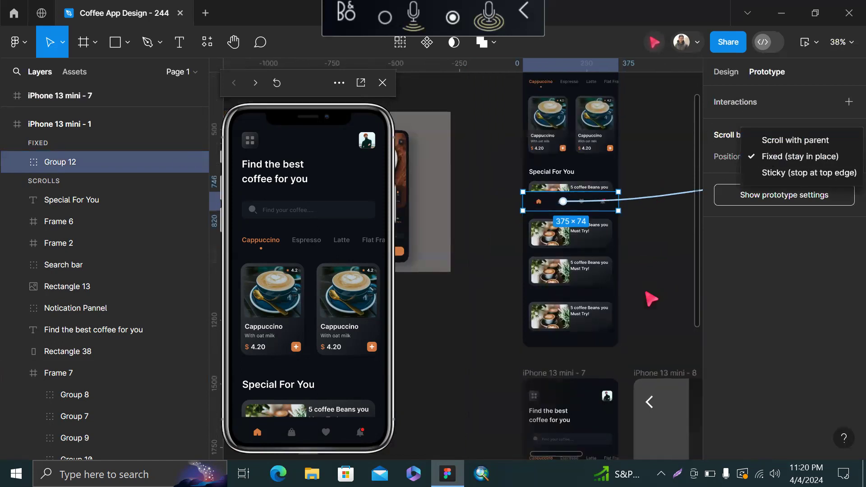
scroll(651, 299, "down", 3)
scroll(601, 191, "up", 2)
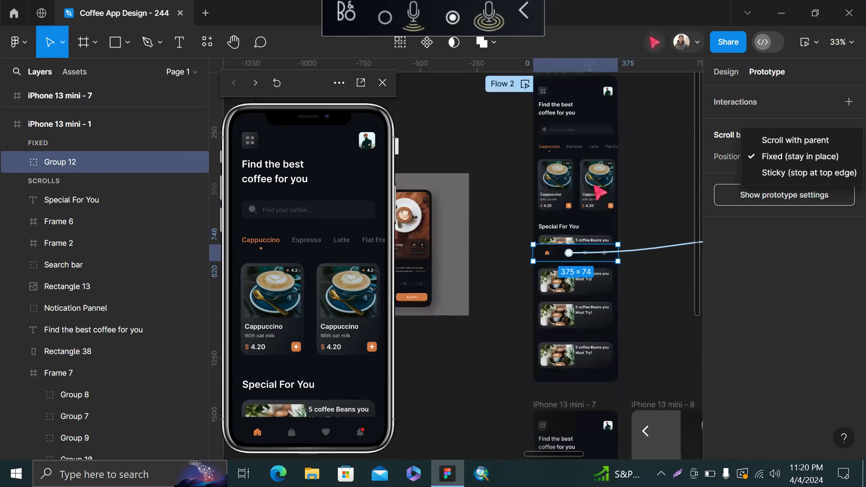
scroll(575, 228, "up", 2)
scroll(575, 228, "up", 1)
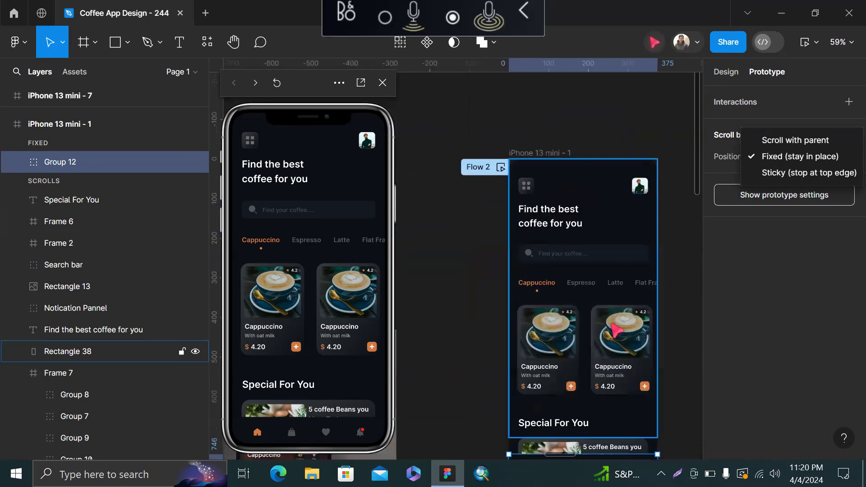
scroll(628, 199, "down", 3)
scroll(628, 199, "up", 2)
scroll(628, 199, "up", 4)
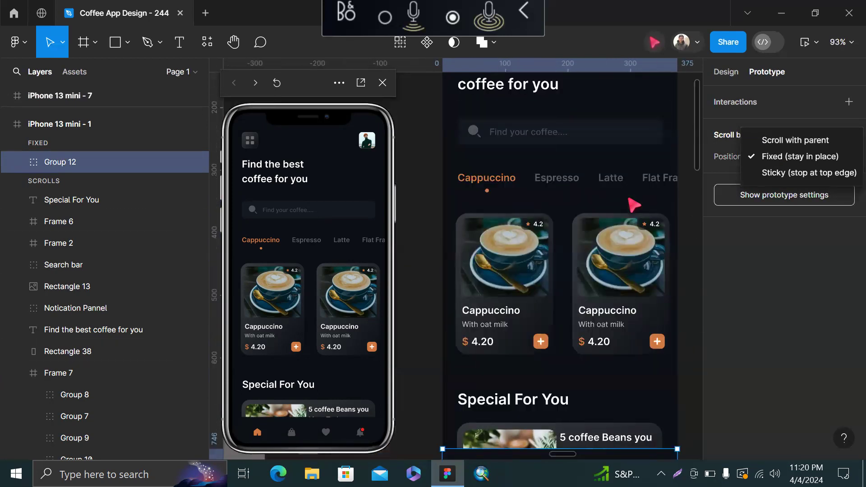
scroll(647, 266, "down", 1)
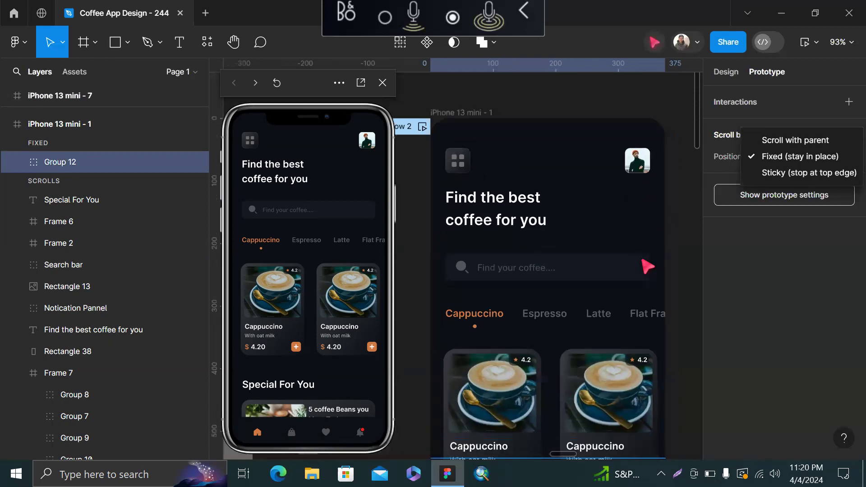
Align background Rectangle 38 to the right edge of the iPhone 13 mini - 1 frame and lock the layer.
left_click(649, 219)
key("o")
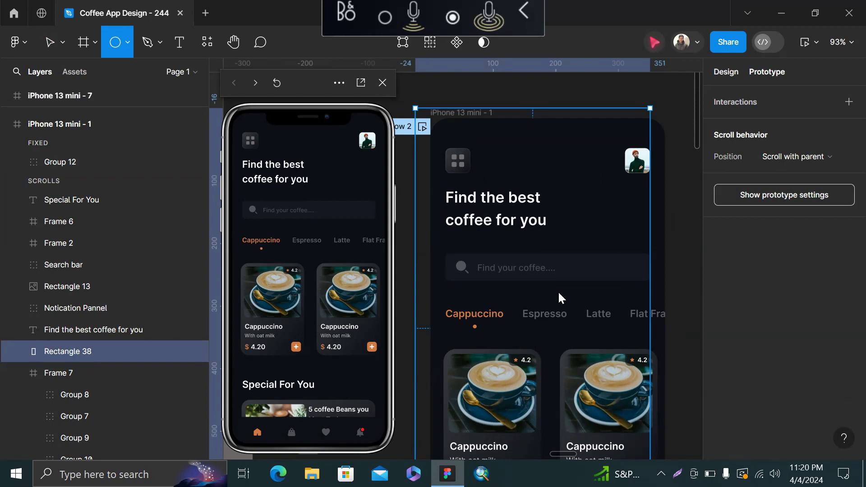
scroll(582, 239, "down", 4)
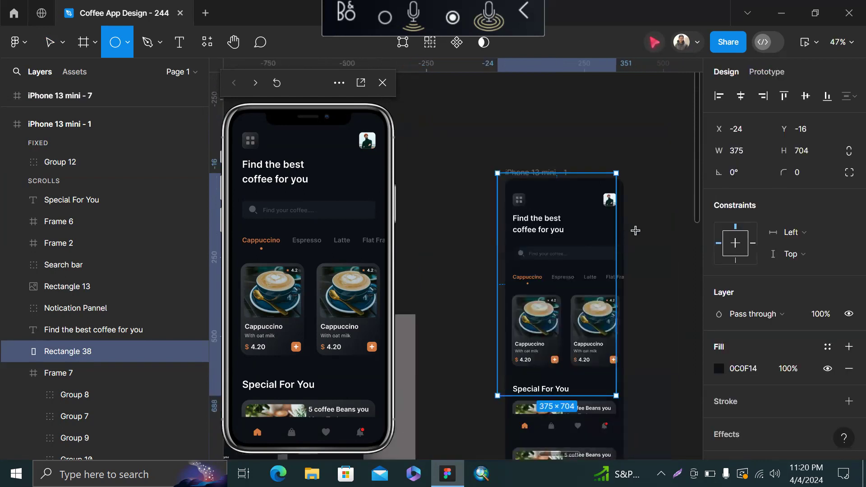
left_click(763, 97)
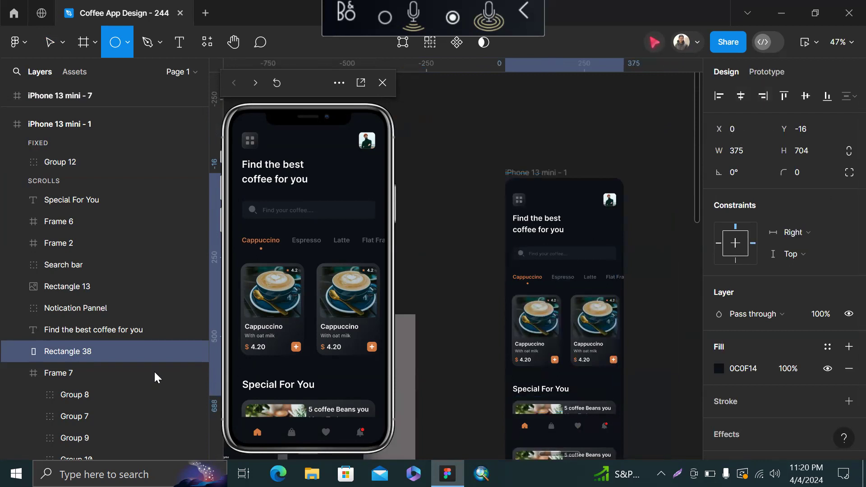
left_click(181, 350)
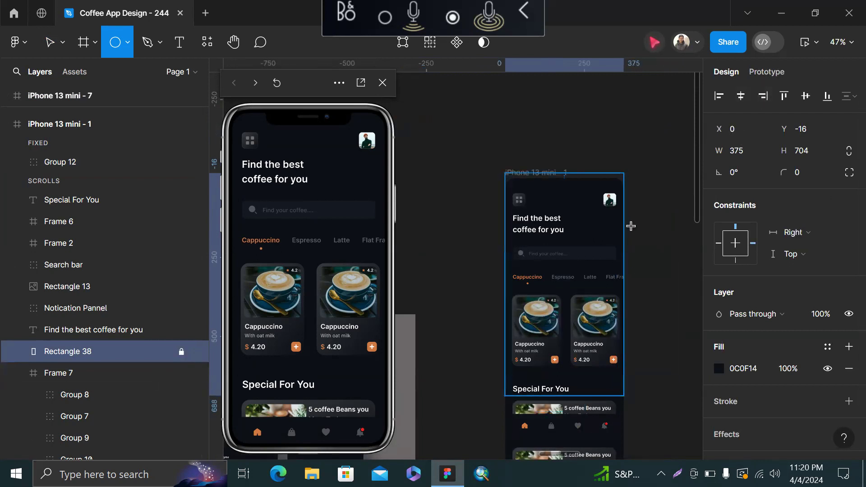
scroll(630, 226, "up", 3)
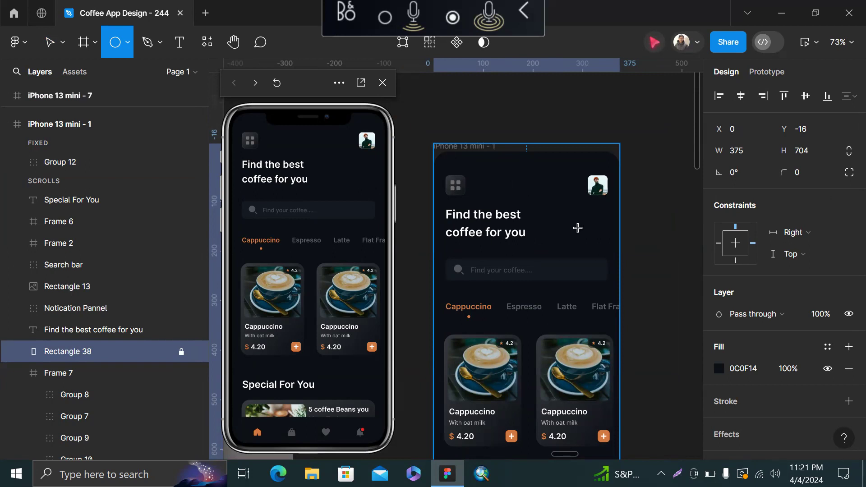
Draw a circle about 81 × 81 just below the profile picture on the iPhone 13 mini - 1 frame.
mouse_move(576, 224)
left_mouse_down()
mouse_move(613, 264)
mouse_move(610, 276)
mouse_move(606, 243)
mouse_move(610, 251)
left_mouse_up()
key("shift")
key("shift")
key("shift")
key("shift")
key("shift")
left_click(372, 55)
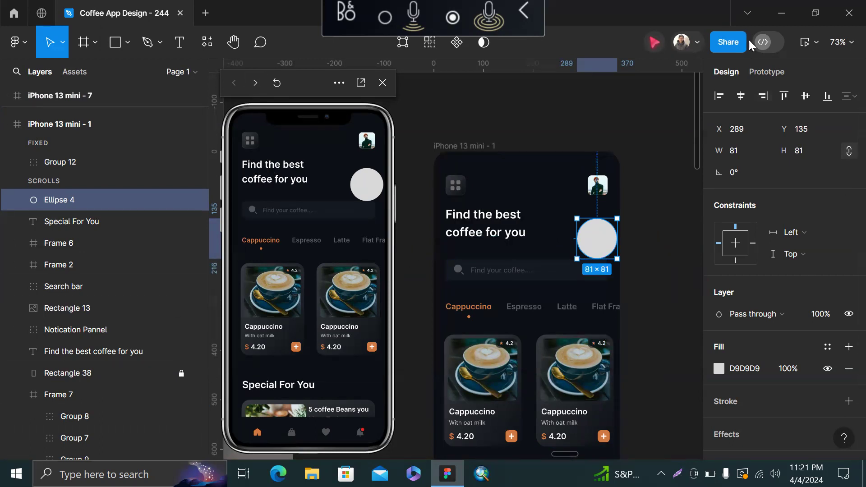
Set the circle's scroll position to Sticky (stop at top edge) and test scrolling the preview down and up.
left_click(757, 70)
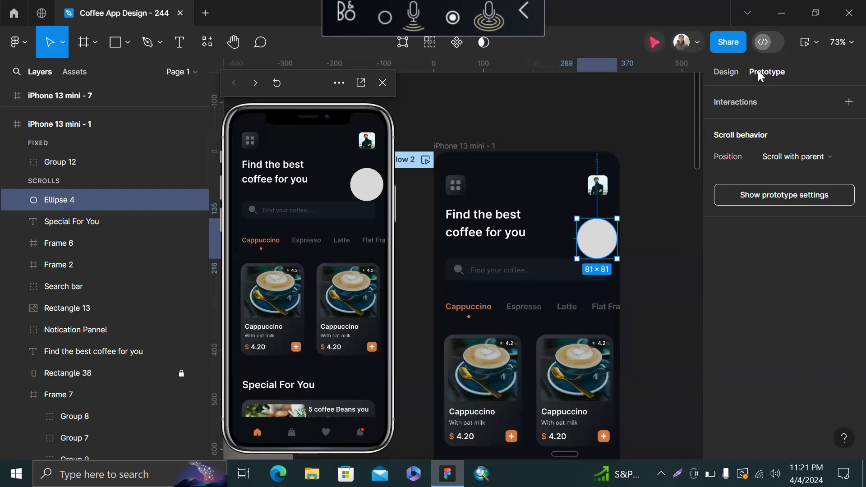
left_click(783, 156)
left_click(783, 155)
scroll(318, 179, "down", 5)
scroll(318, 179, "up", 5)
left_click(803, 158)
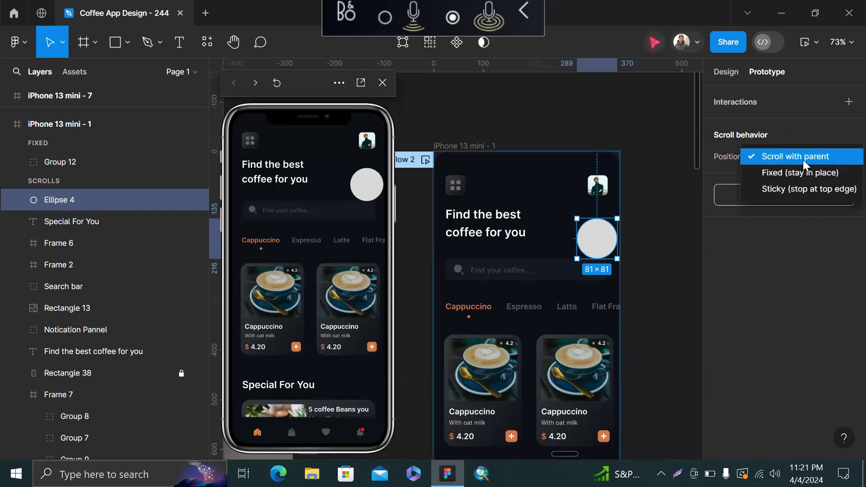
left_click(781, 188)
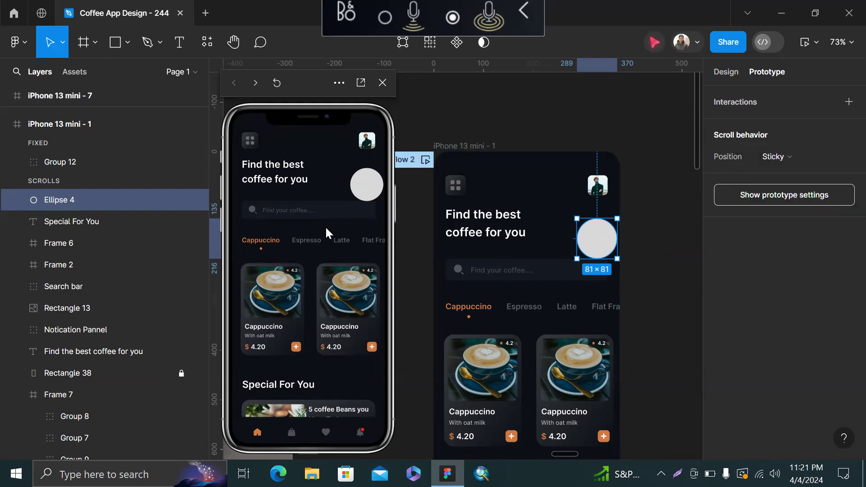
scroll(326, 230, "down", 5)
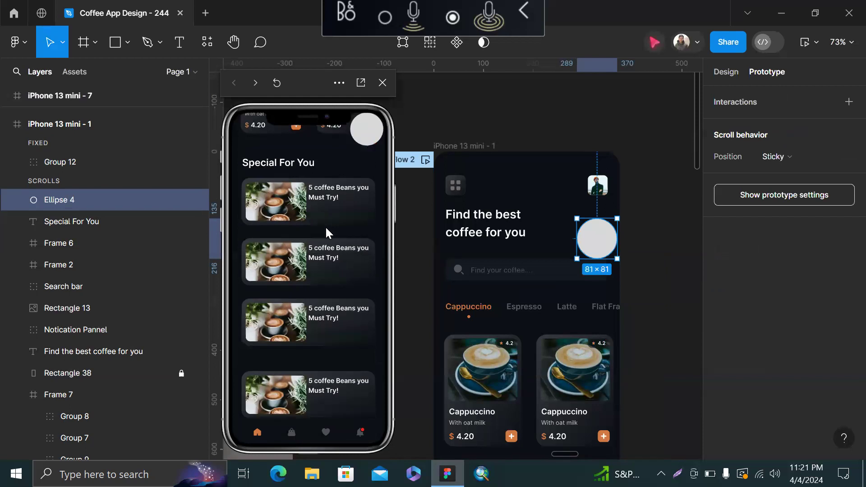
scroll(325, 226, "up", 5)
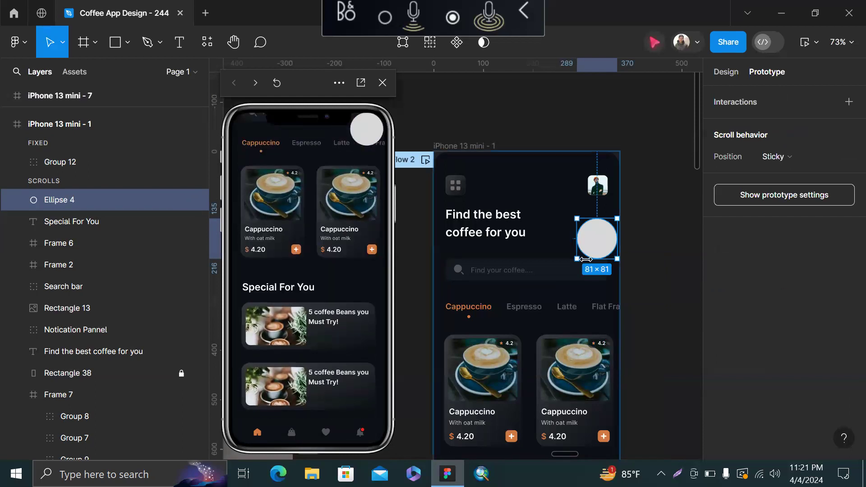
Move the circle down beside the Latte category, keep its Sticky scroll position, and test it by scrolling the preview.
left_click_drag(609, 246, 615, 314)
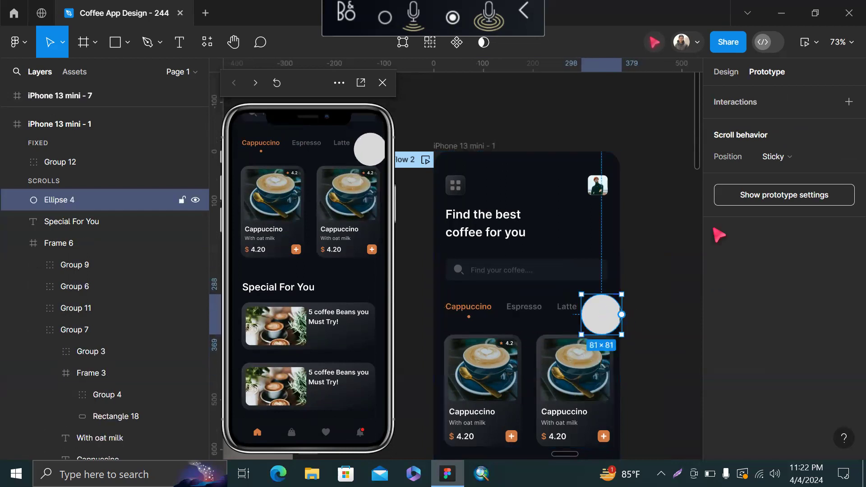
left_click(789, 165)
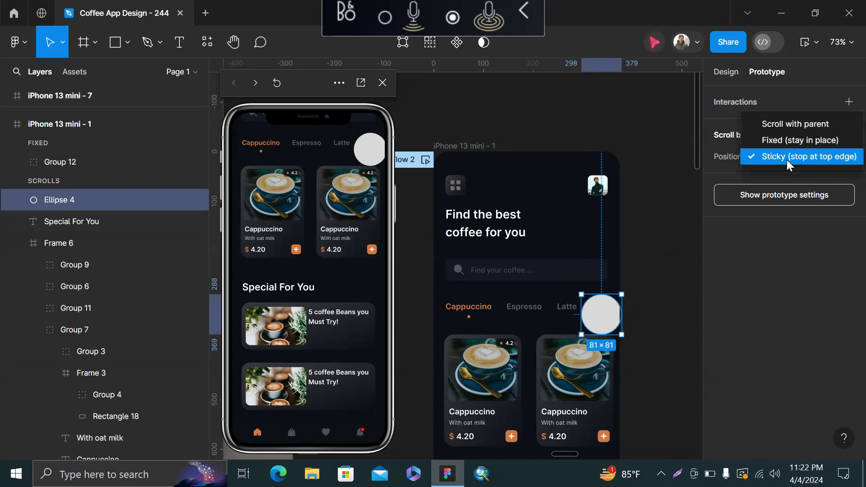
left_click(787, 160)
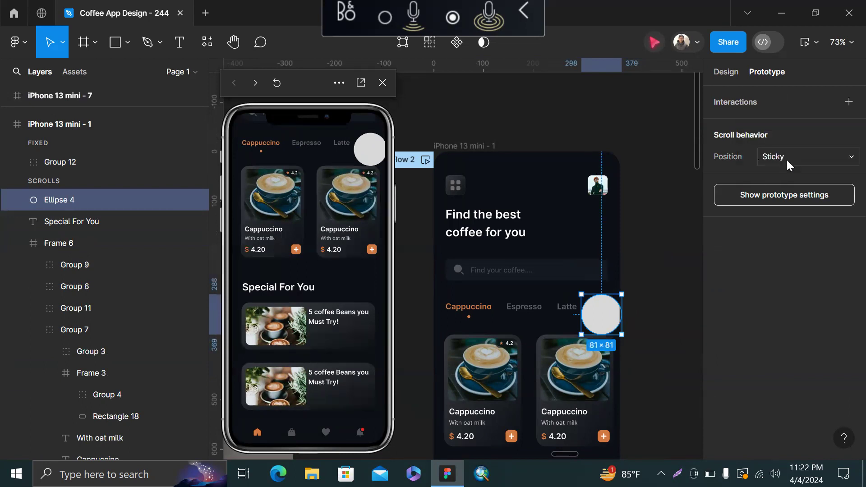
scroll(334, 212, "down", 5)
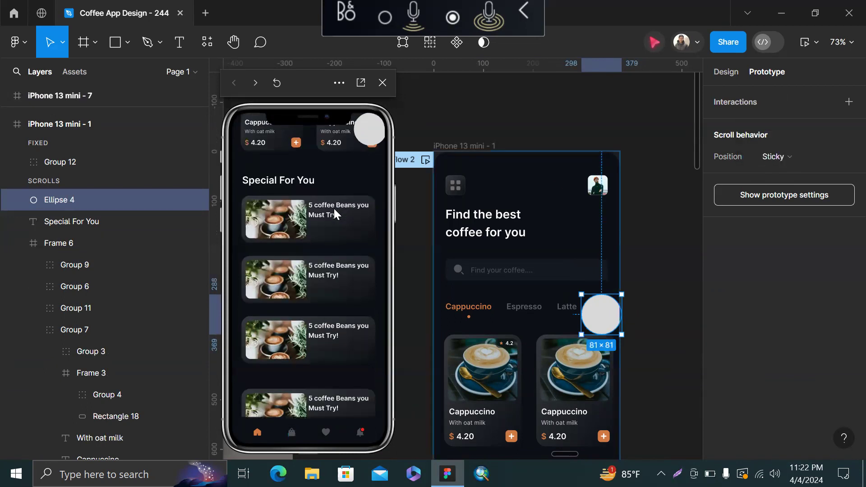
Move the circle slightly up to overlap the search bar's lower right end and retest its sticky scrolling in the preview.
left_click_drag(604, 311, 605, 291)
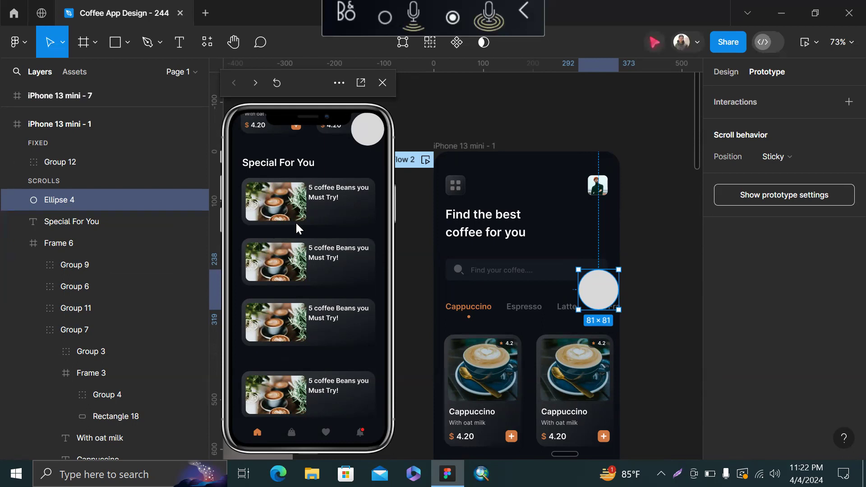
scroll(318, 158, "up", 4)
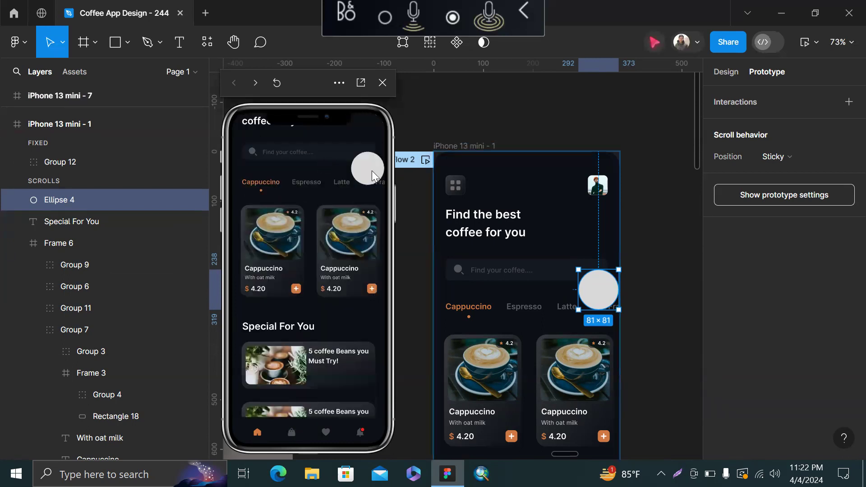
scroll(304, 249, "up", 2)
scroll(337, 248, "down", 3)
scroll(337, 244, "up", 3)
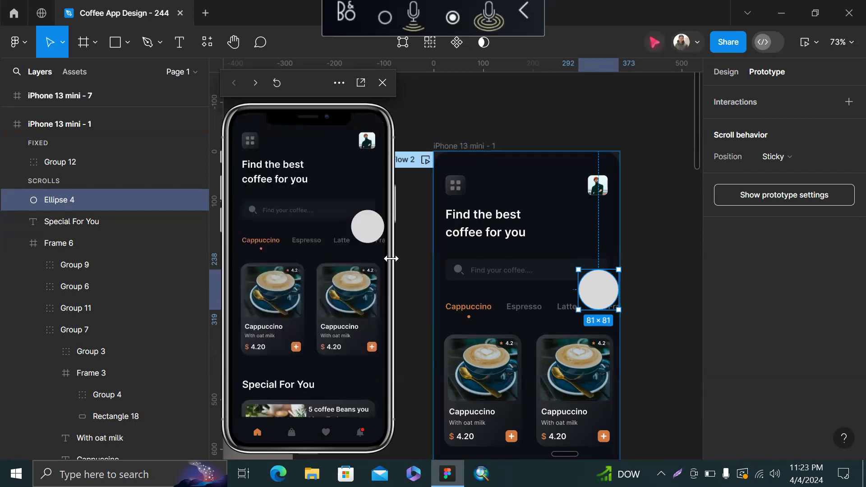
scroll(359, 278, "down", 5)
scroll(359, 278, "up", 5)
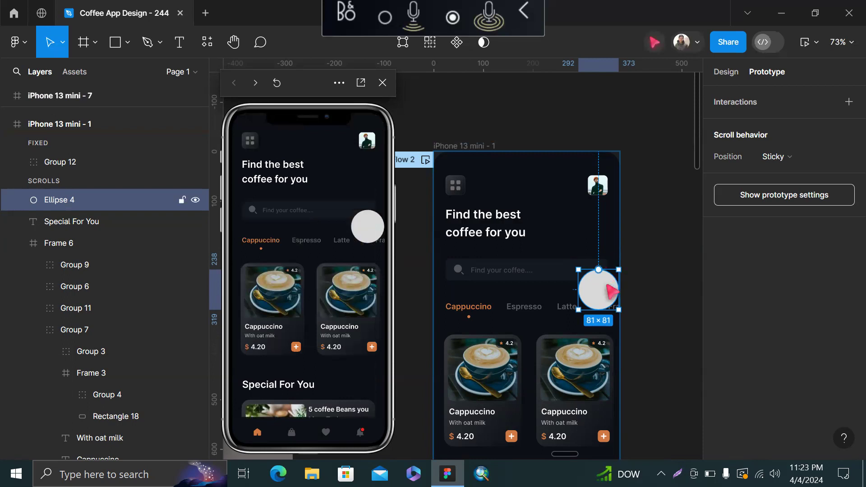
Set the circle's scroll position to Scroll with parent and test scrolling the preview down and up.
left_click(794, 157)
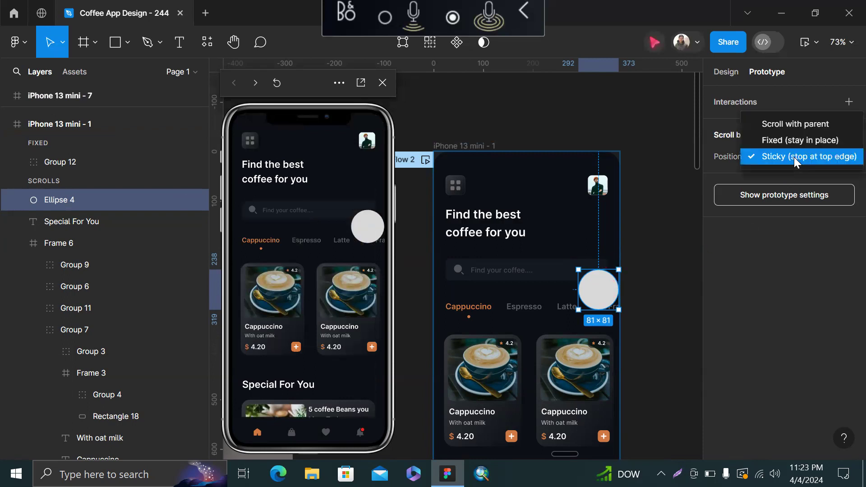
left_click(781, 125)
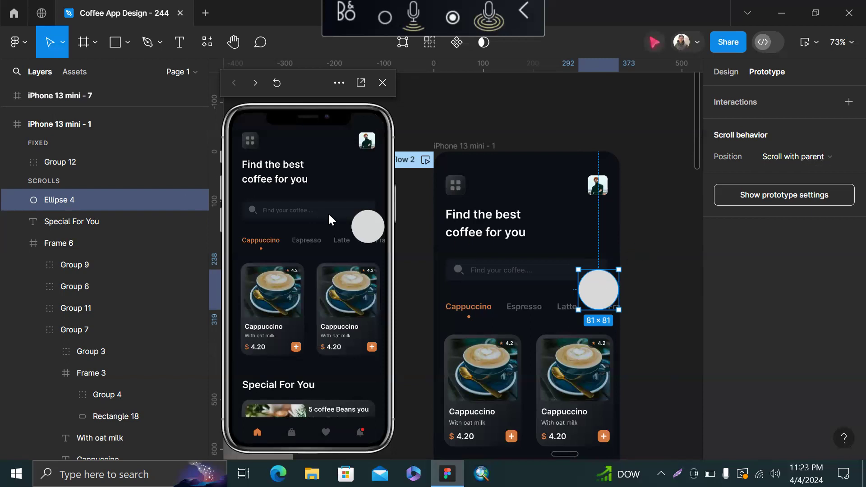
scroll(328, 212, "down", 5)
scroll(329, 212, "up", 5)
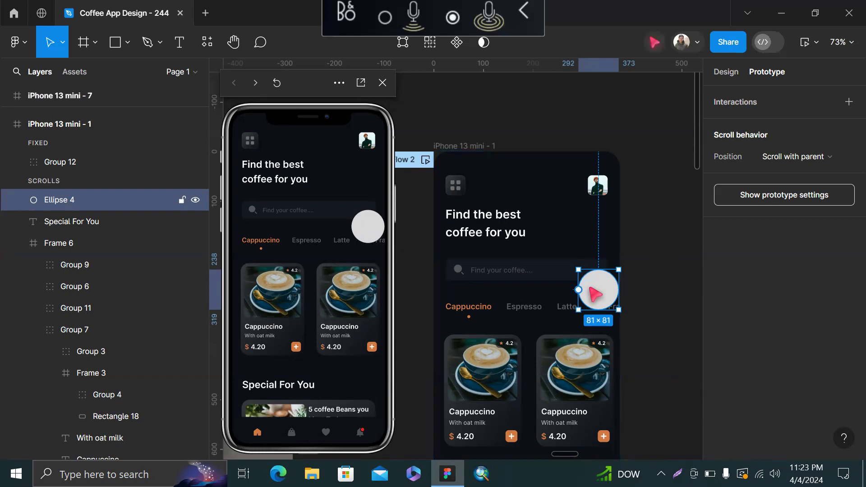
Delete the test circle from the iPhone 13 mini - 1 frame.
key("Delete")
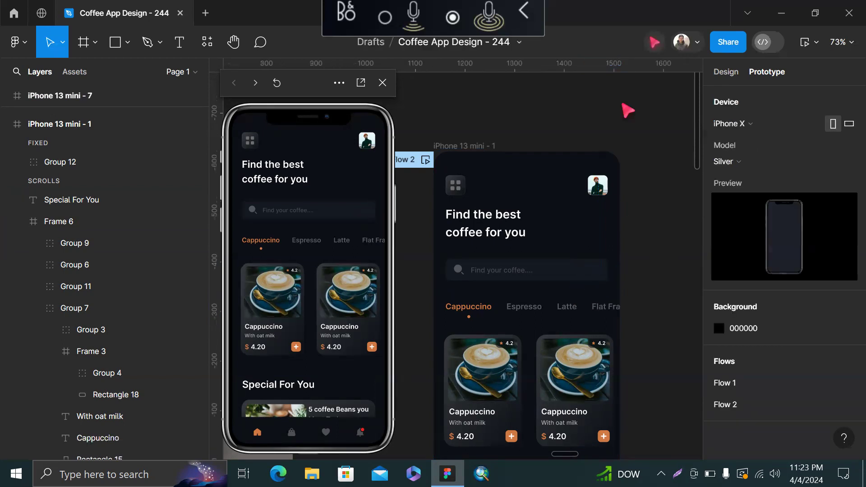
scroll(595, 294, "down", 5)
left_click_drag(602, 311, 602, 223)
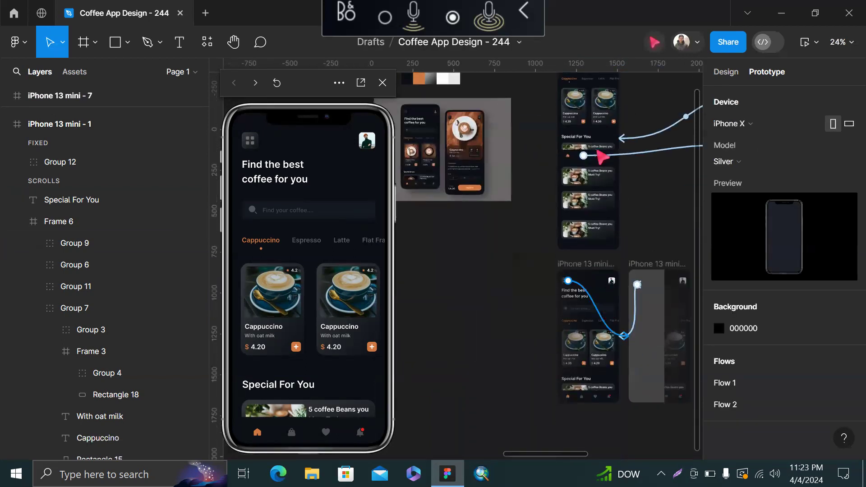
left_click_drag(611, 191, 529, 271)
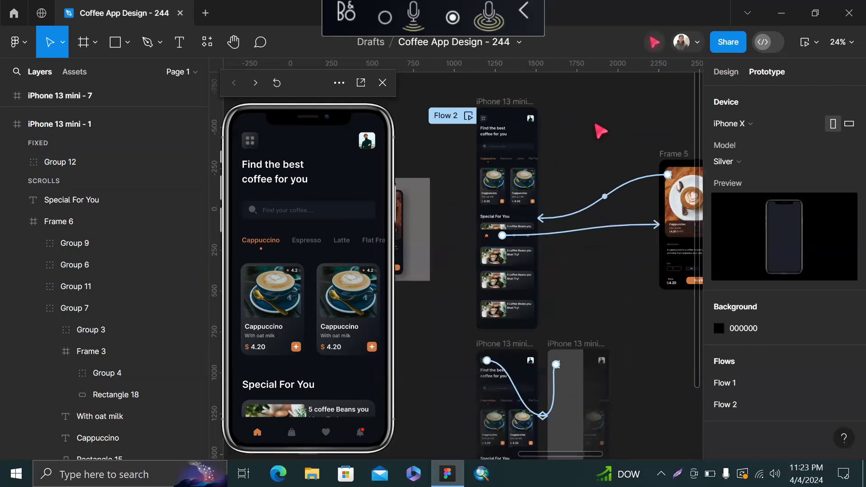